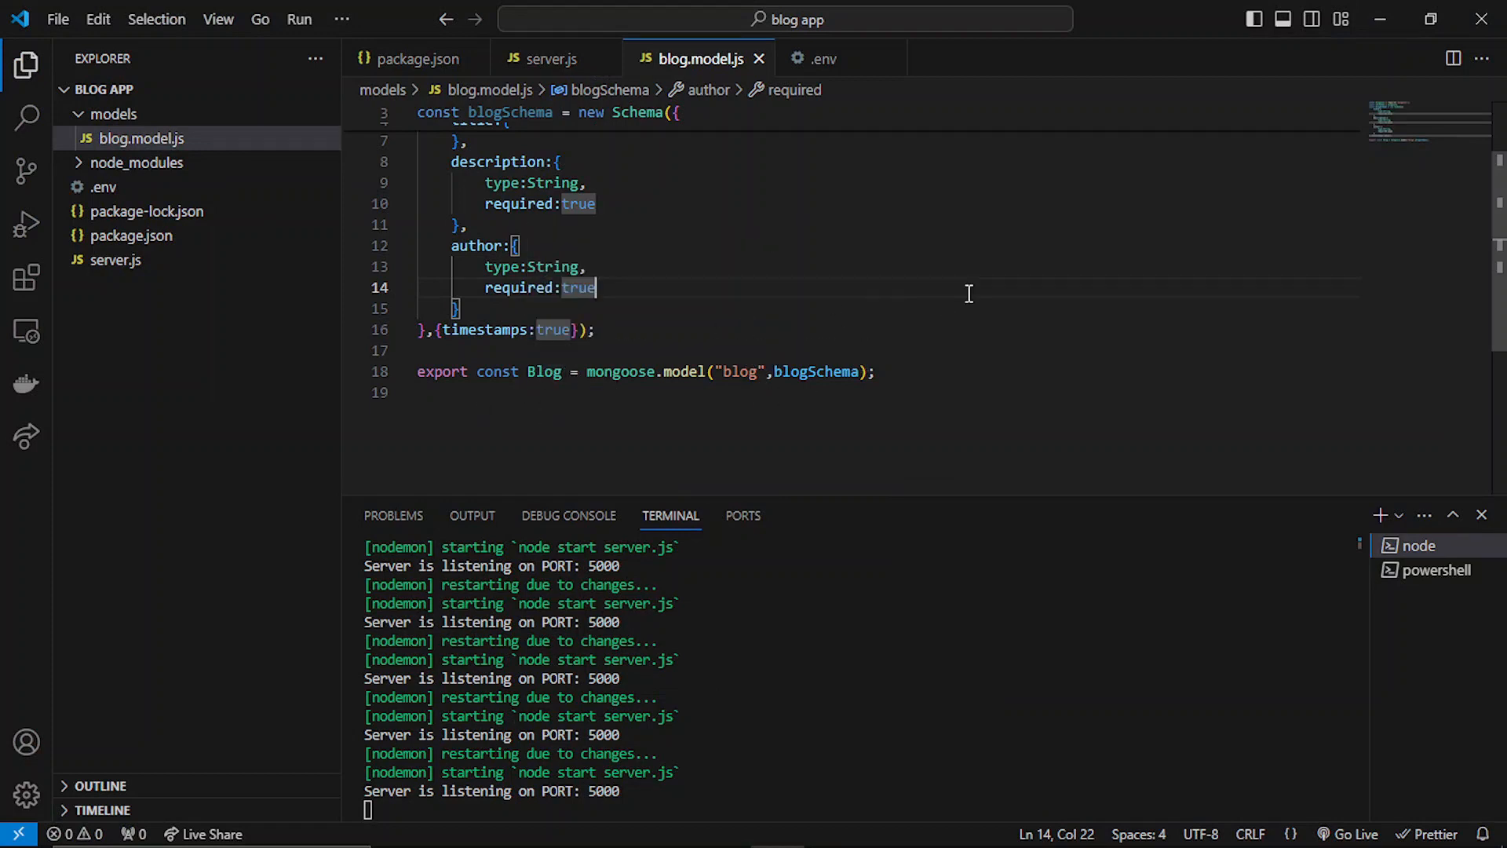
pyautogui.moveTo(1495, 236); pyautogui.dragTo(1485, 189)
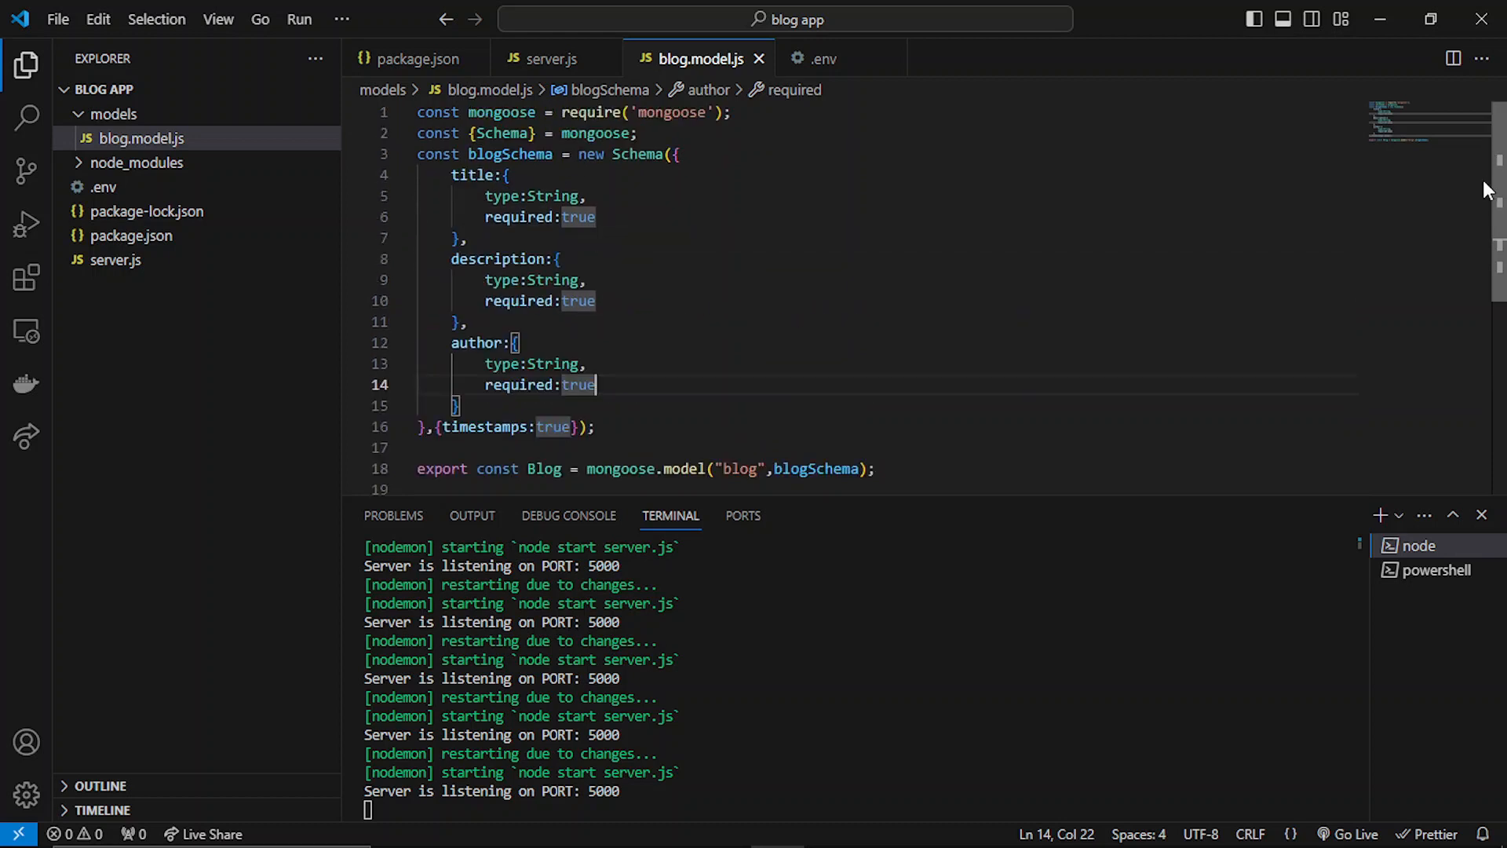
# Review the blog model's title and description fields, then switch to server.js.
pyautogui.moveTo(451, 175); pyautogui.dragTo(444, 218)
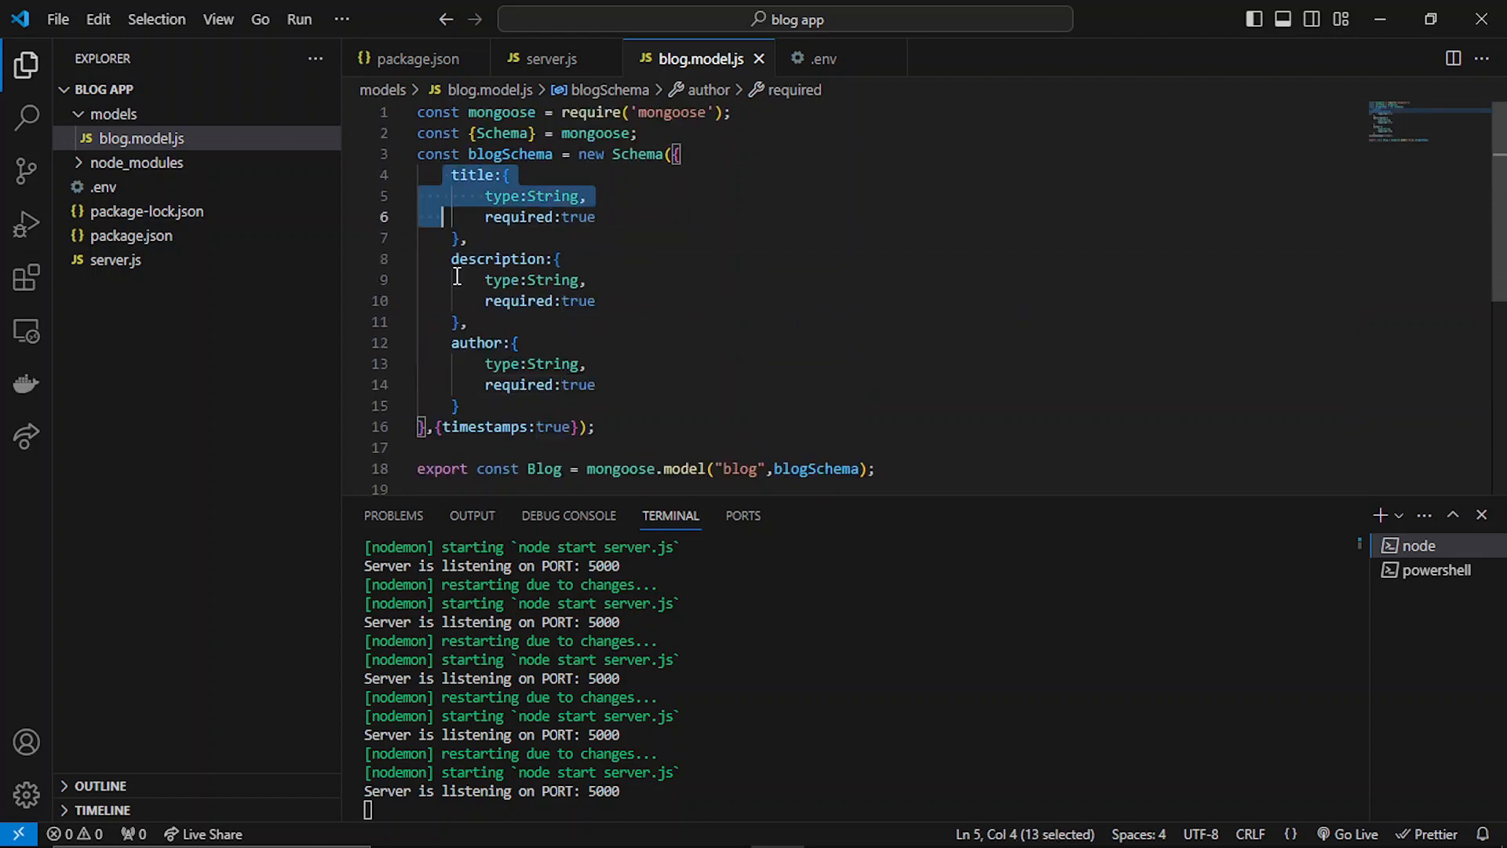
pyautogui.moveTo(457, 277); pyautogui.dragTo(485, 394)
pyautogui.click(637, 295)
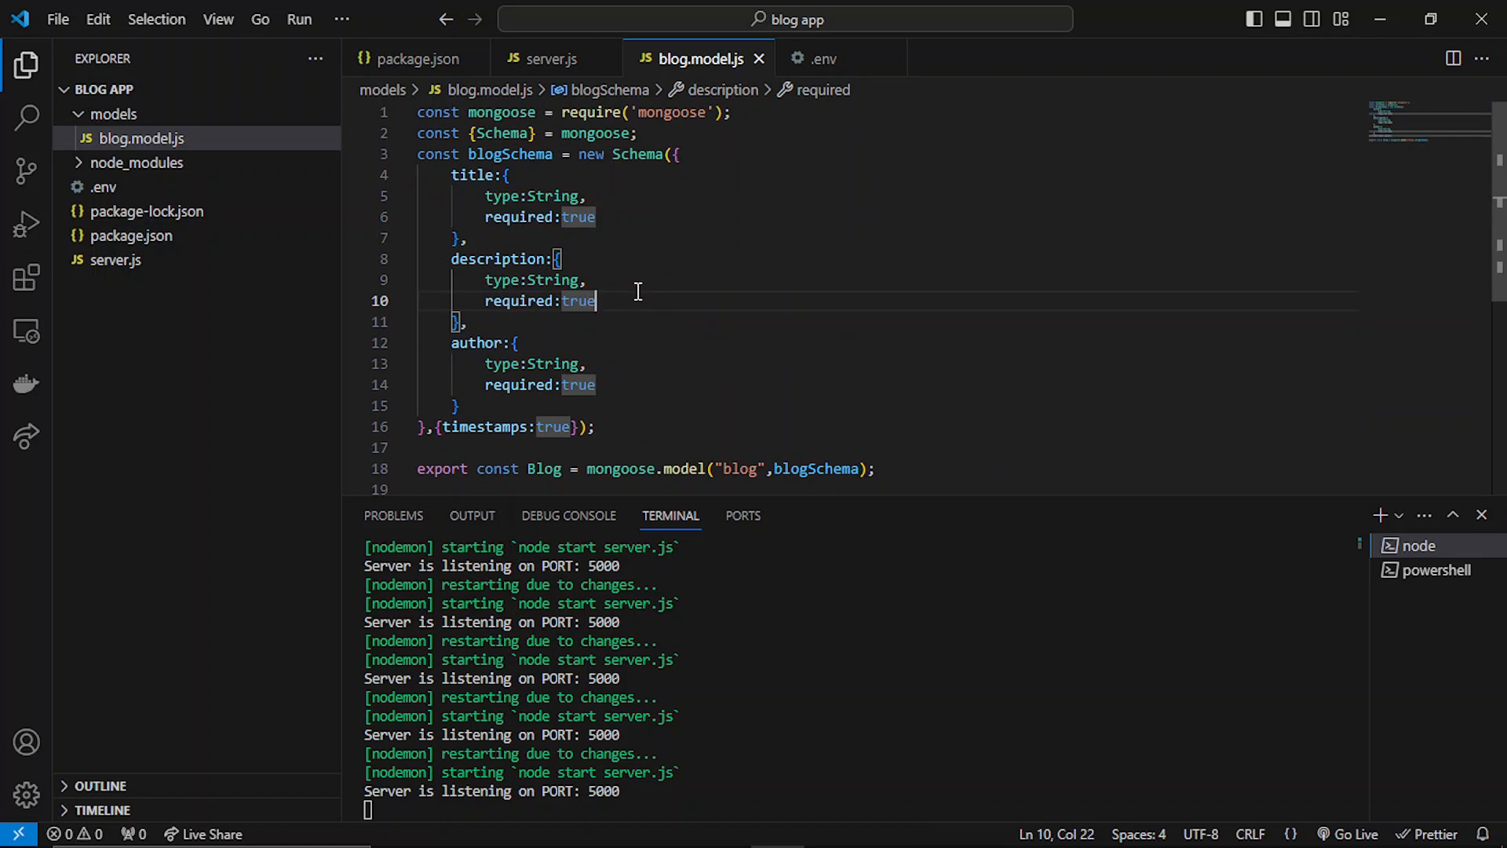
pyautogui.click(567, 230)
pyautogui.click(165, 260)
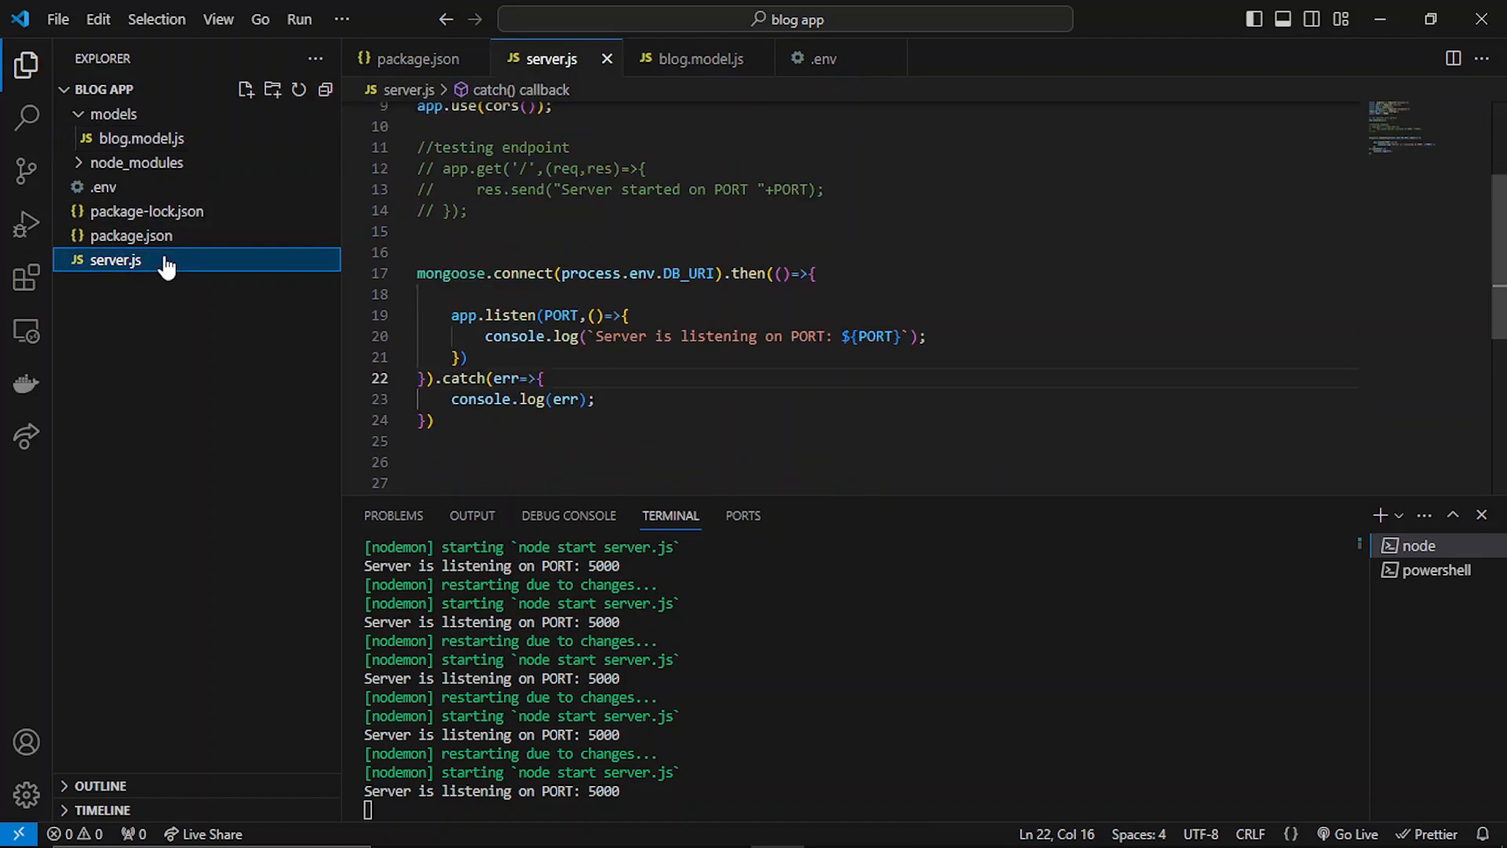
# Select the commented-out testing endpoint block above the database connection code.
pyautogui.click(618, 273)
pyautogui.click(529, 231)
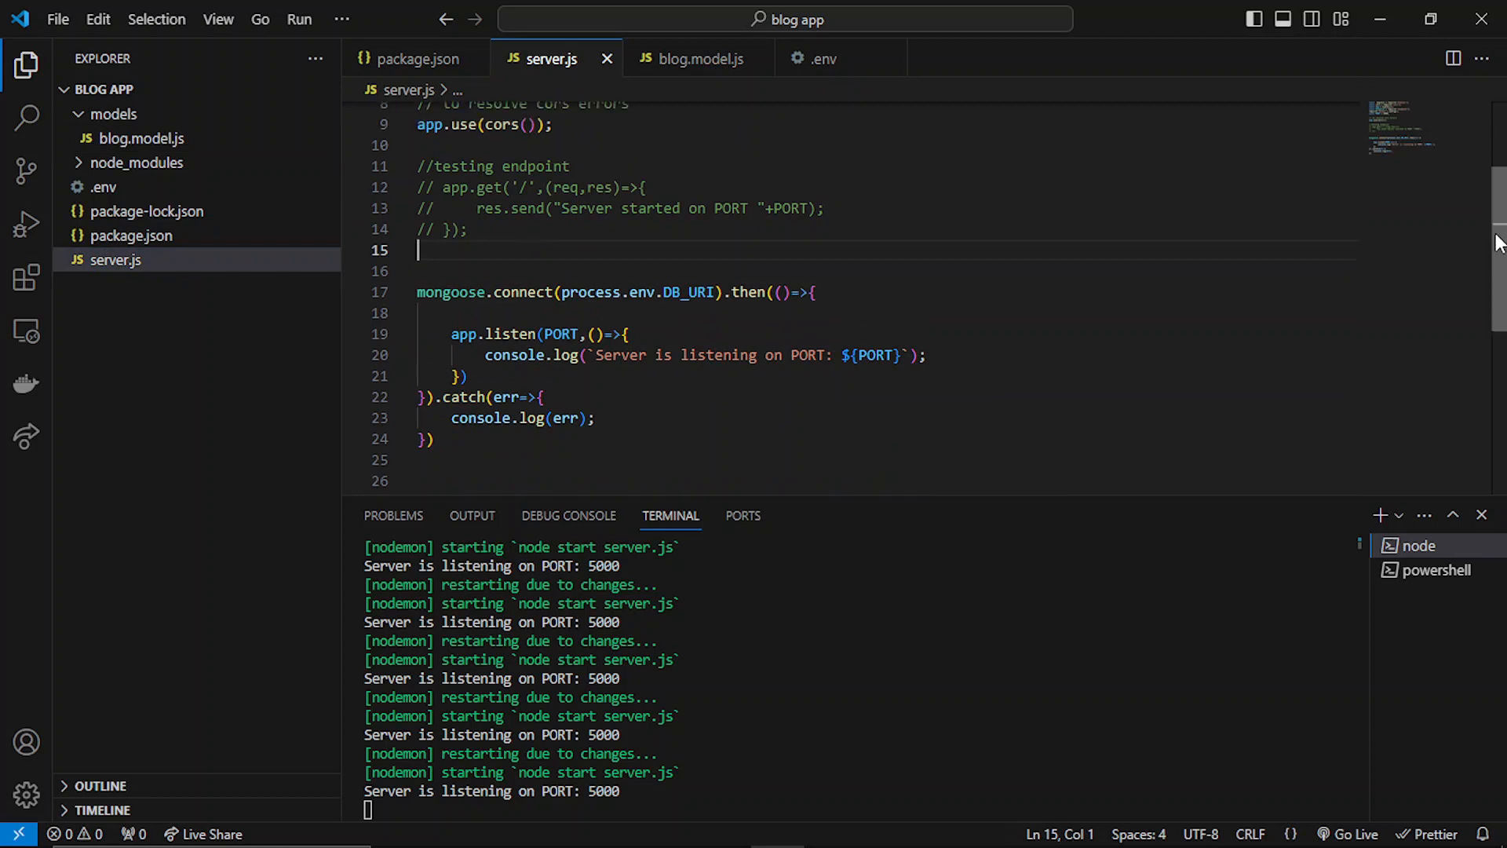
pyautogui.moveTo(1501, 259); pyautogui.dragTo(1495, 118)
pyautogui.click(471, 386)
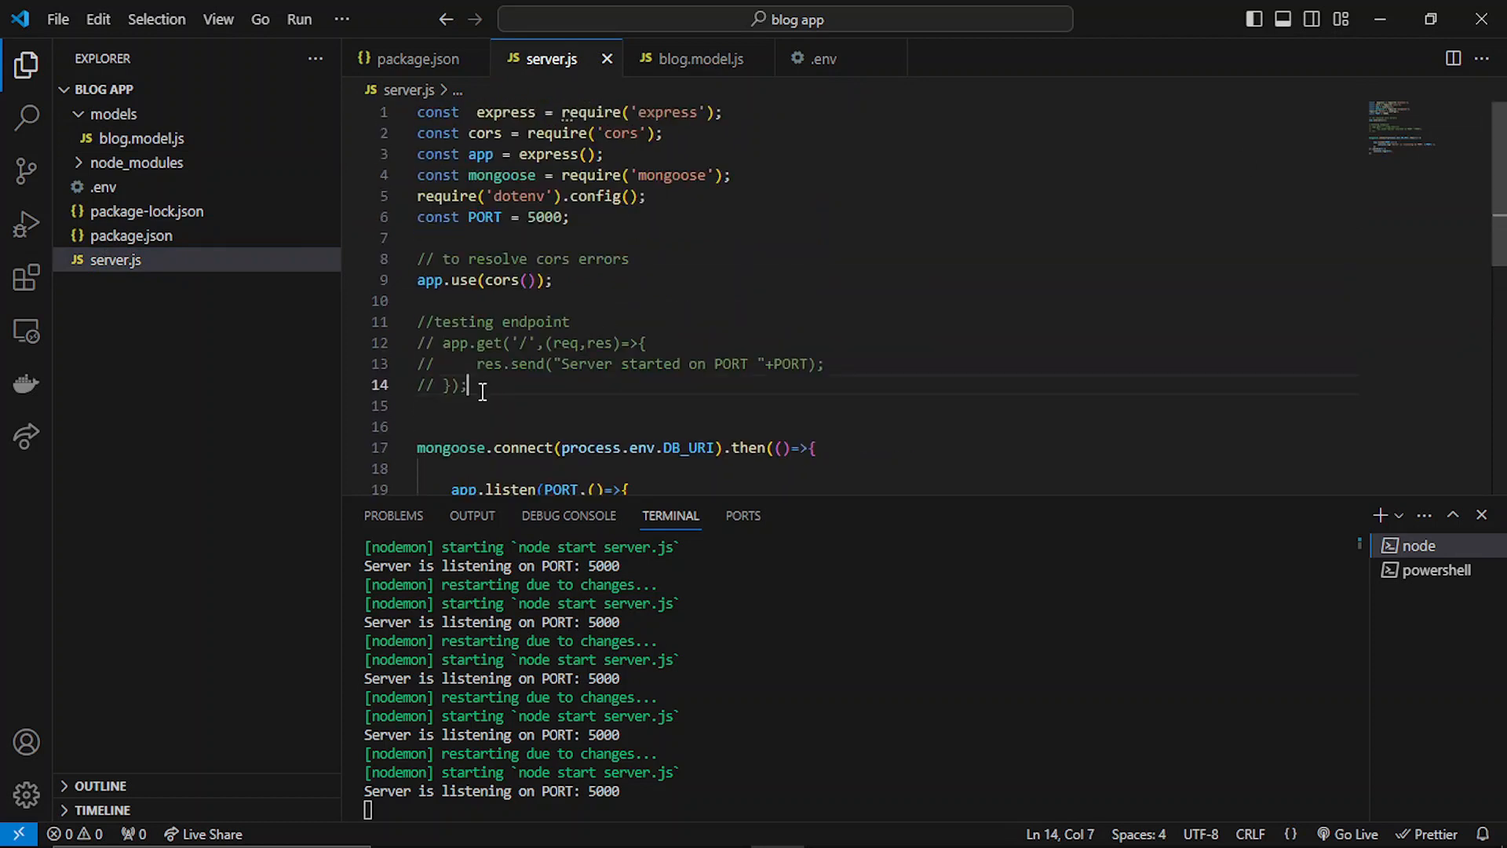
pyautogui.moveTo(471, 386); pyautogui.dragTo(413, 326)
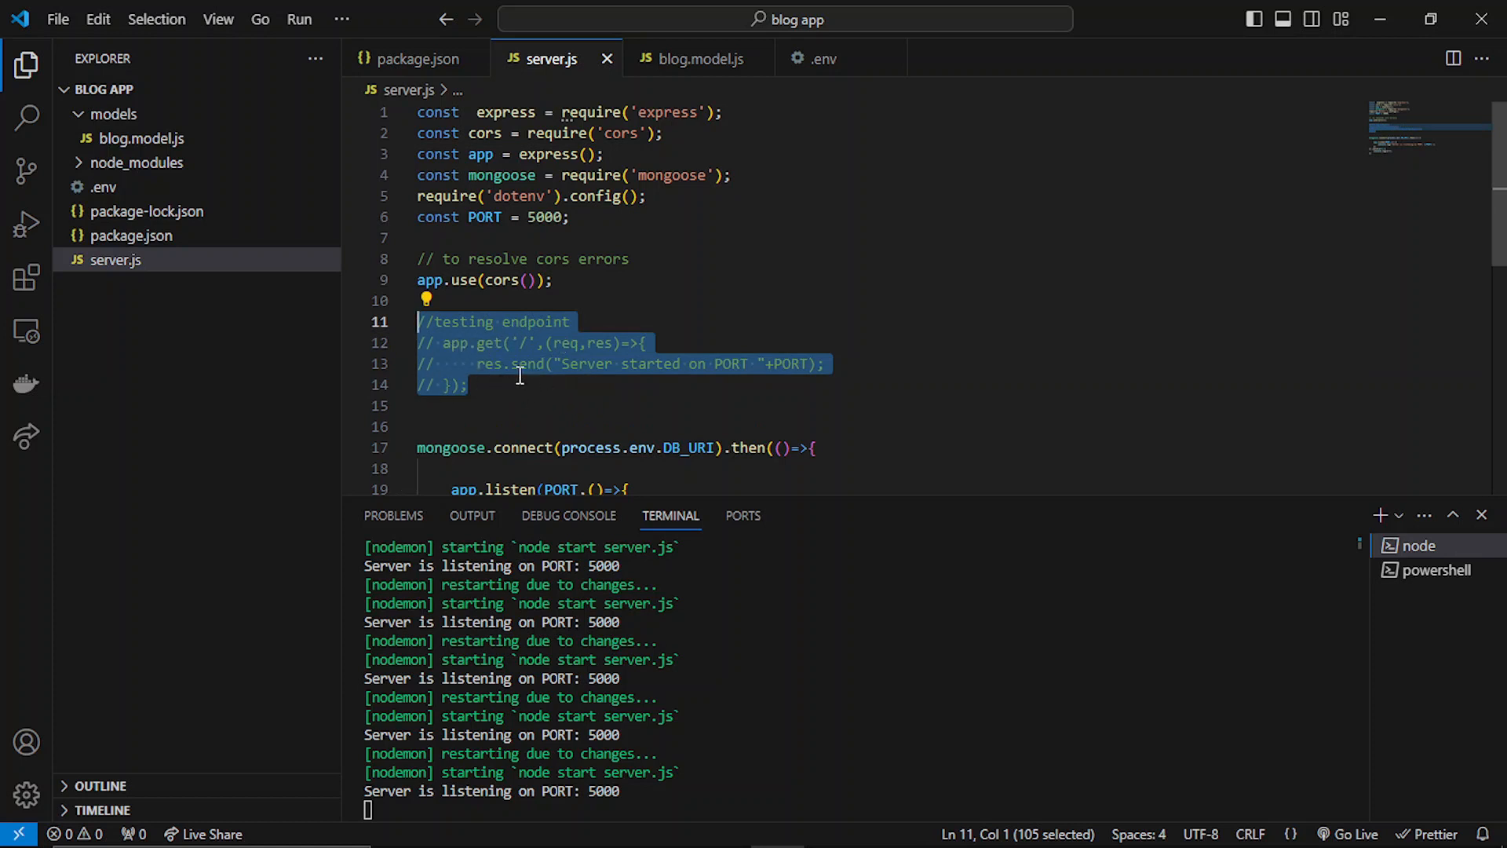
# Delete the commented block and start an app.post('/create-blog', (req,res)=>{}) route.
pyautogui.press('Delete')
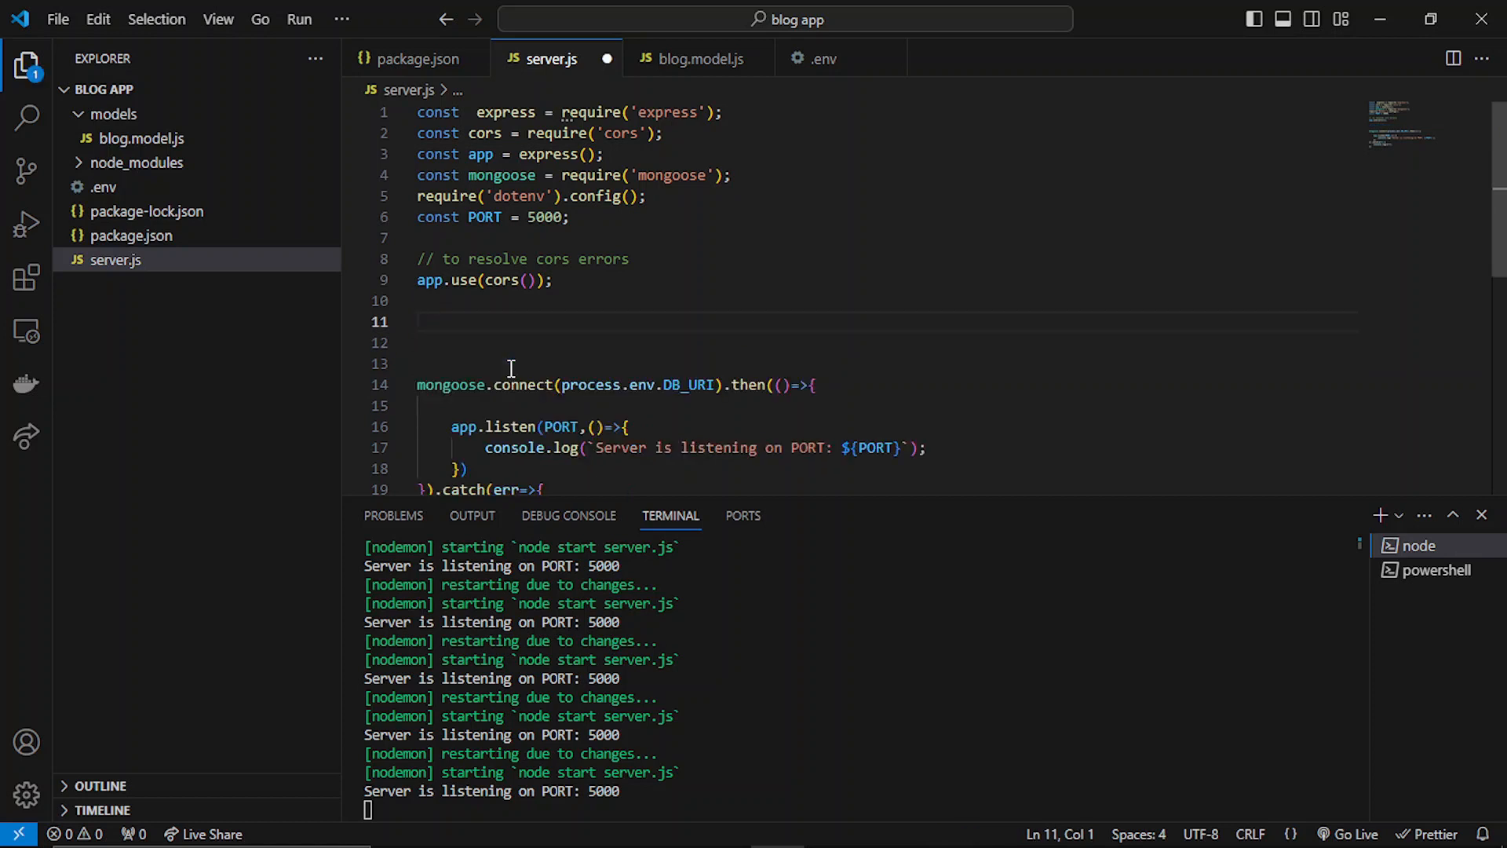
pyautogui.write('app.use')
pyautogui.press('BackSpace')
pyautogui.press('BackSpace')
pyautogui.press('BackSpace')
pyautogui.write('.post(')
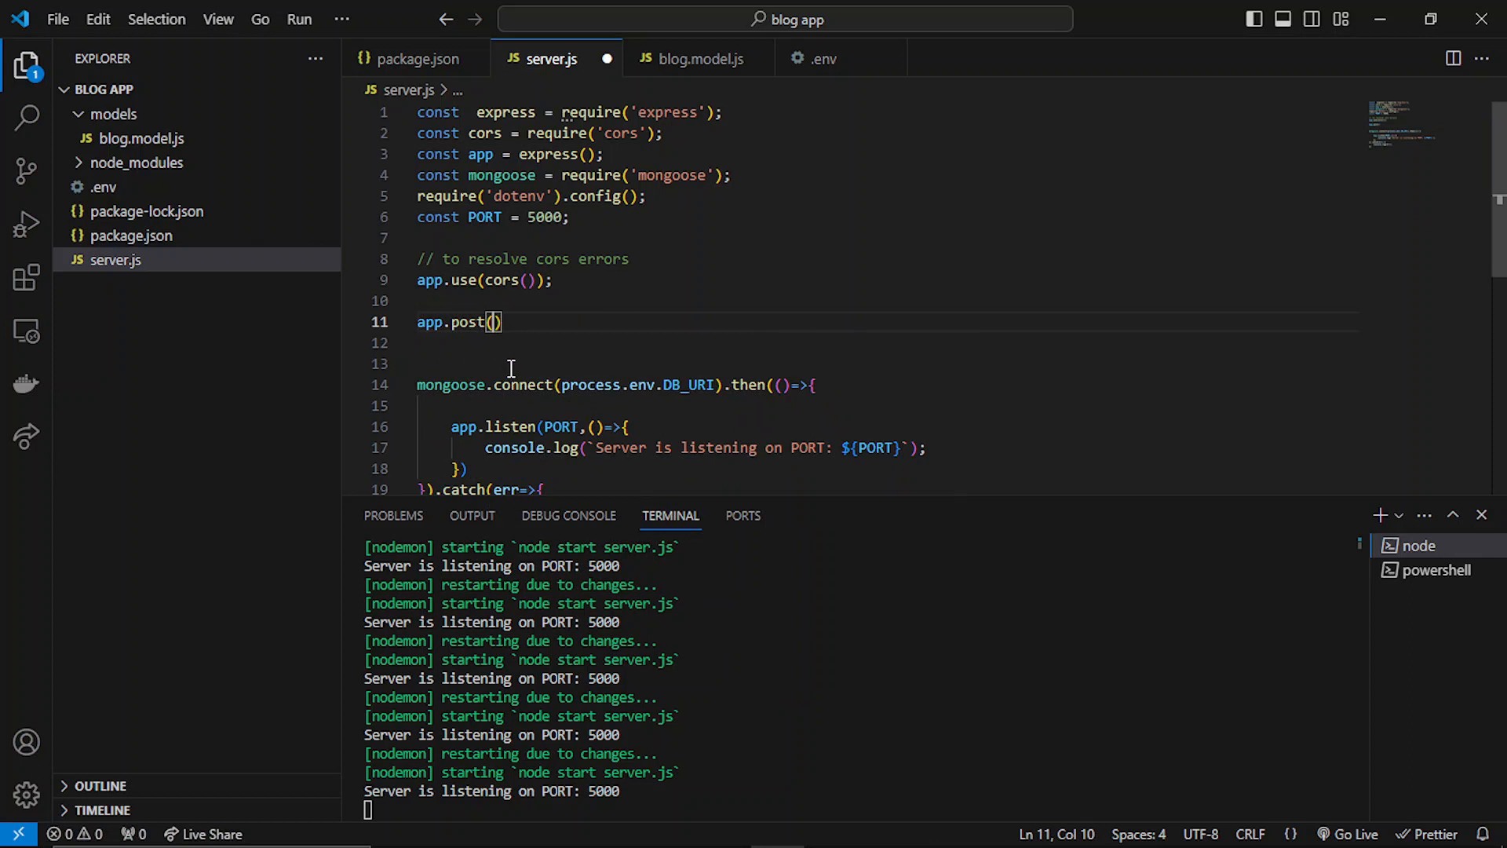
pyautogui.write("'")
pyautogui.write('/cr')
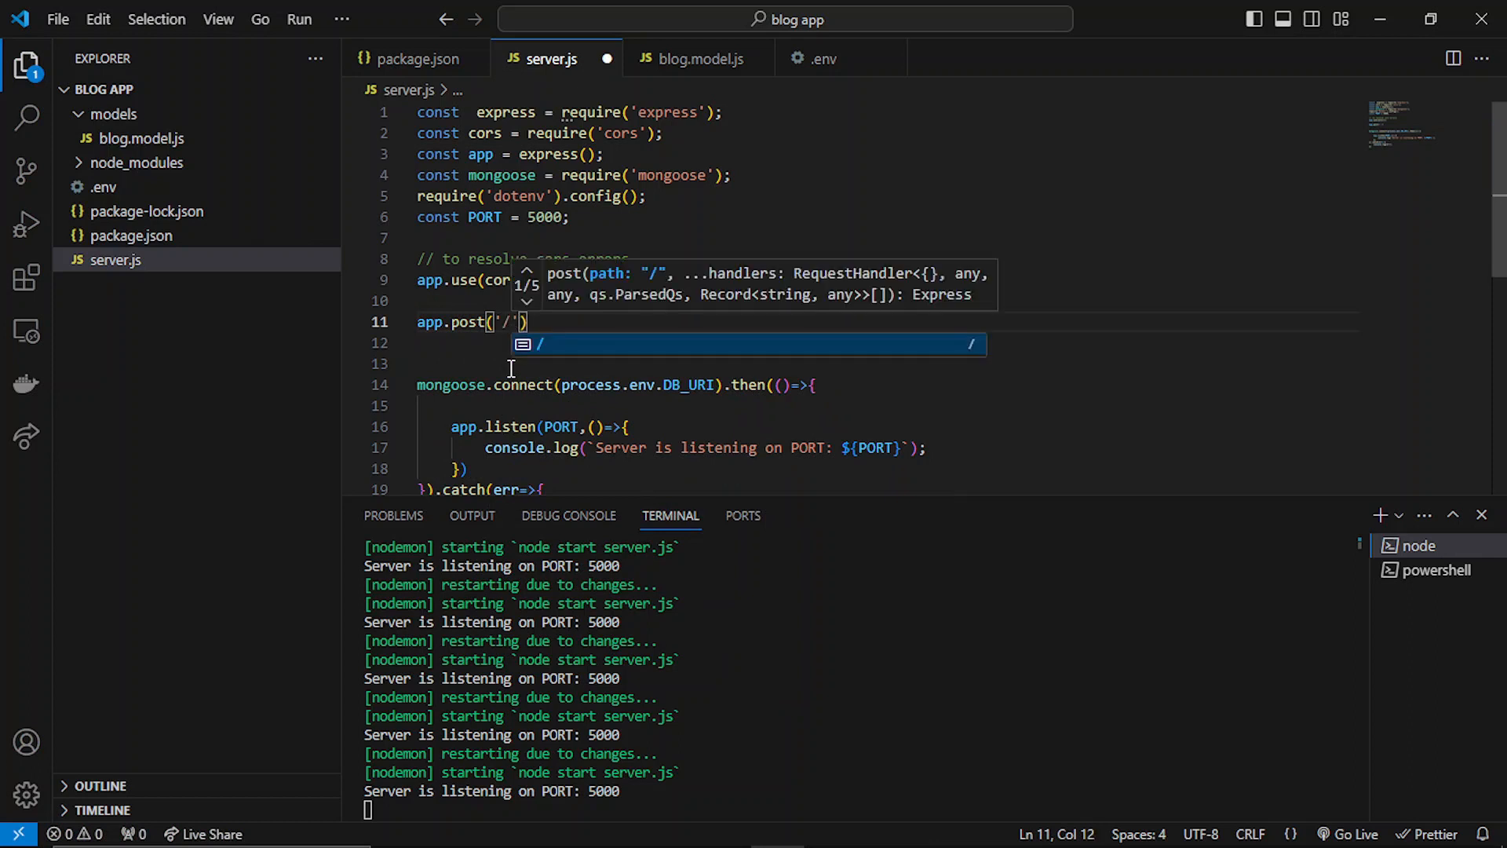
pyautogui.write('eate-blog')
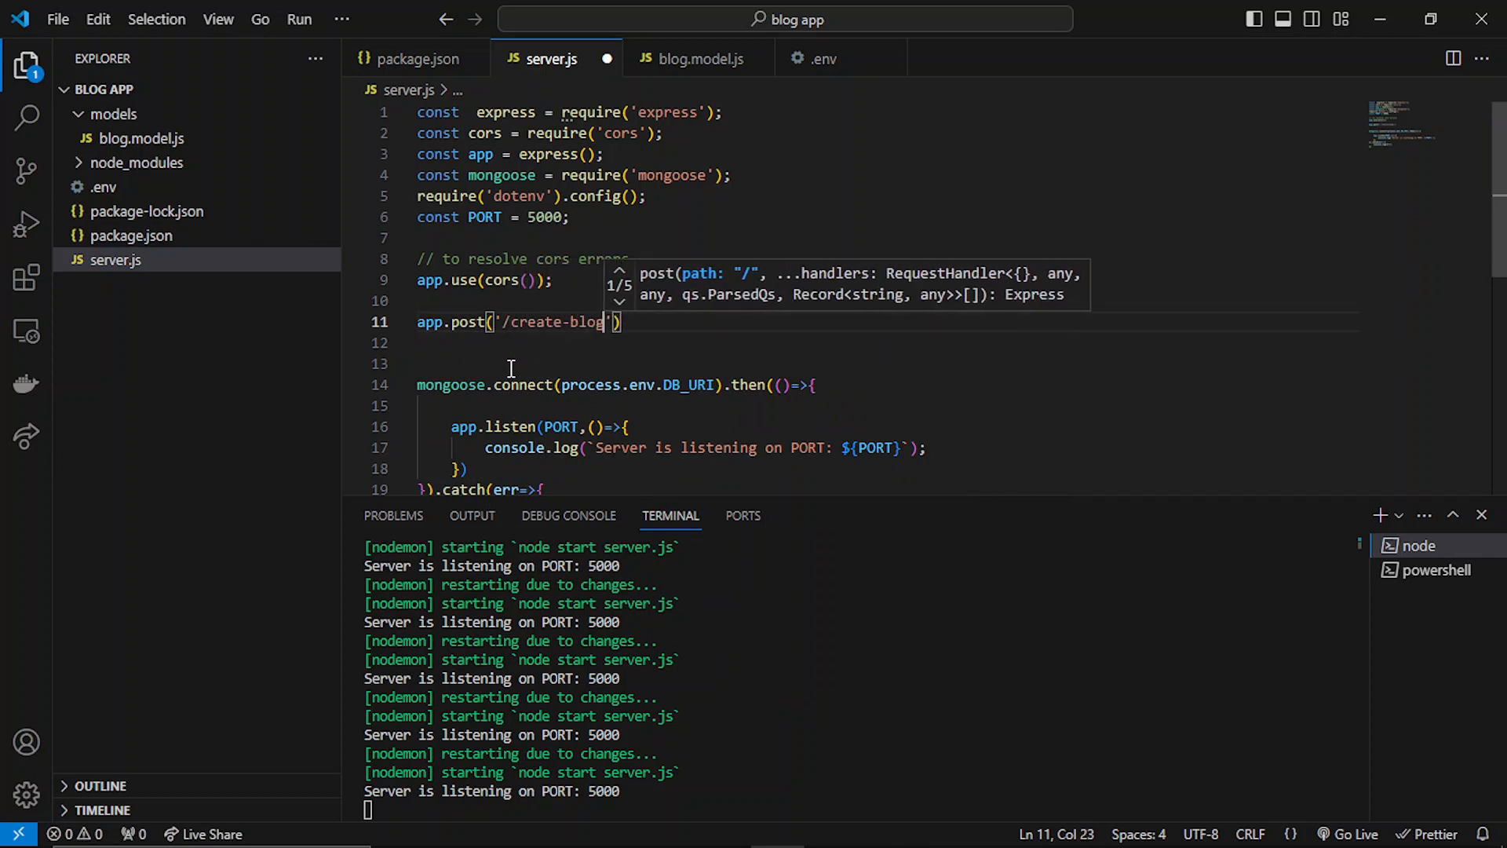
pyautogui.press('Right')
pyautogui.write(',')
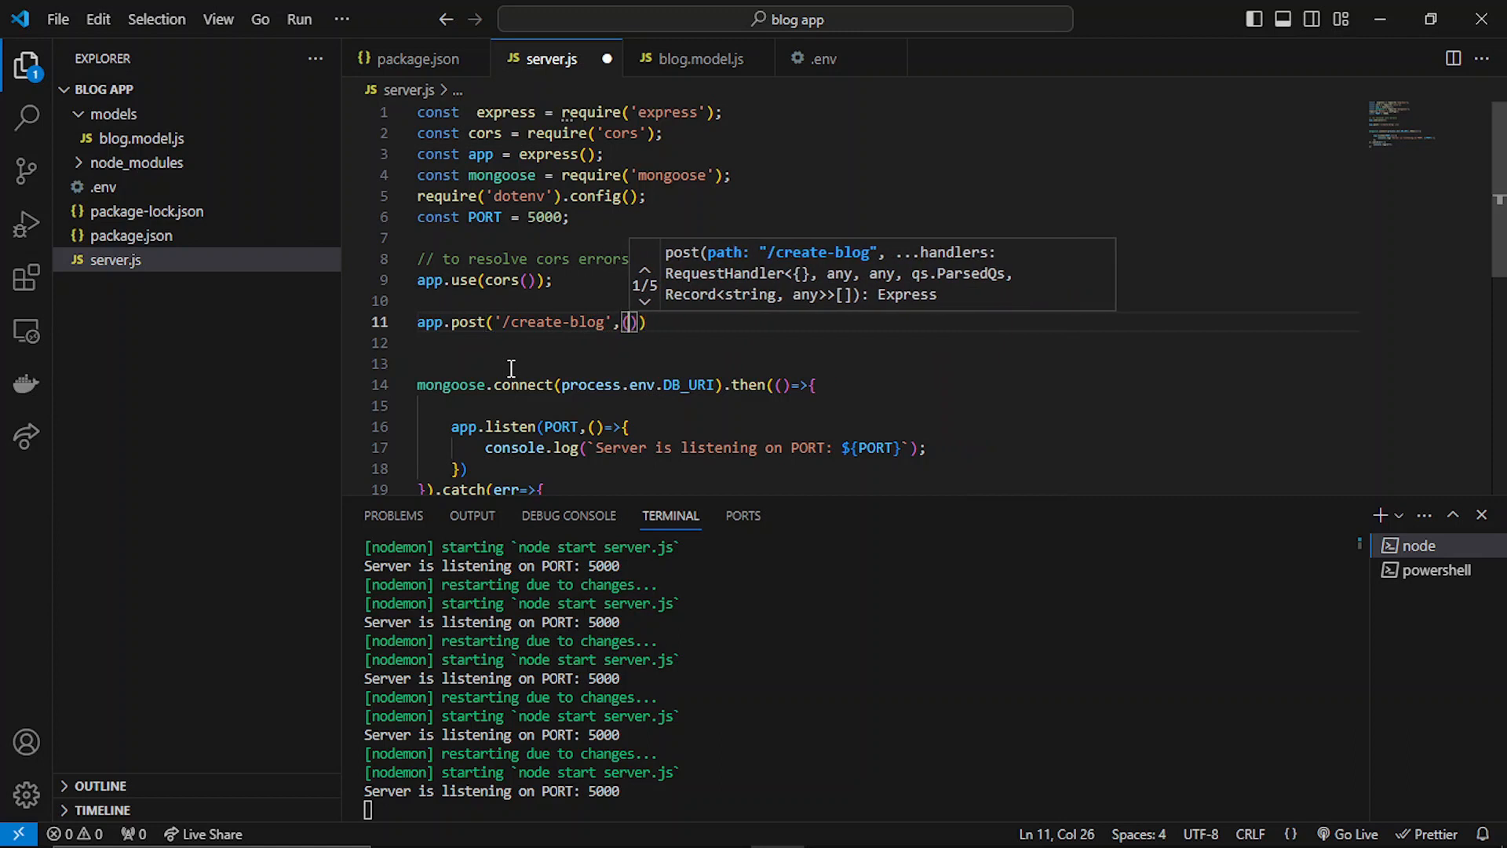
pyautogui.write('(')
pyautogui.press('Right')
pyautogui.write('=>{')
pyautogui.press('Return')
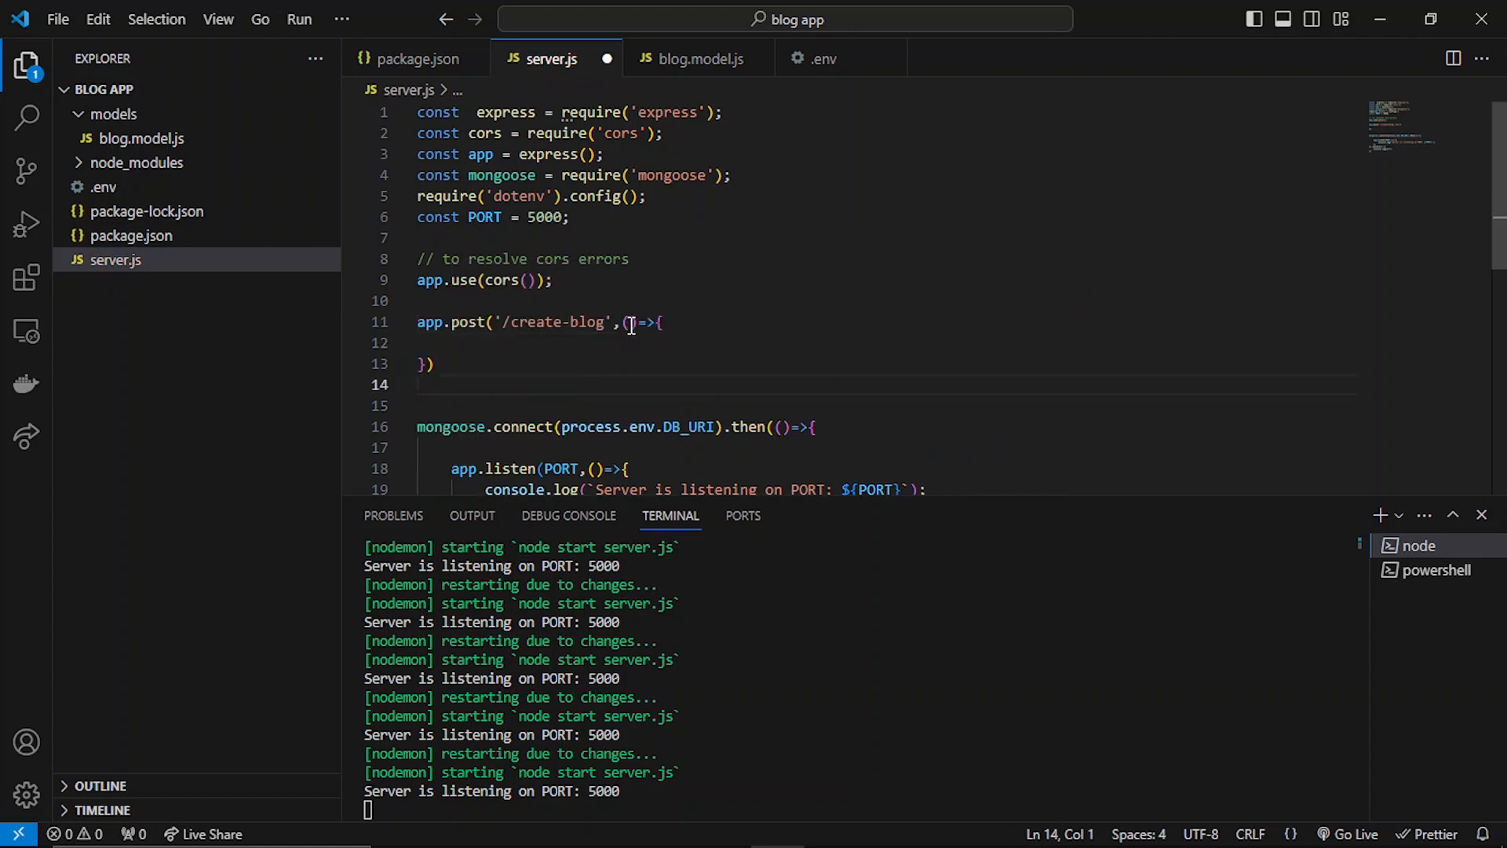
pyautogui.click(629, 323)
pyautogui.write('req,res')
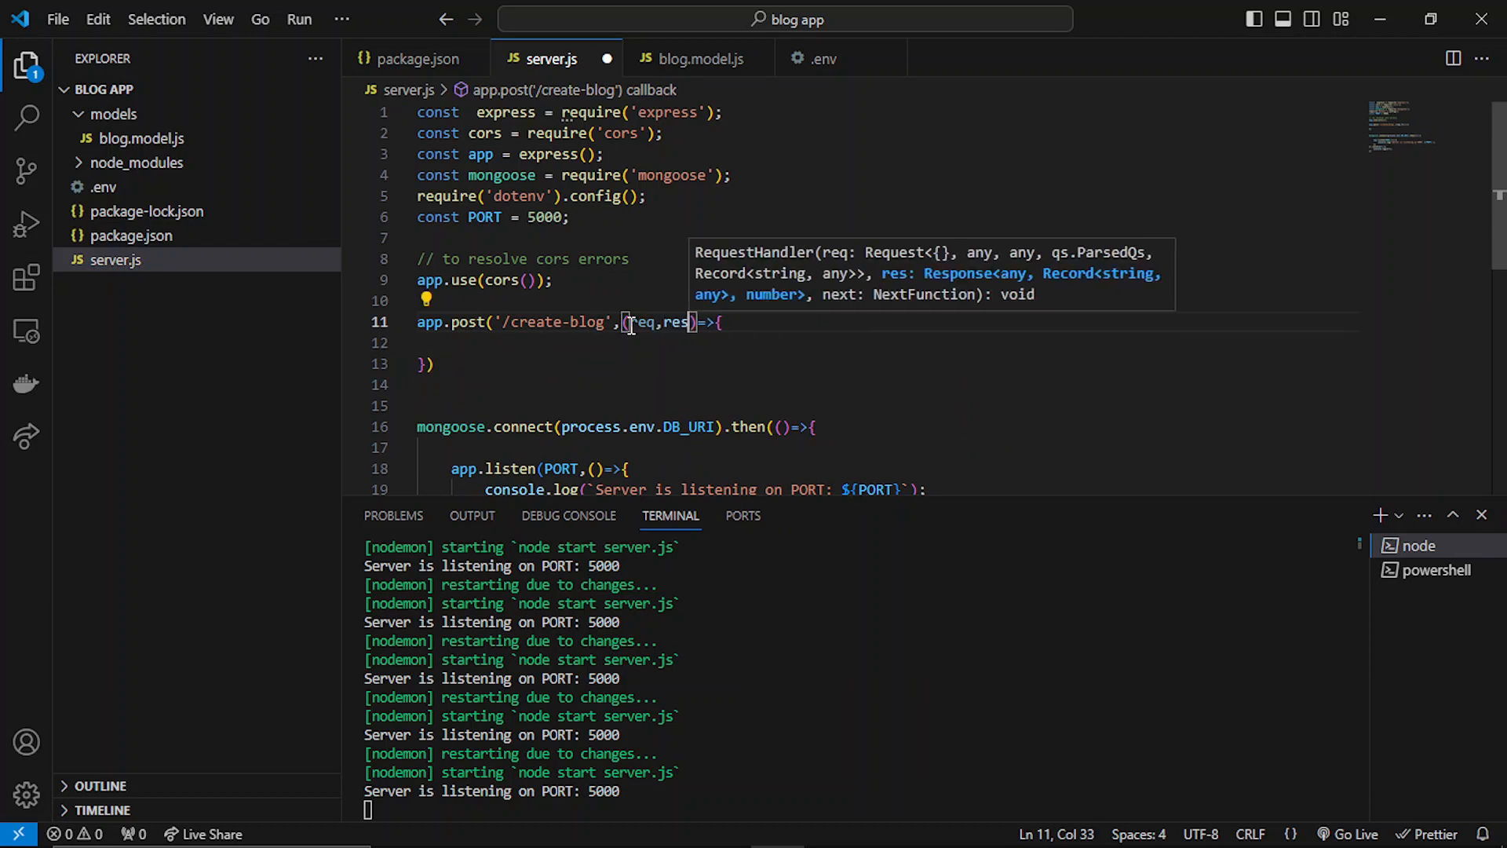
pyautogui.press('Down')
pyautogui.write('co')
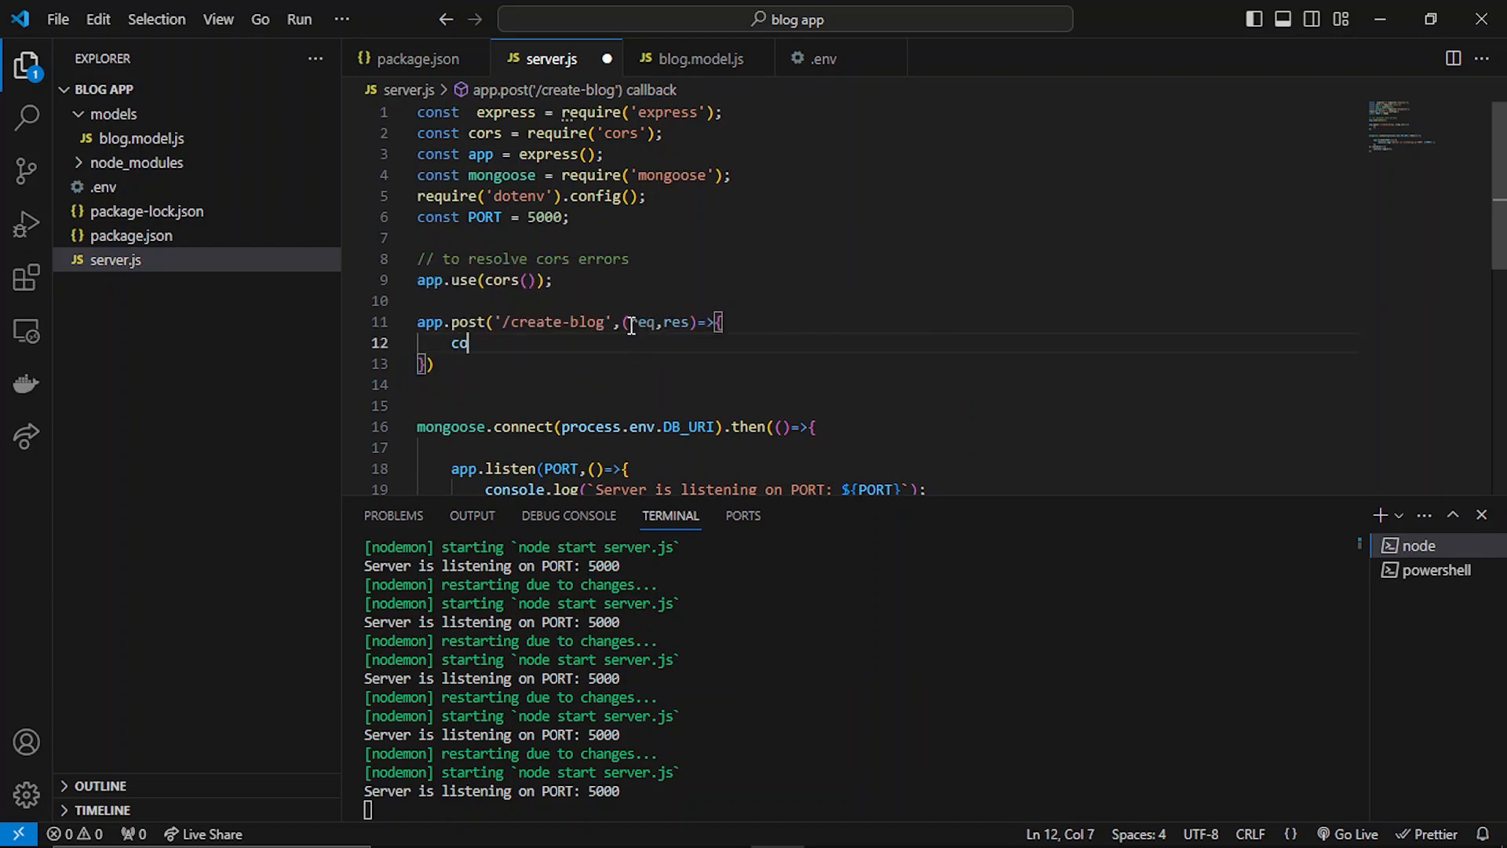
pyautogui.write('nsole.log(req')
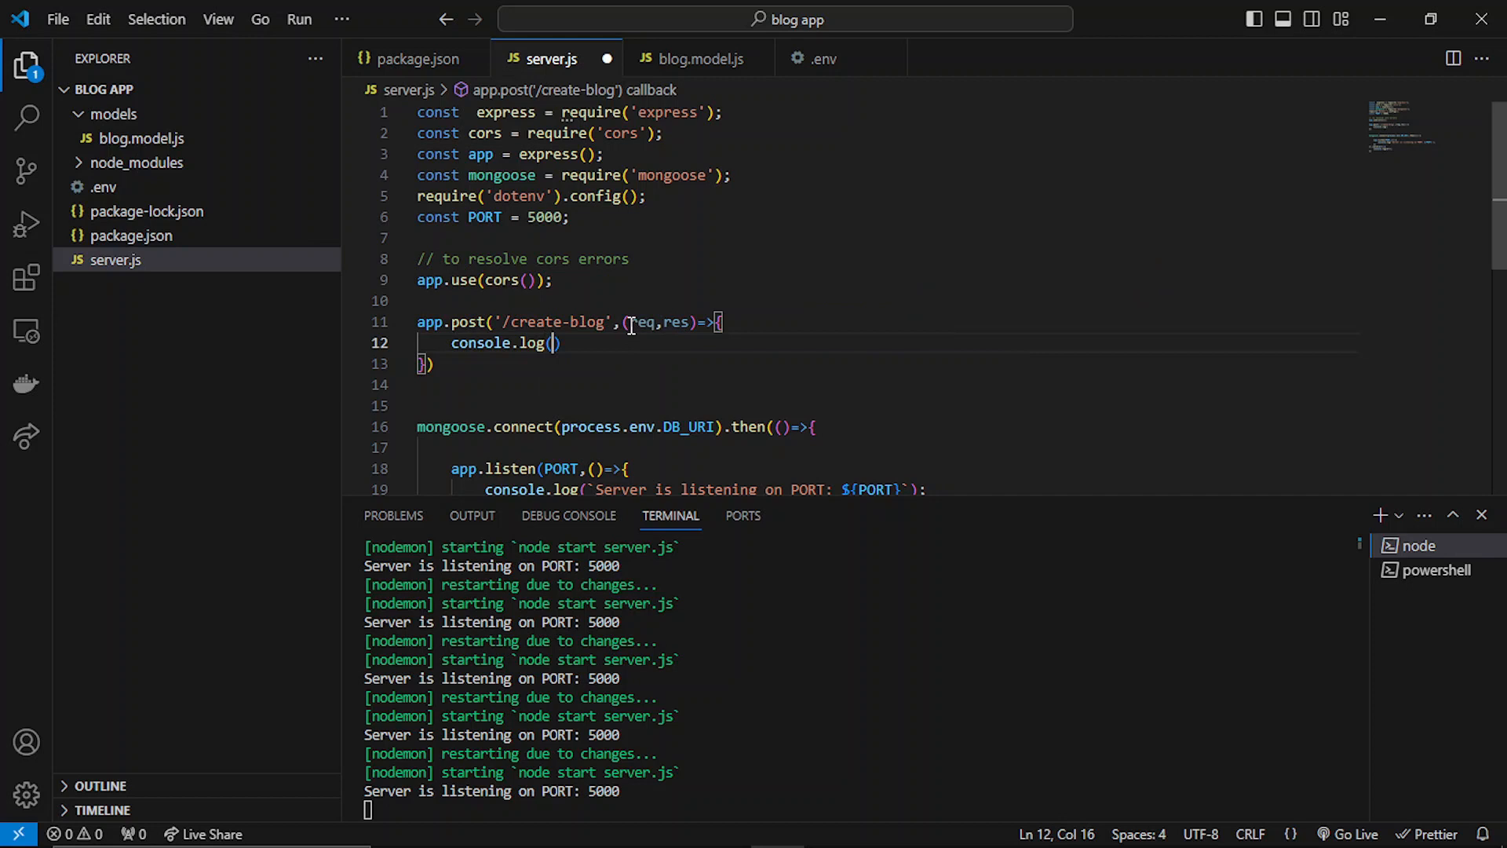
pyautogui.write('.bo')
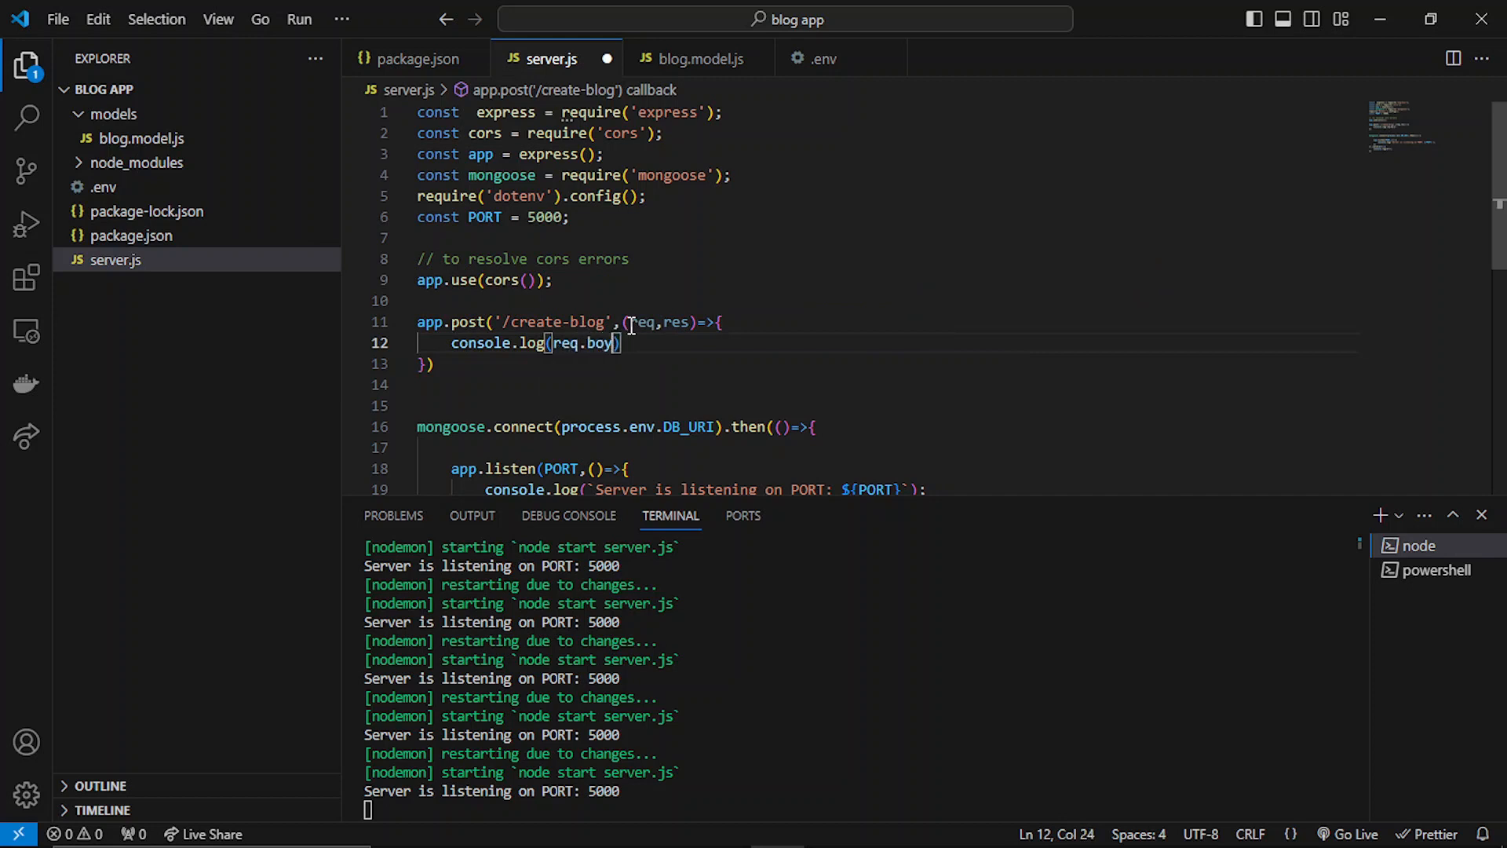
# Inside the handler store req.body in a data constant and console.log(req.body).
pyautogui.press('Escape')
pyautogui.press('Right')
pyautogui.hotkey('ctrl', 'shift', 'Return')
pyautogui.write('const ')
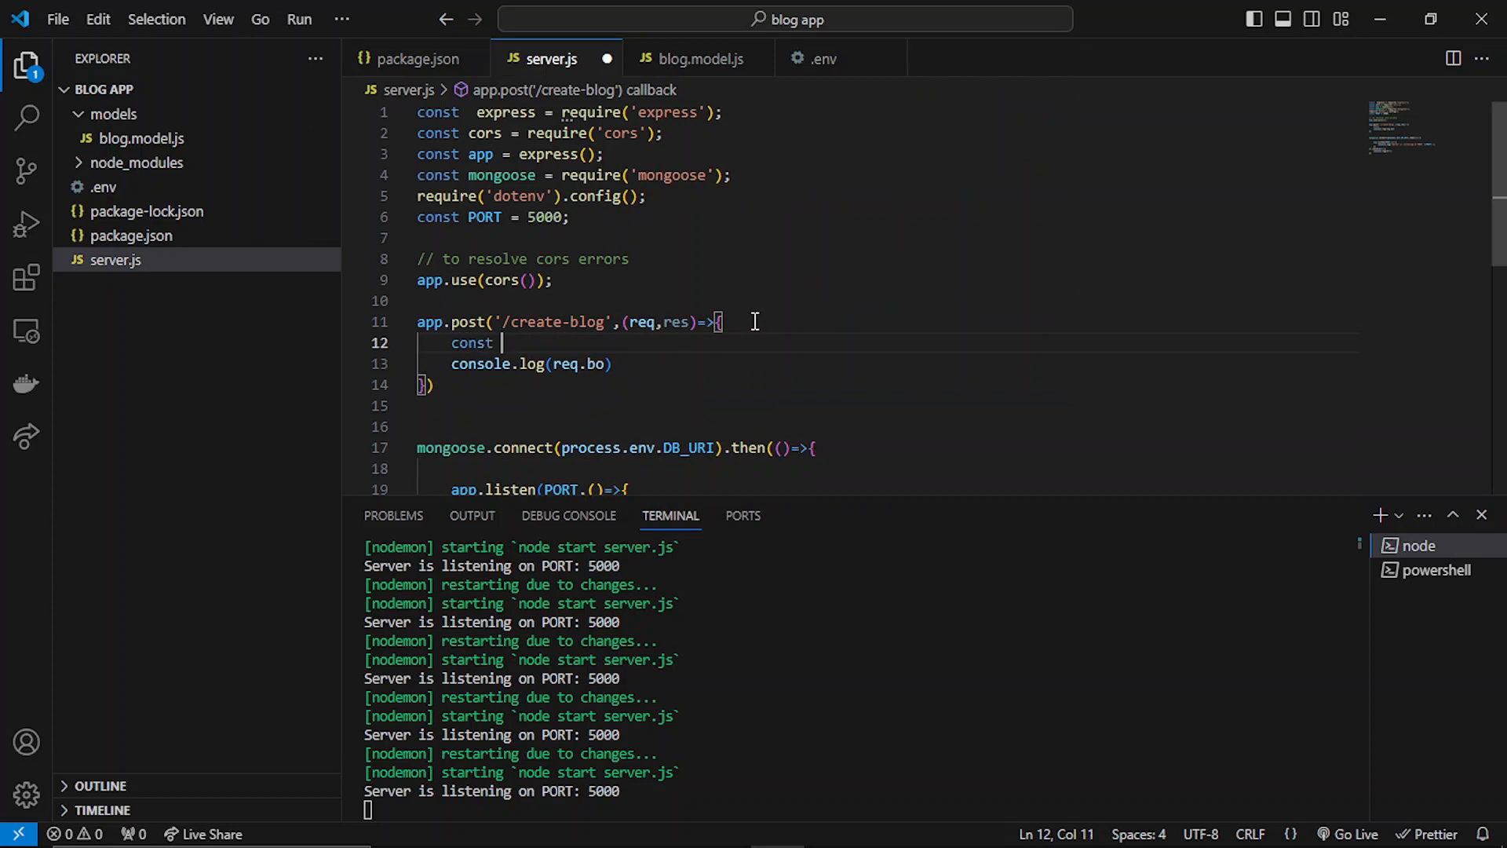
pyautogui.write('data = ')
pyautogui.write('data')
pyautogui.press('BackSpace')
pyautogui.press('BackSpace')
pyautogui.press('BackSpace')
pyautogui.write('req.')
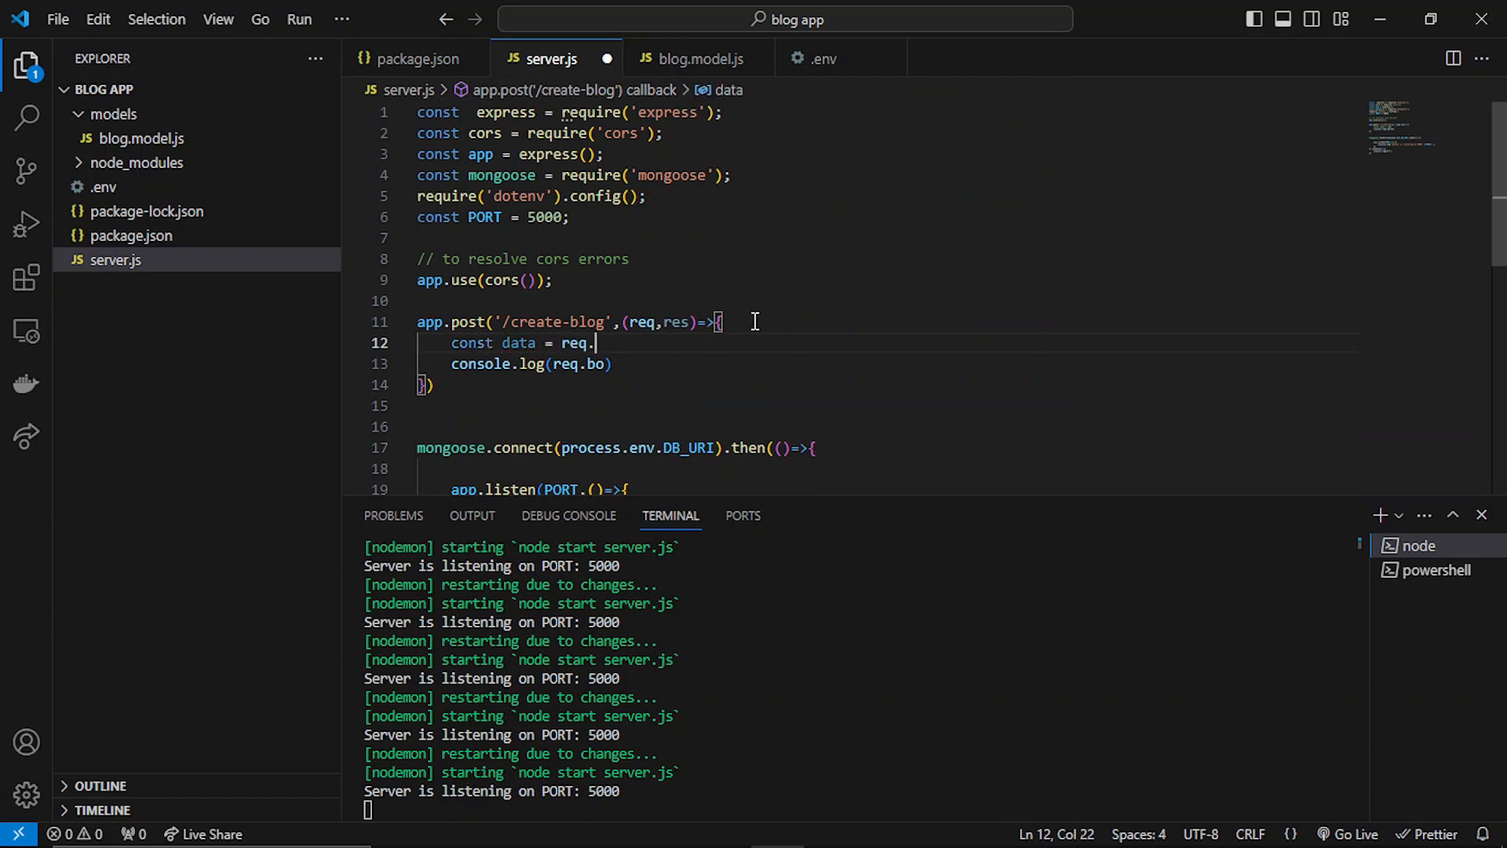
pyautogui.write('body;')
pyautogui.click(608, 369)
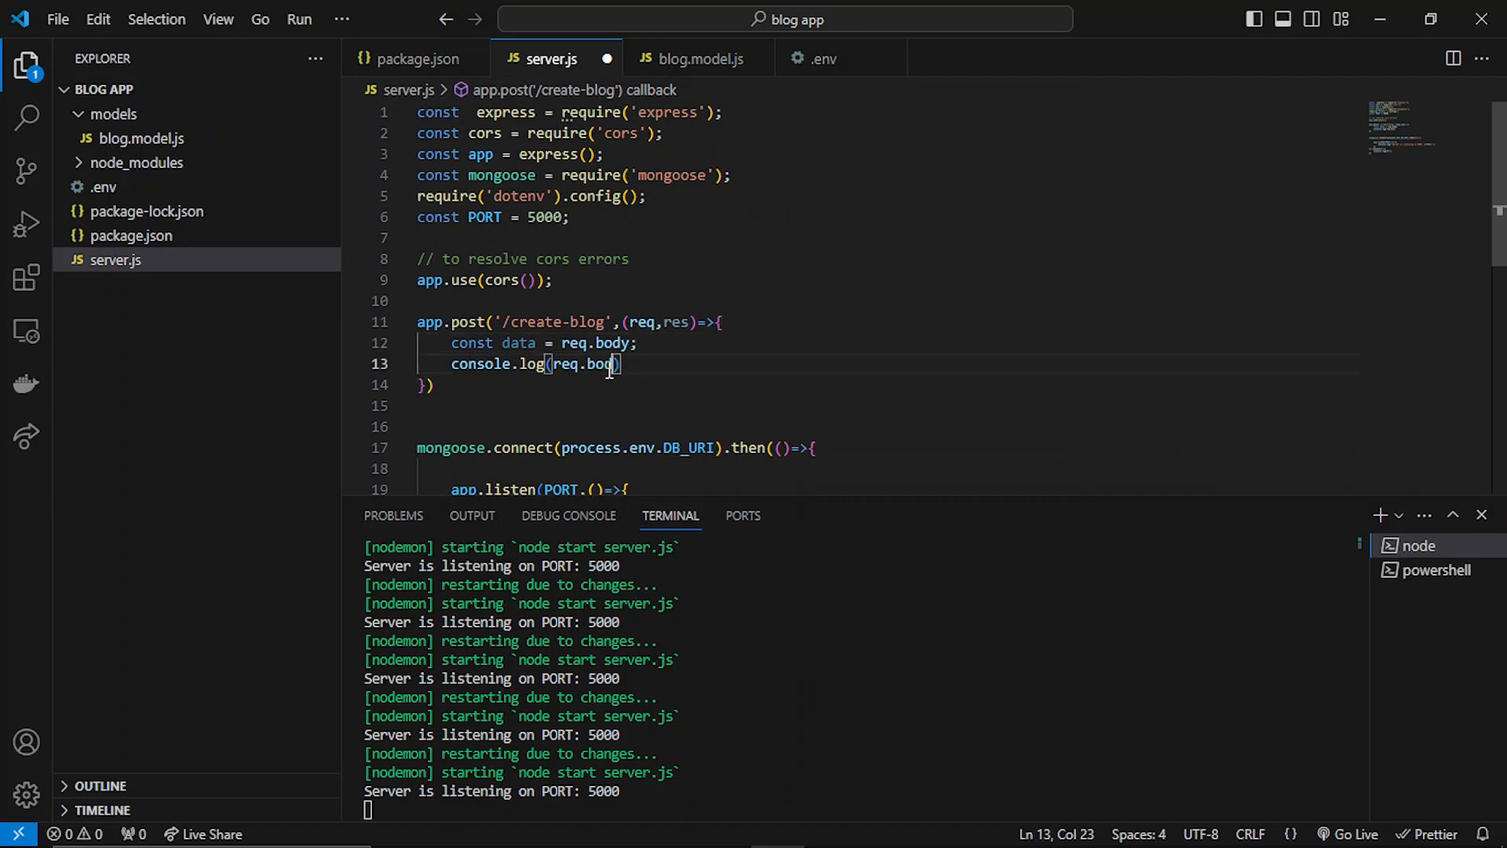
pyautogui.write('dy);')
pyautogui.click(556, 279)
# Terminate the express.json line, add res.send("success") to the route, and save server.js.
pyautogui.press('Return')
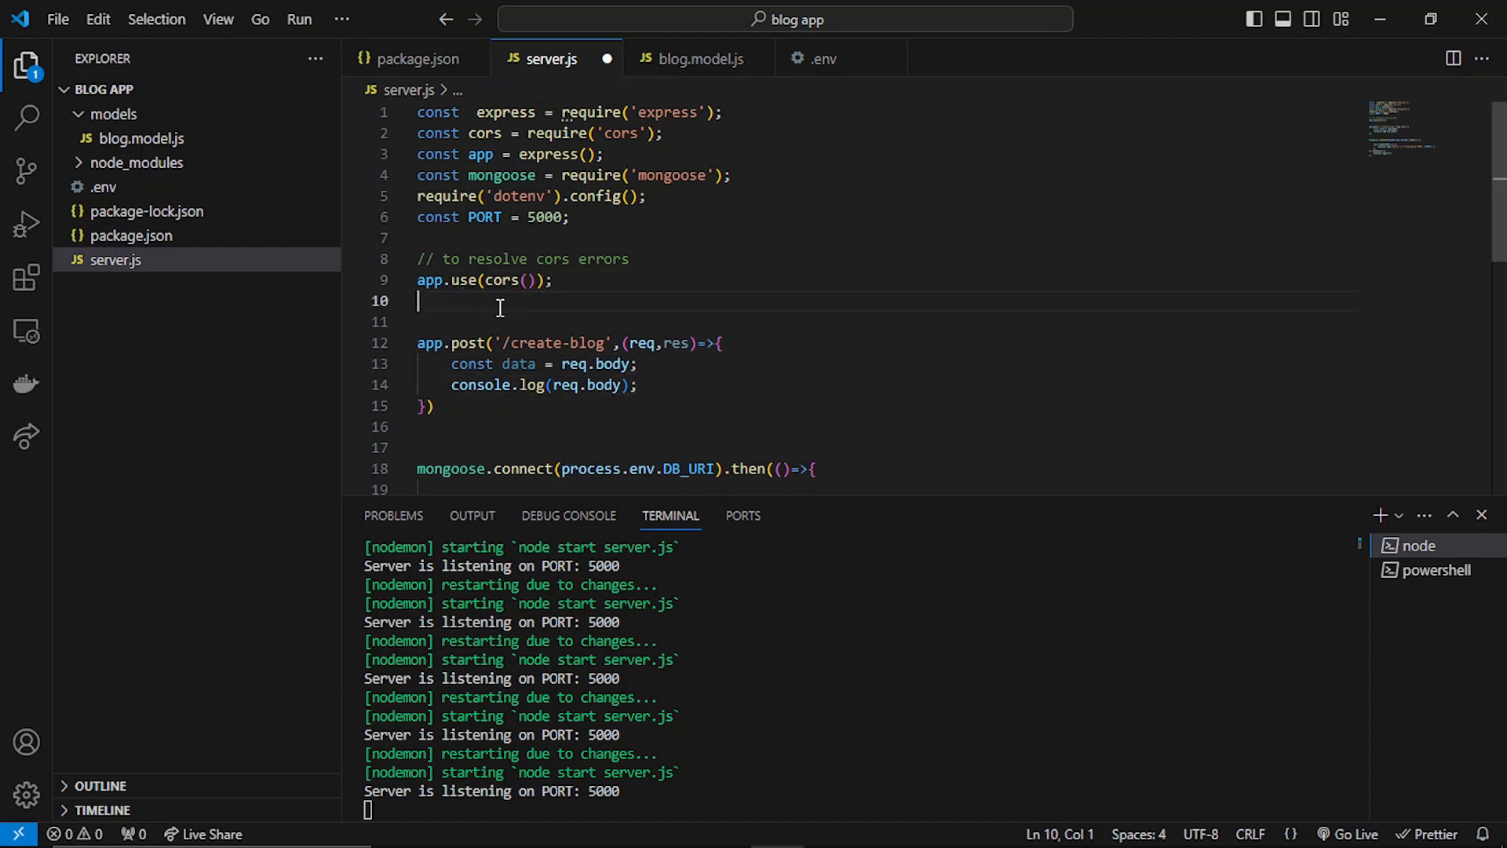
pyautogui.write('app.use')
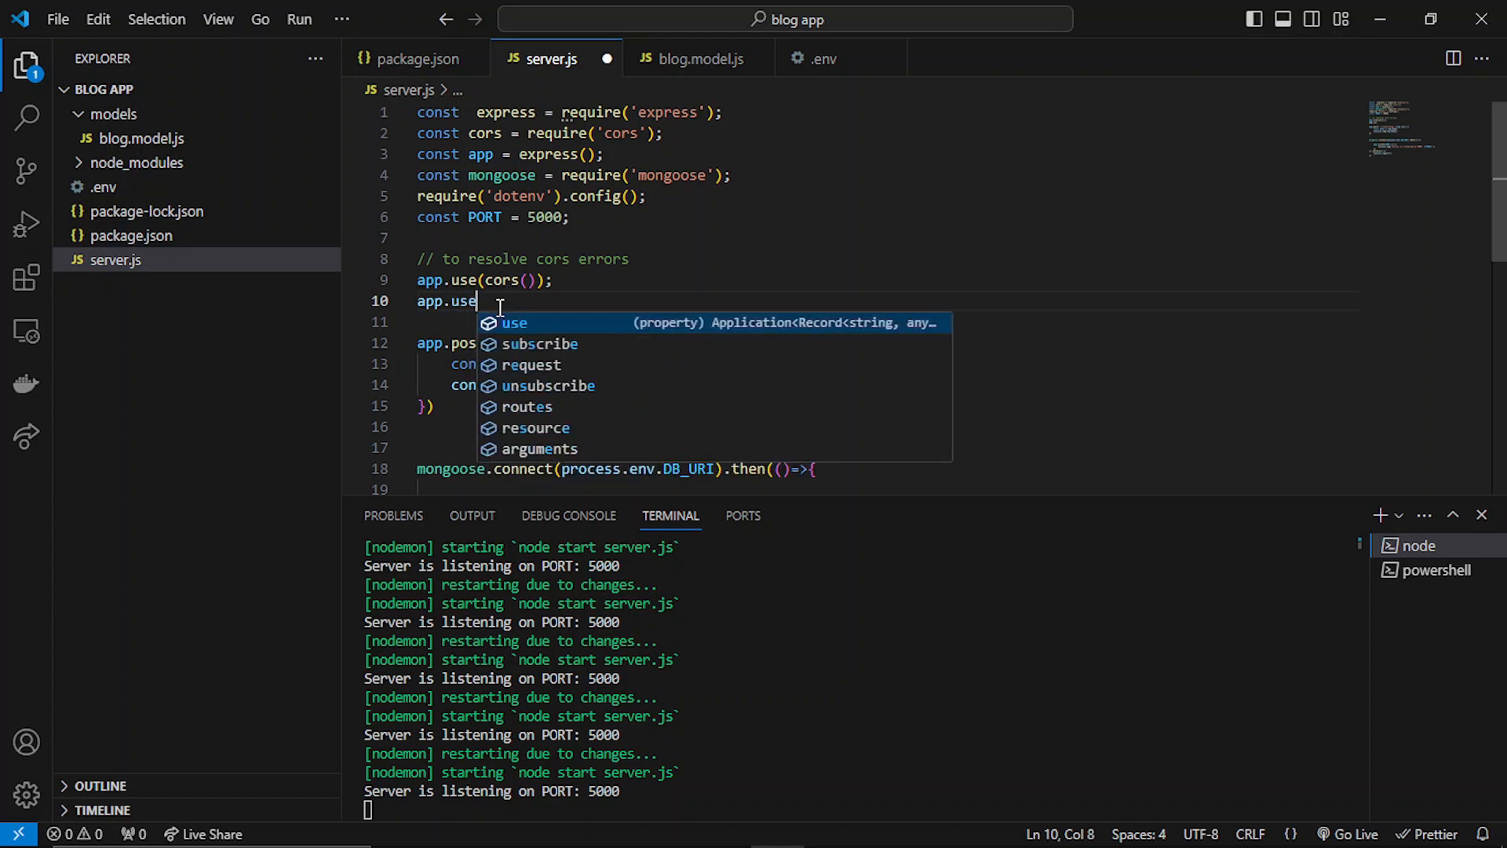
pyautogui.write('(')
pyautogui.write('express')
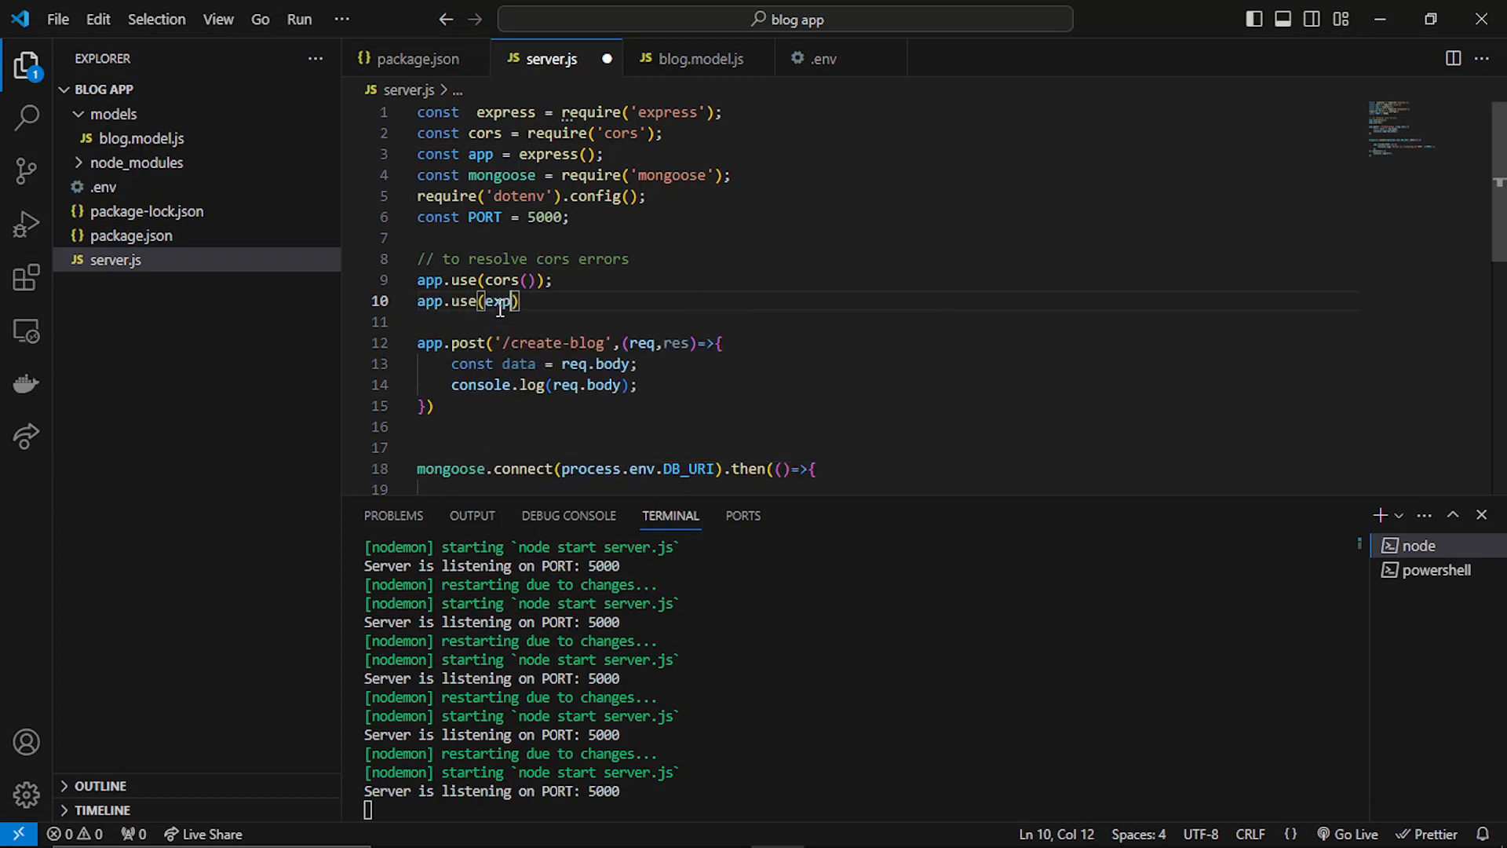
pyautogui.write('.')
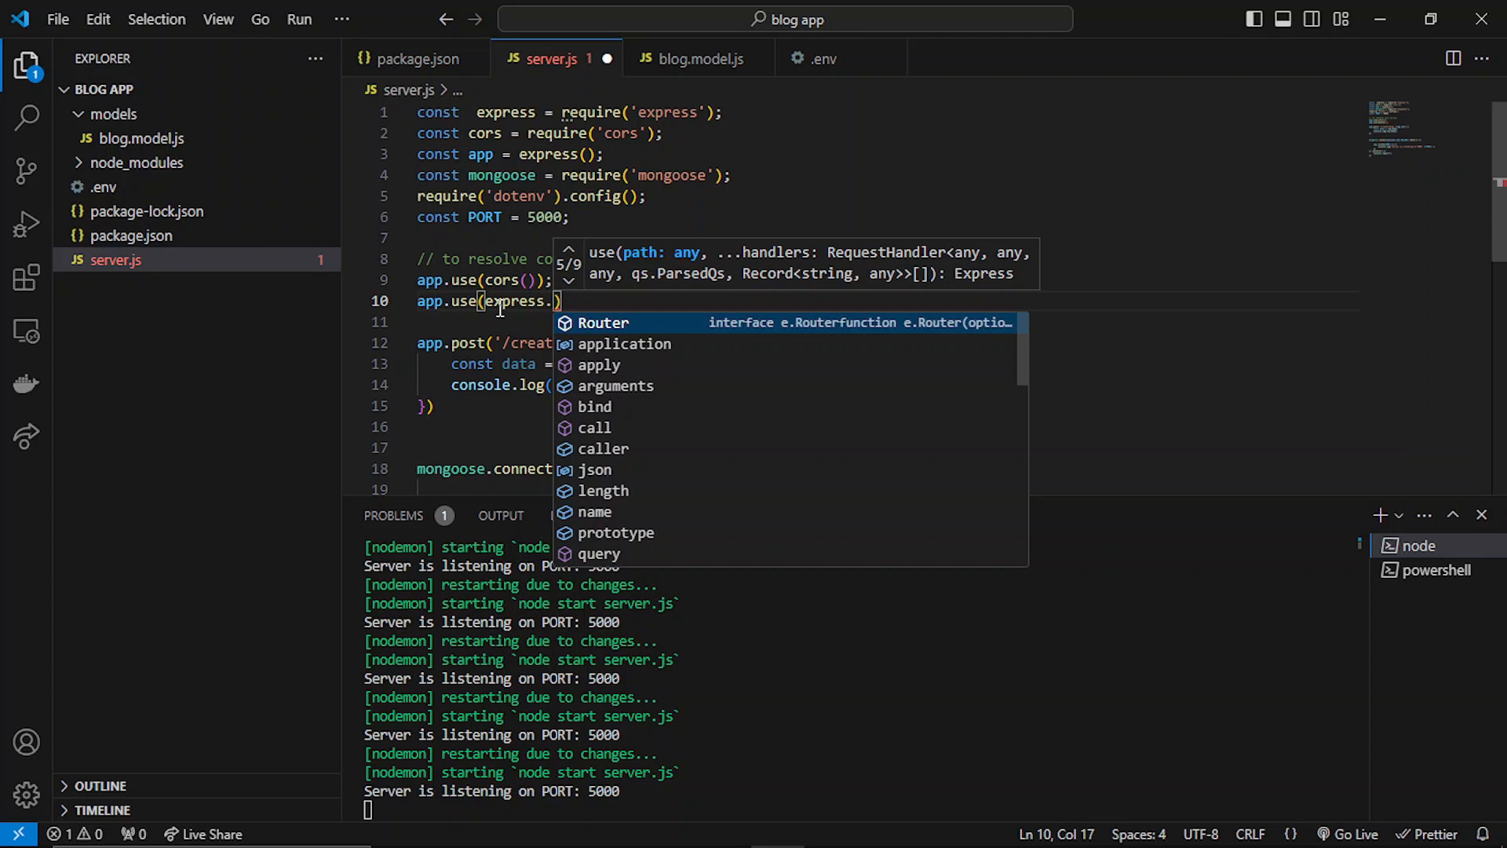
pyautogui.write('jso')
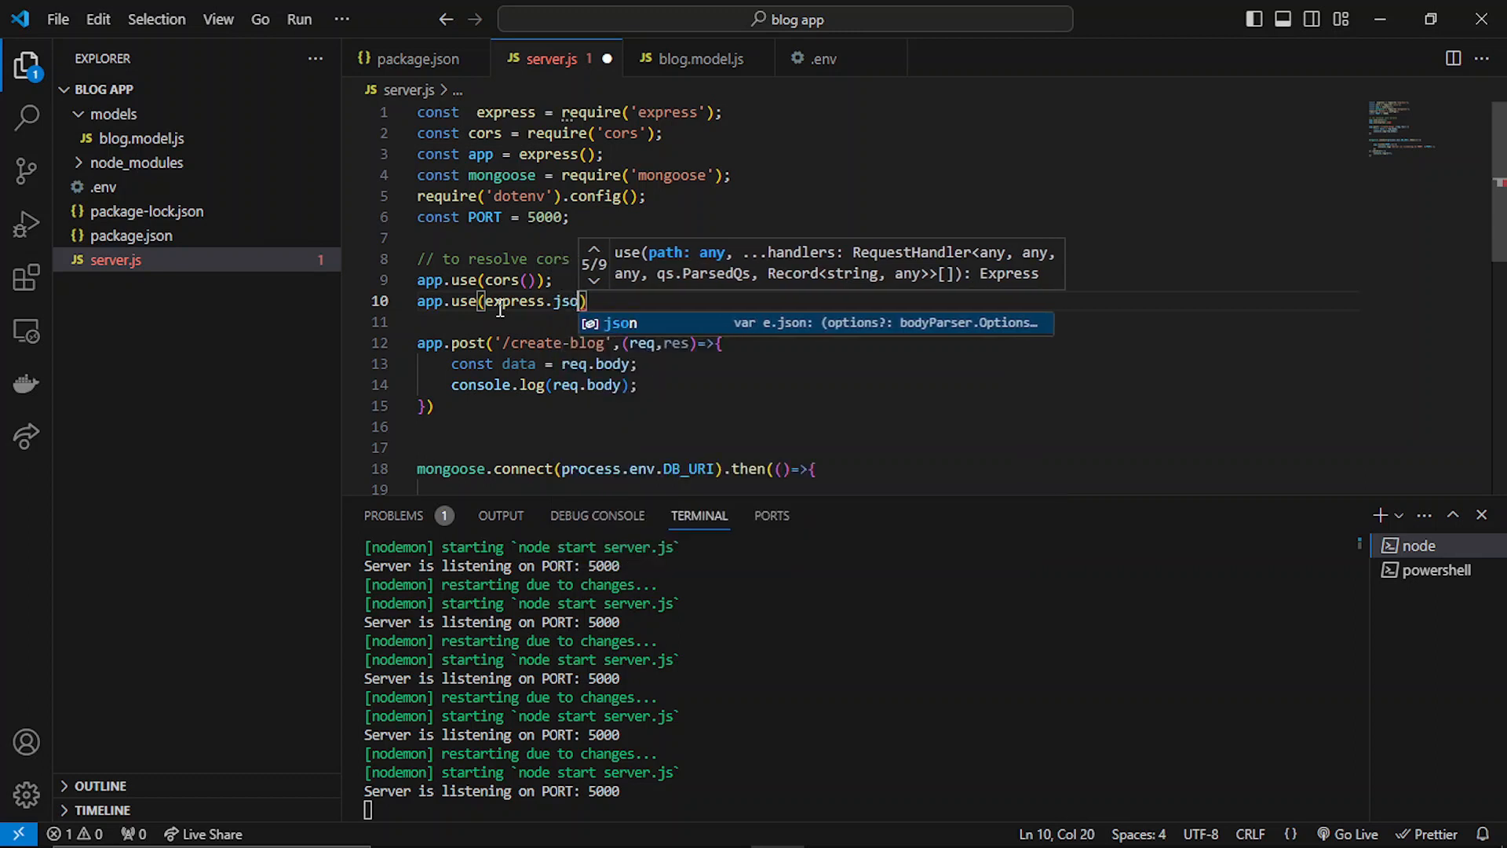
pyautogui.write('n(')
pyautogui.press('Right')
pyautogui.press('Right')
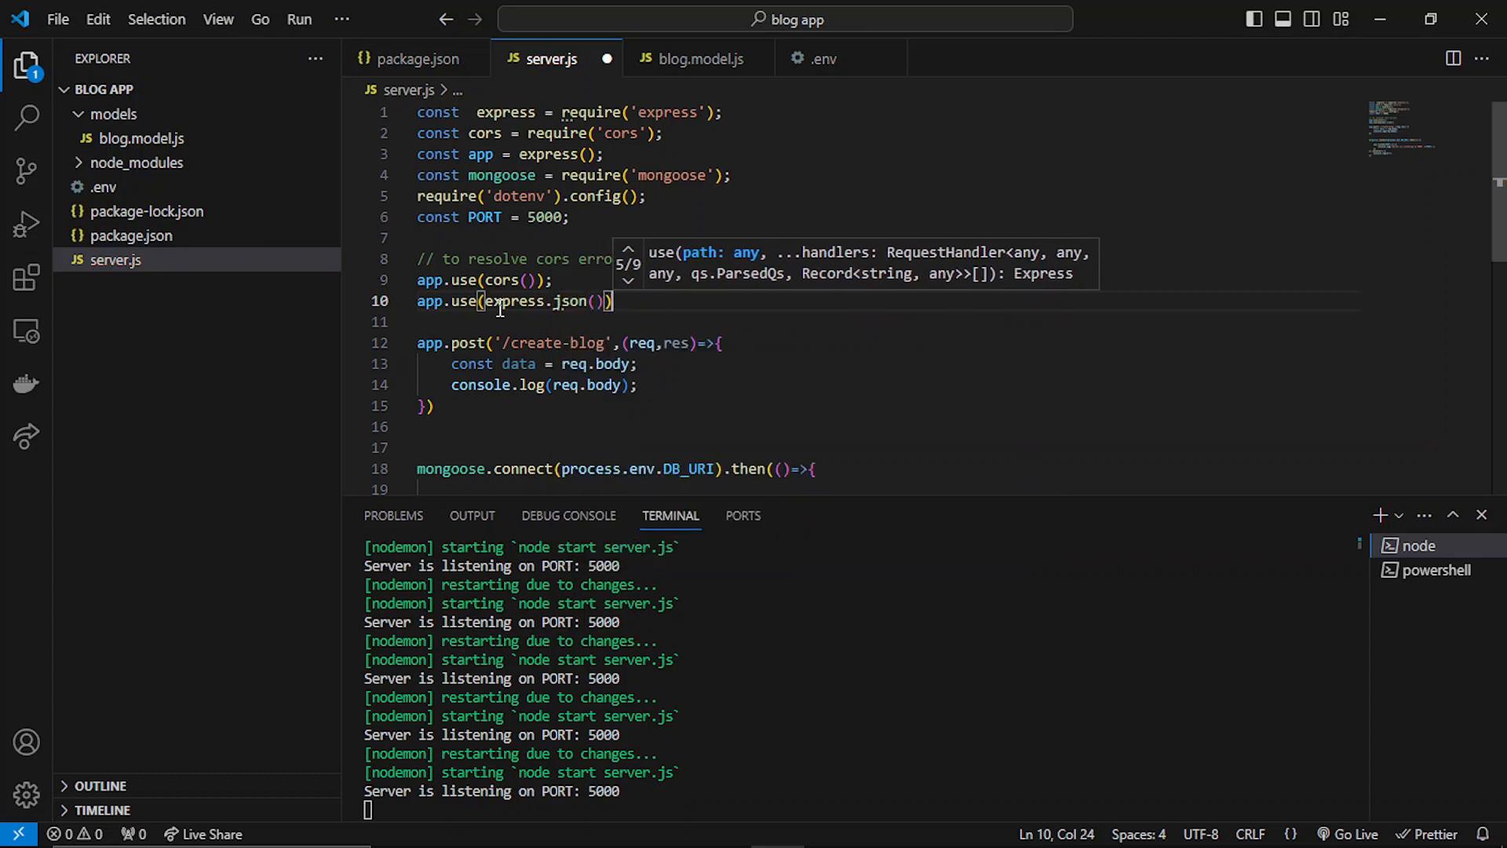
pyautogui.write(';')
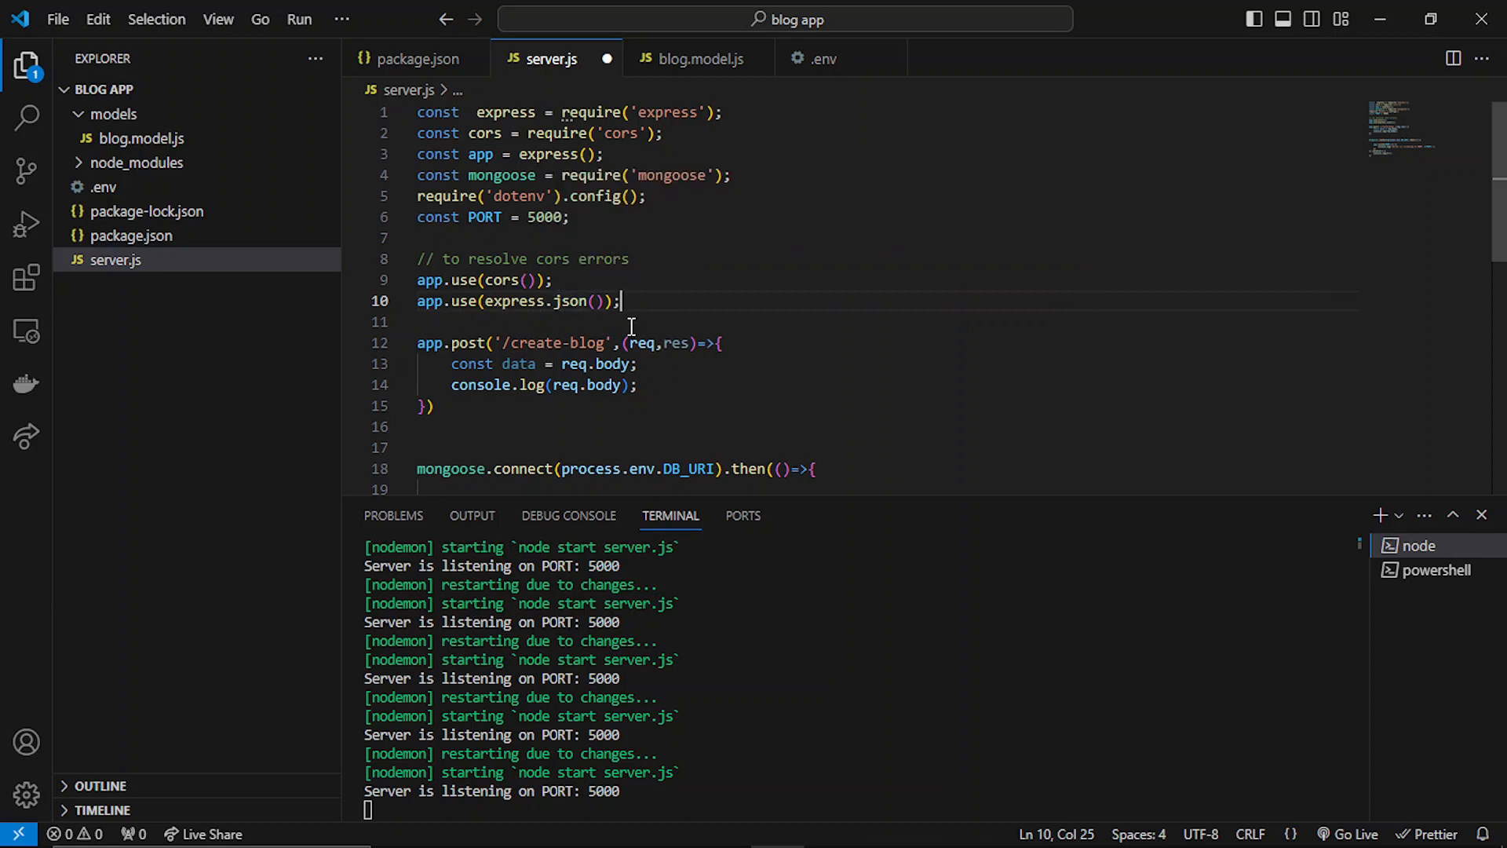
pyautogui.click(644, 386)
pyautogui.press('Return')
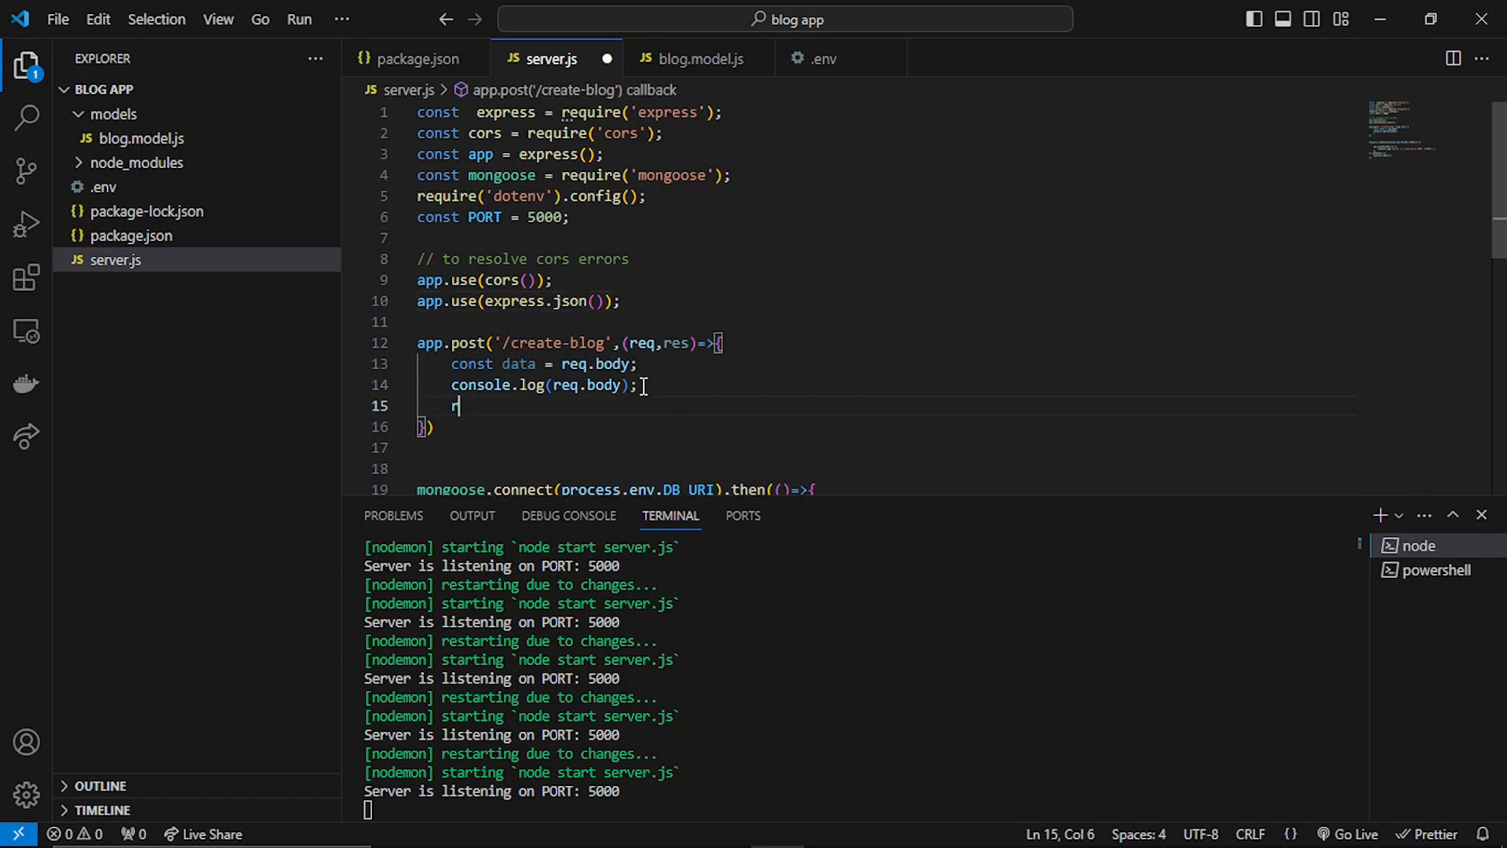
pyautogui.write('res.send()')
pyautogui.write('"success')
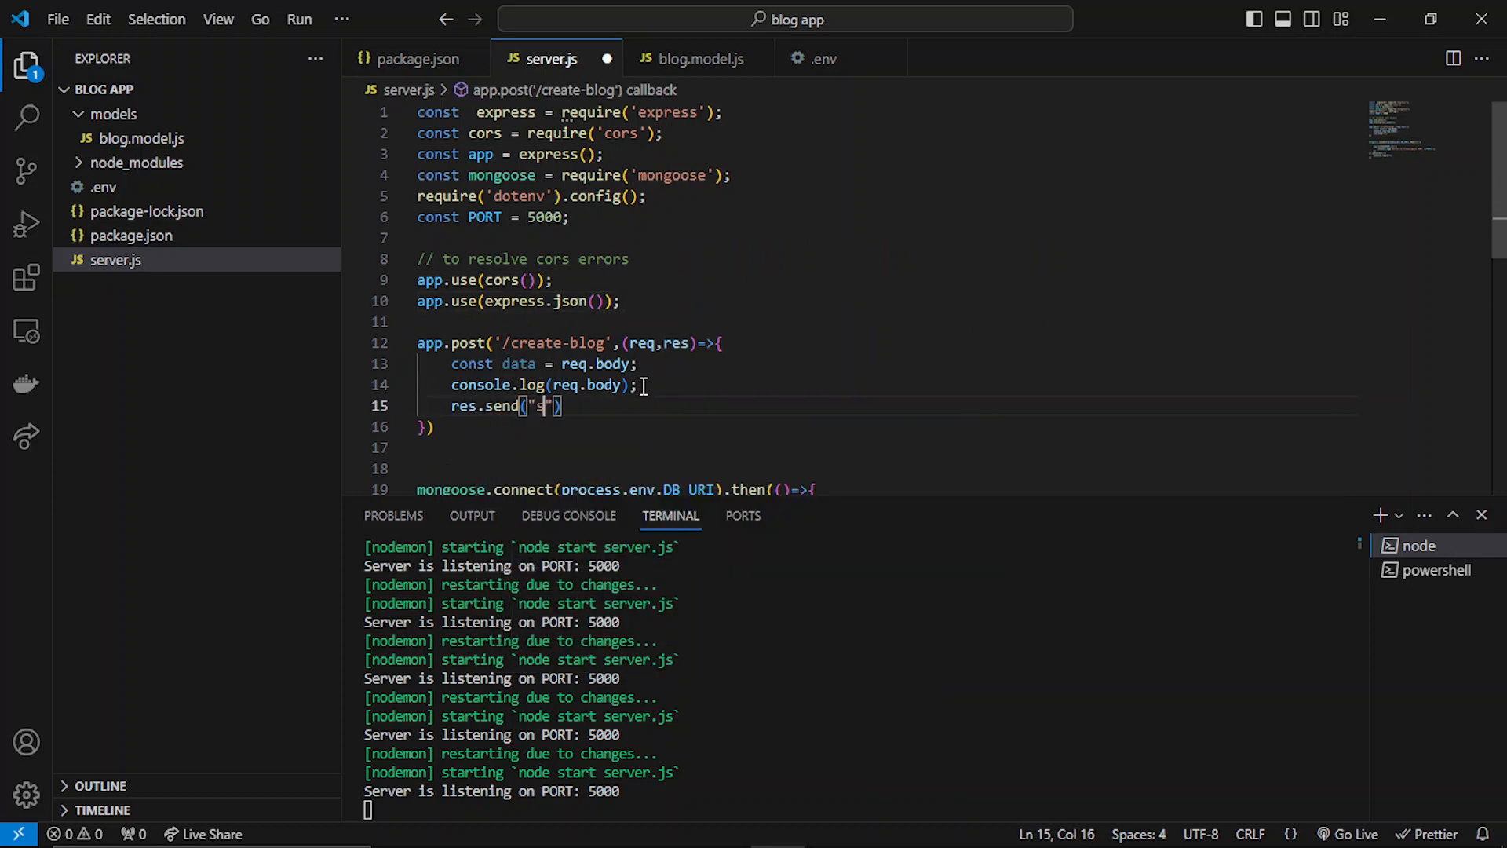
pyautogui.write(';')
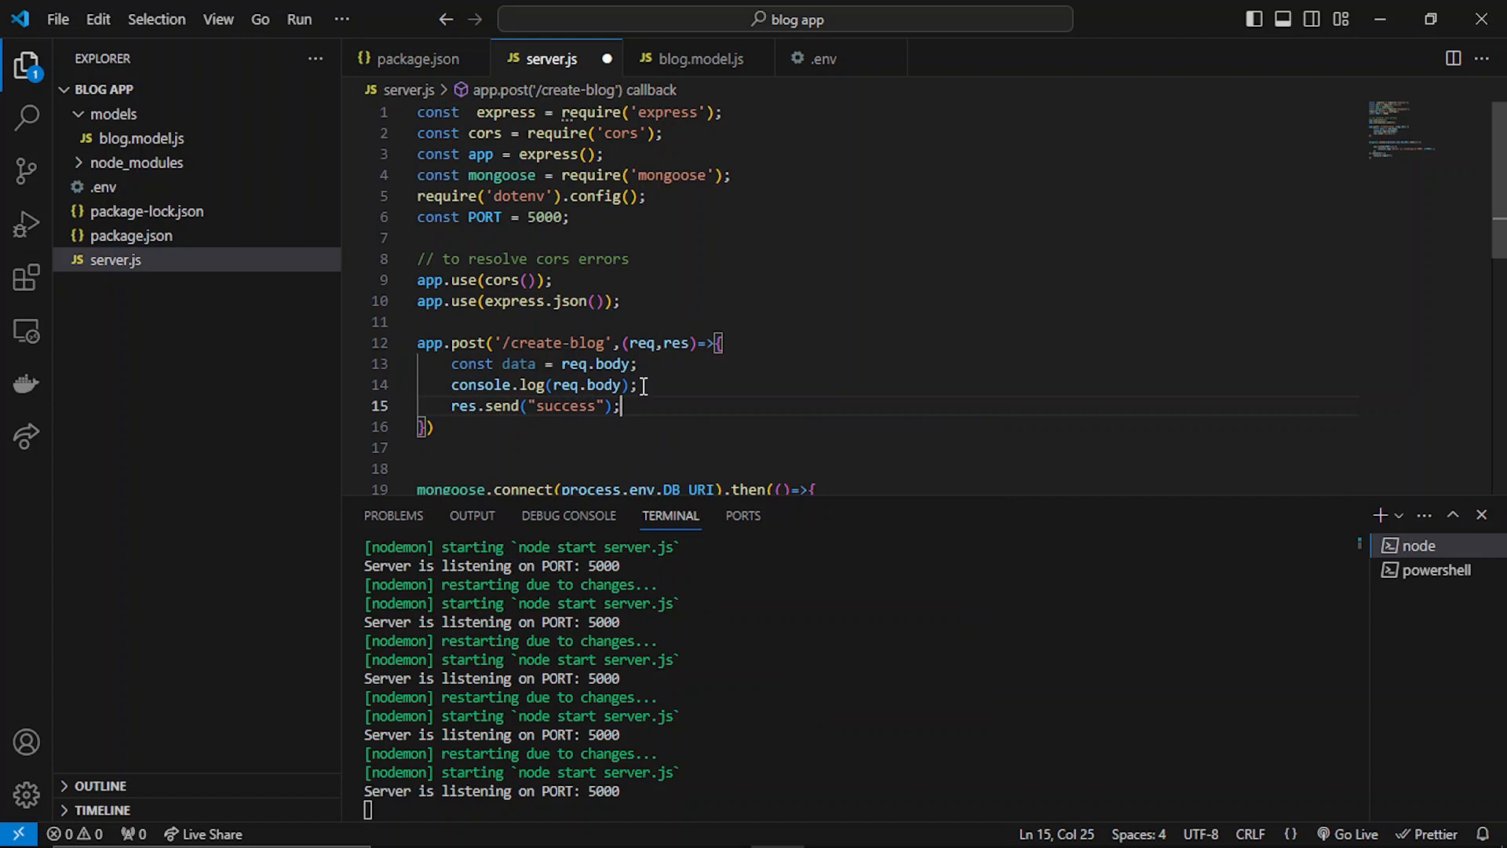
pyautogui.hotkey('ctrl', 's')
# Review the handler and select the '/create-blog' route path.
pyautogui.click(624, 323)
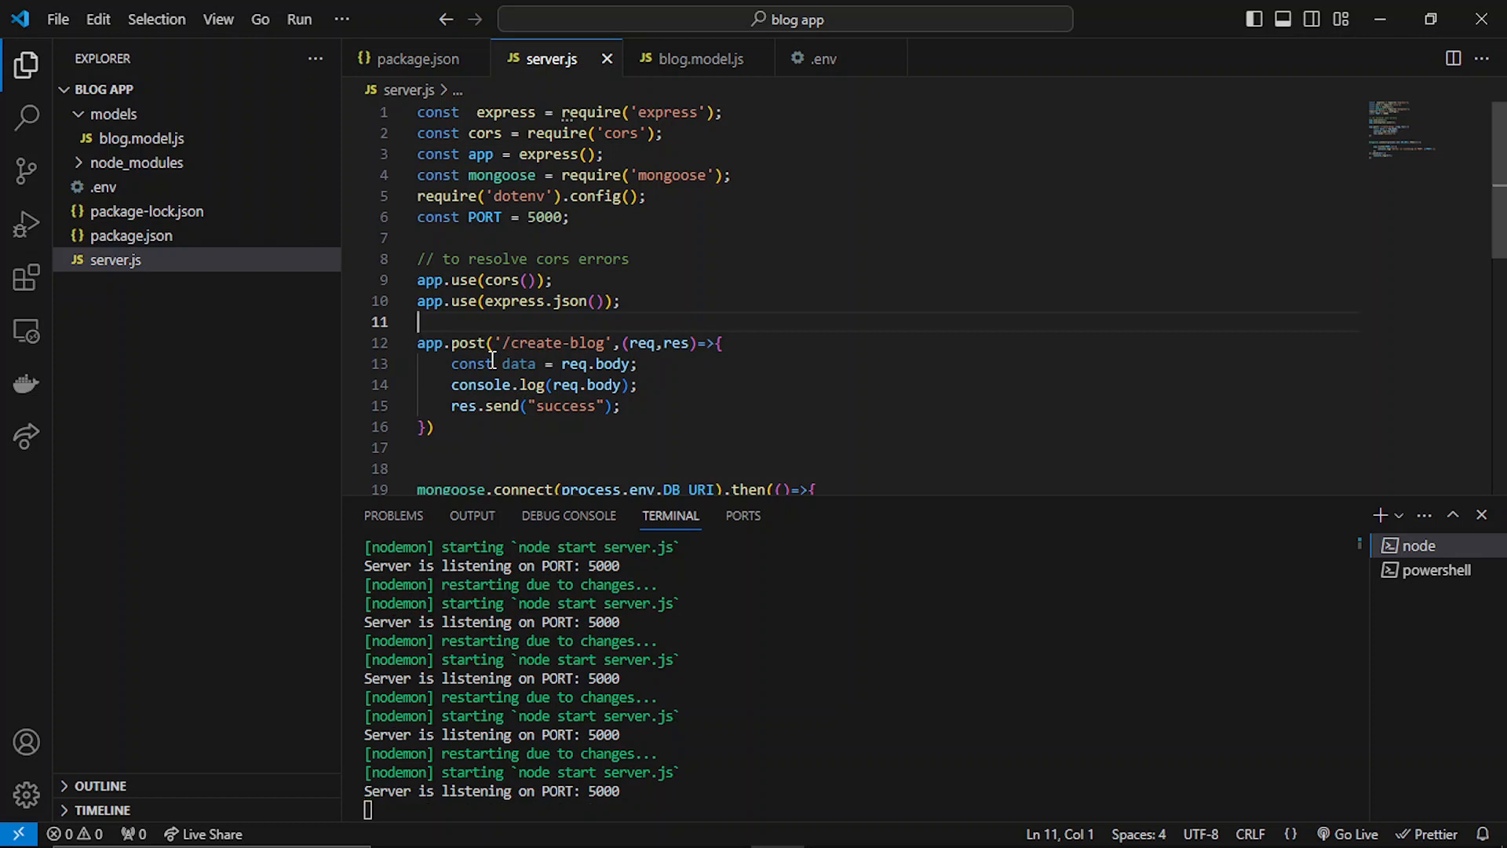
pyautogui.click(730, 278)
pyautogui.moveTo(510, 343); pyautogui.dragTo(613, 343)
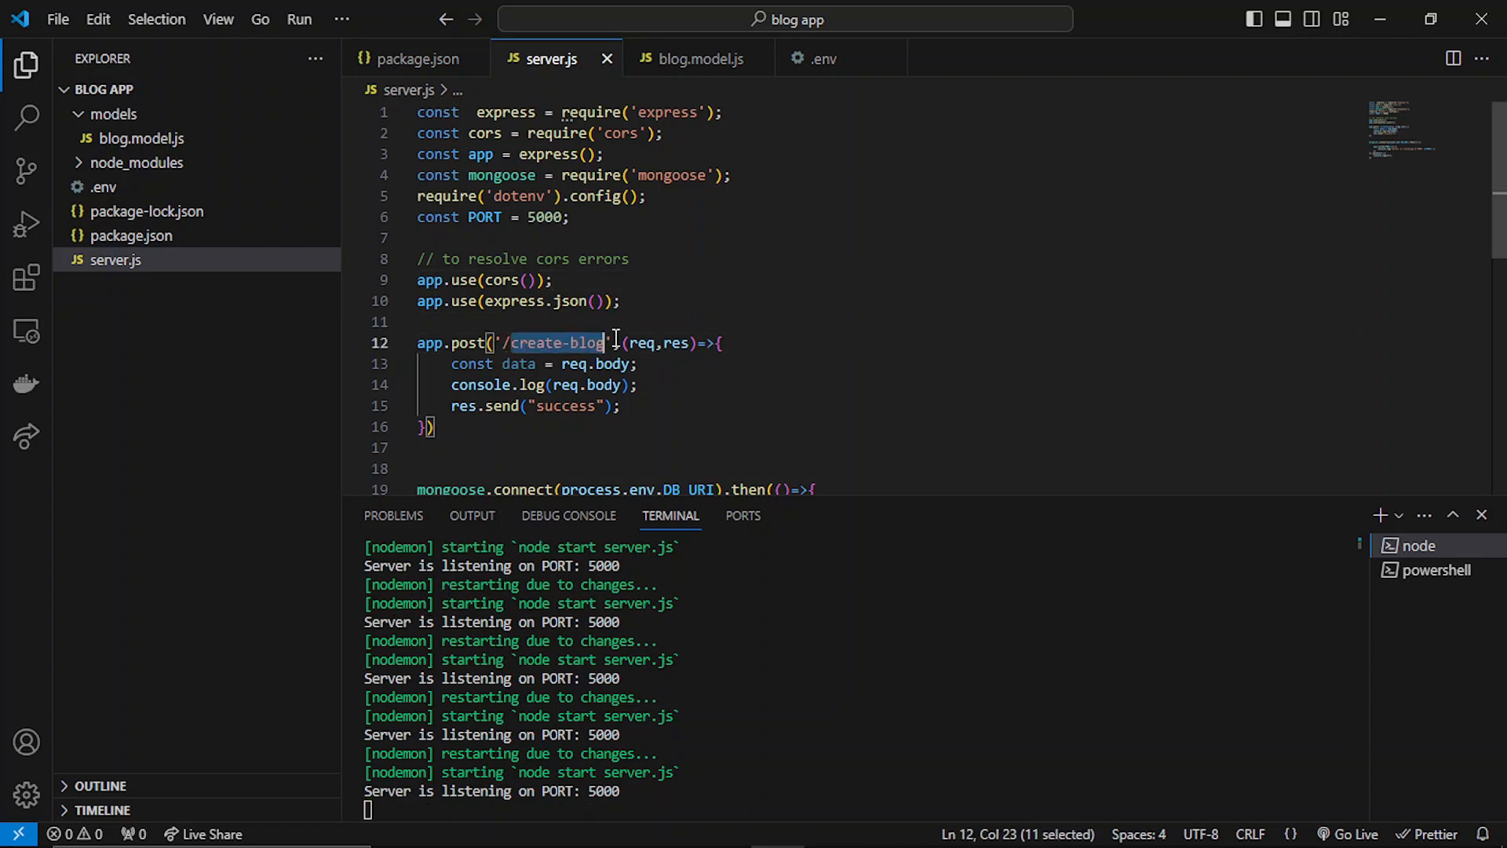
# Launch Postman from the desktop and bring Visual Studio Code back to the front.
pyautogui.press('super+d')
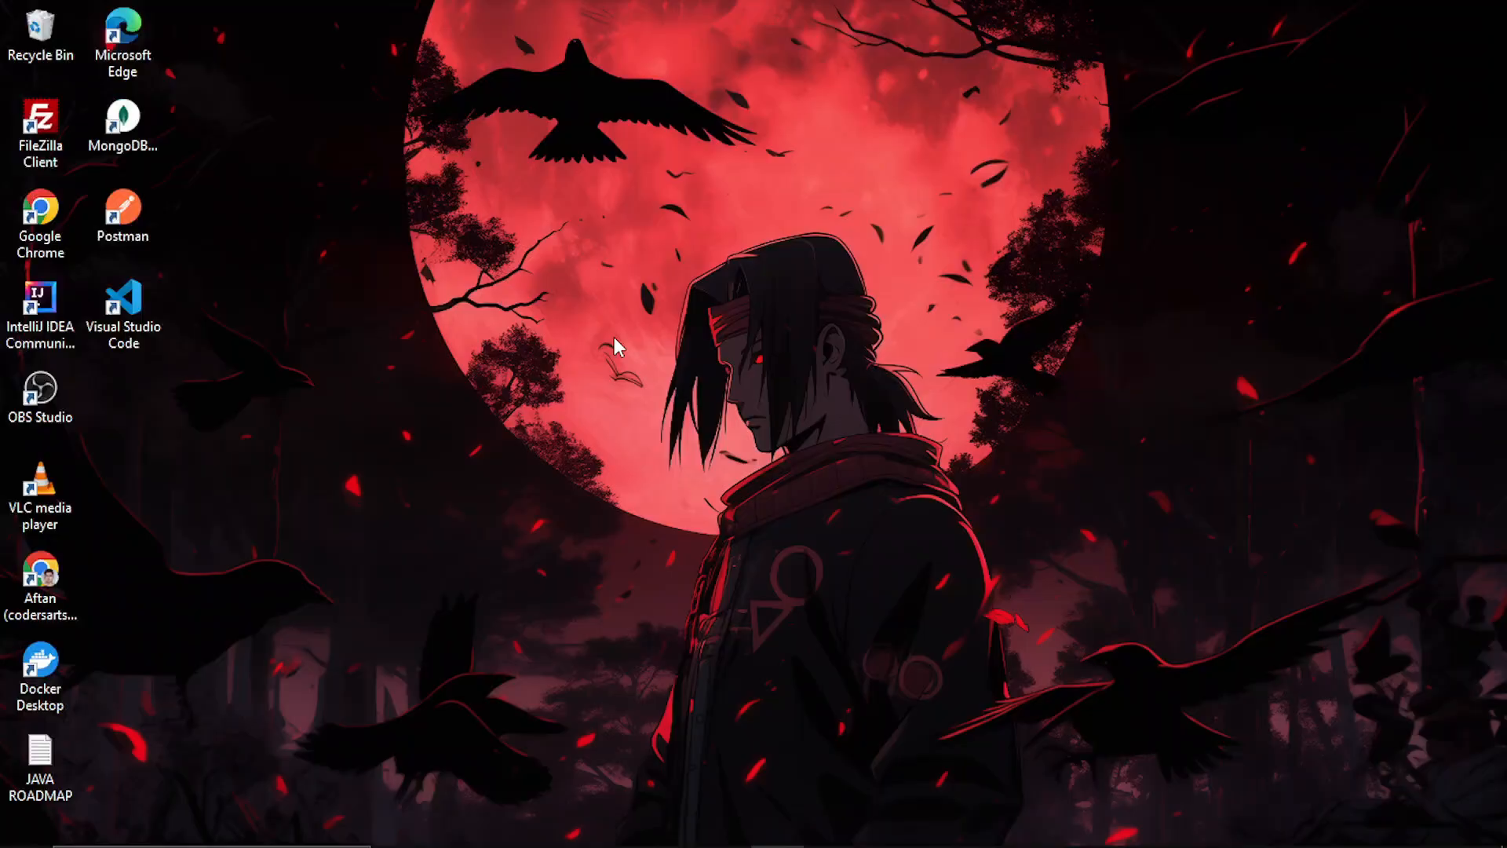
pyautogui.doubleClick(123, 218)
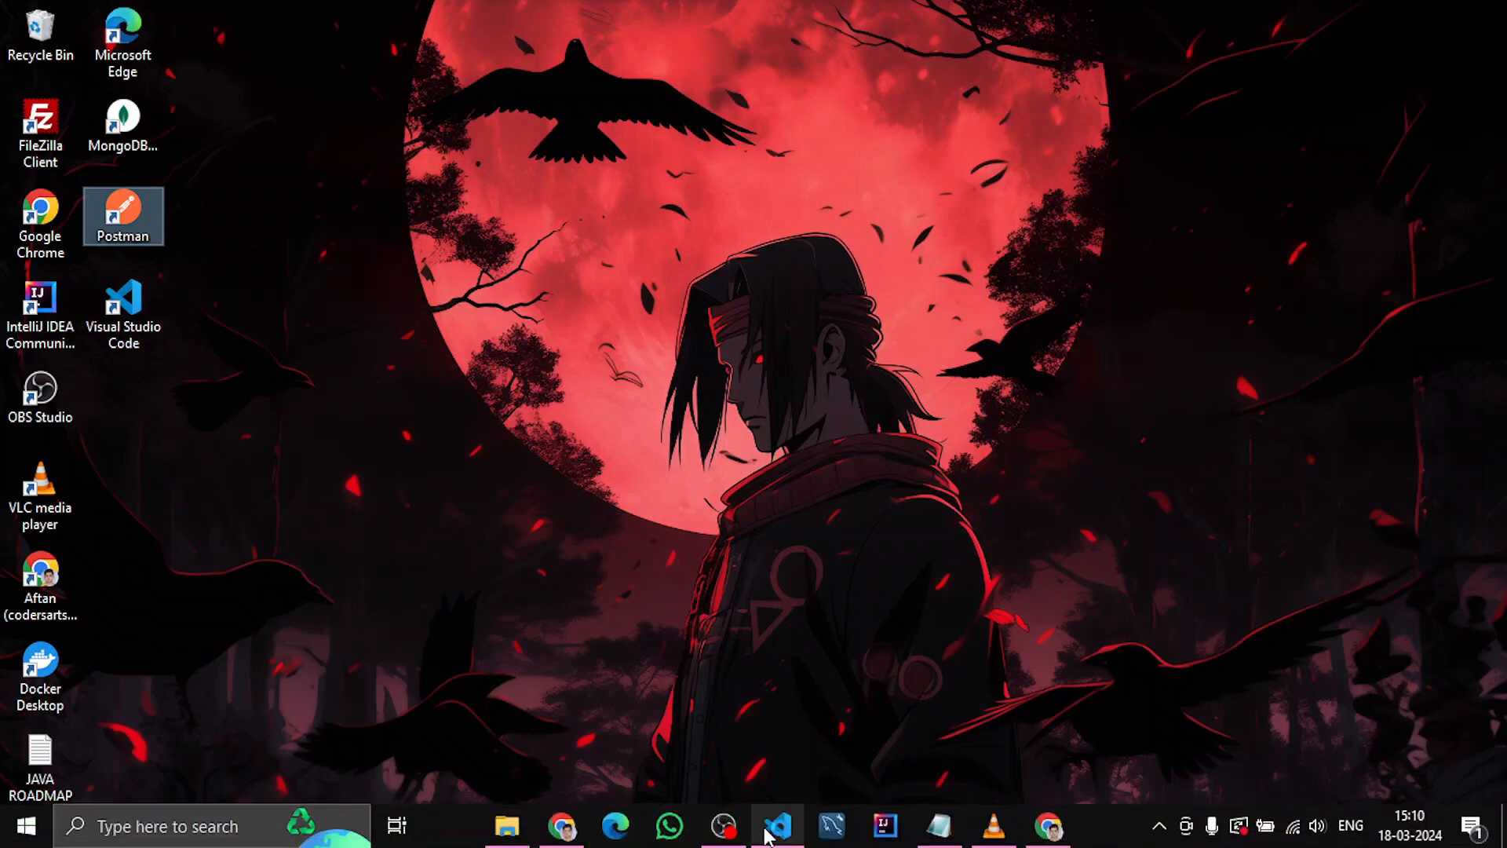
pyautogui.click(777, 827)
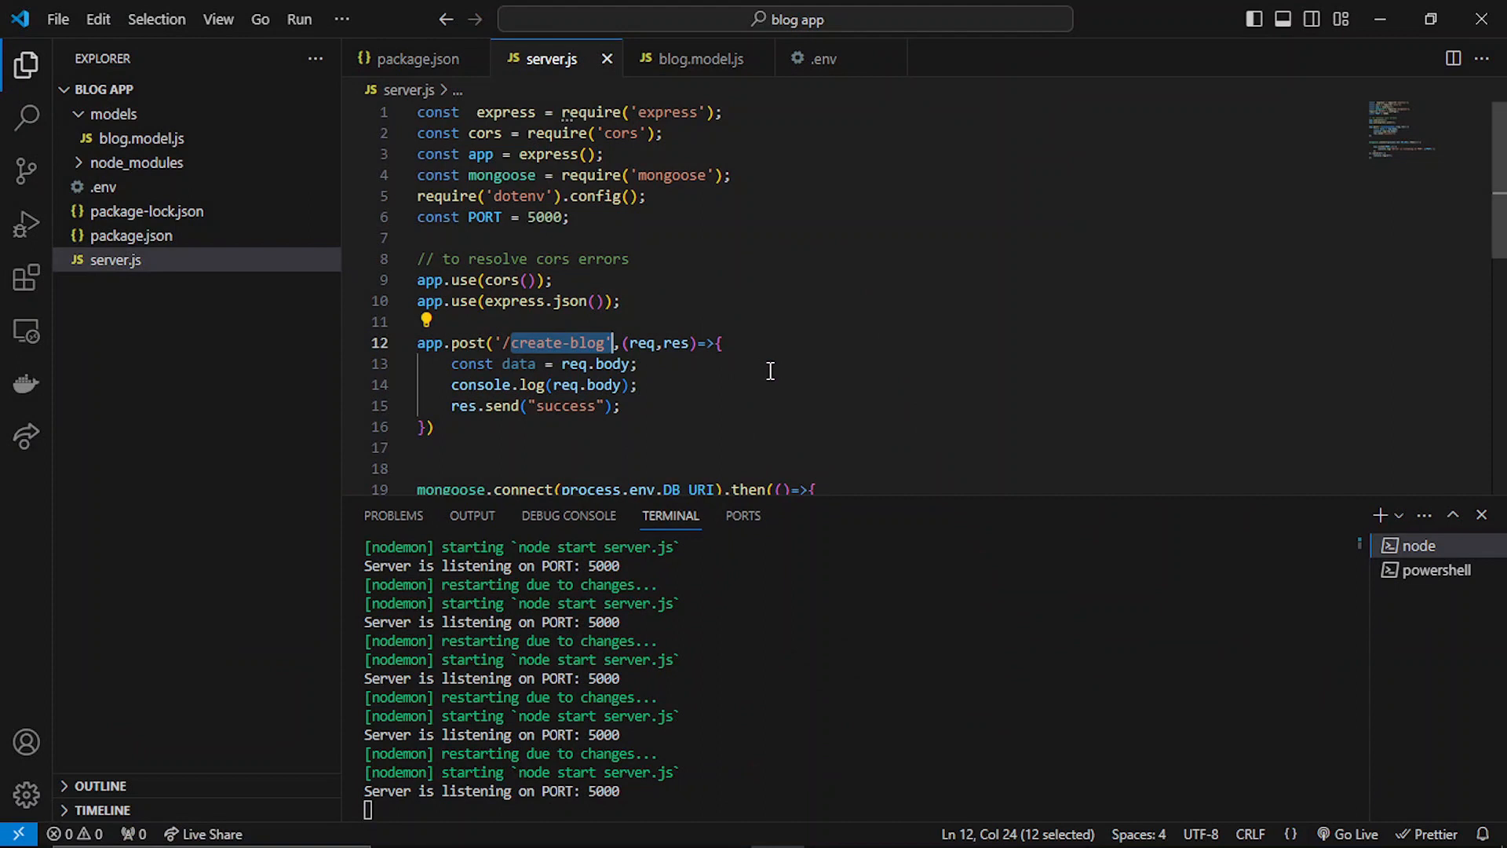
# Change the log call to console.log(data), save server.js, and switch to Postman.
pyautogui.click(645, 364)
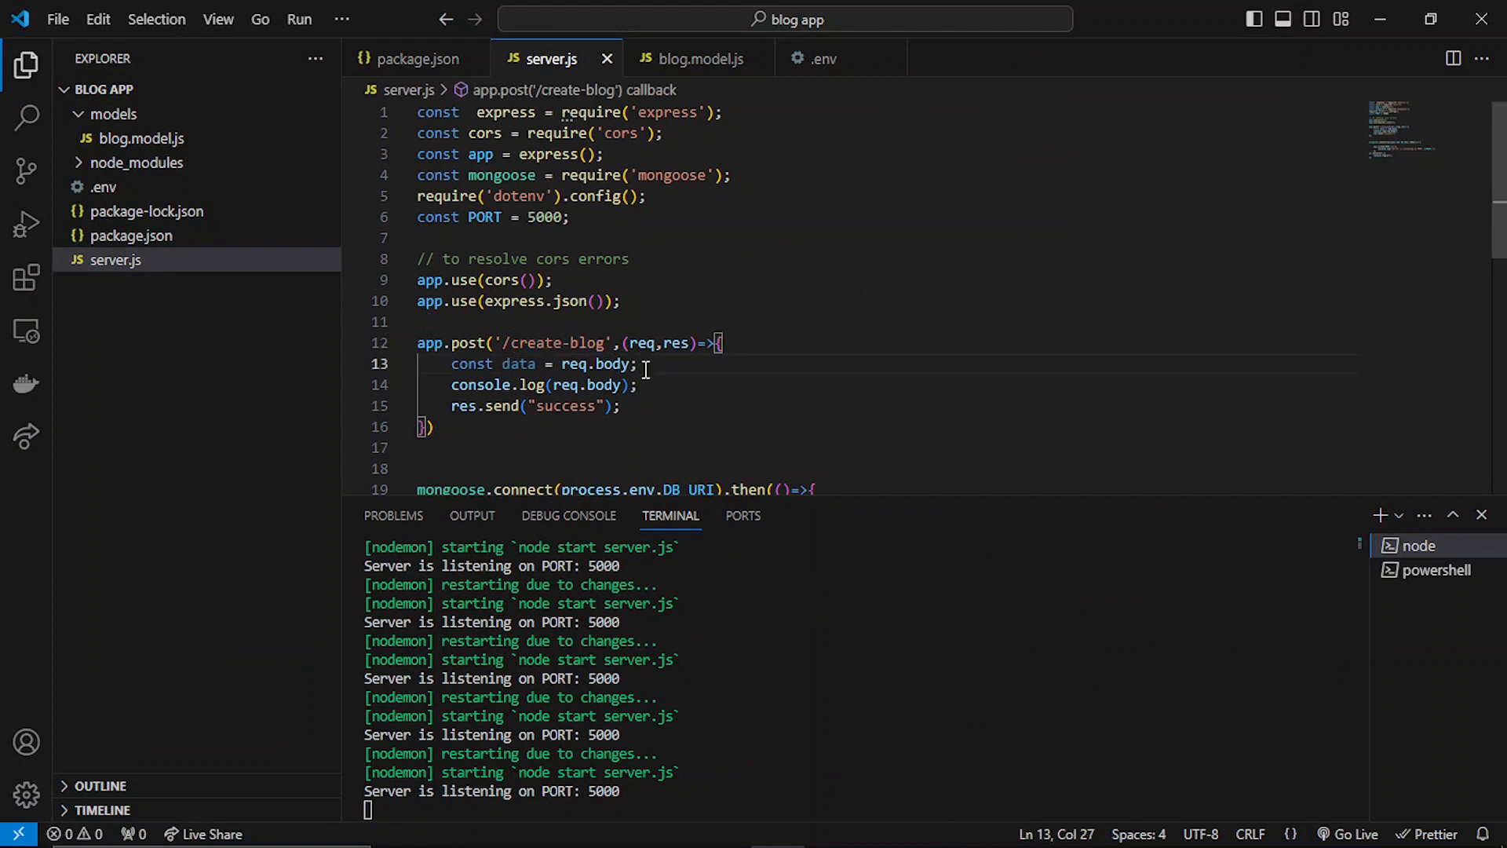
pyautogui.click(621, 386)
pyautogui.press('BackSpace')
pyautogui.press('BackSpace')
pyautogui.press('BackSpace')
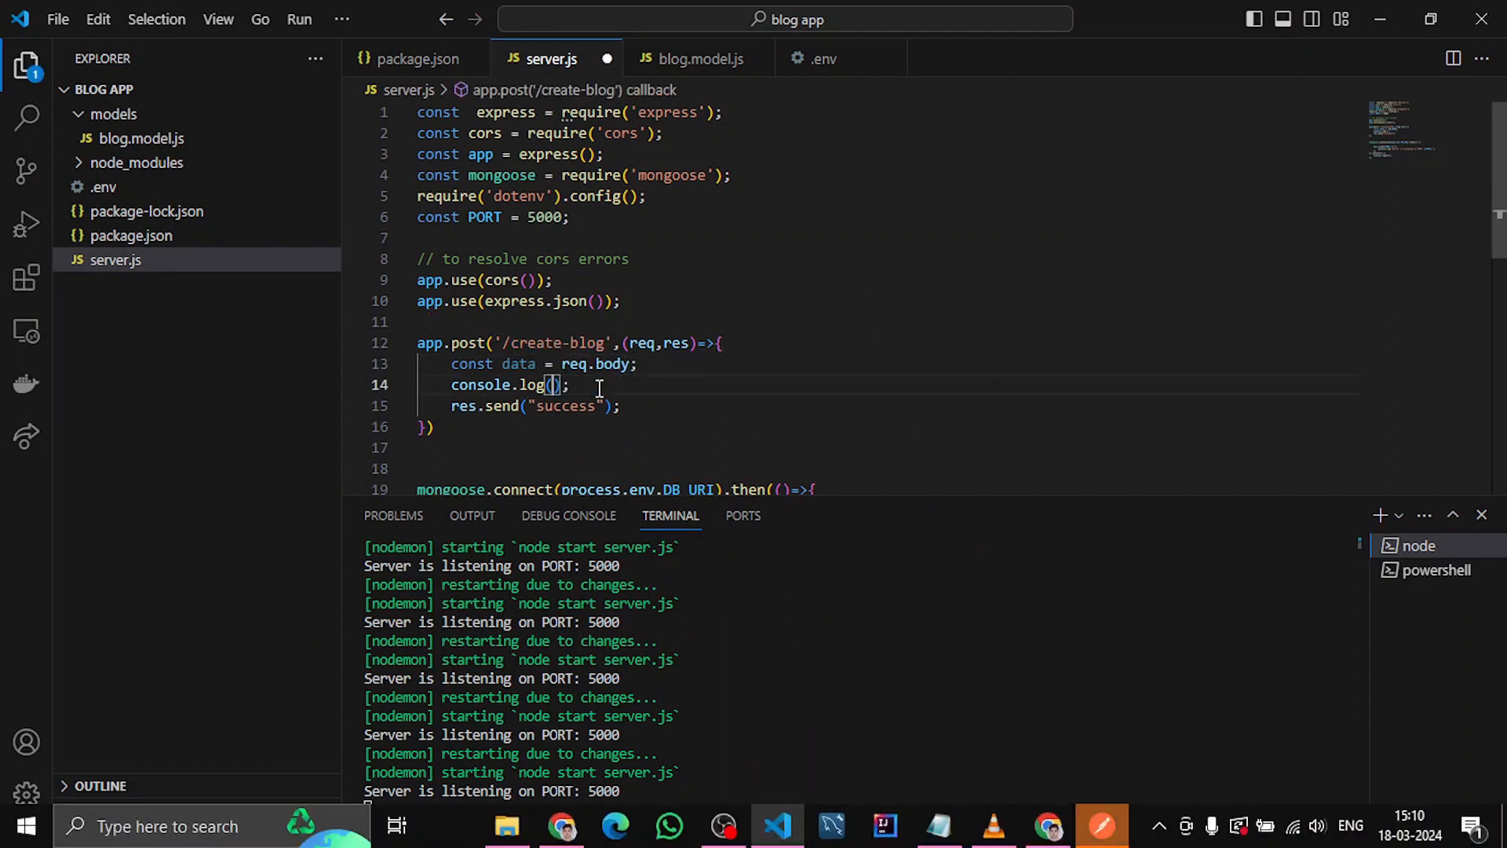
pyautogui.write('data')
pyautogui.press('Escape')
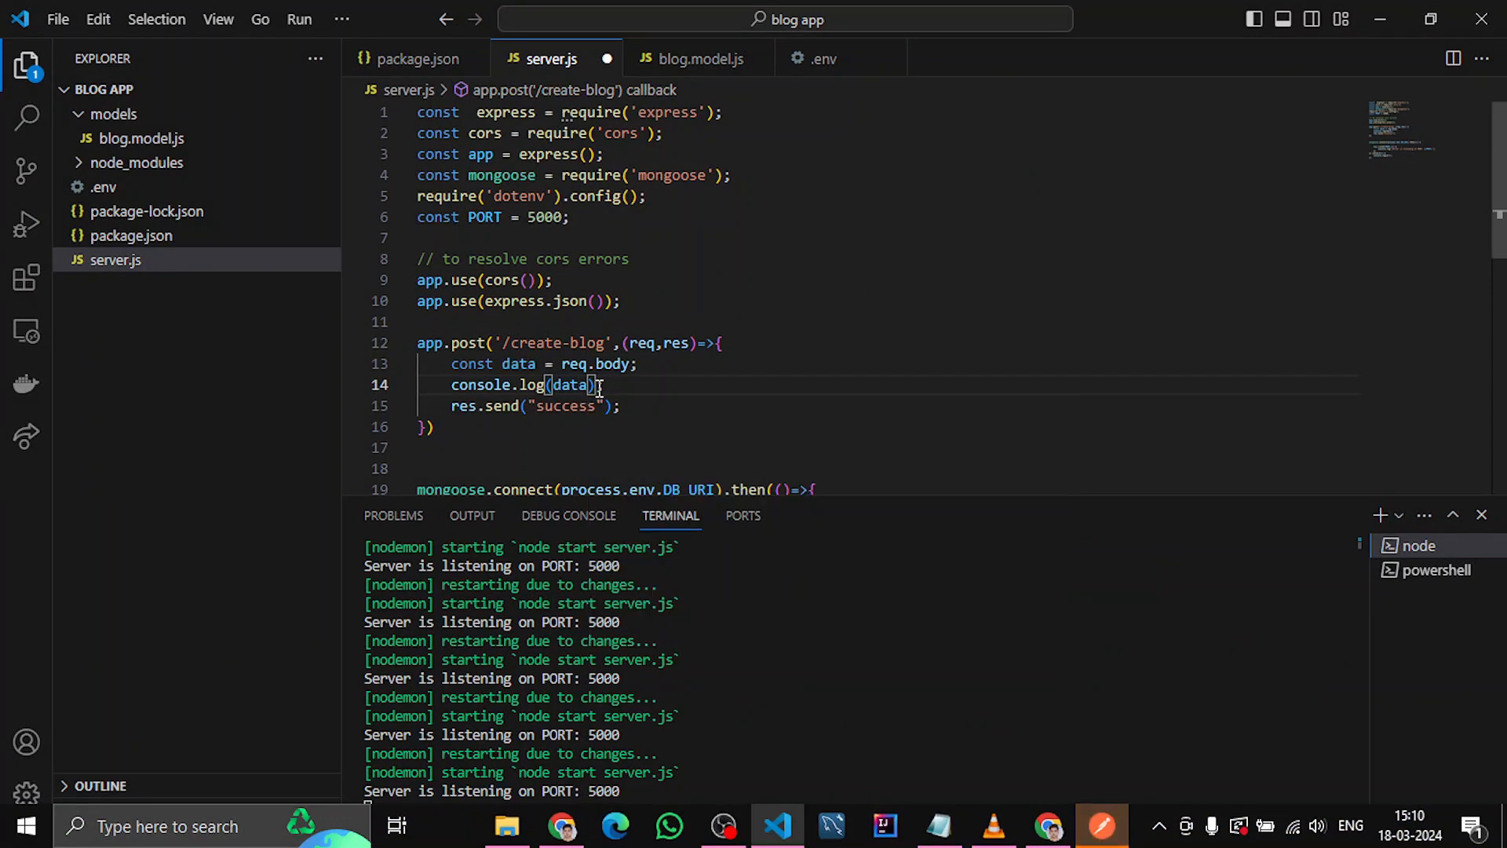
pyautogui.hotkey('ctrl', 's')
pyautogui.click(880, 283)
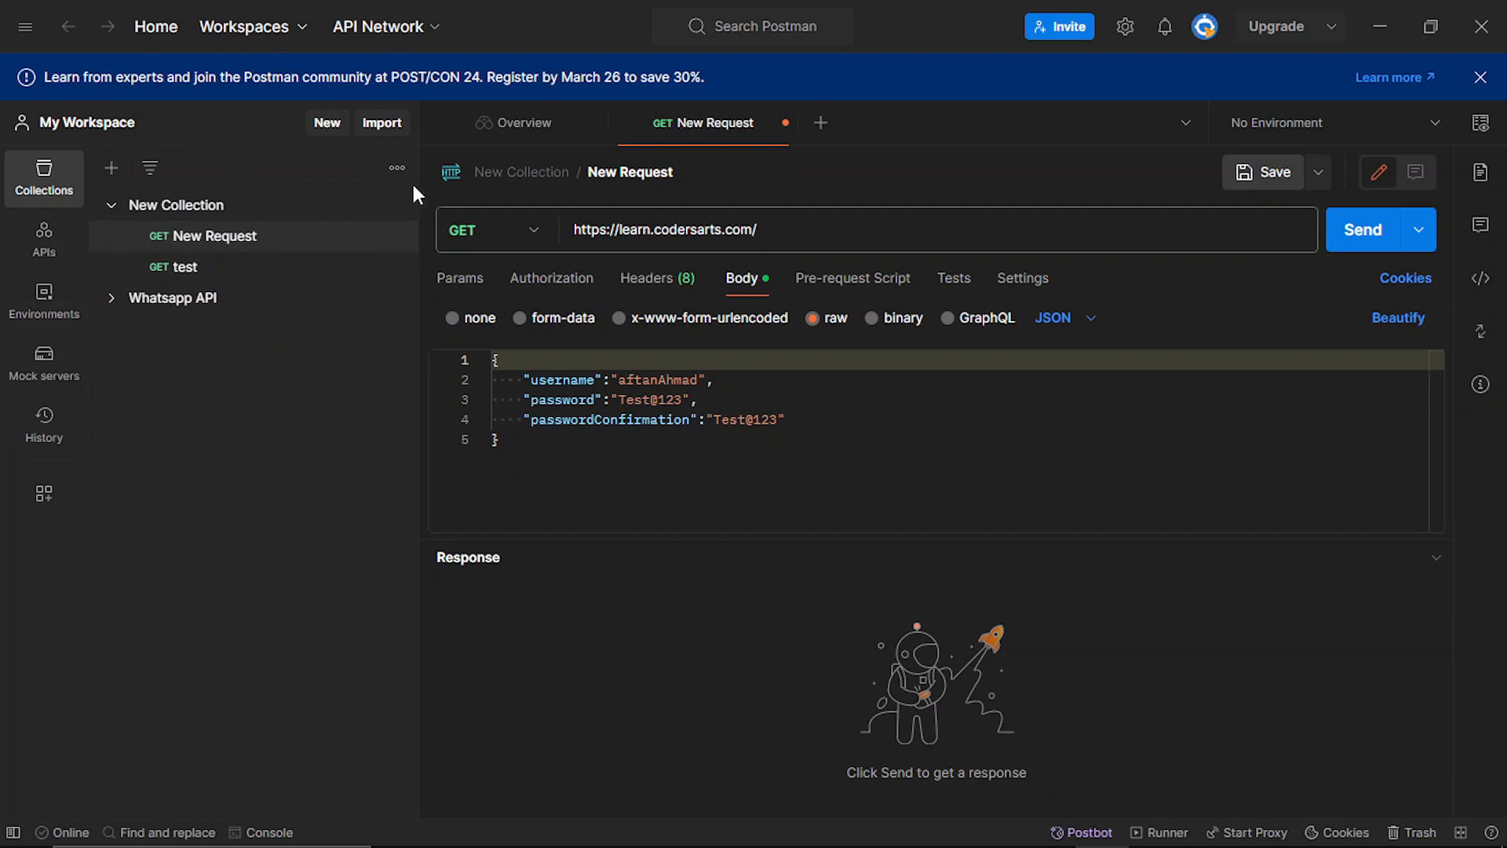
pyautogui.moveTo(235, 205)
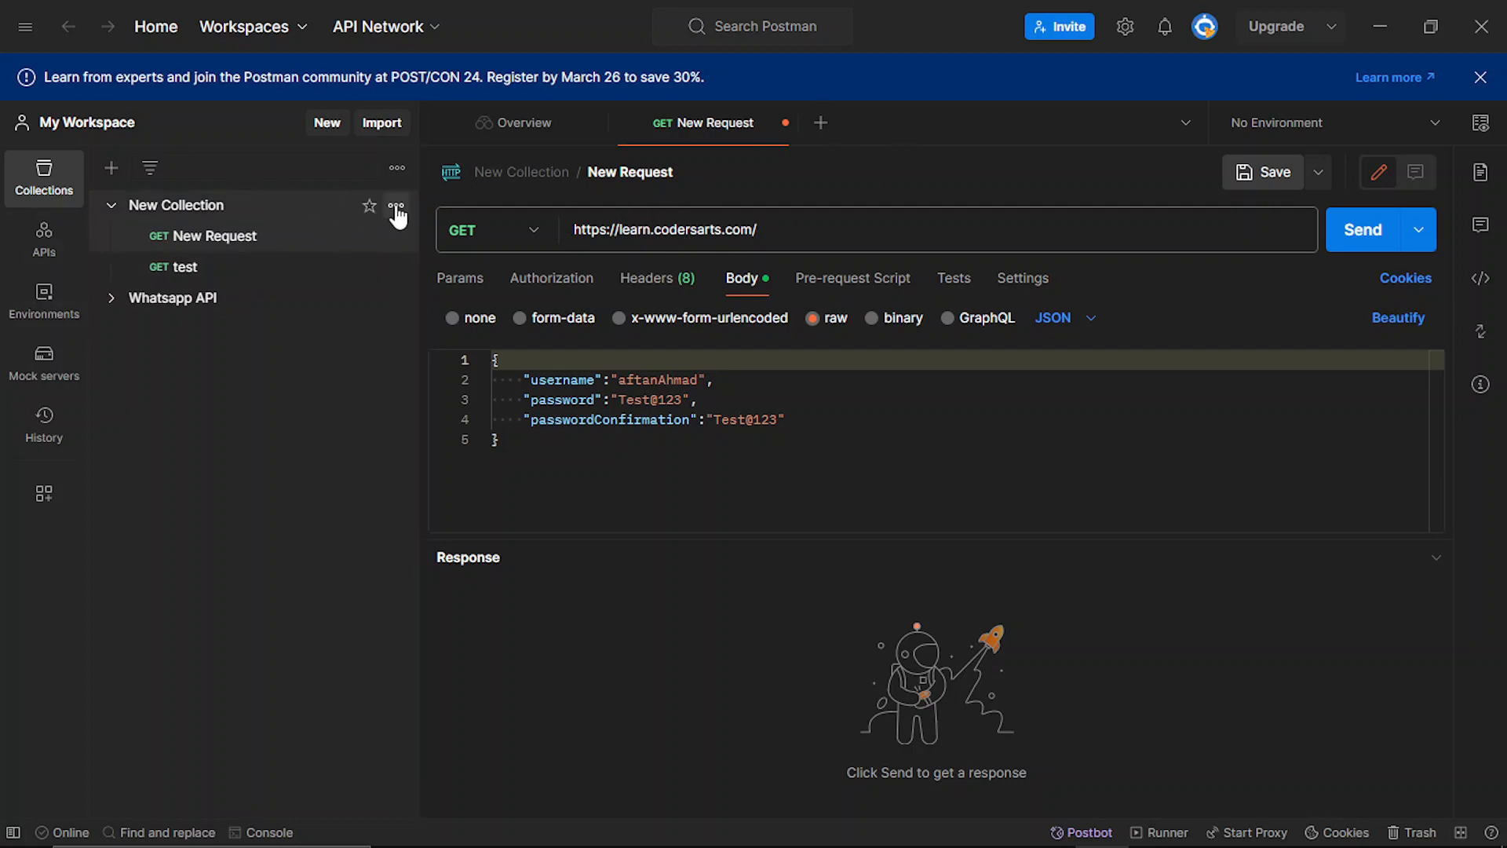
# Create a new HTTP request in the Postman workspace.
pyautogui.click(395, 205)
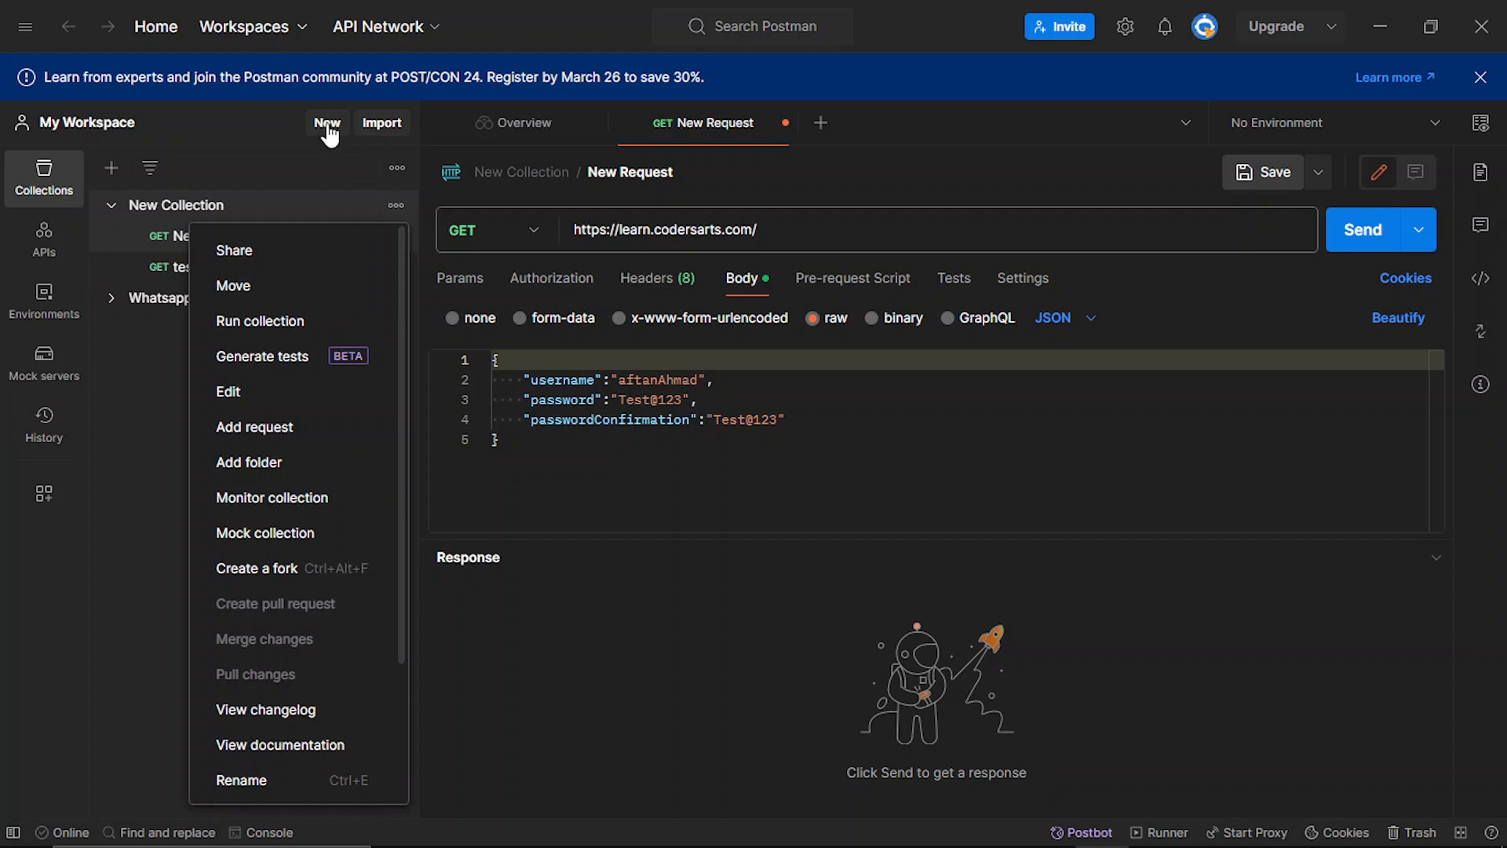
pyautogui.click(327, 123)
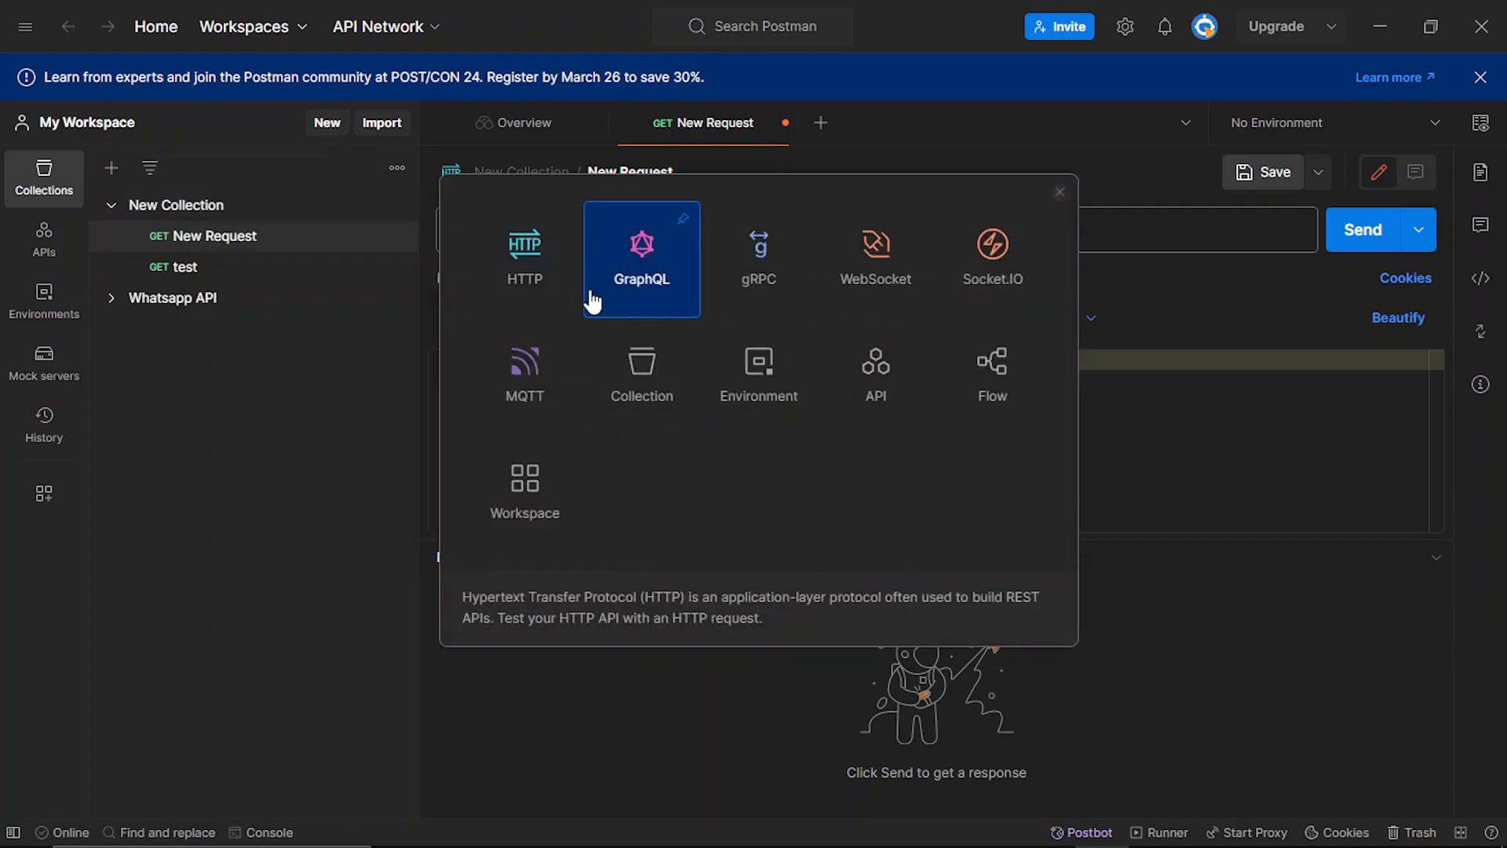
pyautogui.click(533, 298)
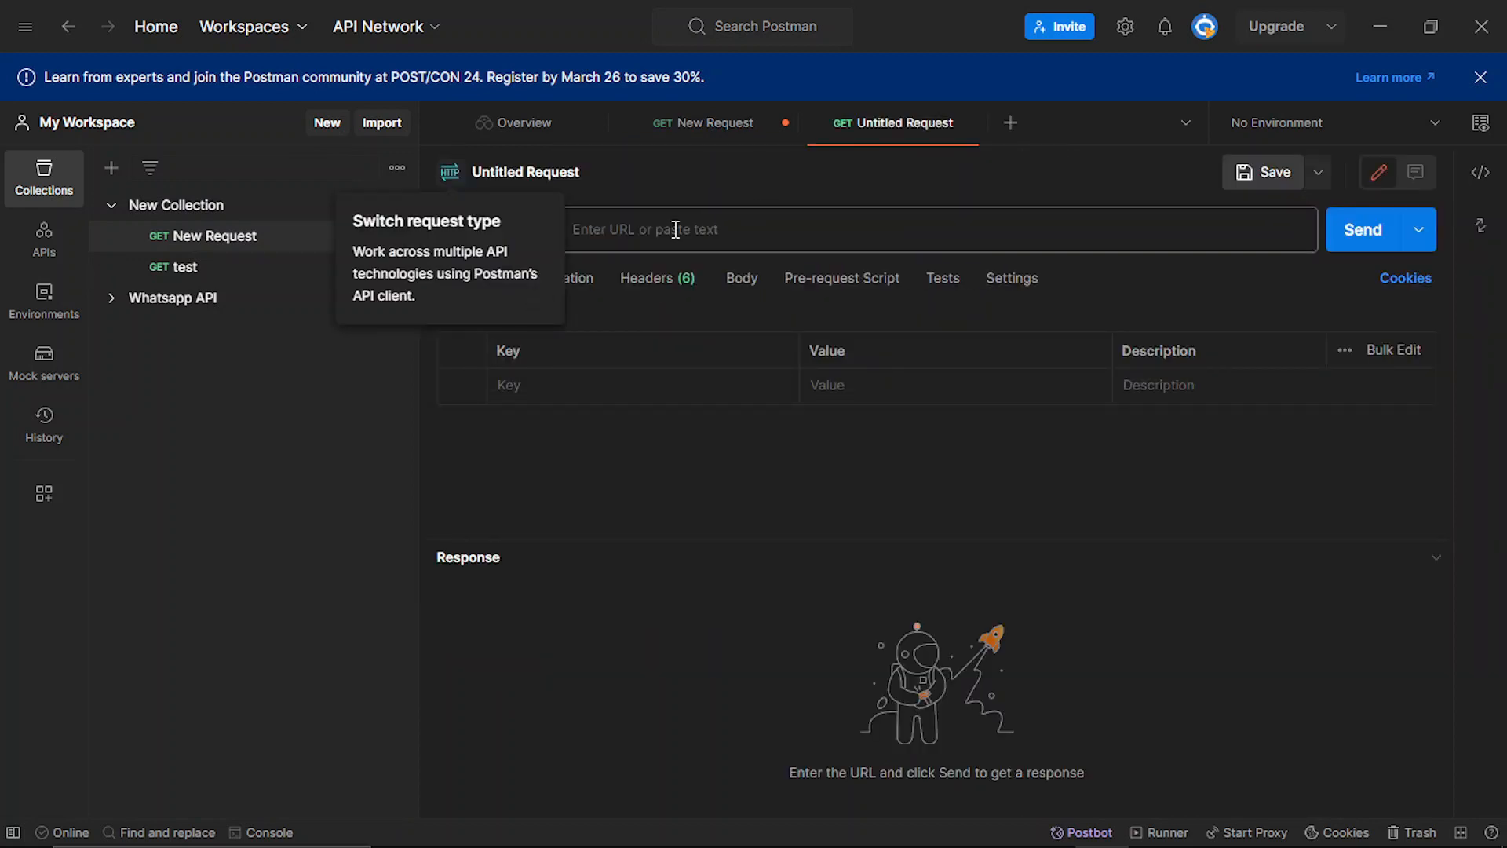
pyautogui.click(665, 229)
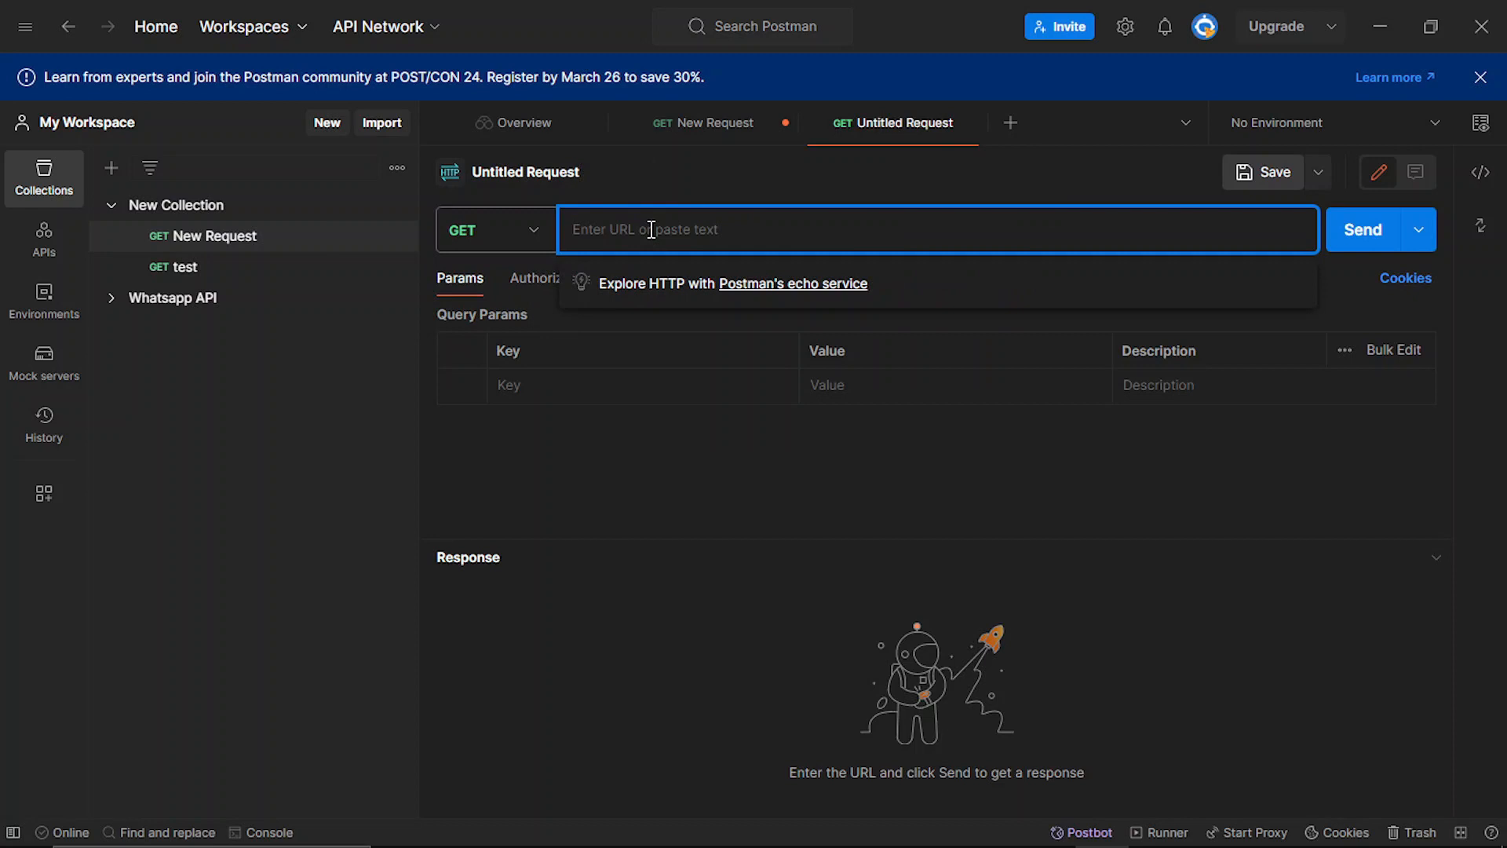
pyautogui.write('htt')
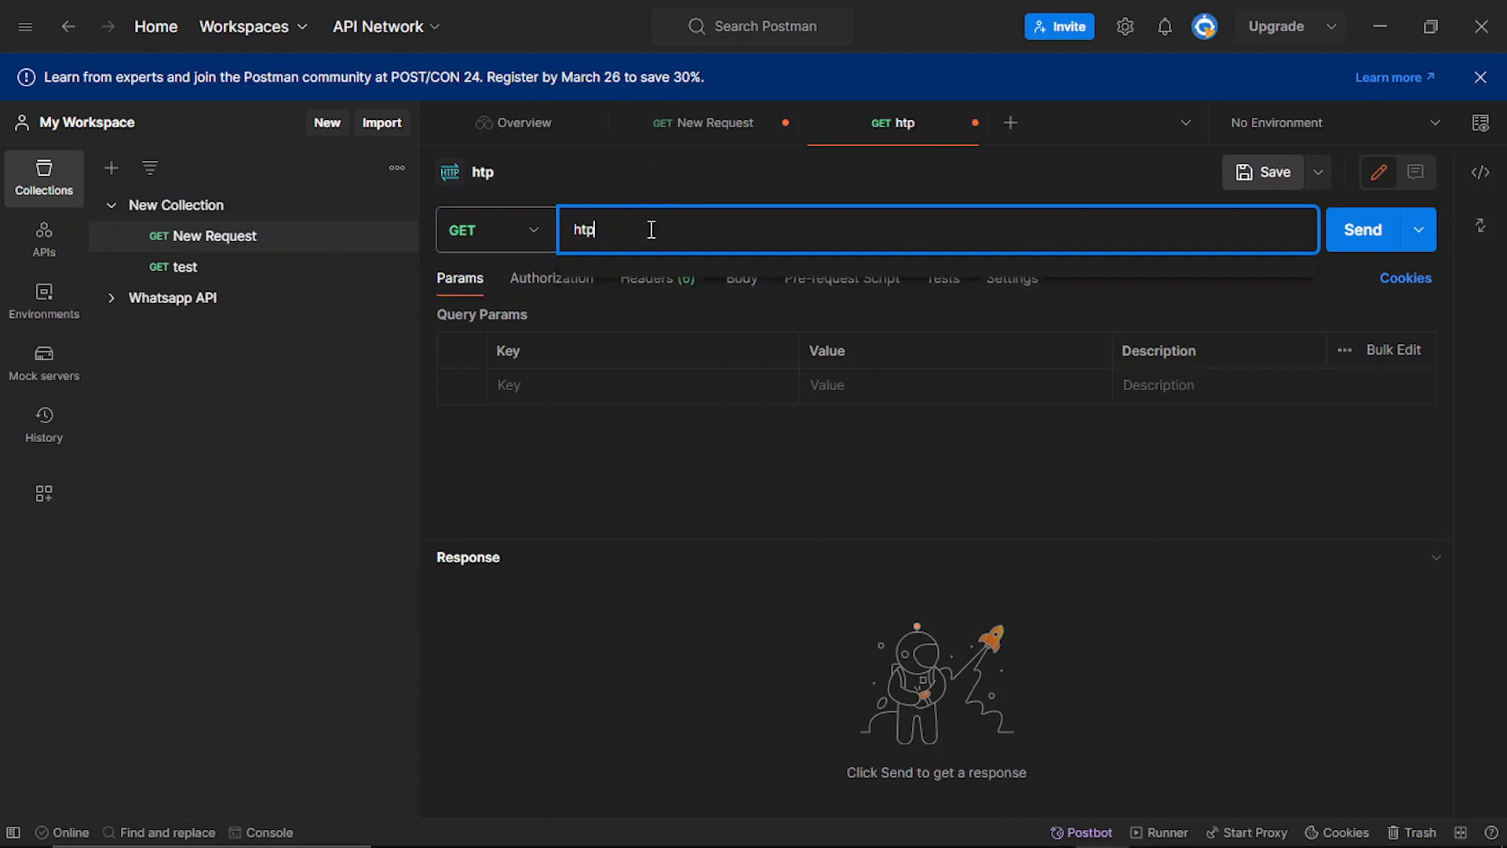
pyautogui.write('p://')
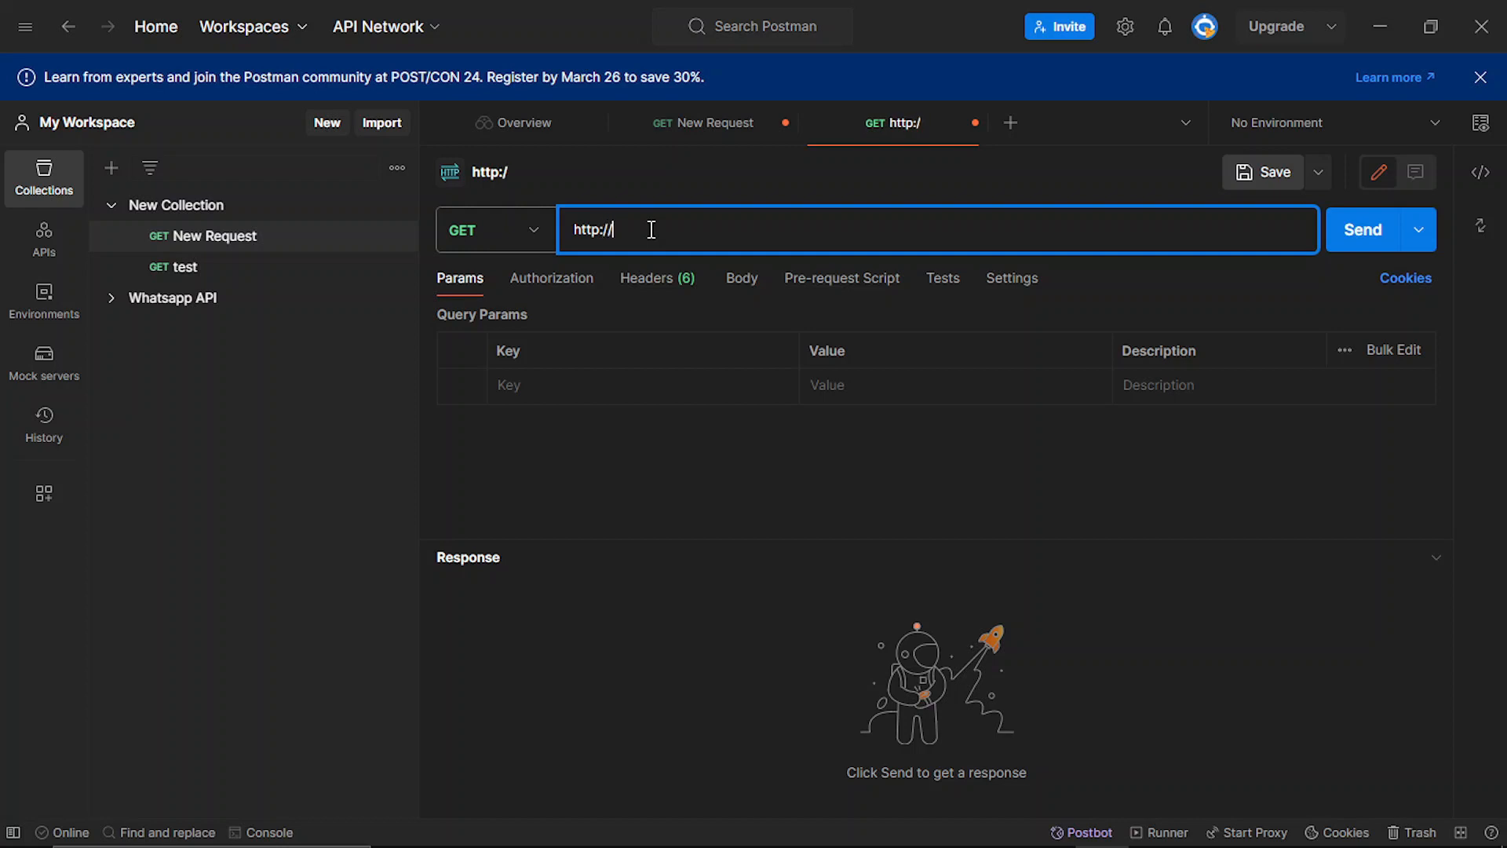
pyautogui.write('localhost')
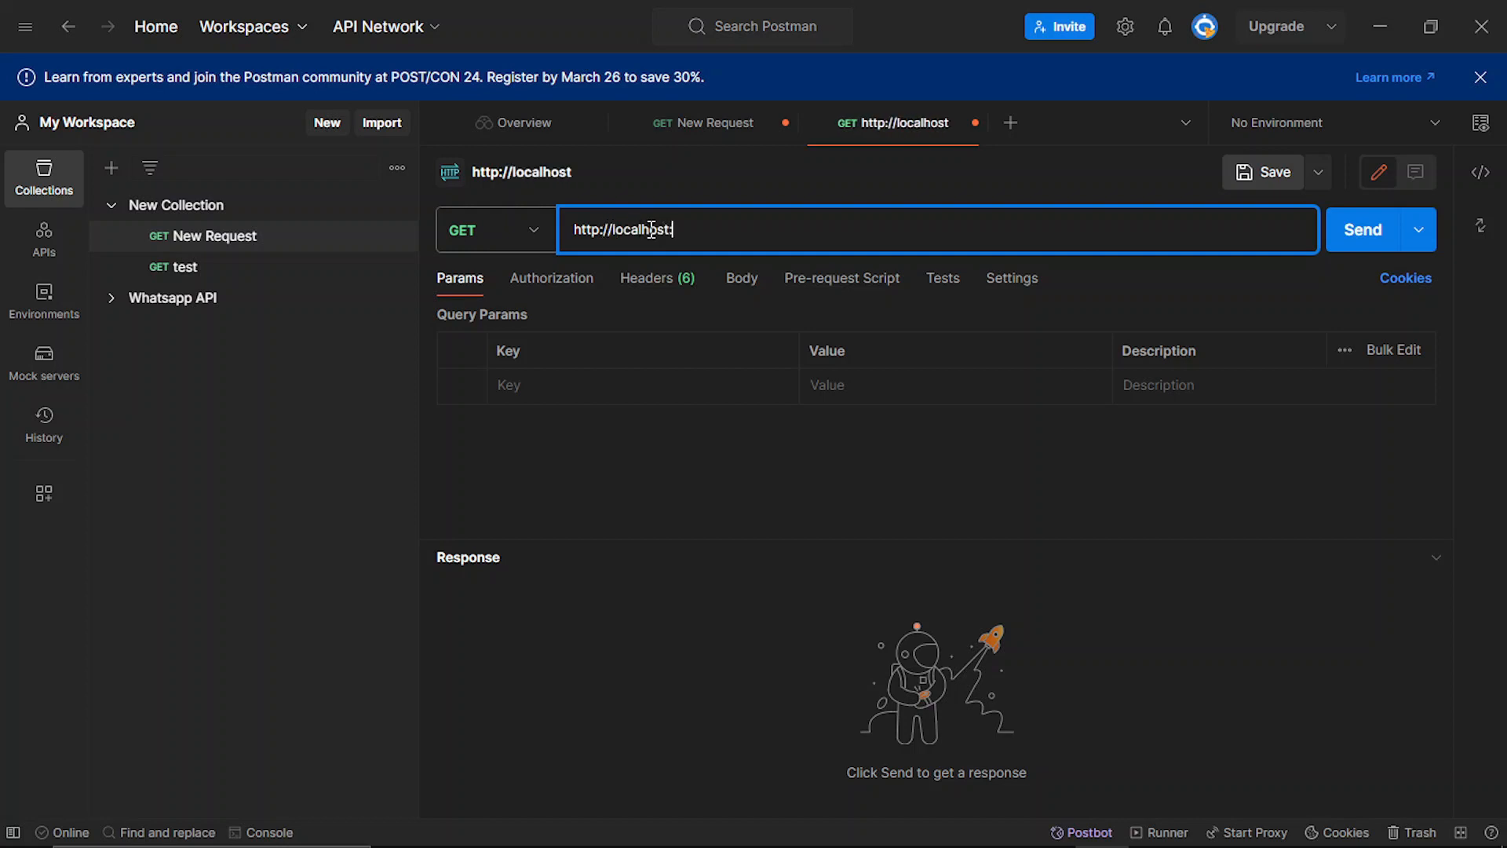
pyautogui.write(':5000')
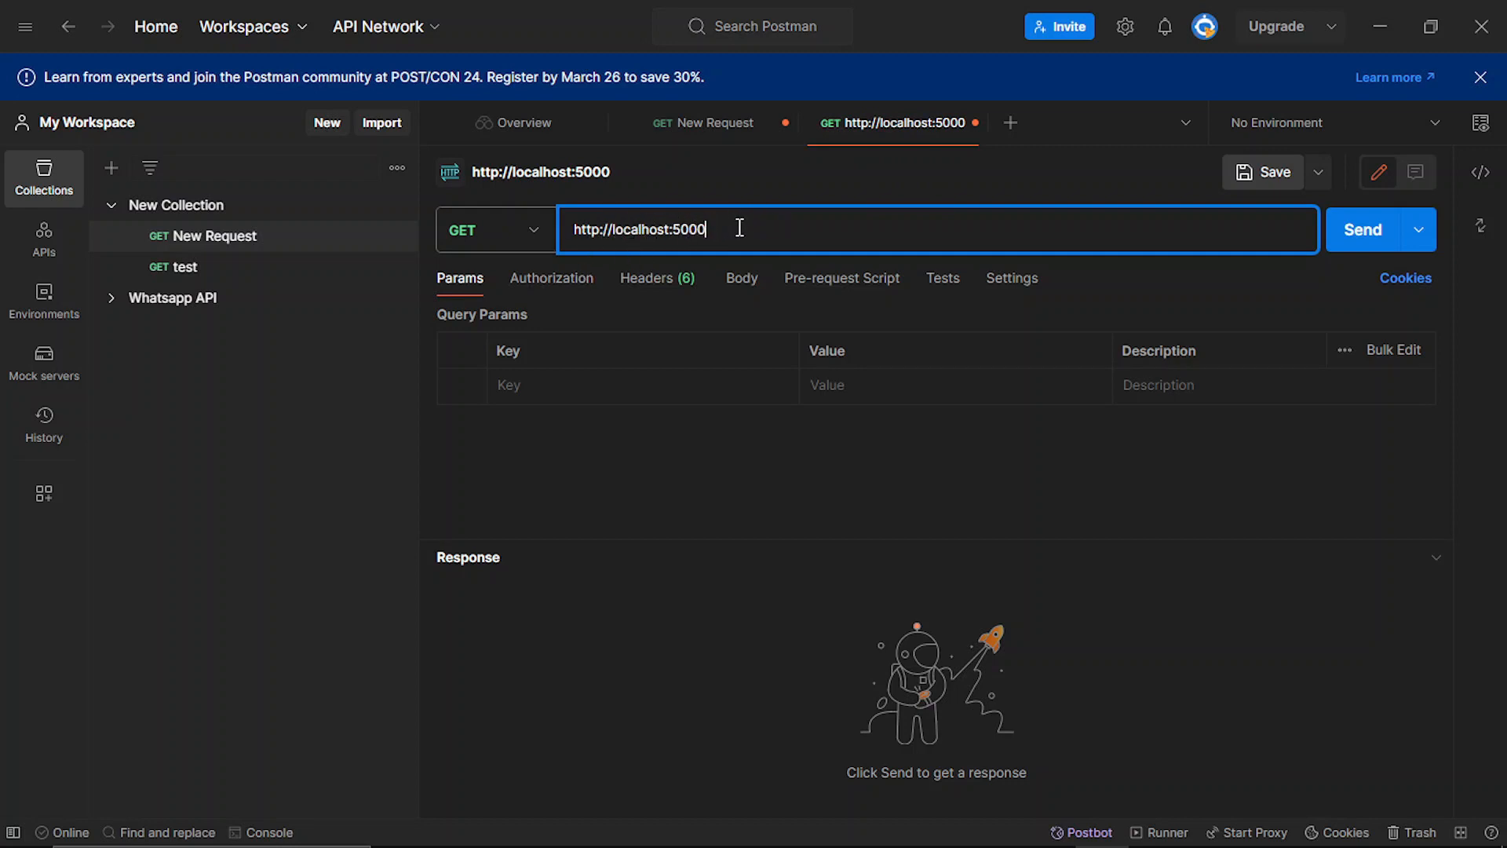
pyautogui.write('/')
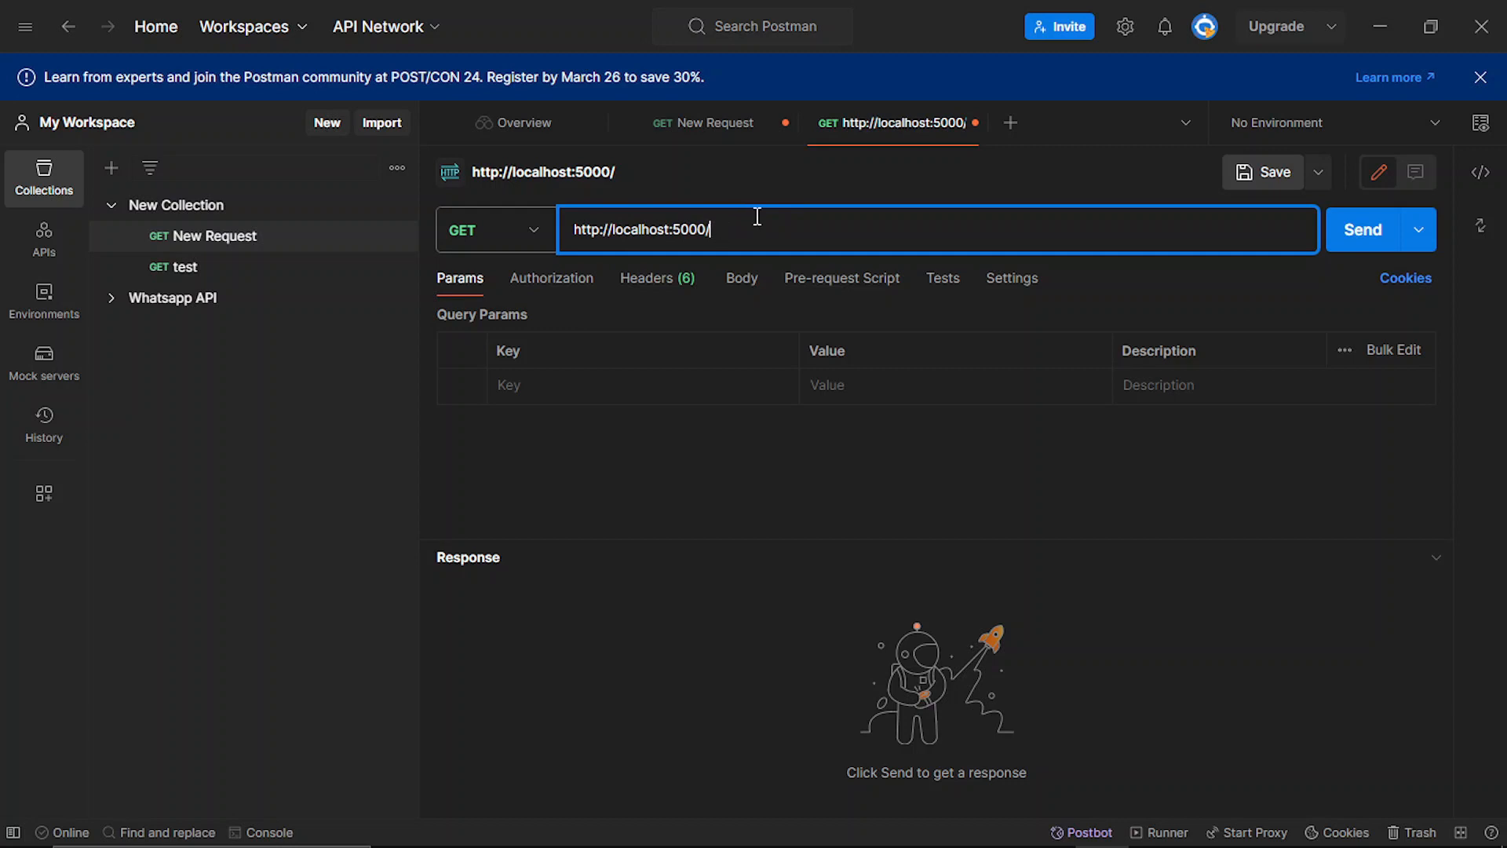
pyautogui.write('create-')
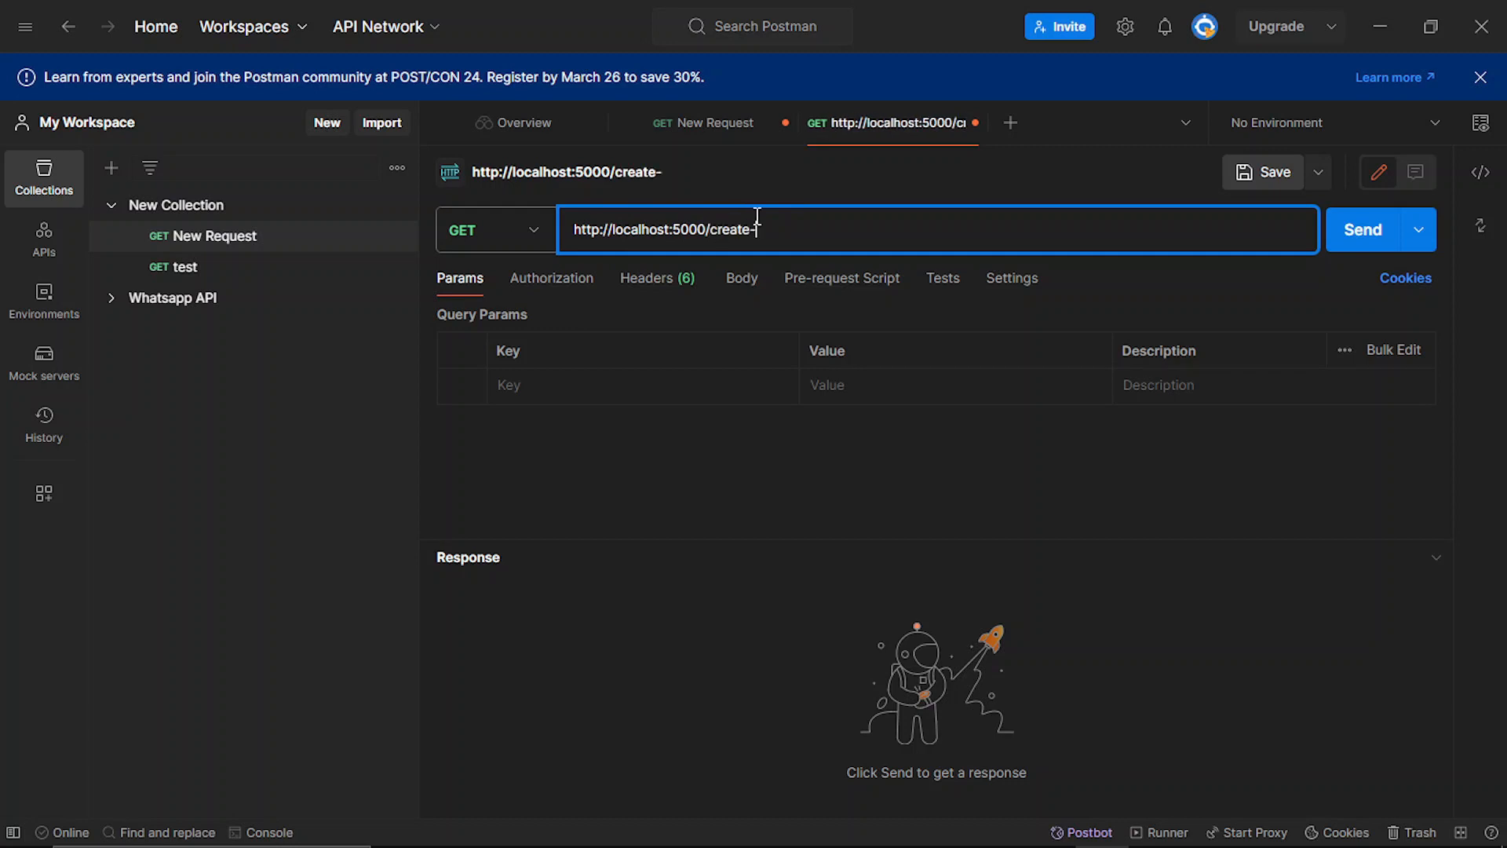
pyautogui.write('blog')
pyautogui.click(522, 230)
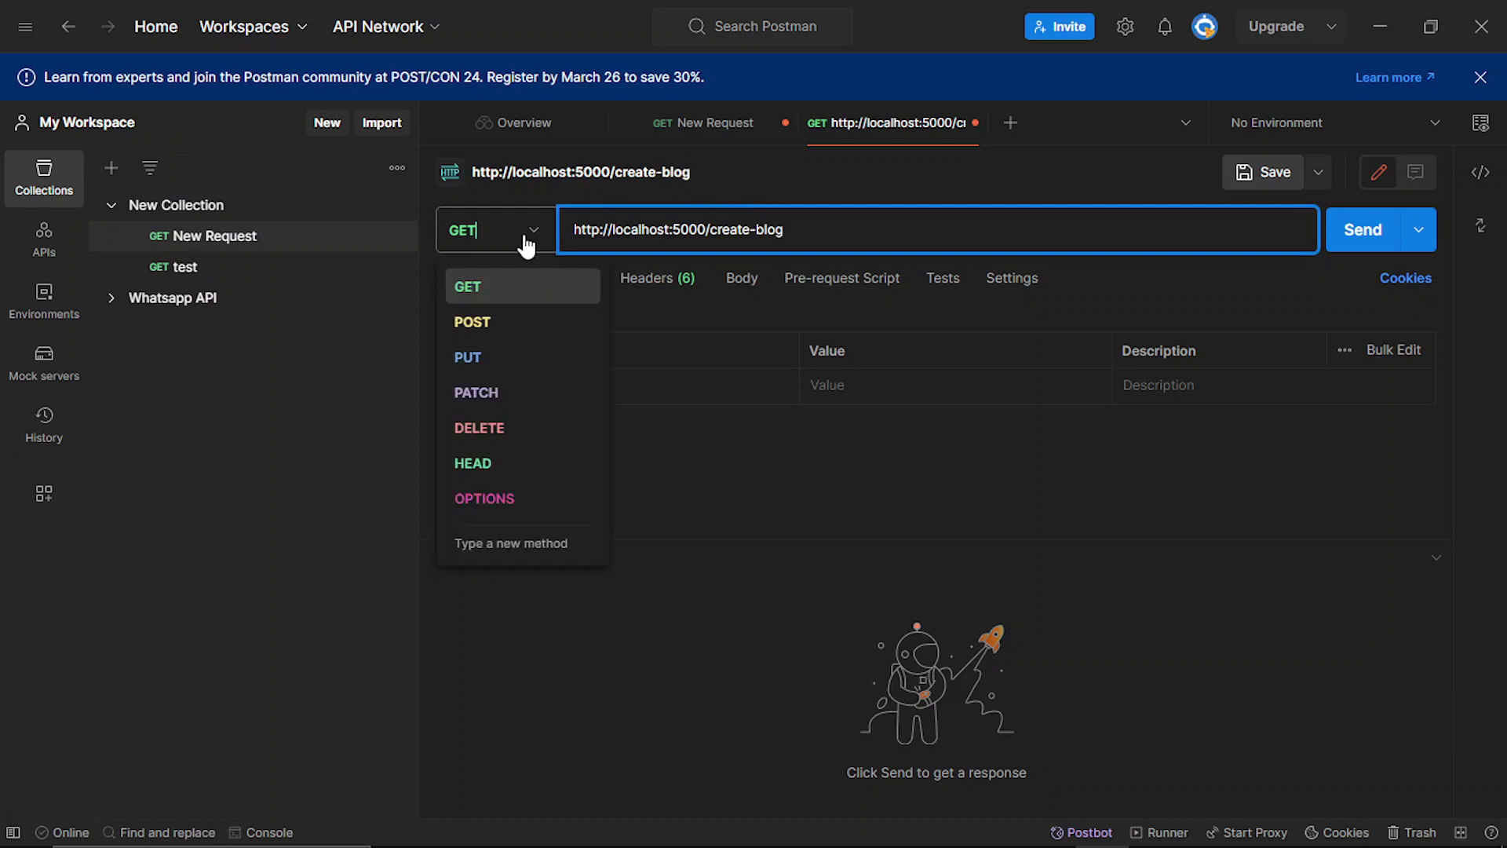
pyautogui.click(472, 322)
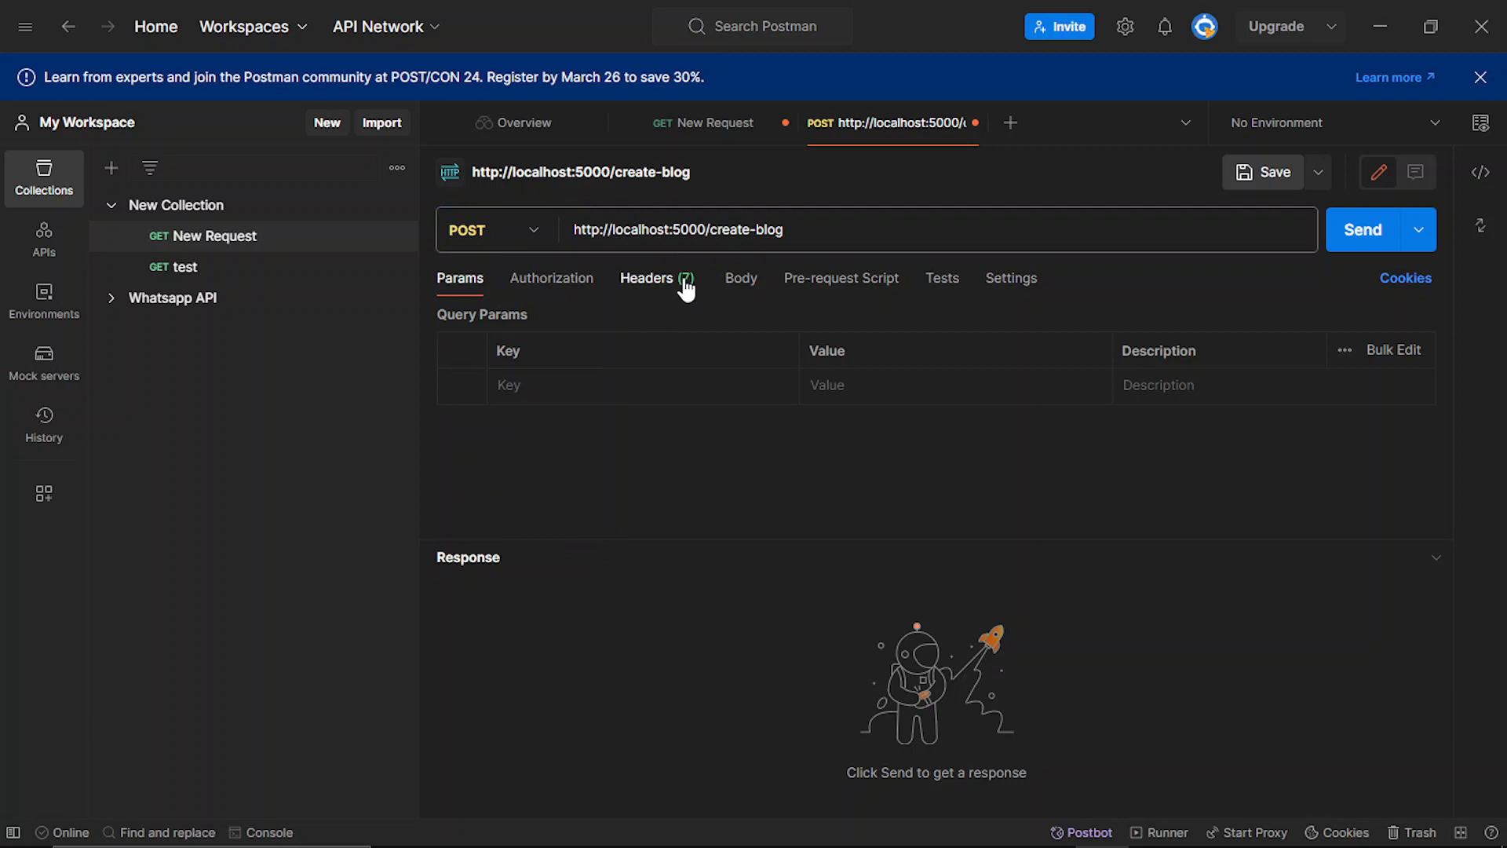
# Write a raw JSON body with title, description and author fields.
pyautogui.click(741, 277)
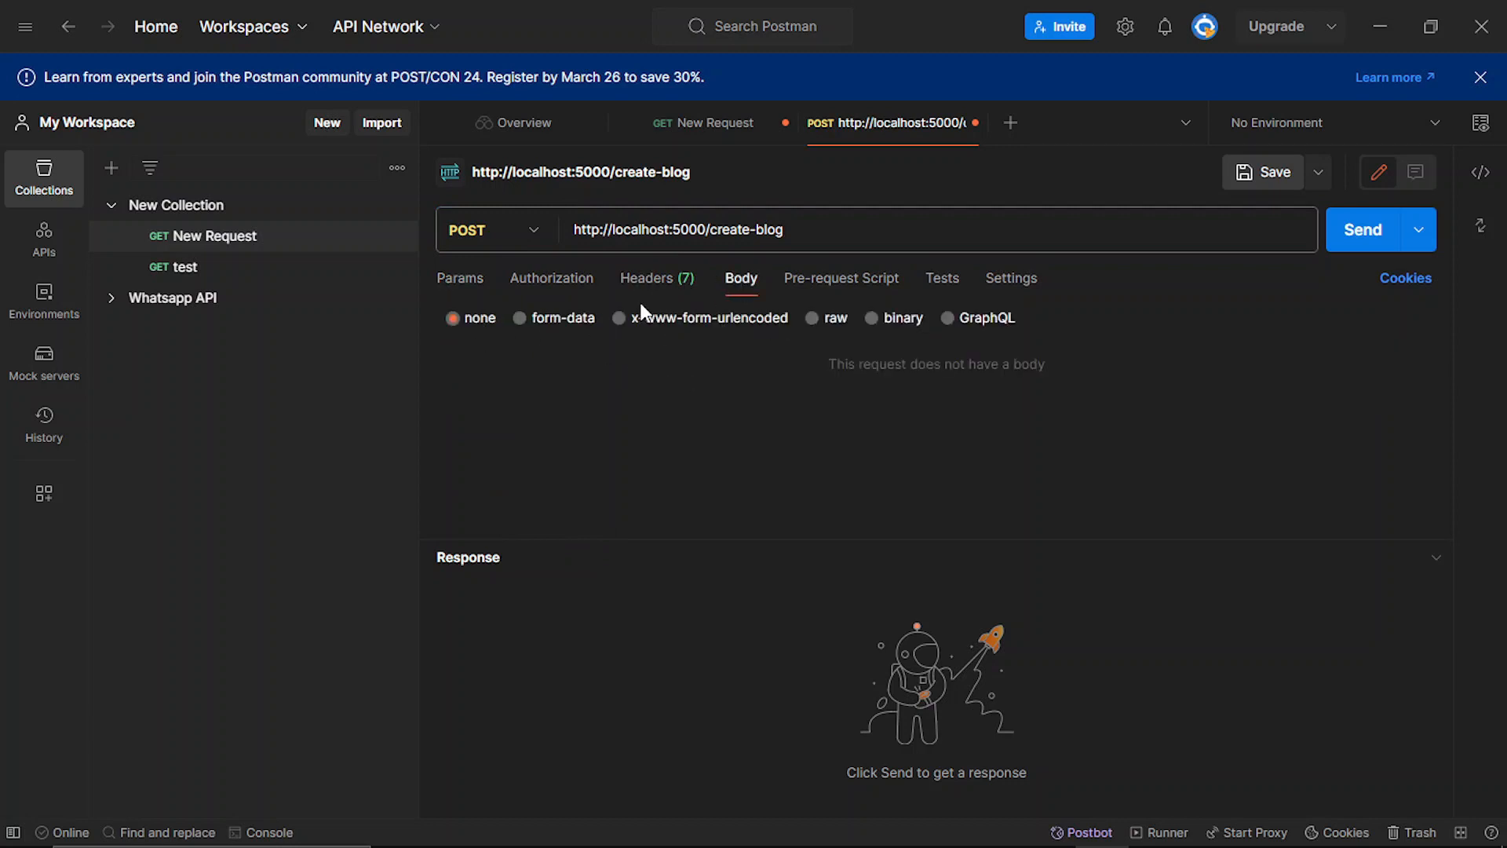
pyautogui.click(813, 320)
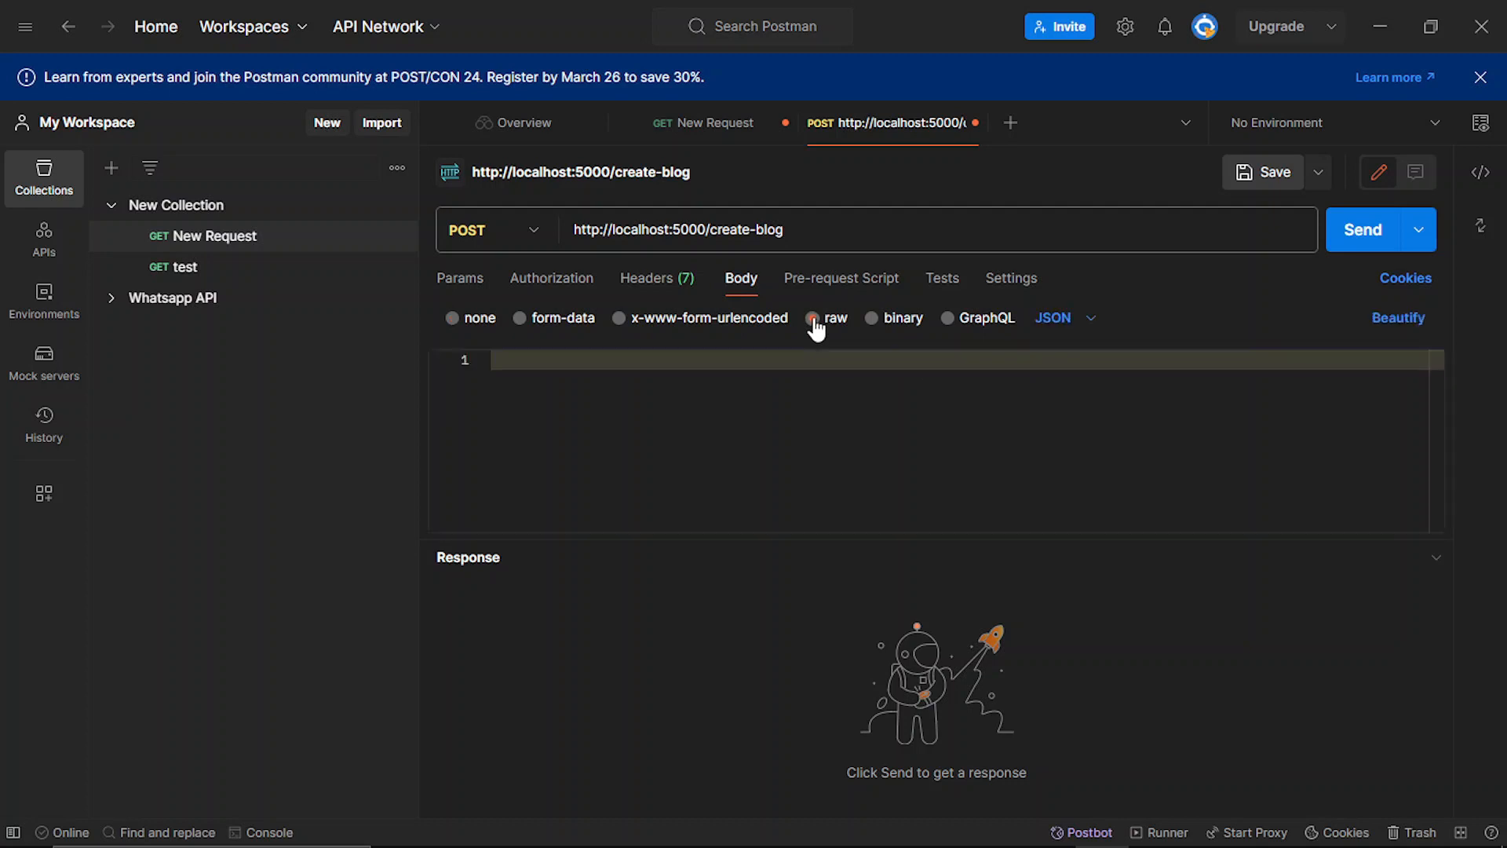
pyautogui.click(754, 361)
pyautogui.write('{')
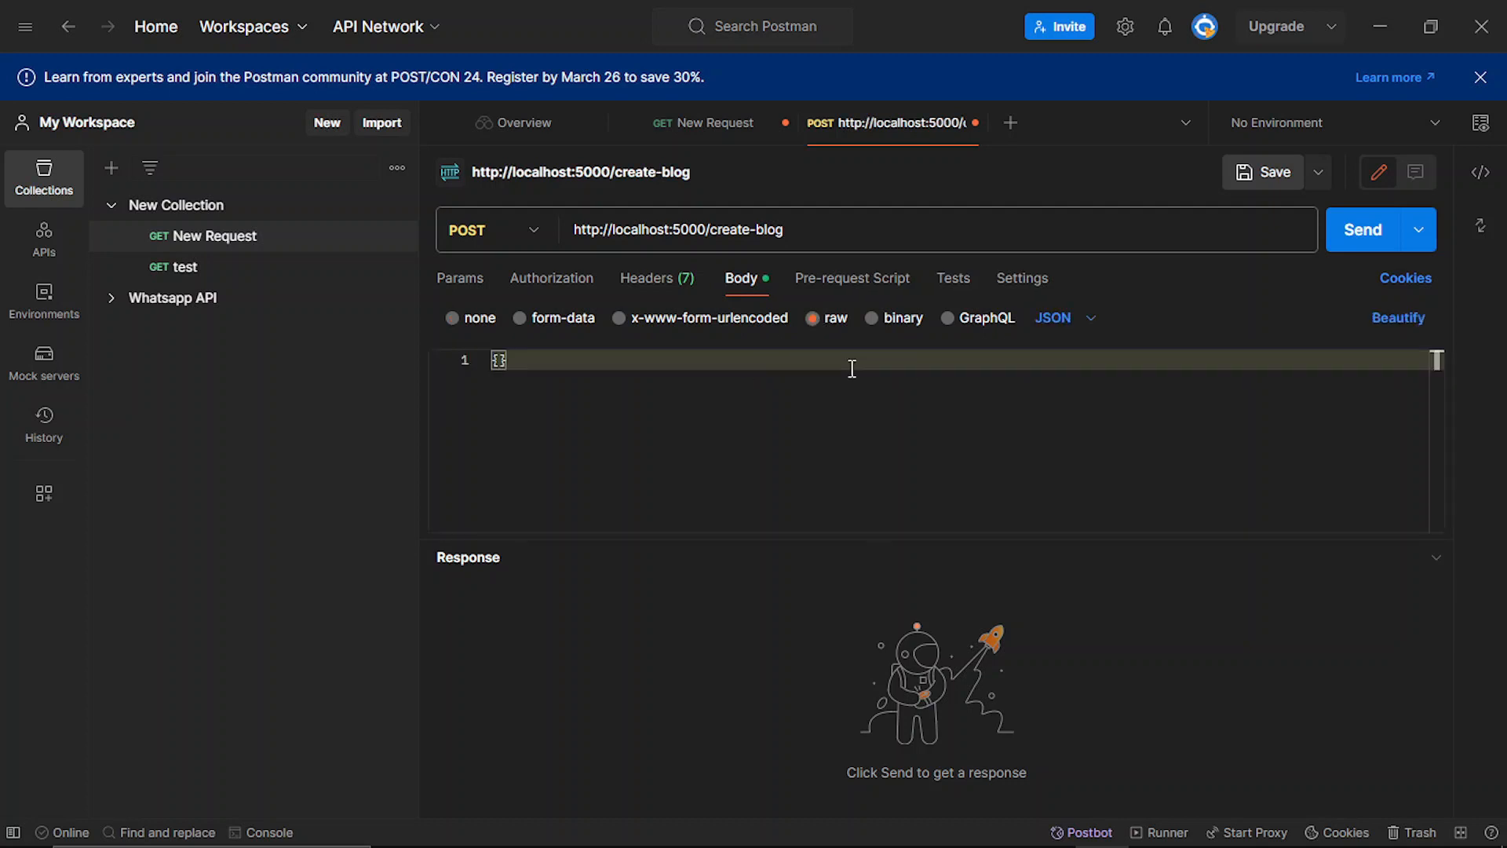
pyautogui.press('Return')
pyautogui.write('"')
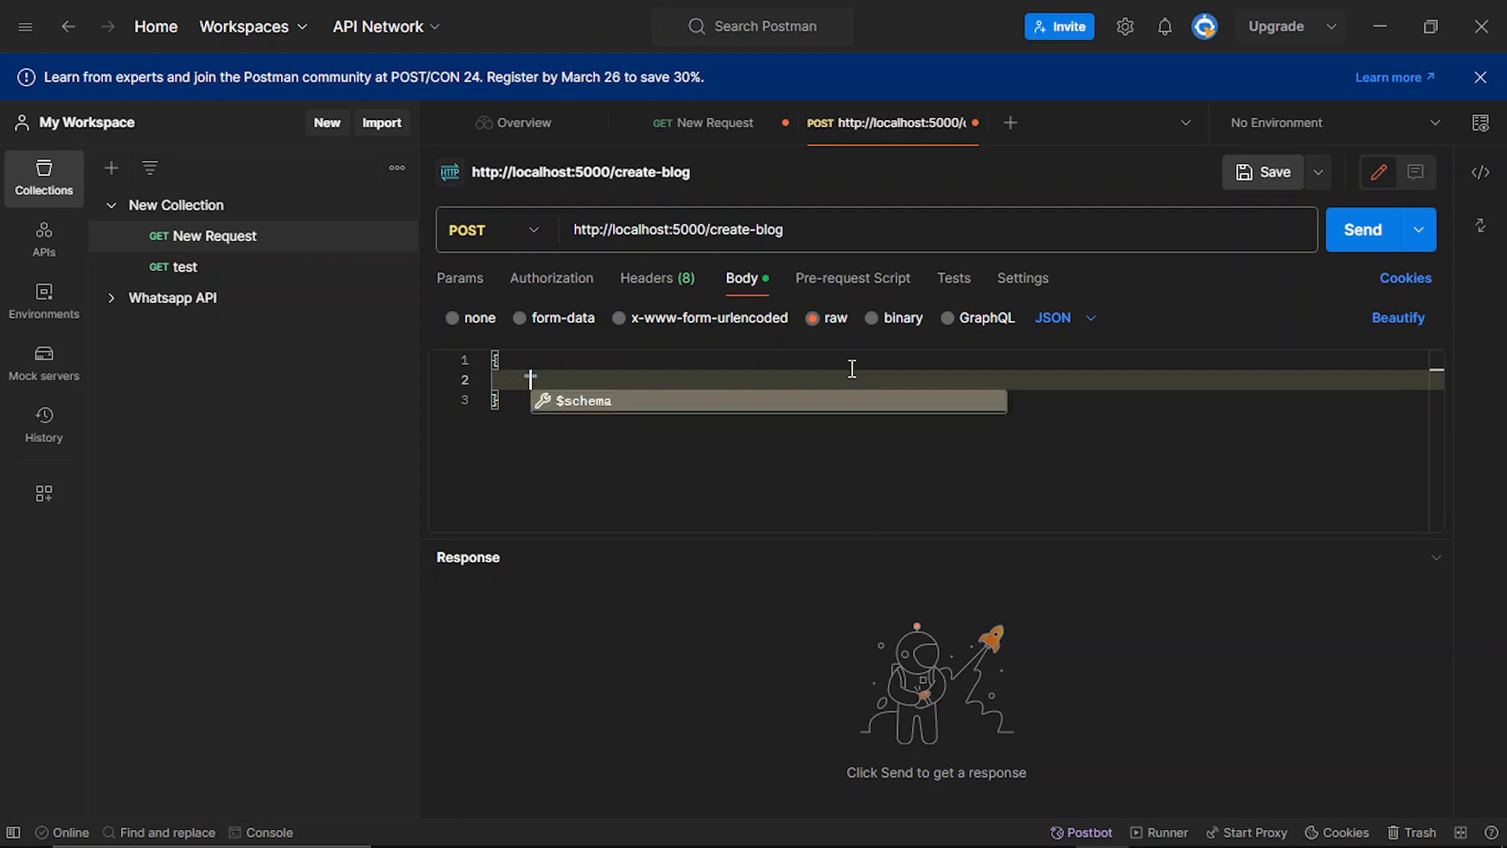
pyautogui.write('title":')
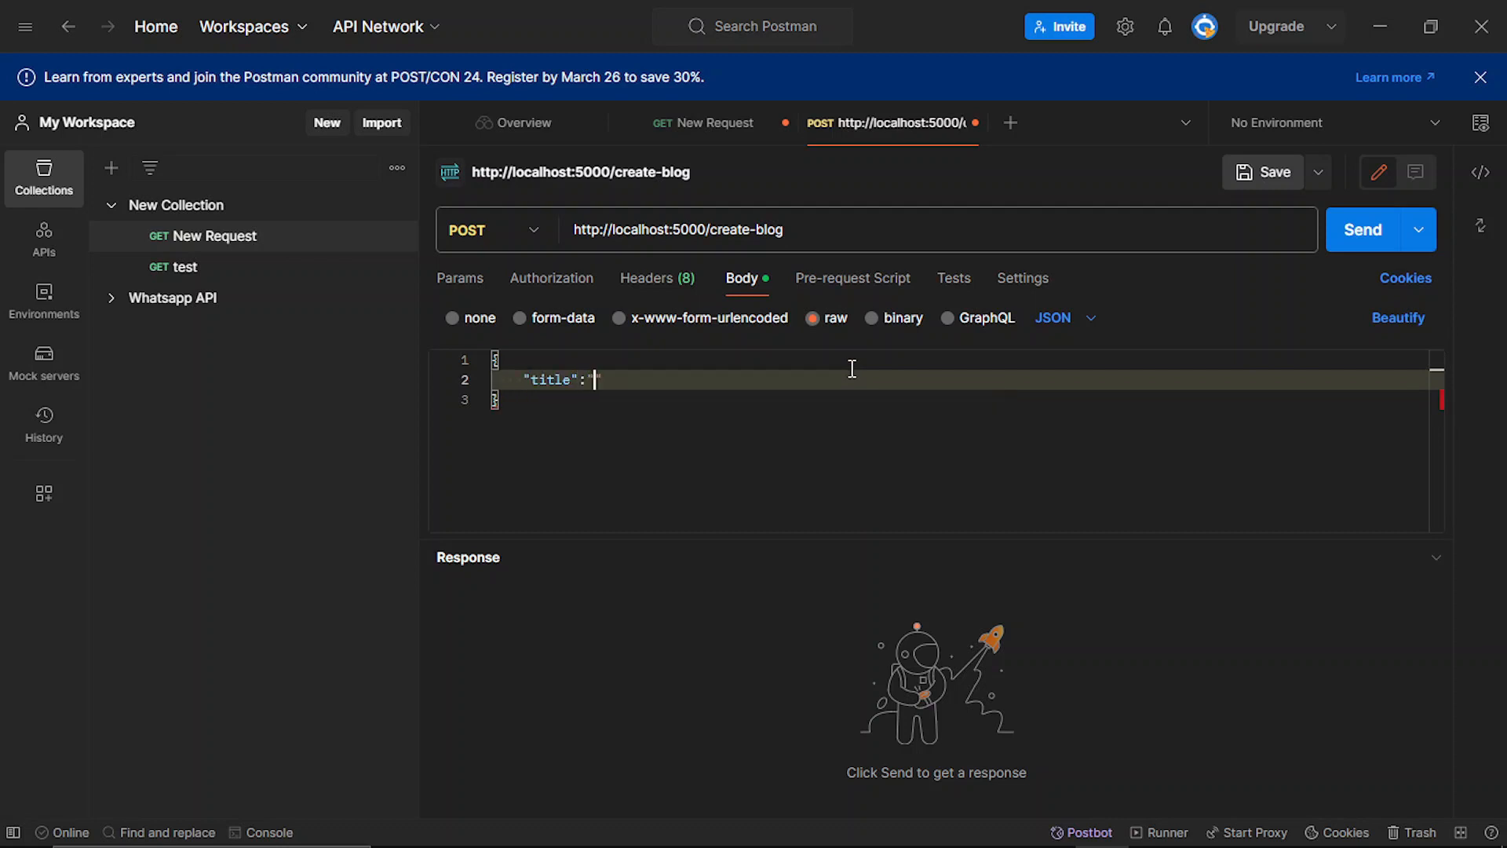
pyautogui.write('Intro to p')
pyautogui.write('rogre')
pyautogui.write('amming')
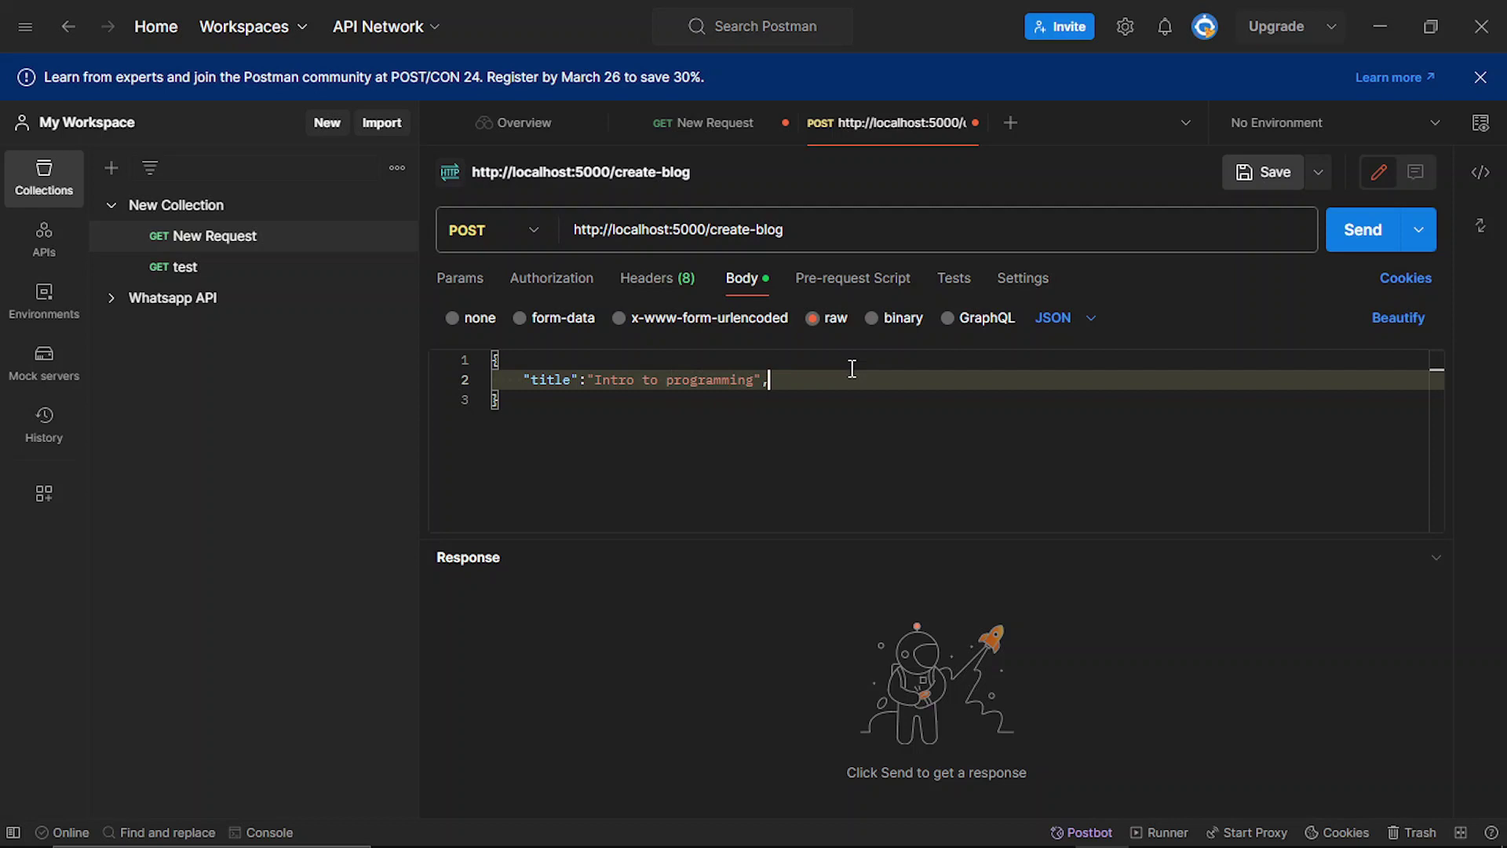
pyautogui.press('Return')
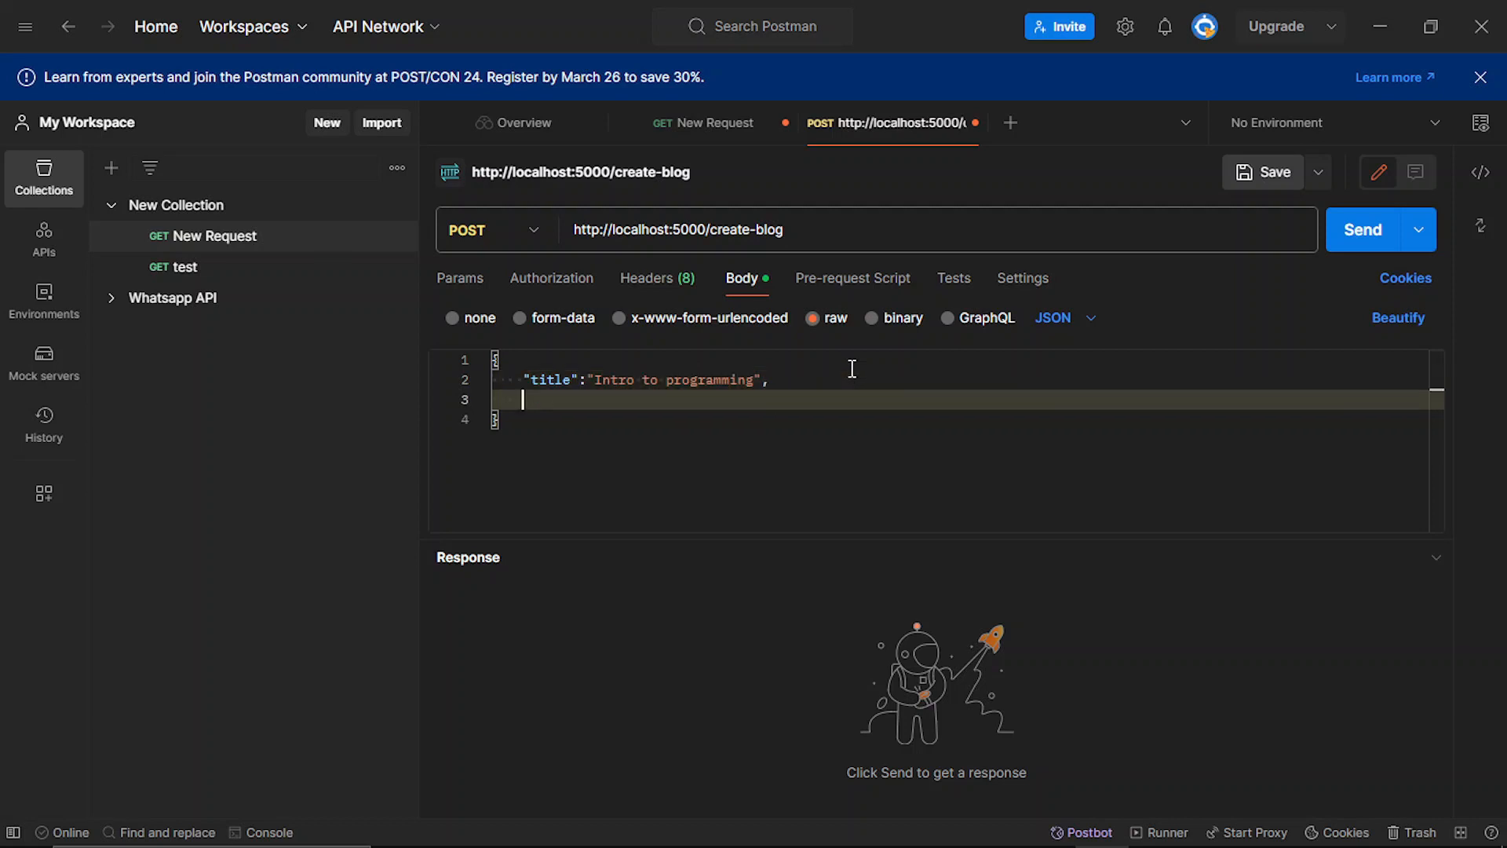
pyautogui.write('"description')
pyautogui.write('":"')
pyautogui.write('This is a te')
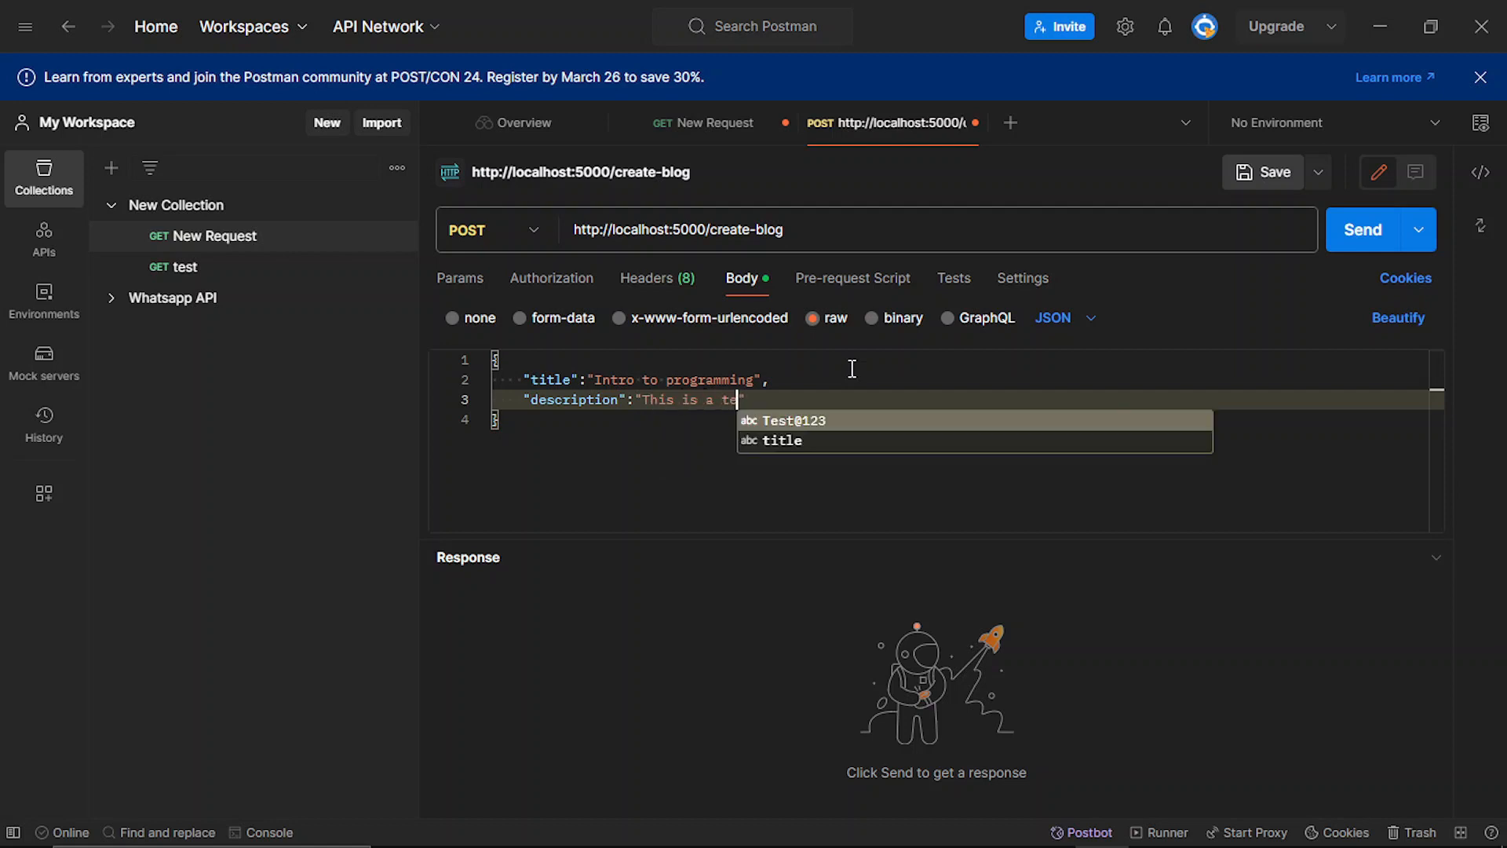
pyautogui.press('BackSpace')
pyautogui.press('BackSpace')
pyautogui.write('t')
pyautogui.press('BackSpace')
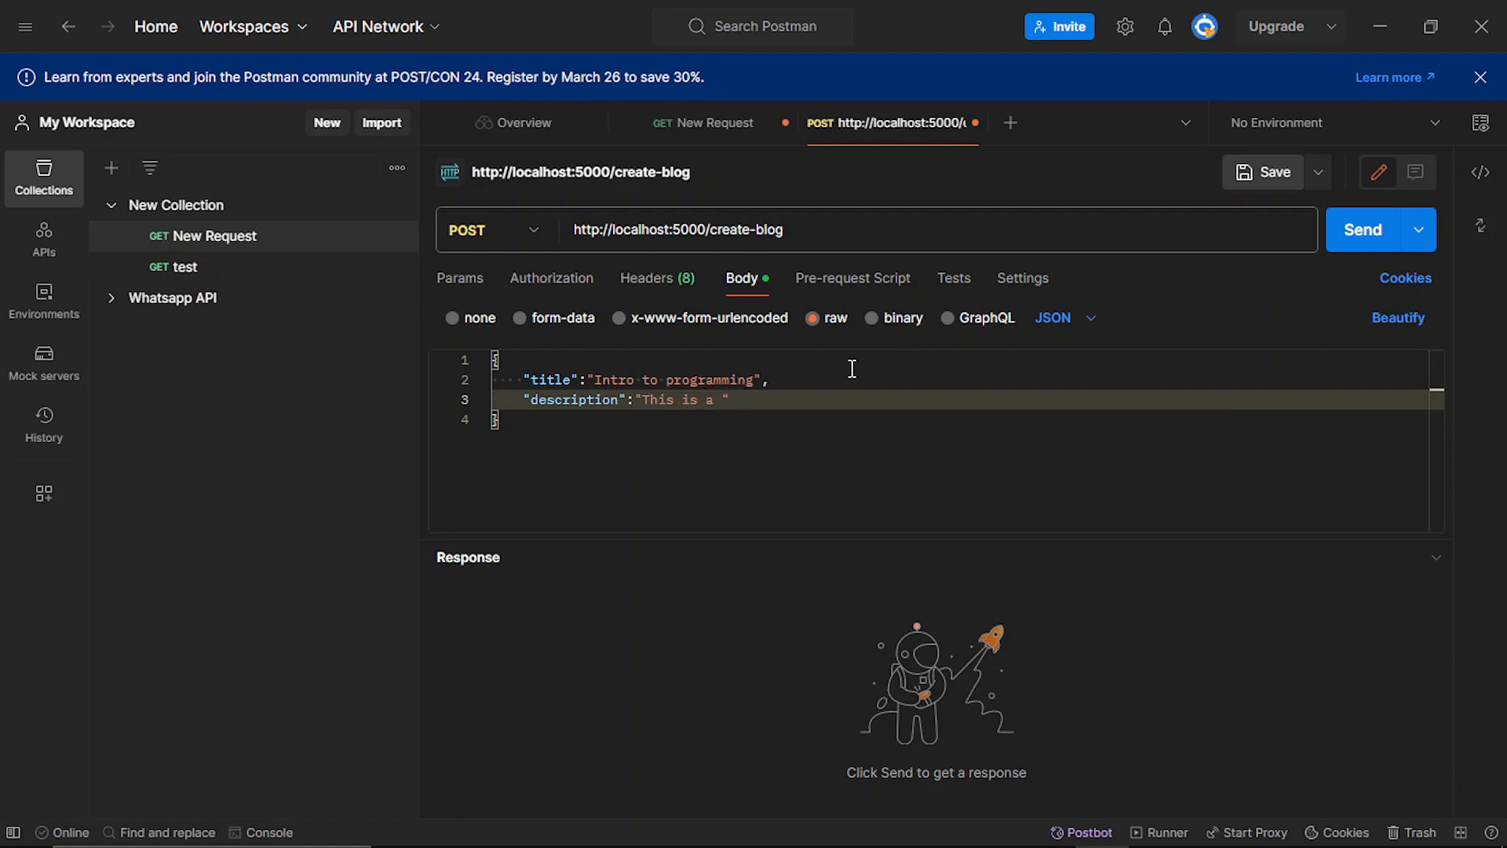
pyautogui.write('description"')
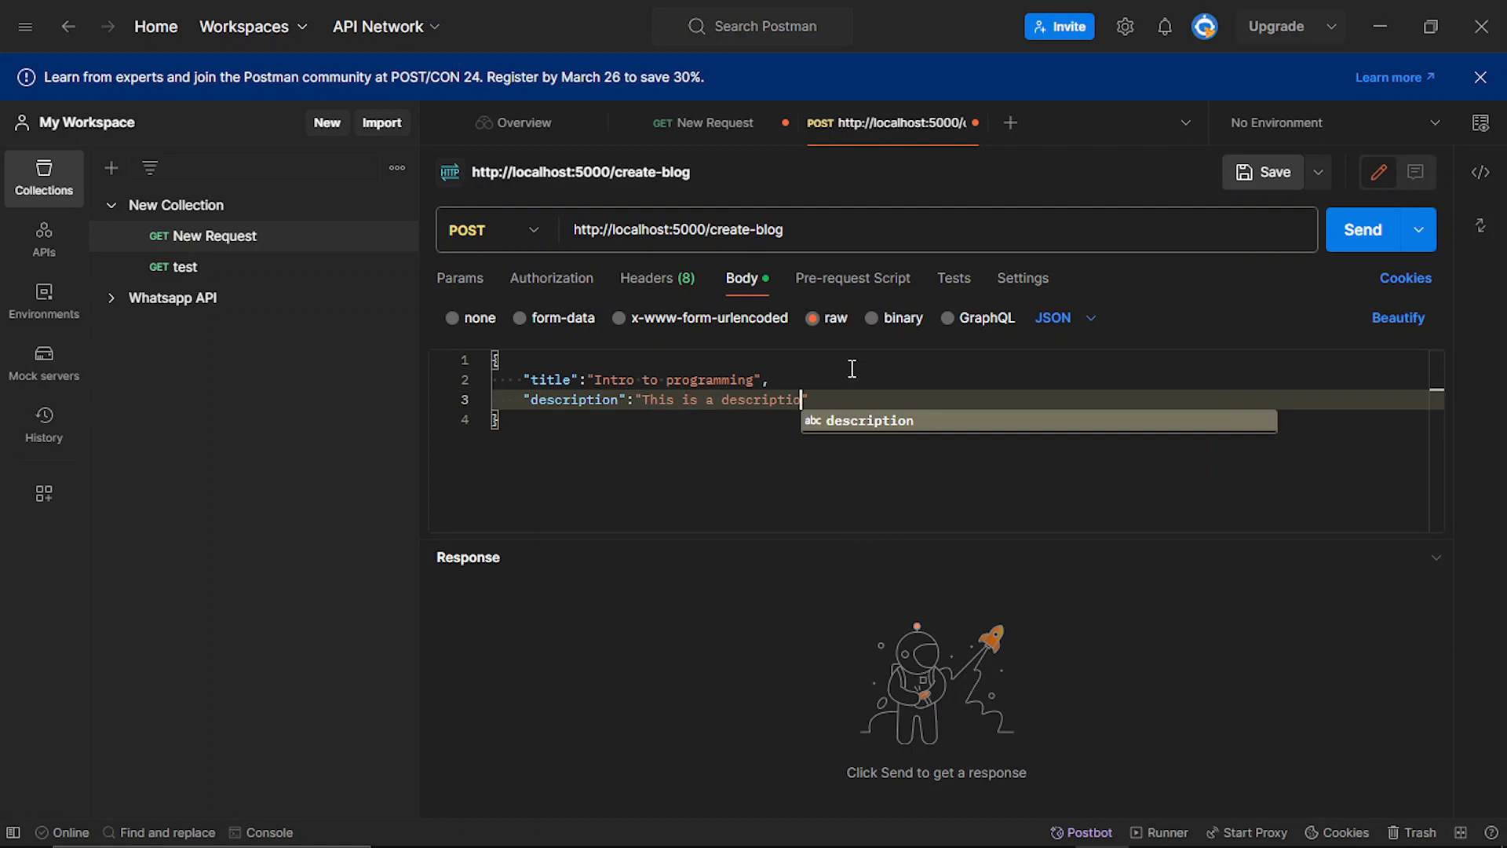
pyautogui.write(',')
pyautogui.press('Return')
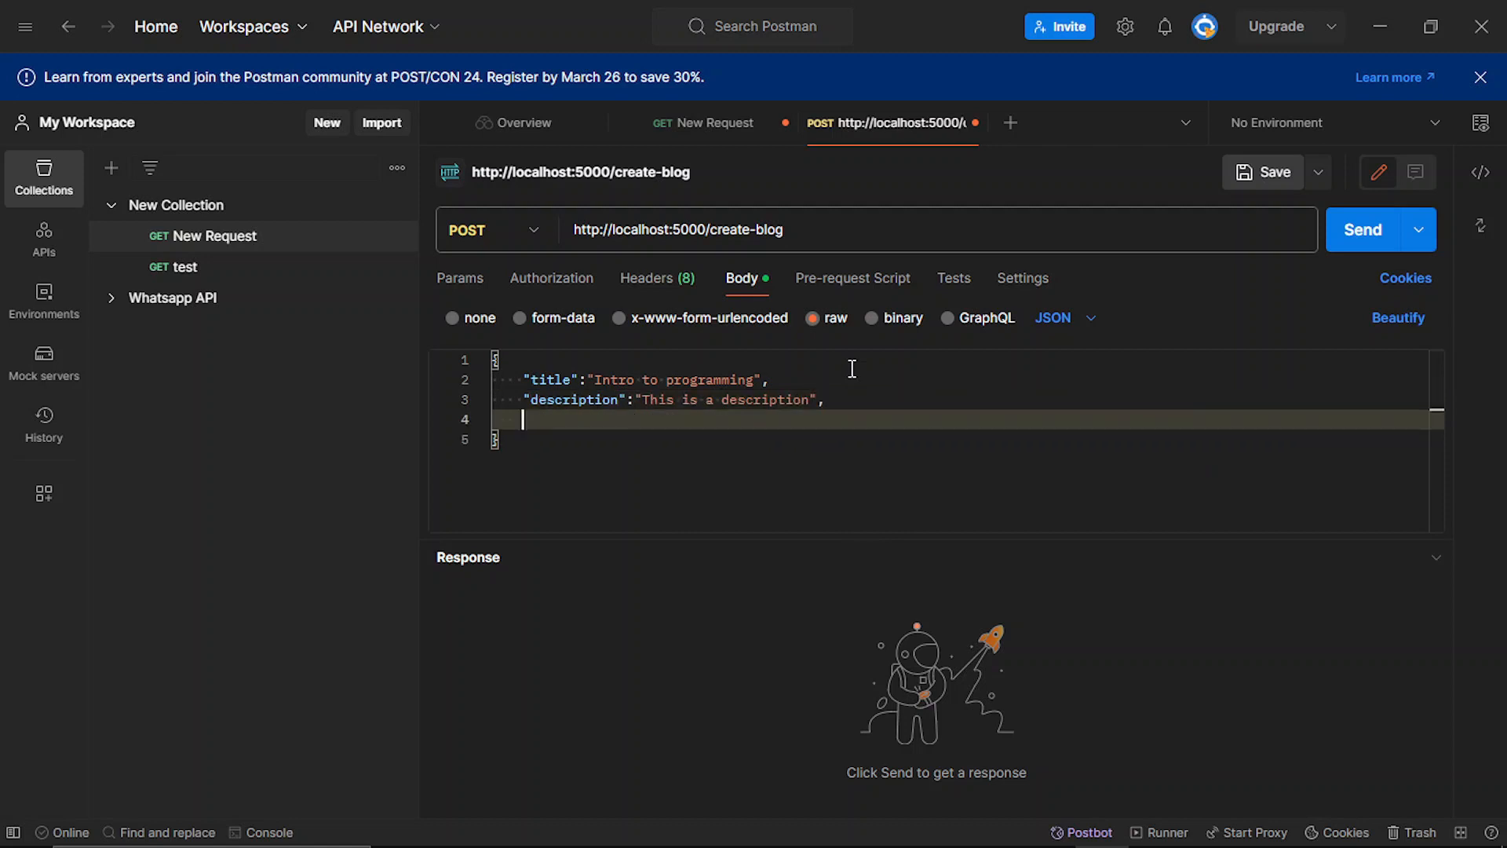
pyautogui.write('author":"Jo')
pyautogui.write('hn Doe"')
pyautogui.click(784, 454)
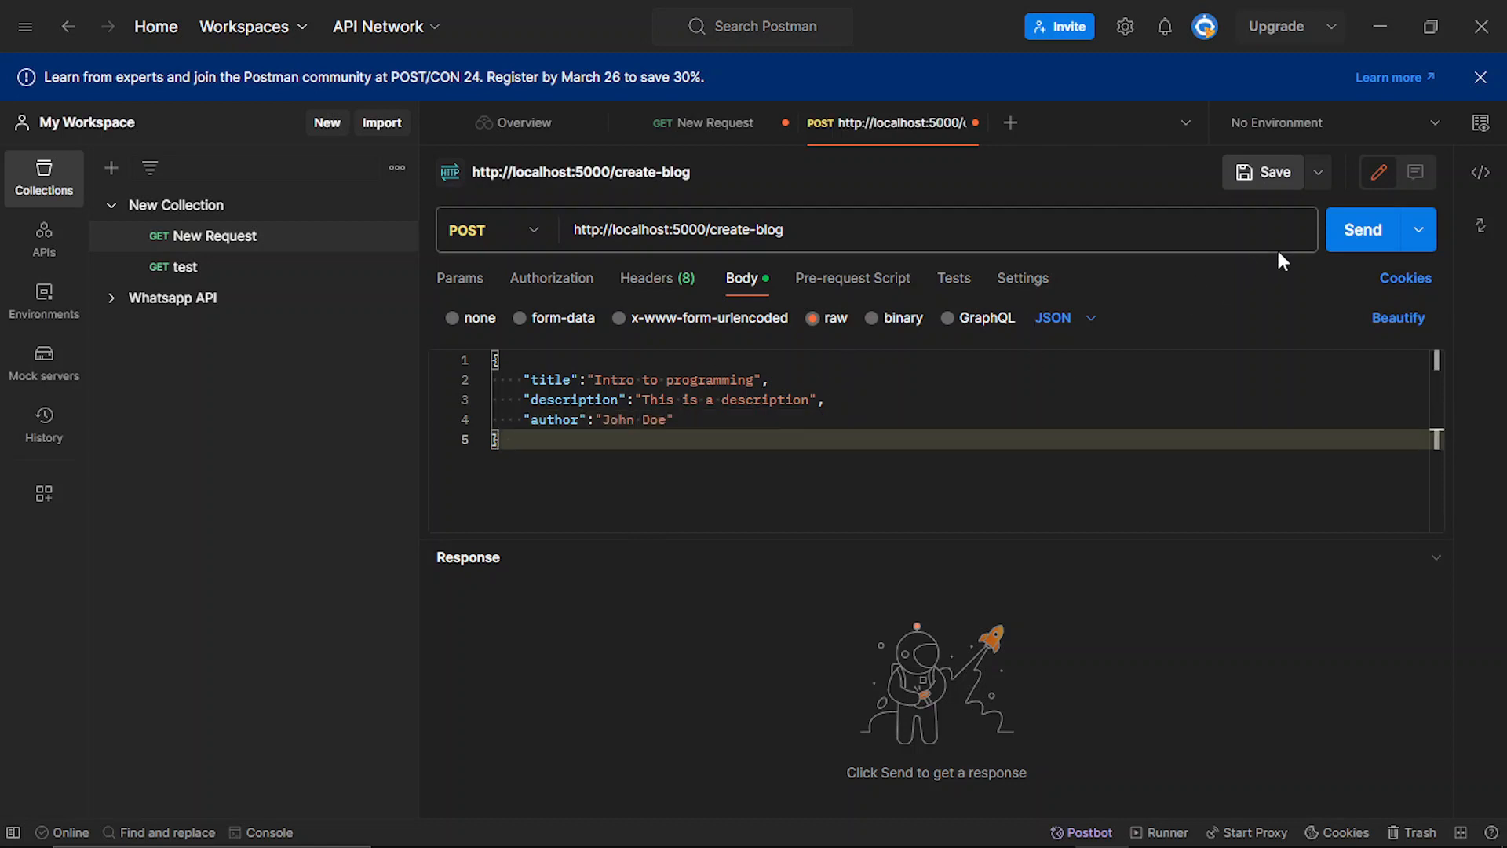
# Send the create-blog request, get the 200 "success" reply, and return to VS Code.
pyautogui.click(1361, 230)
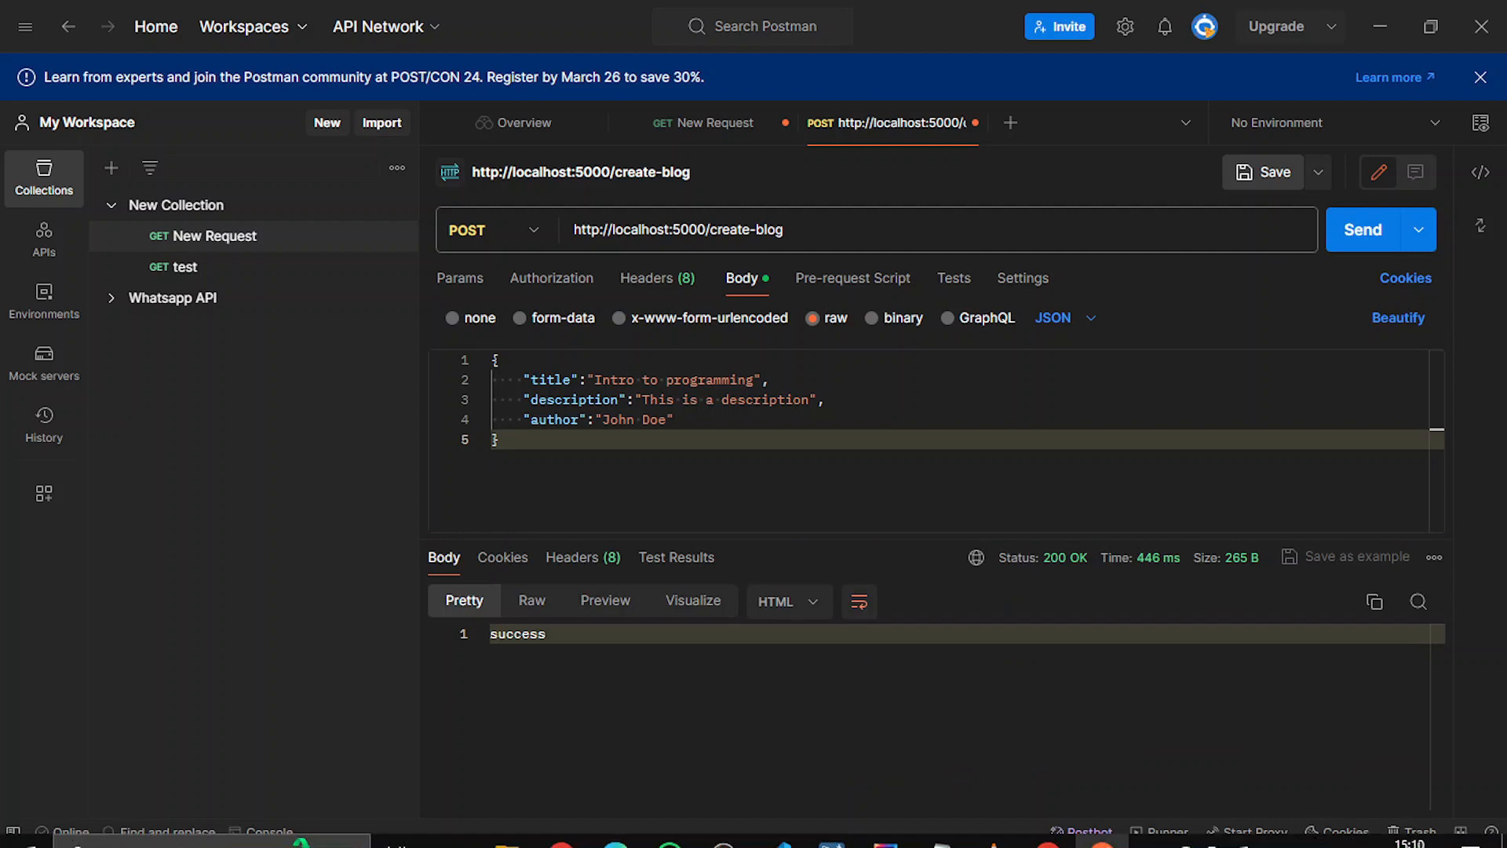
pyautogui.click(777, 829)
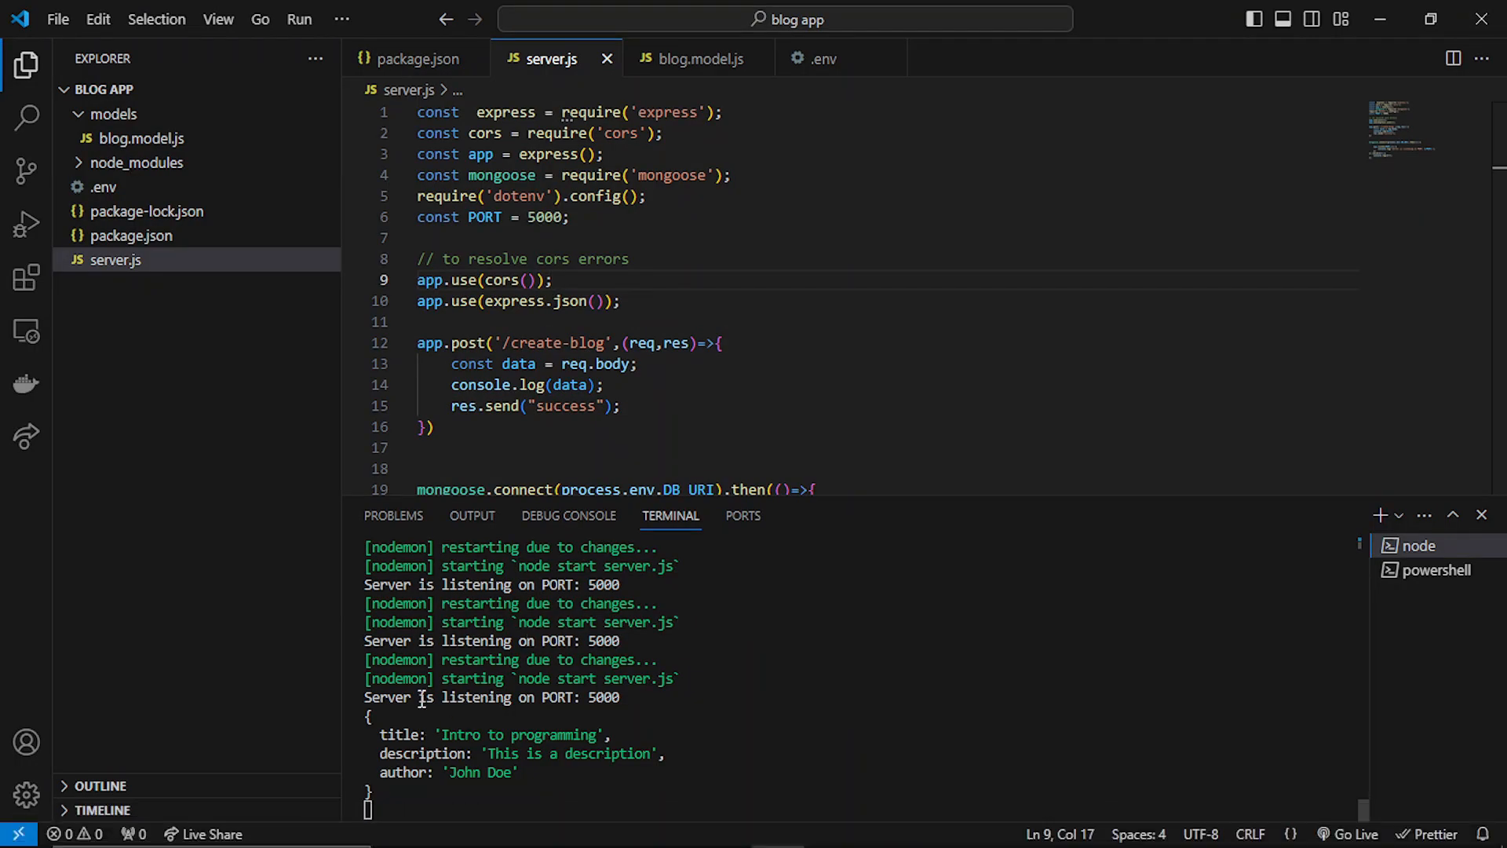
# Restructure the /create-blog handler with an empty try block after the data line.
pyautogui.moveTo(452, 405); pyautogui.dragTo(673, 417)
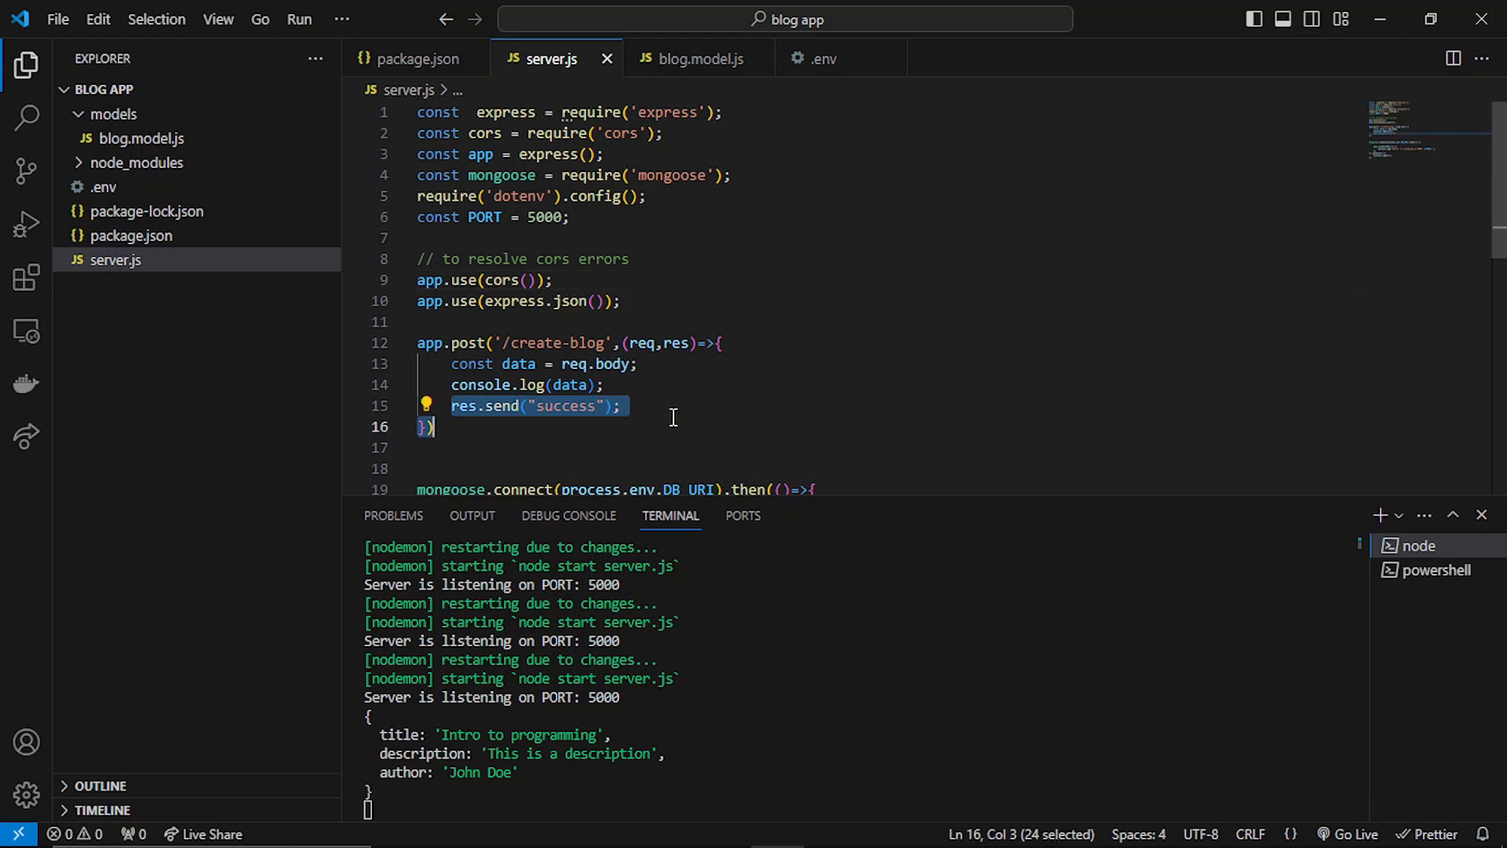
pyautogui.click(673, 419)
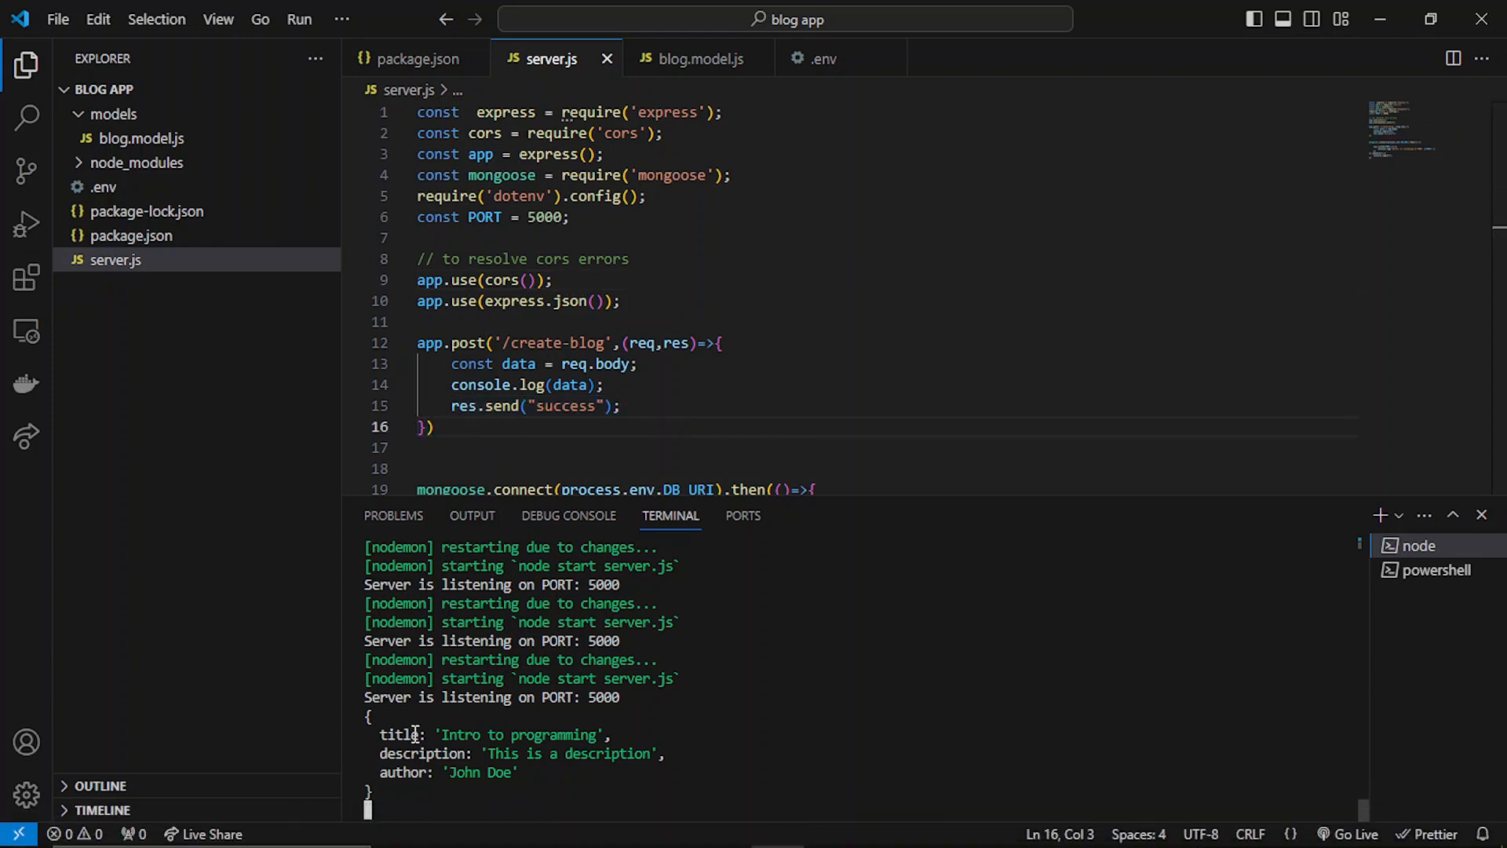
pyautogui.click(723, 343)
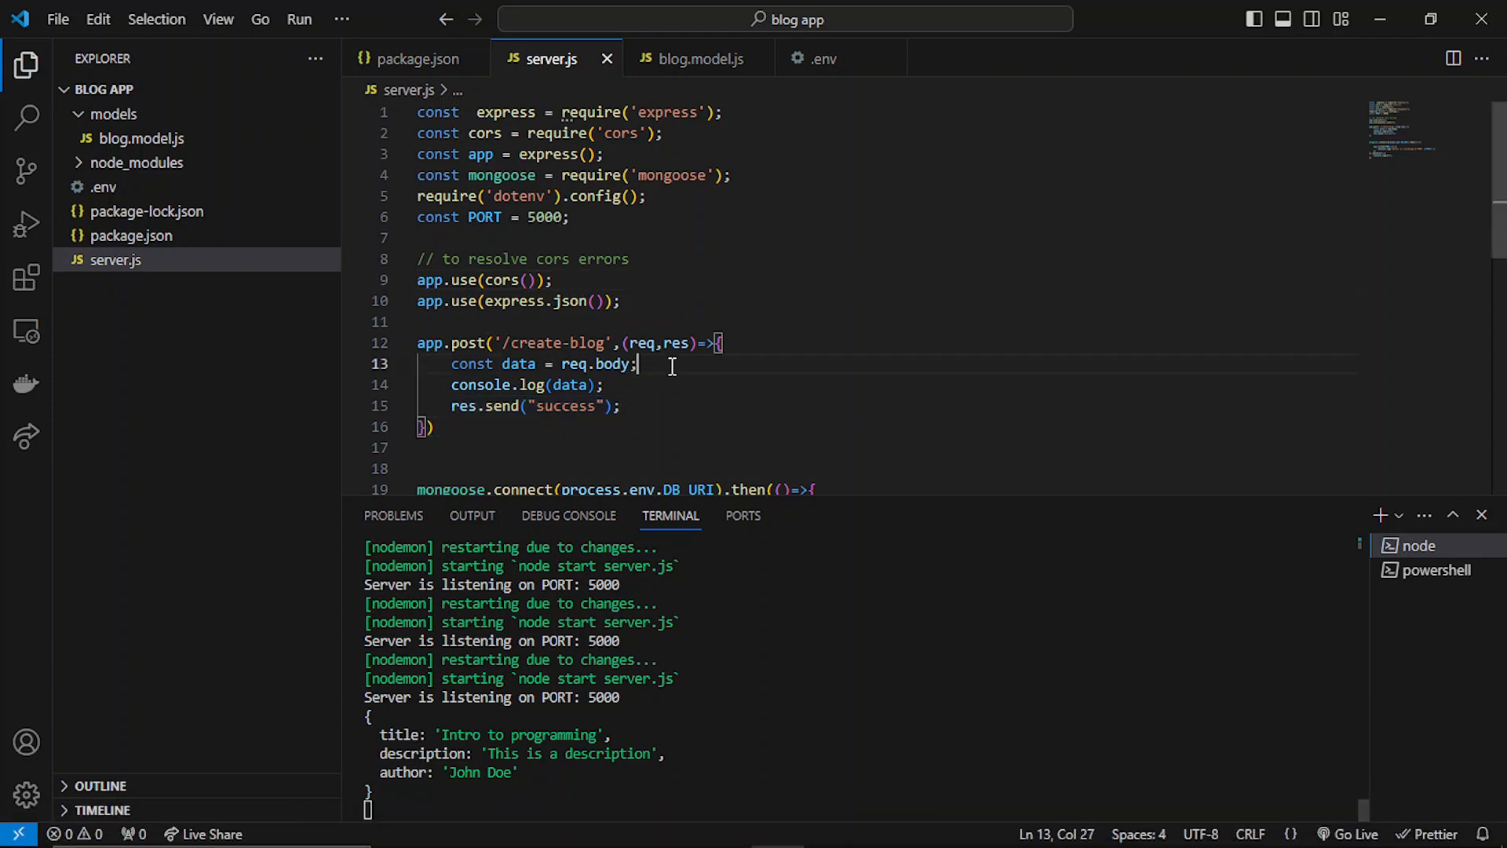
pyautogui.press('Return')
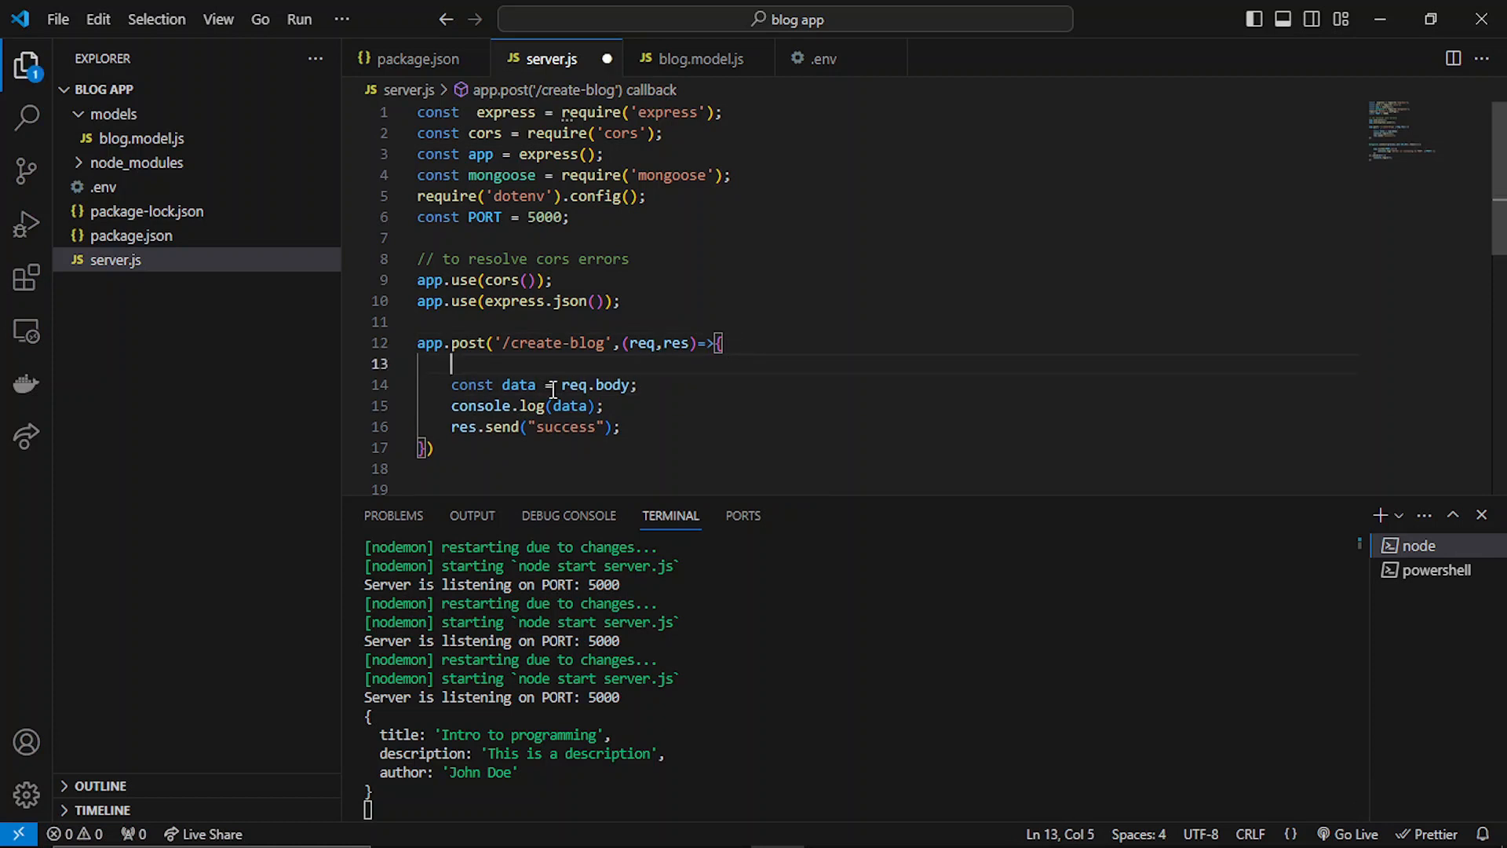
pyautogui.click(647, 384)
pyautogui.press('Return')
pyautogui.write('const')
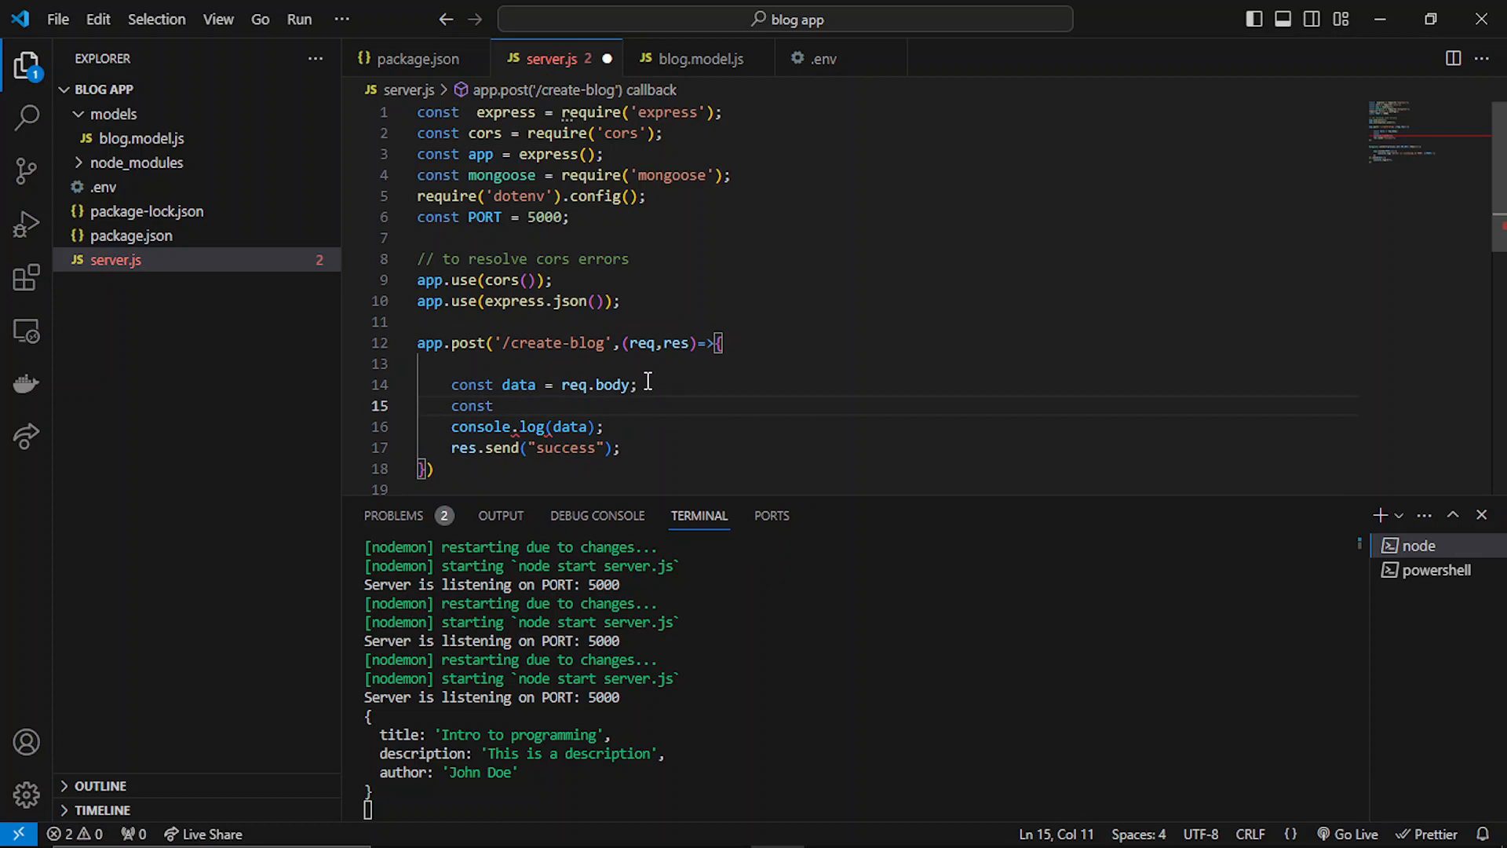
pyautogui.press('BackSpace')
pyautogui.press('BackSpace')
pyautogui.press('BackSpace')
pyautogui.press('BackSpace')
pyautogui.press('BackSpace')
pyautogui.write('t')
pyautogui.write('ry{')
pyautogui.press('Return')
pyautogui.press('Down')
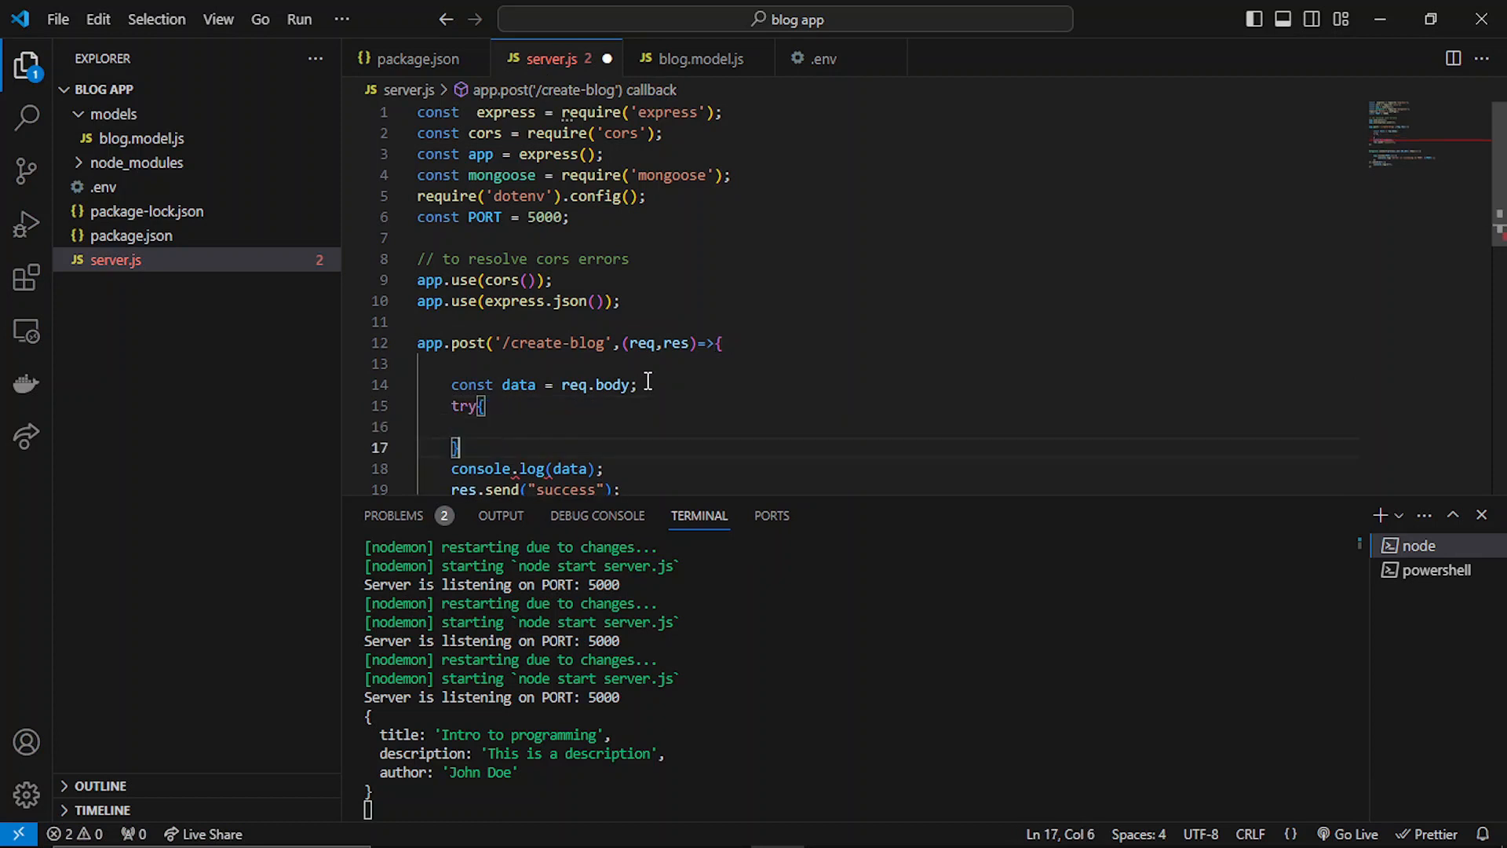
pyautogui.write('catch(err')
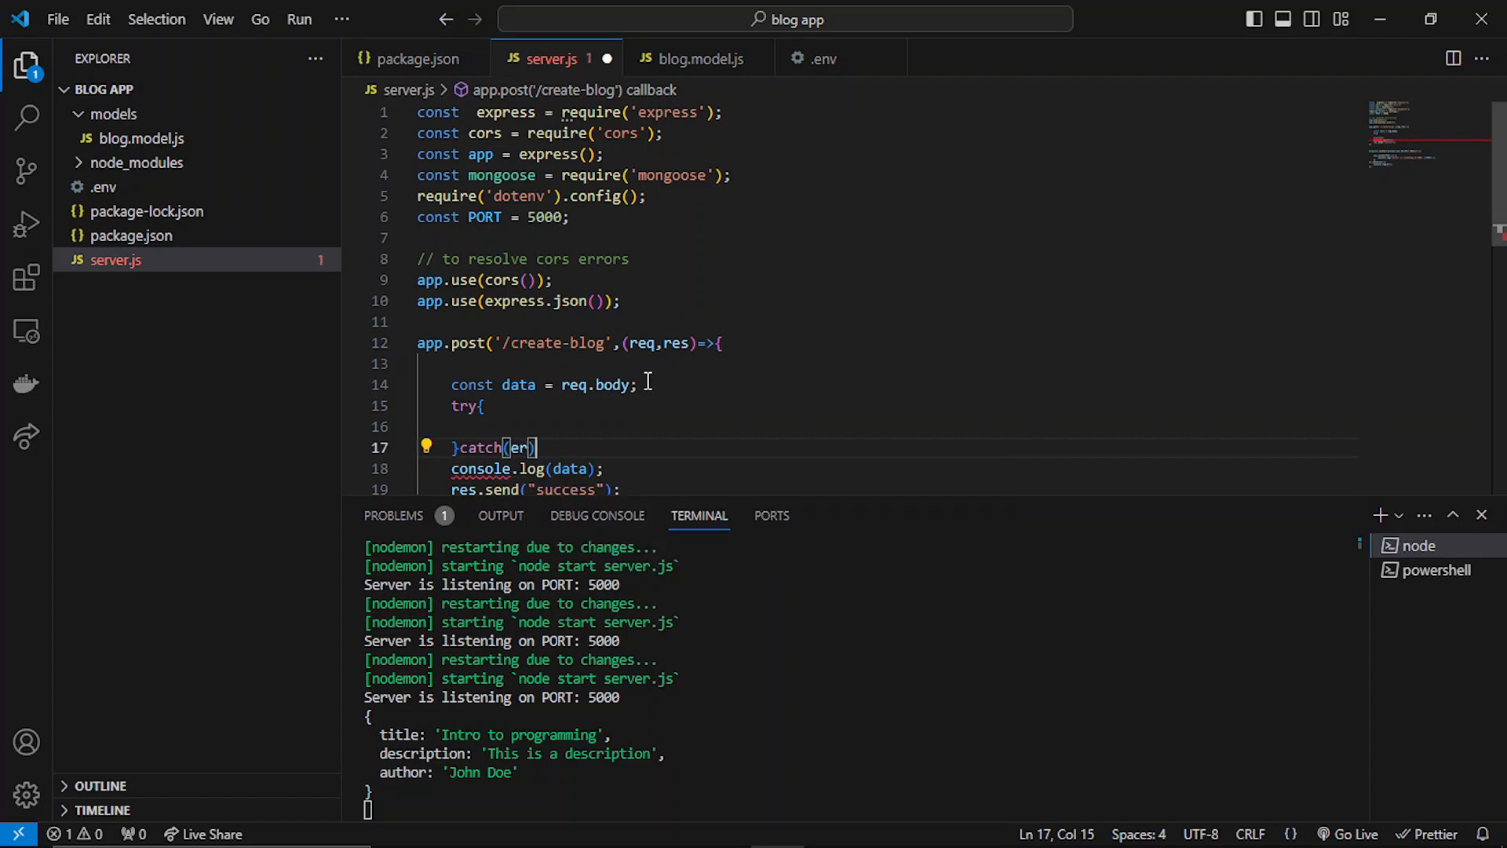
# Add a catch block that logs the error and sends it back, then save.
pyautogui.press('Right')
pyautogui.write('{')
pyautogui.press('Return')
pyautogui.write('cons')
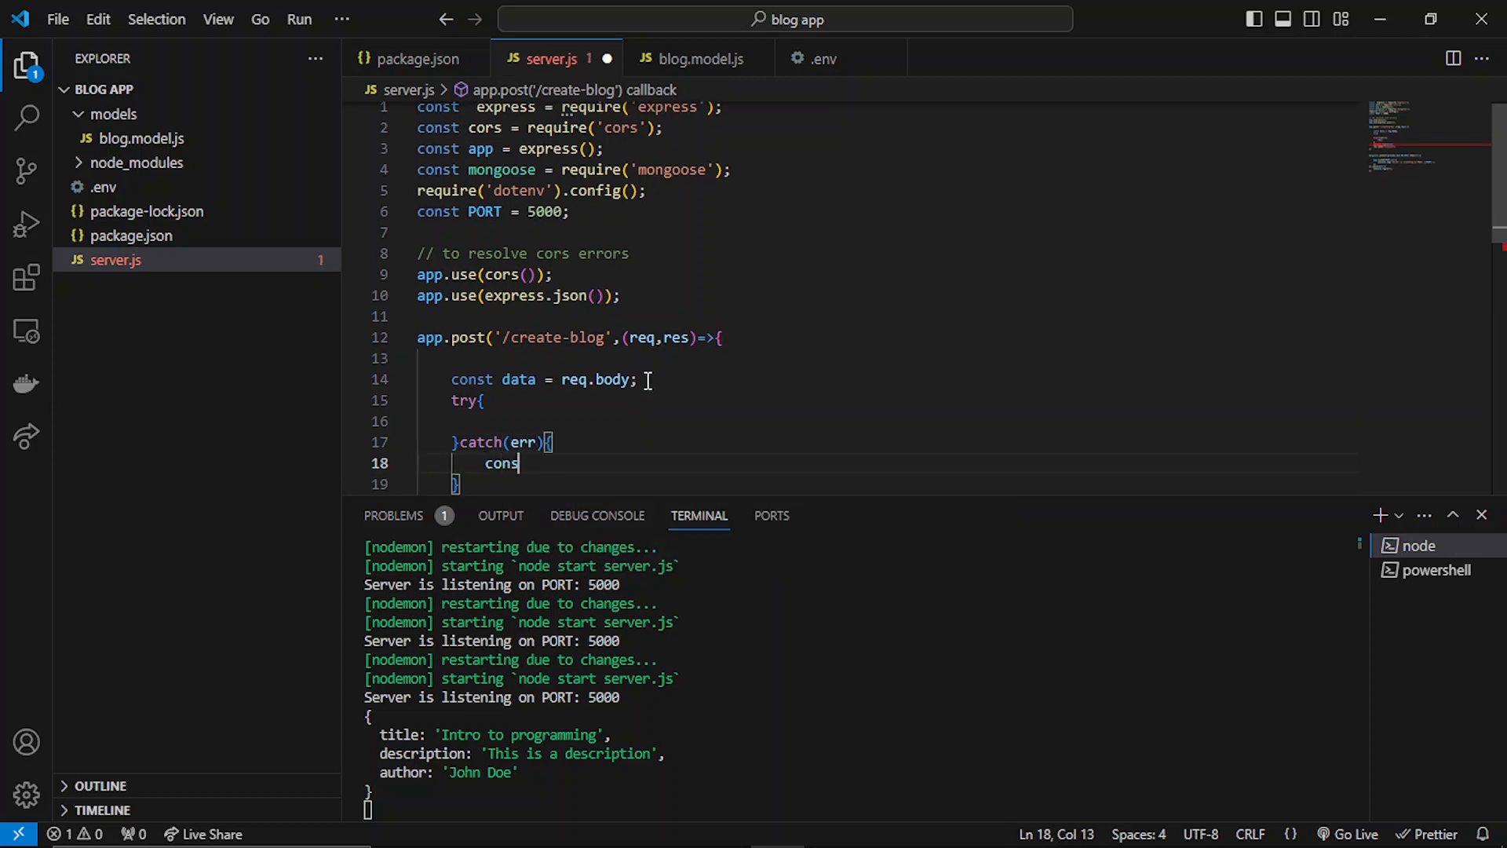
pyautogui.write('ole.log(er')
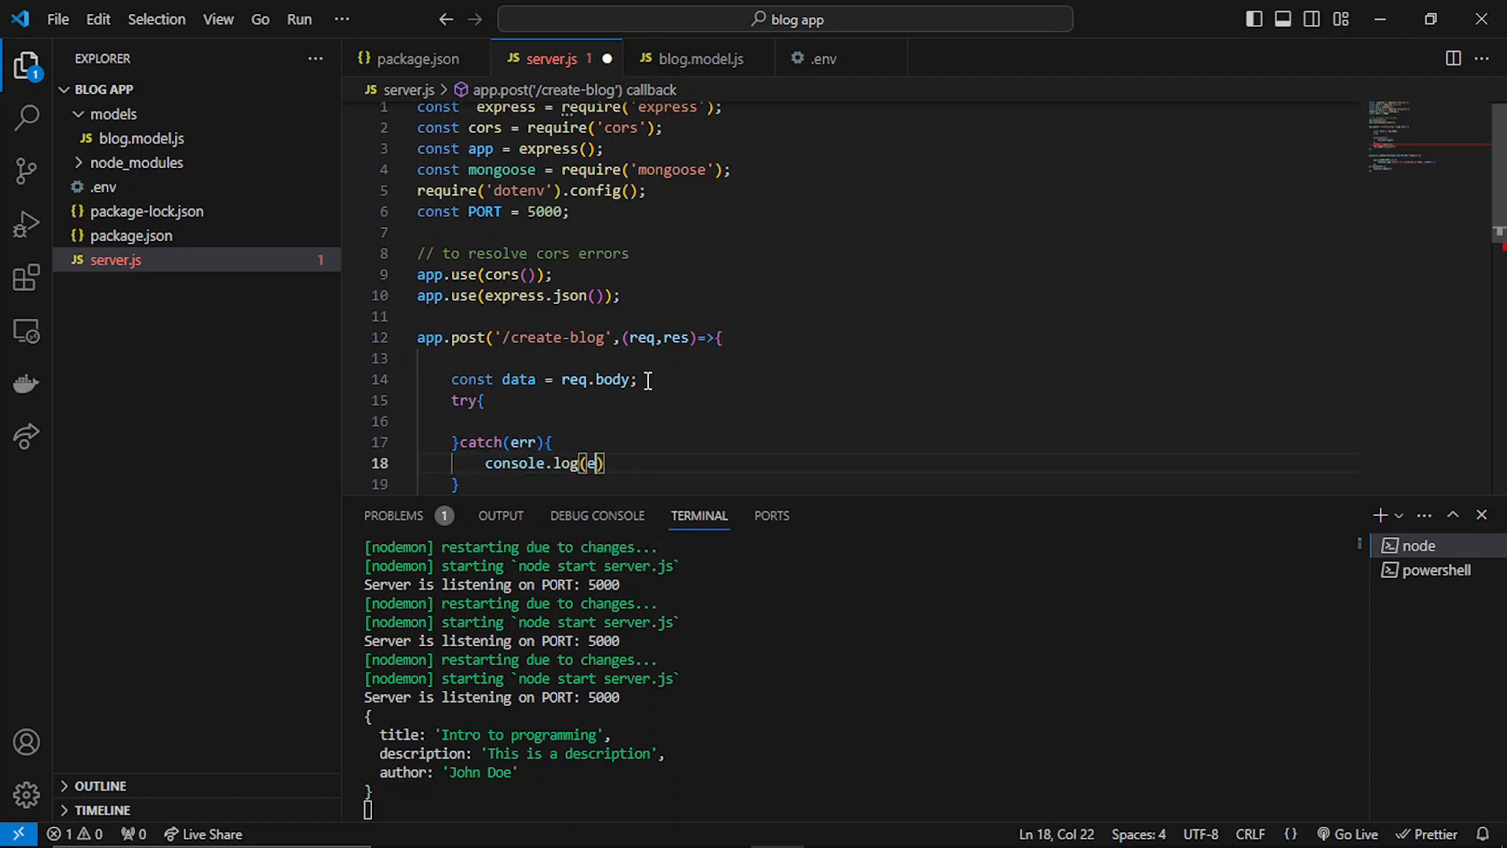
pyautogui.write('r')
pyautogui.press('End')
pyautogui.write(';')
pyautogui.press('Return')
pyautogui.write('res.se')
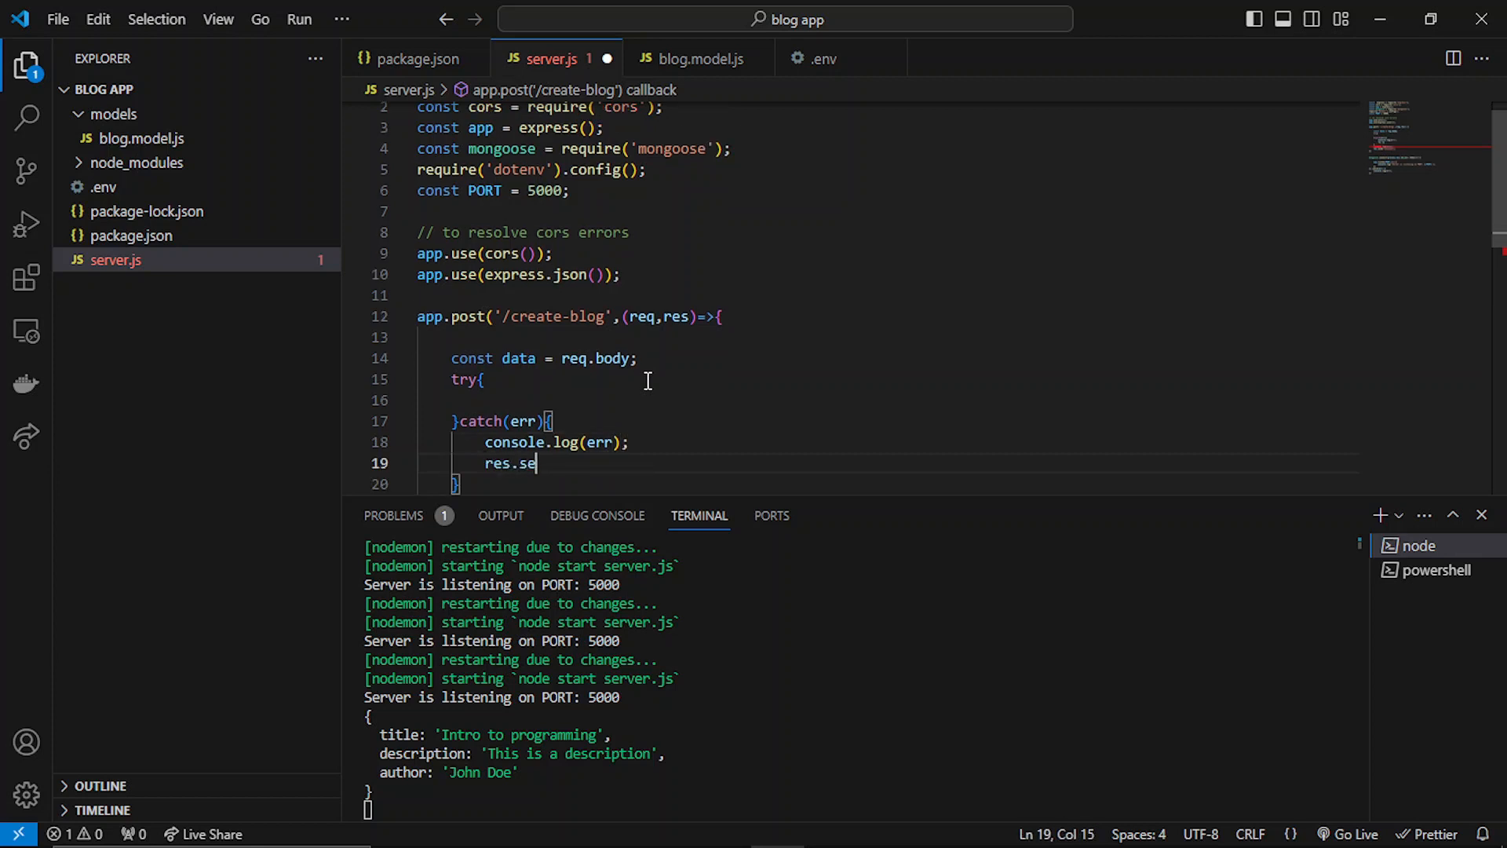
pyautogui.write('nd(err')
pyautogui.press('End')
pyautogui.write(';')
pyautogui.hotkey('ctrl', 's')
pyautogui.scroll(-2, 1500, 165)
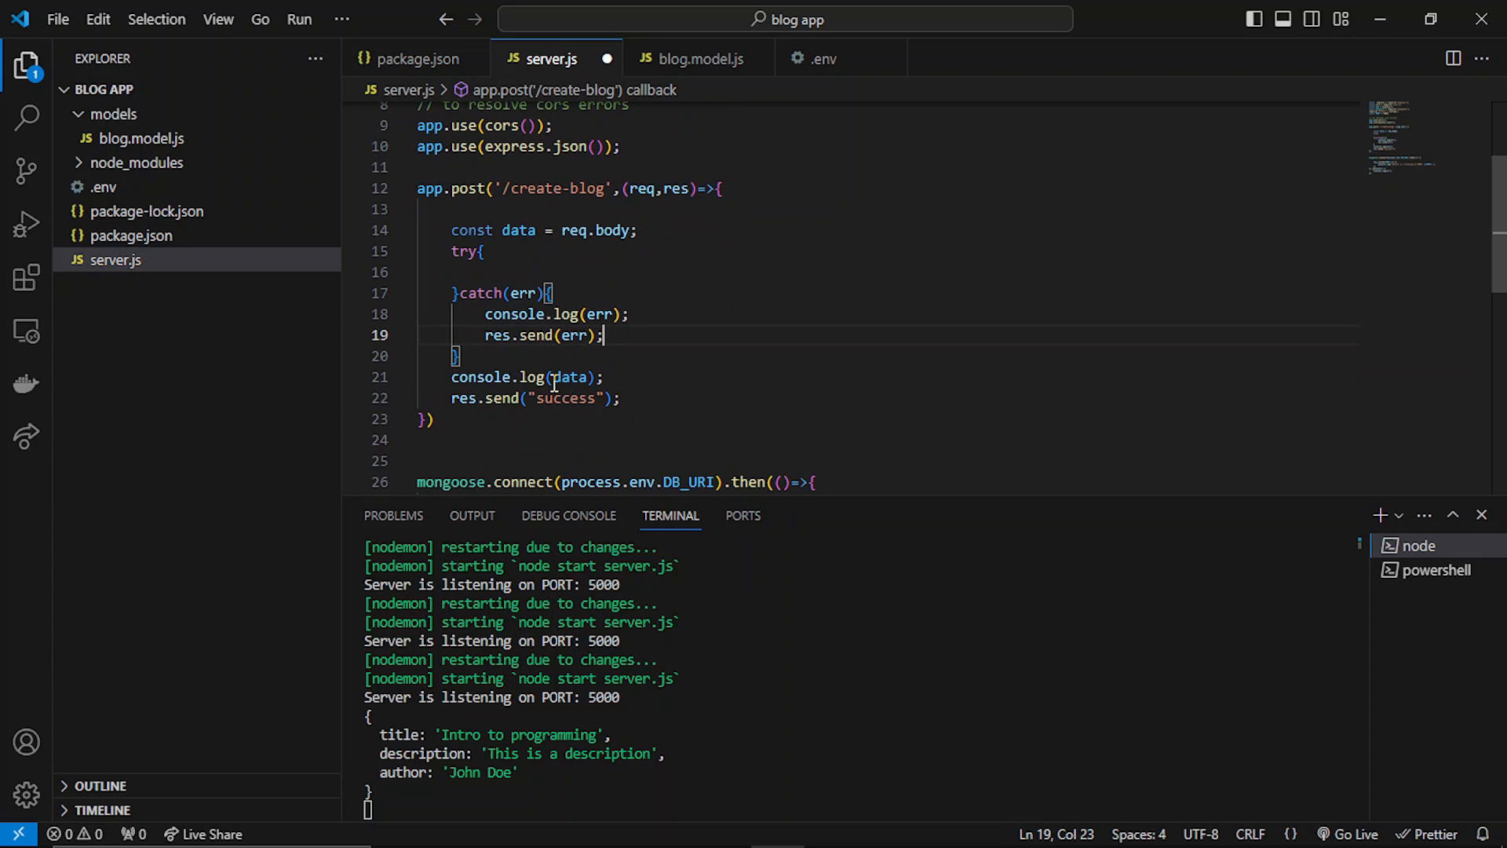
# Cut out the old console.log(data) and res.send("success") lines.
pyautogui.click(624, 397)
pyautogui.moveTo(621, 396); pyautogui.dragTo(452, 377)
pyautogui.hotkey('ctrl', 'x')
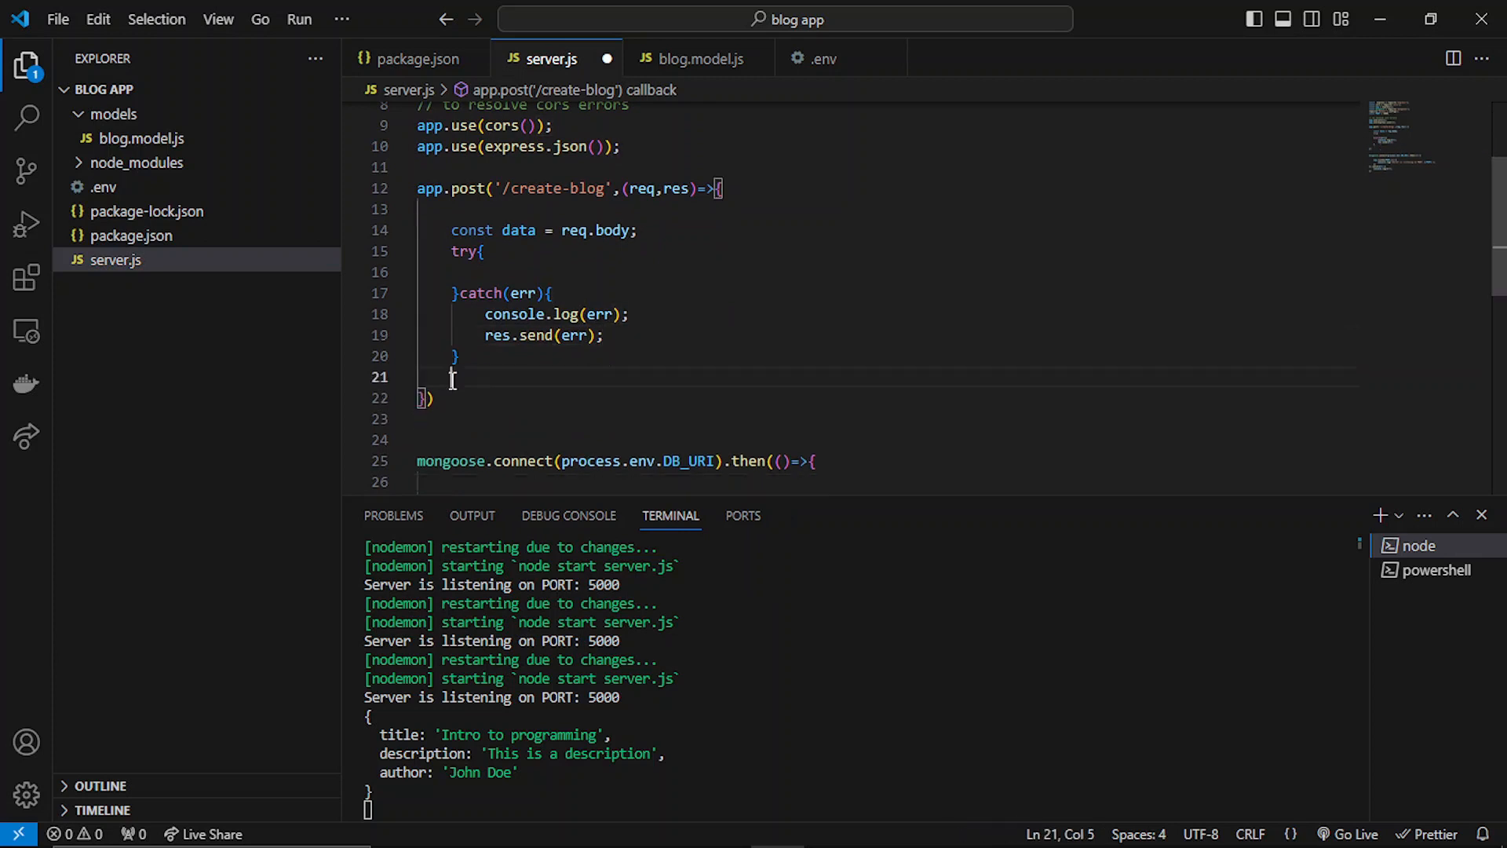
# Write 'const response = await Blog' in the try block, auto-importing the Blog model.
pyautogui.click(515, 272)
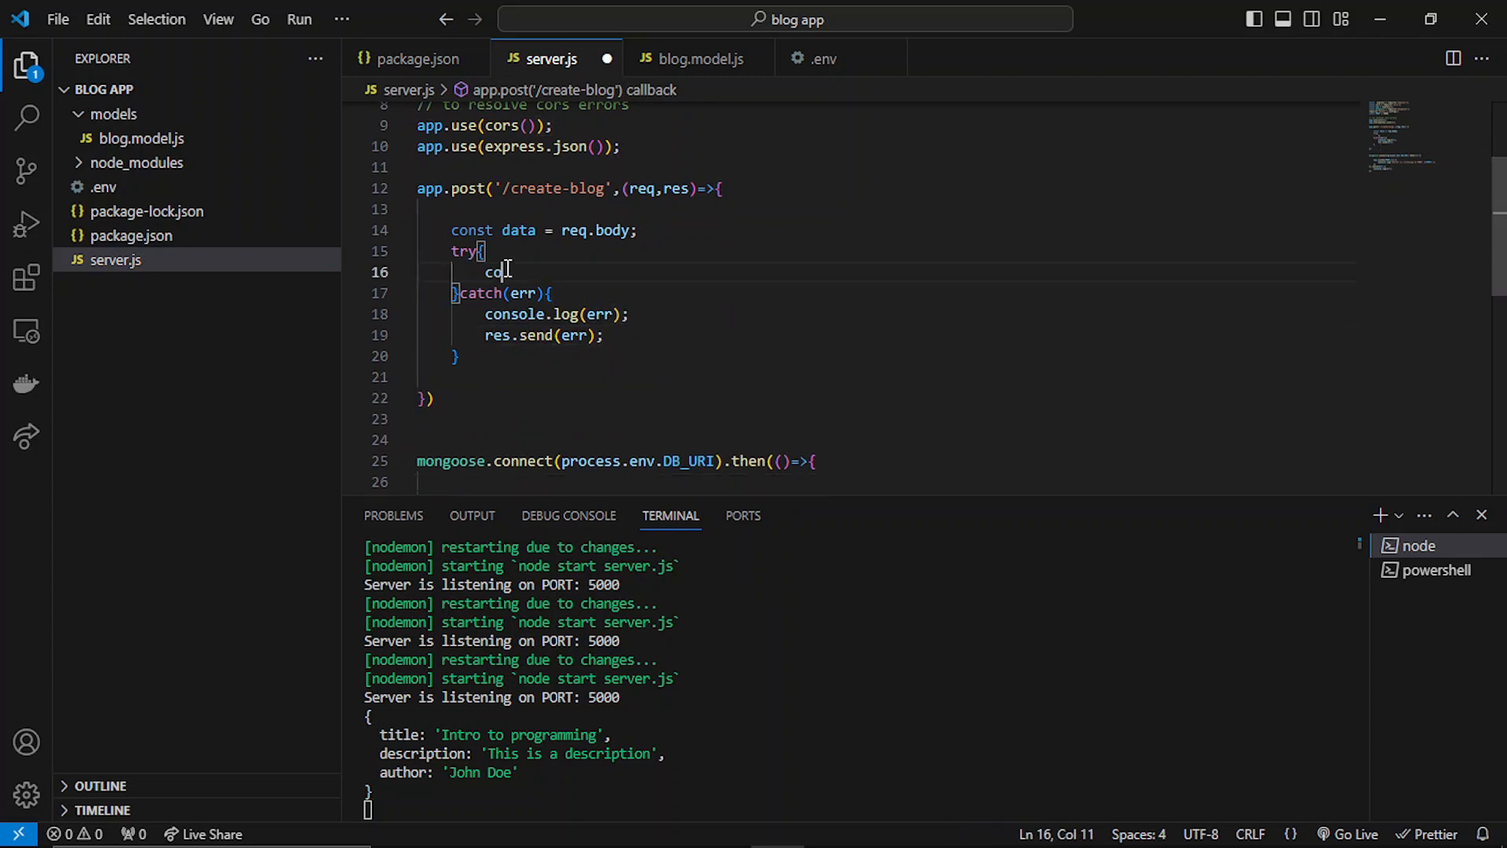
pyautogui.write('const respon')
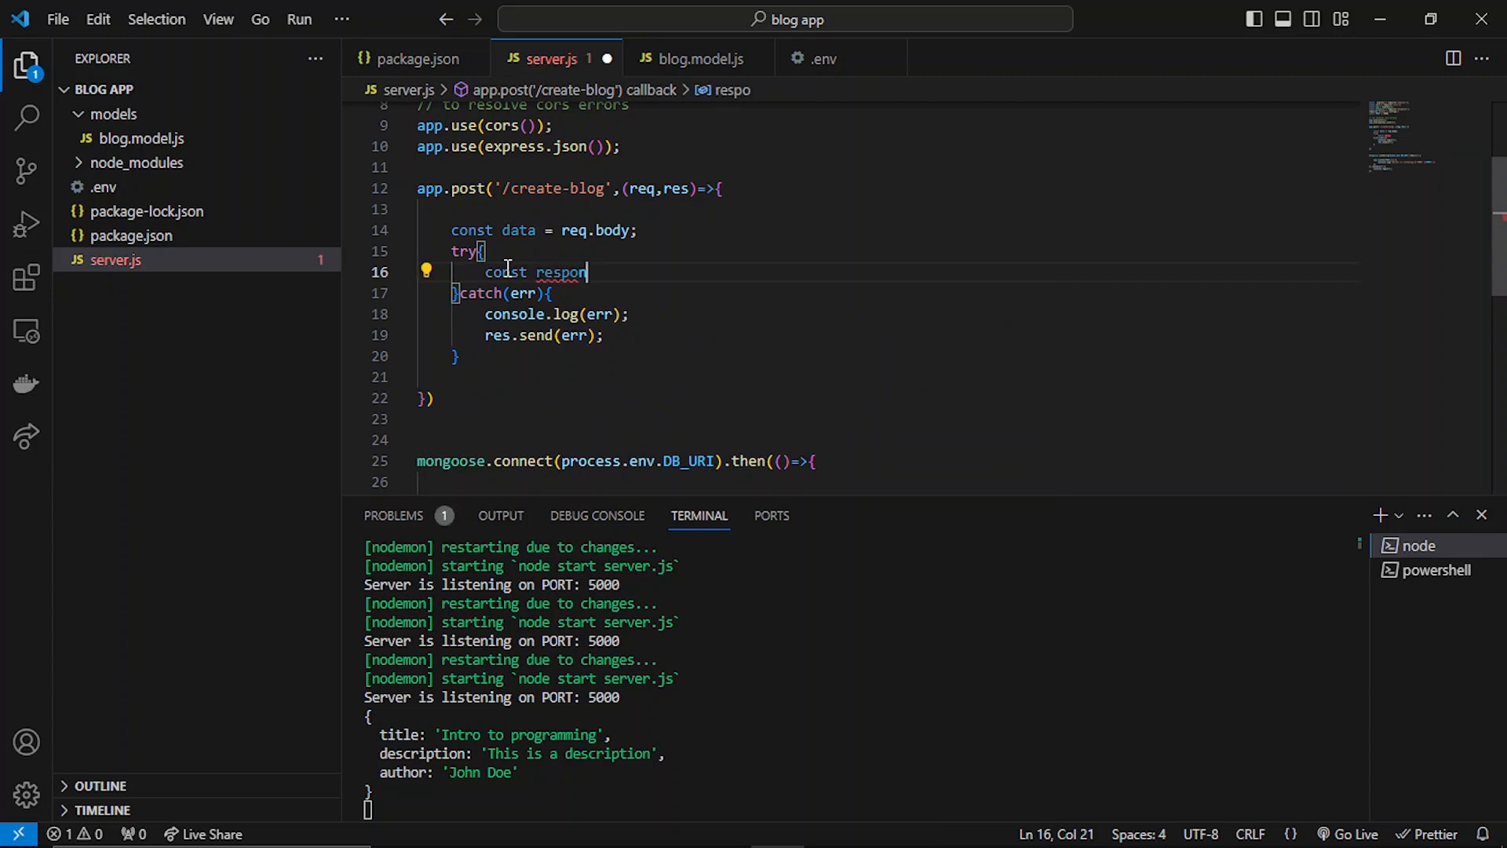
pyautogui.write('se = ')
pyautogui.write('await B')
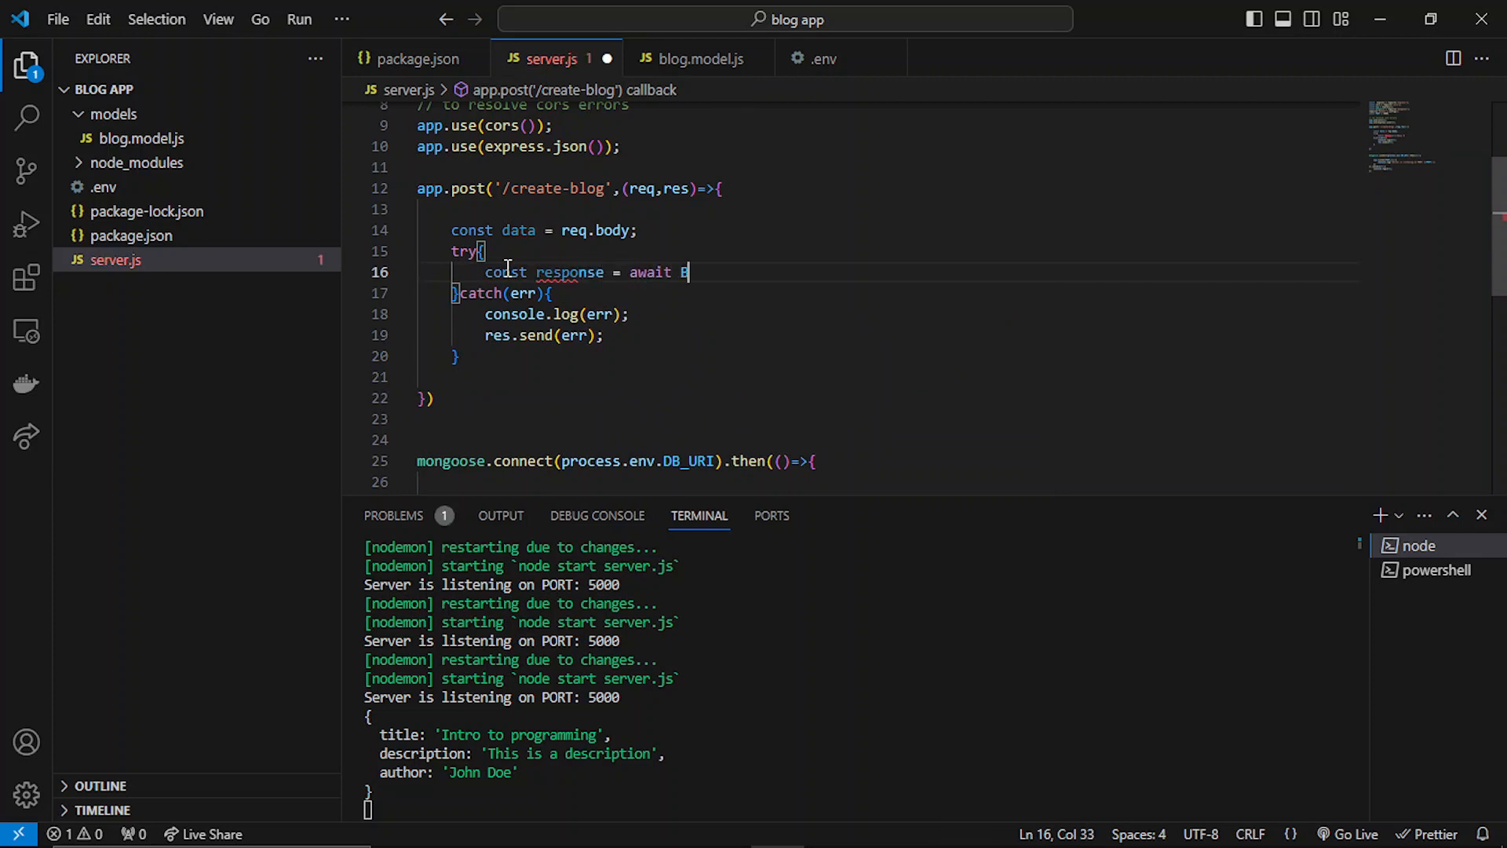
pyautogui.write('log')
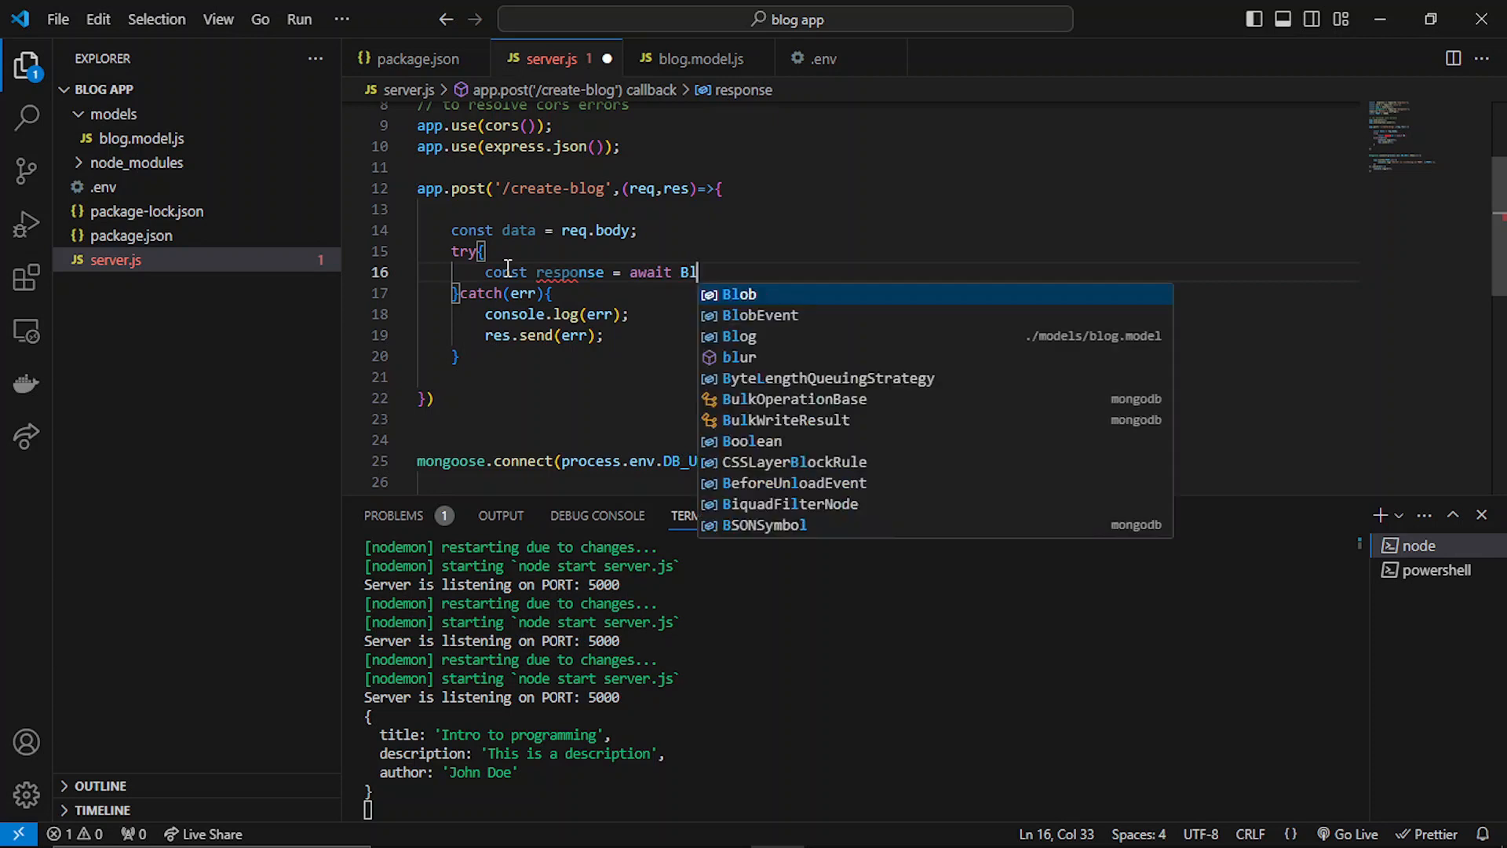
pyautogui.press('Escape')
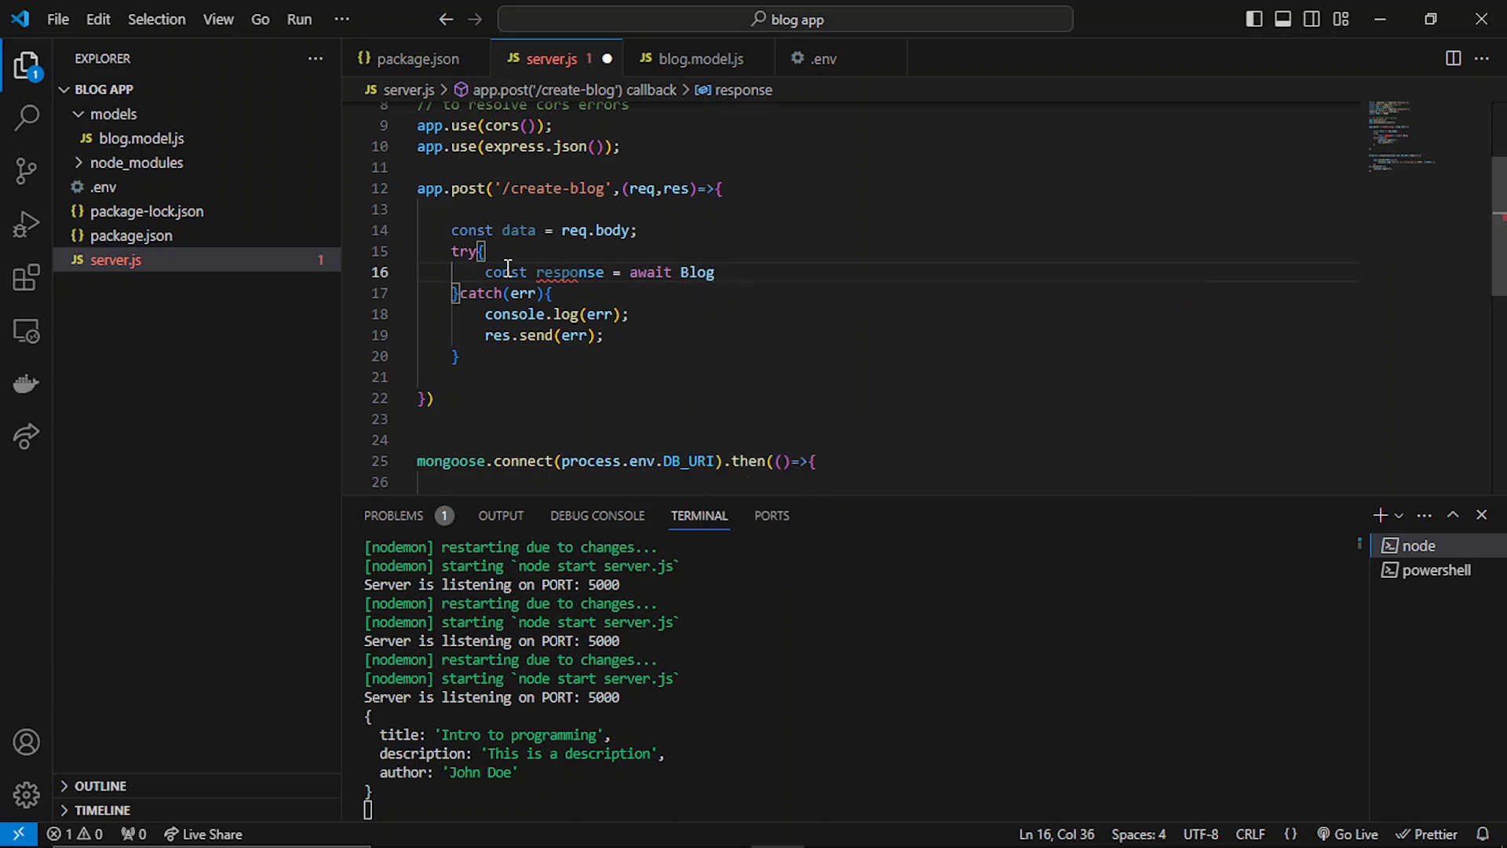
pyautogui.scroll(3, 1499, 242)
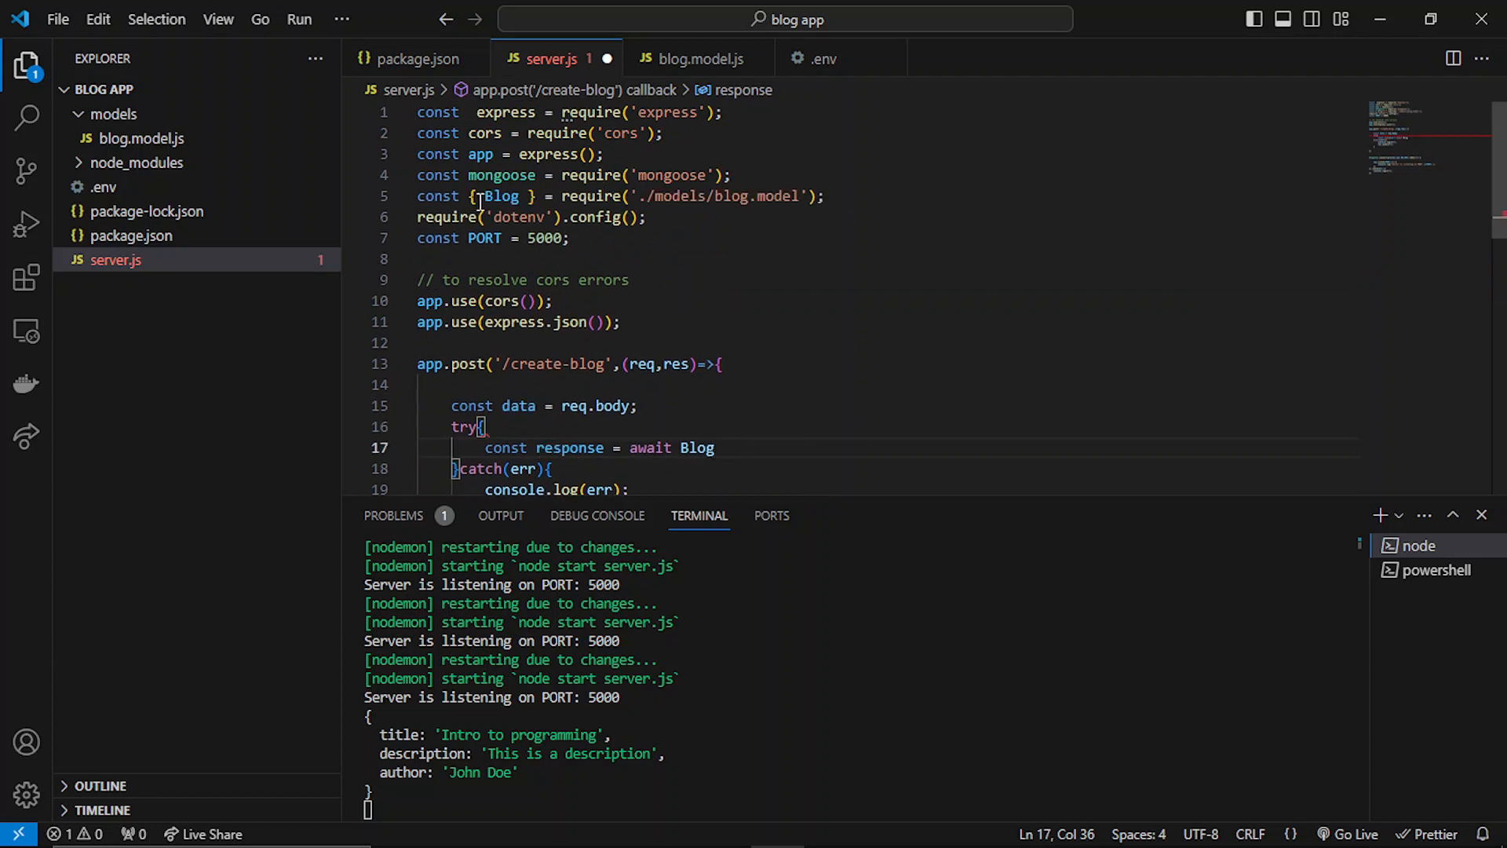
pyautogui.scroll(-2, 1498, 195)
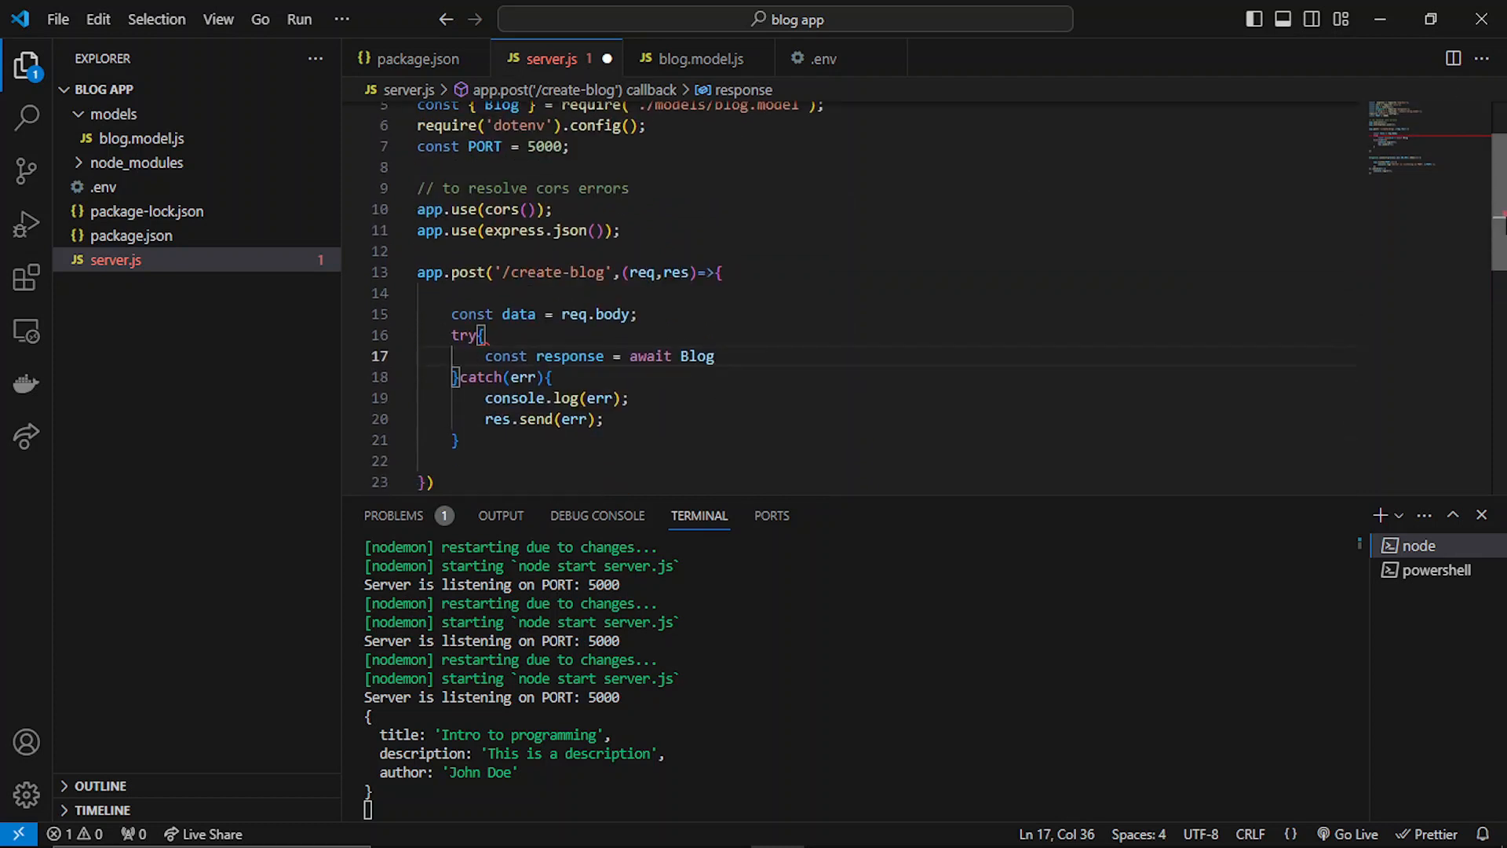
pyautogui.write('.c')
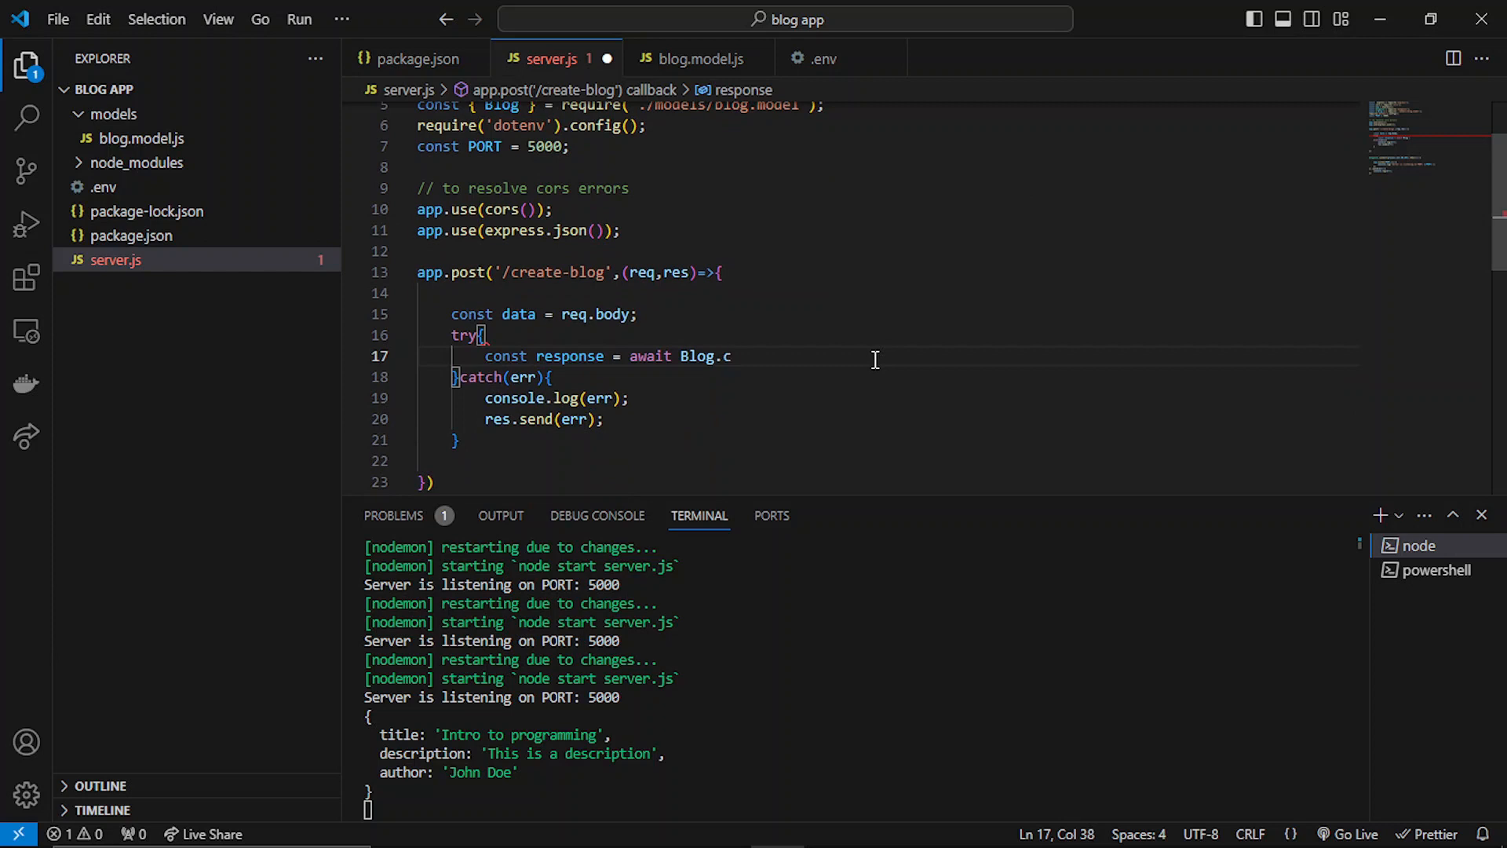
pyautogui.write('re')
# Complete Blog.create(data) and add console.log(response) below it.
pyautogui.hotkey('ctrl', 'space')
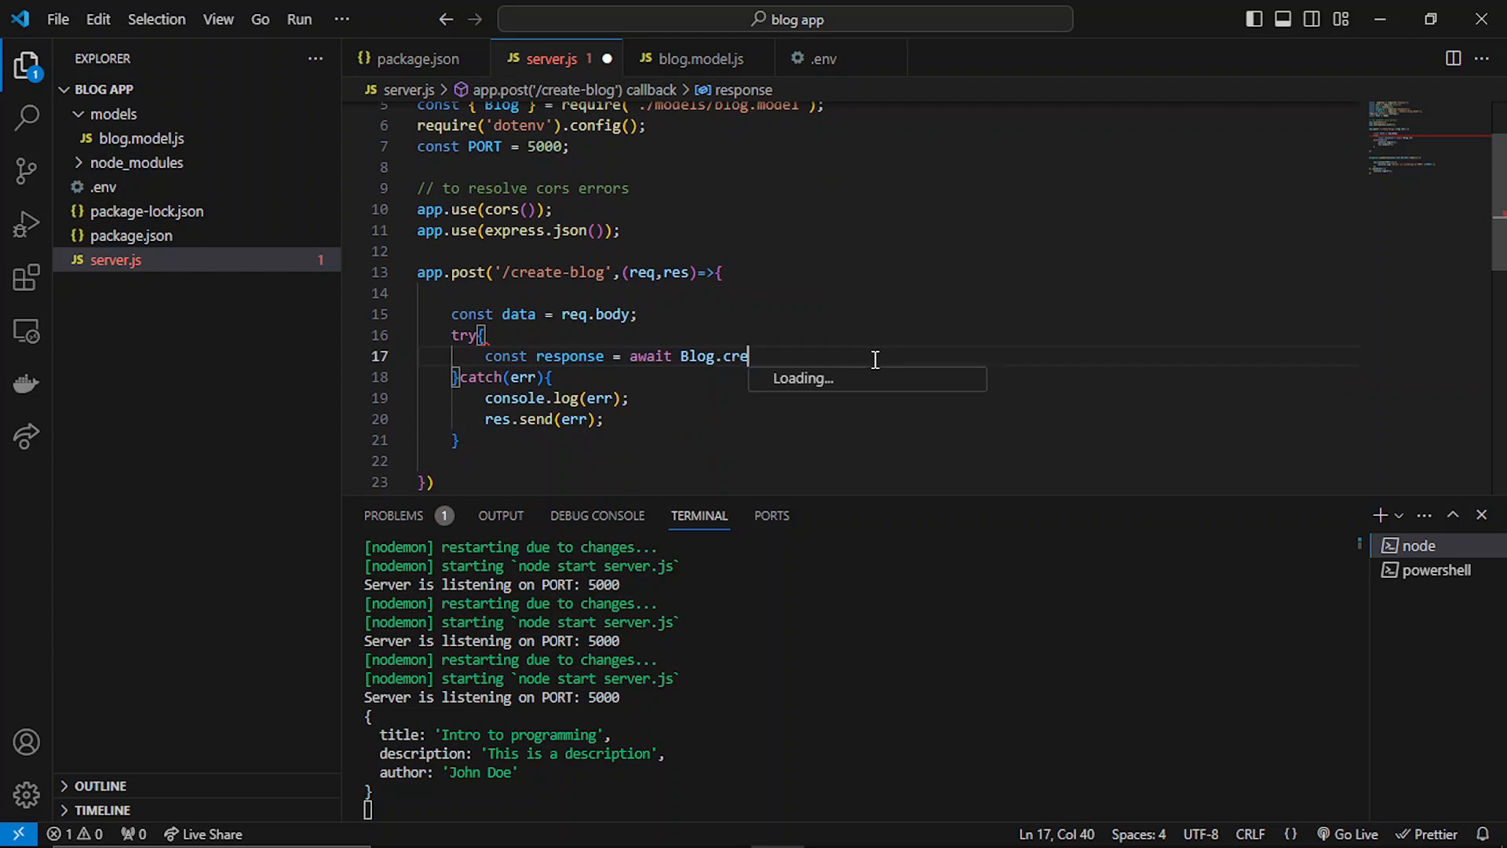
pyautogui.write('ate')
pyautogui.write('(')
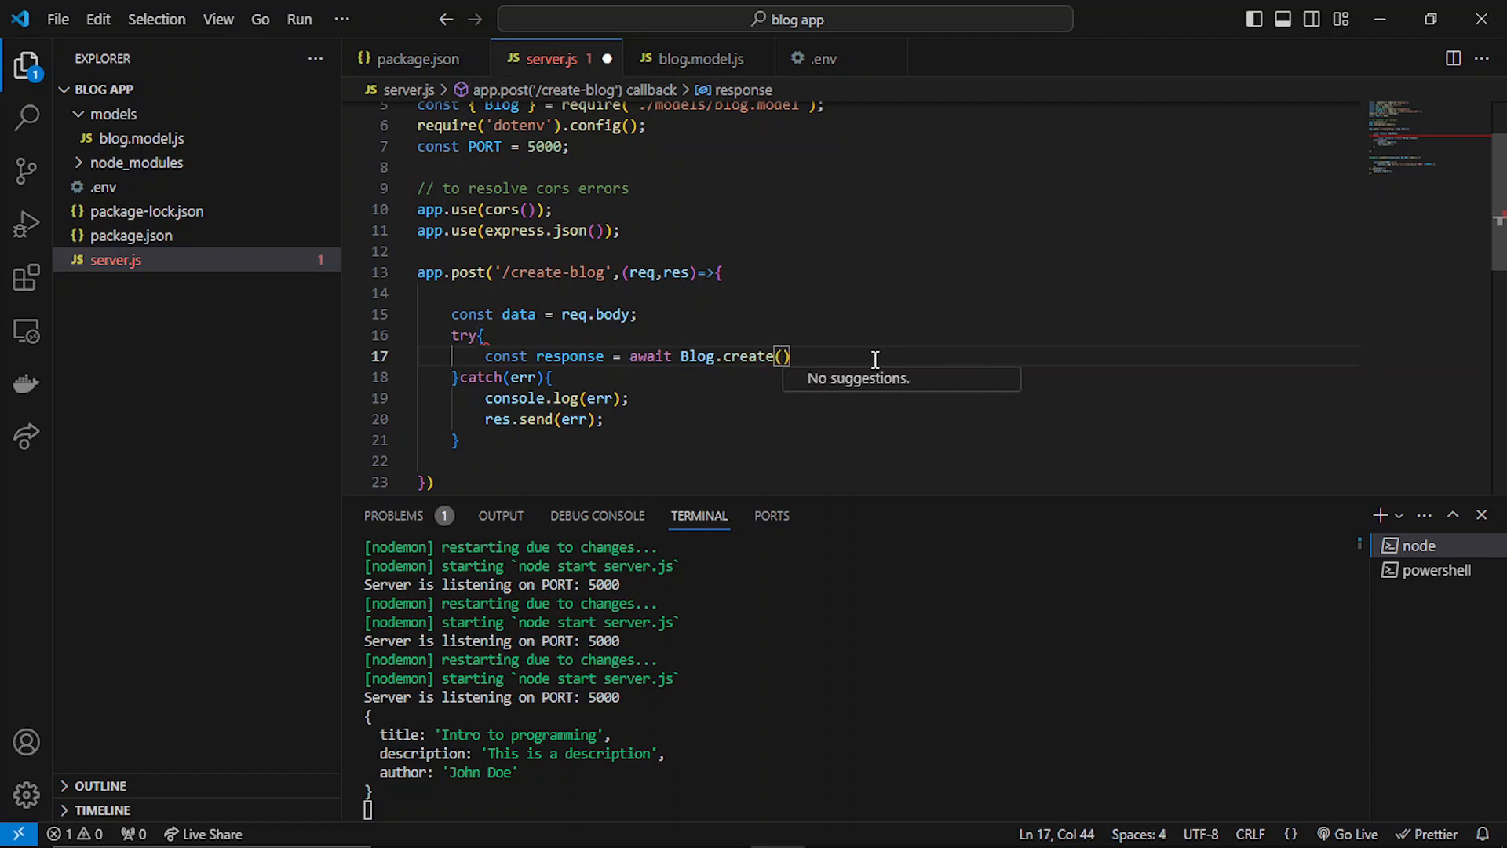
pyautogui.write('data')
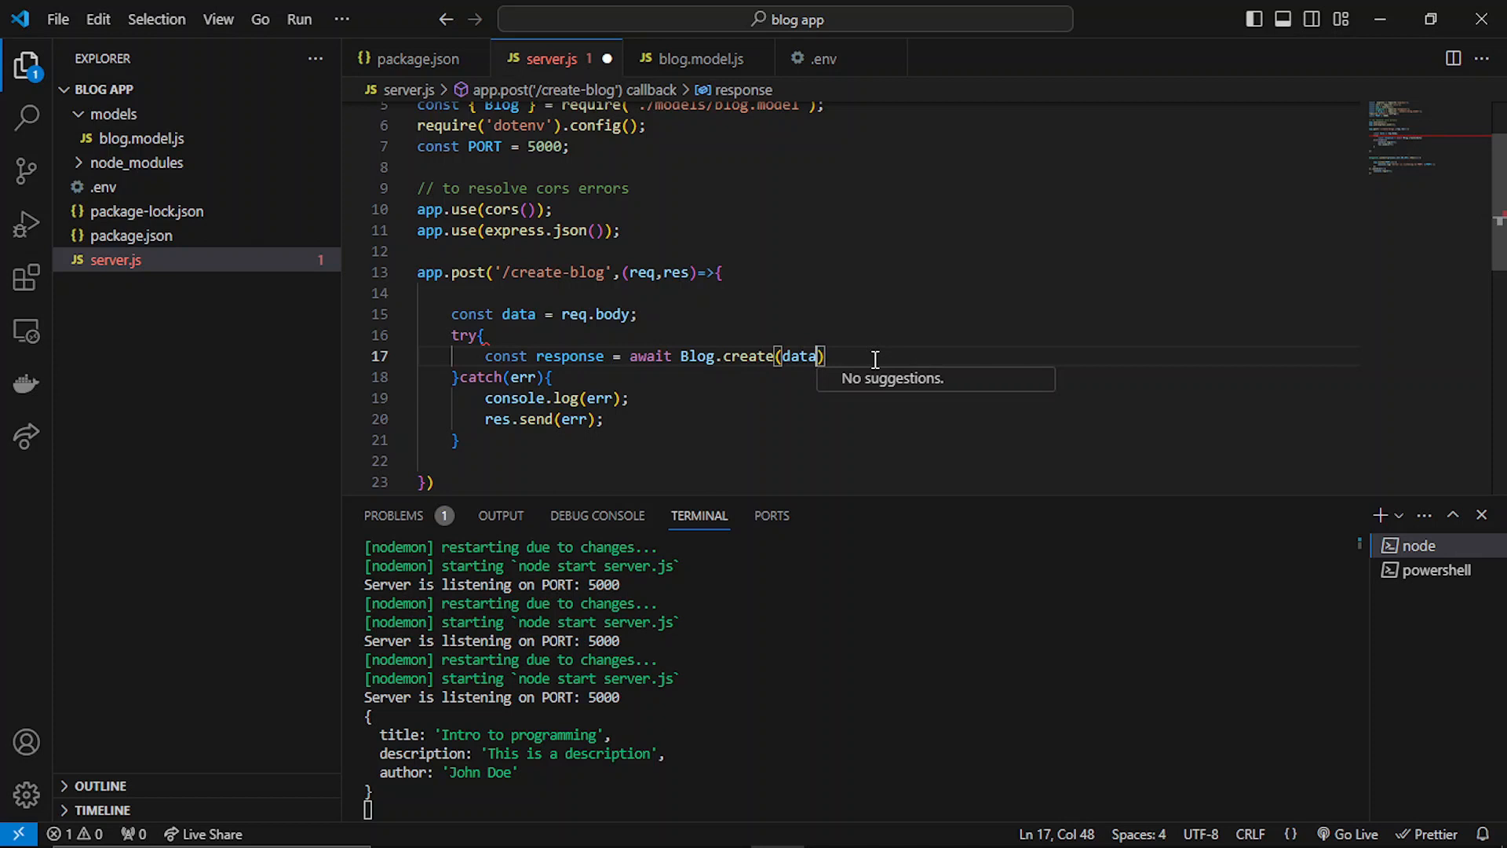
pyautogui.press('Right')
pyautogui.write(';')
pyautogui.press('Return')
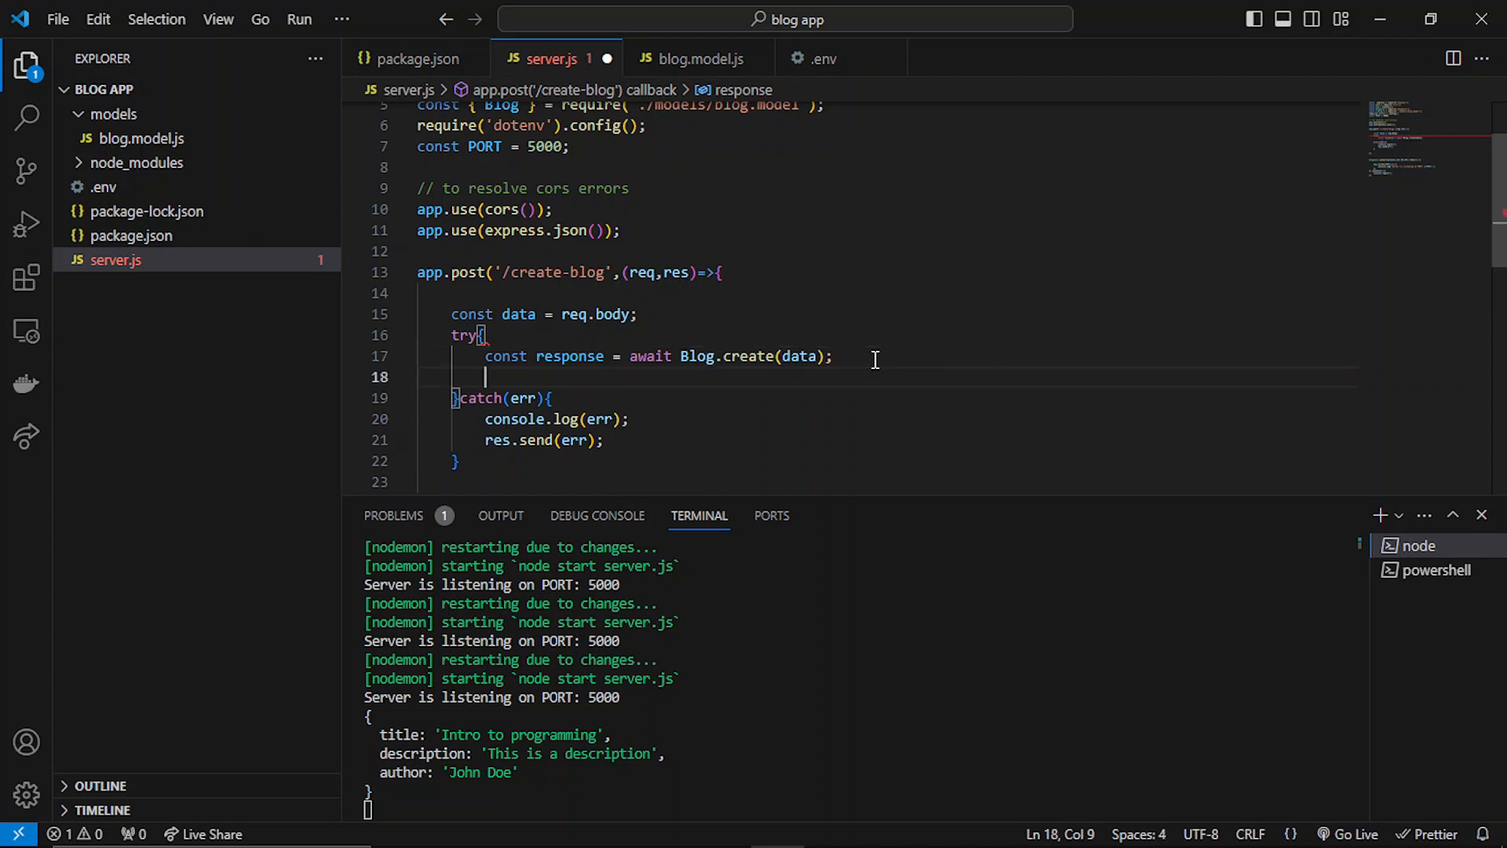
pyautogui.write('console.')
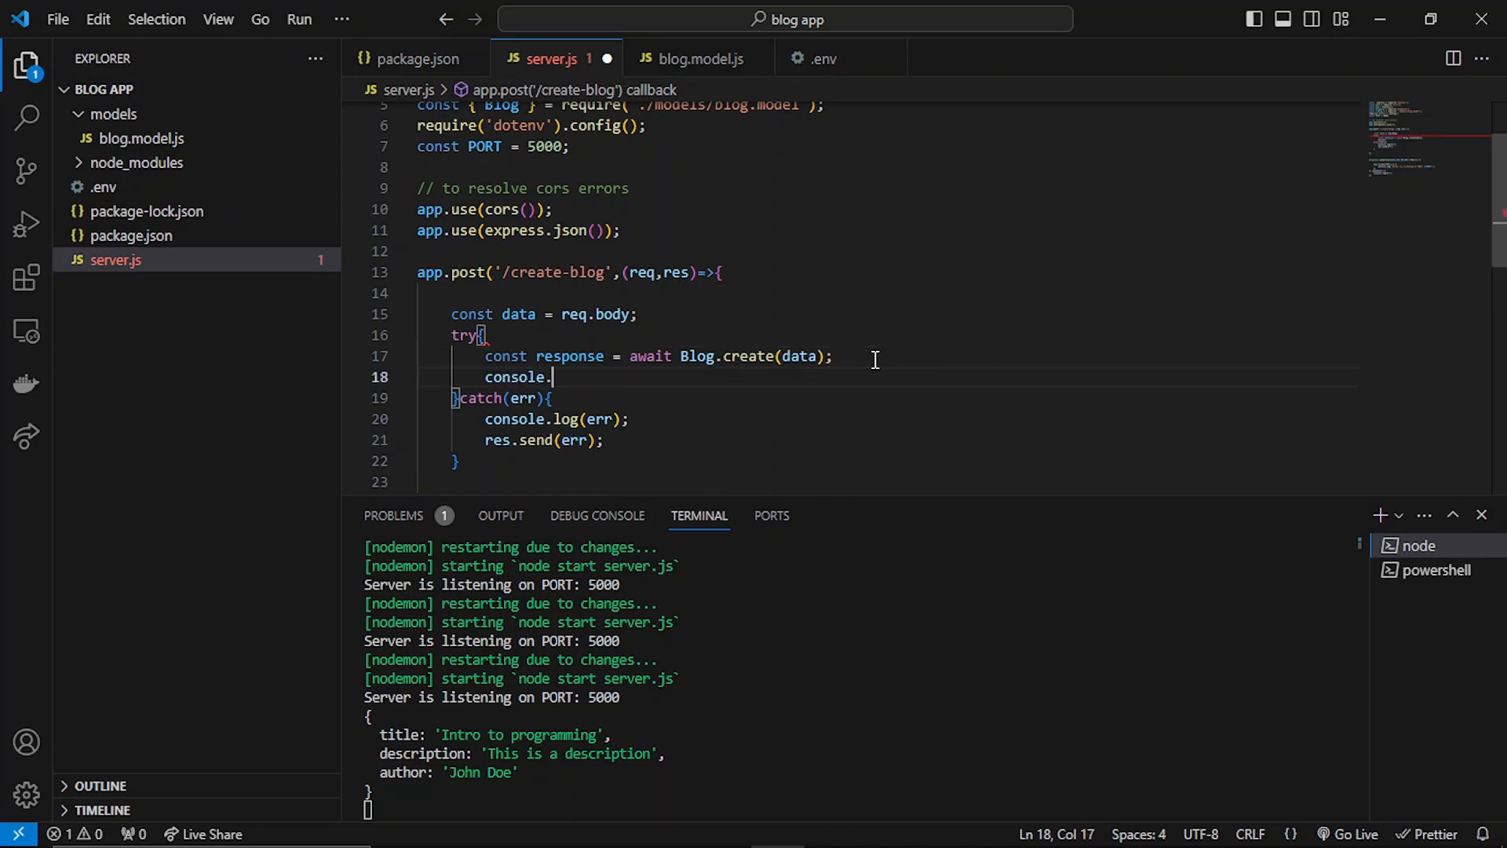
pyautogui.write('log(response.')
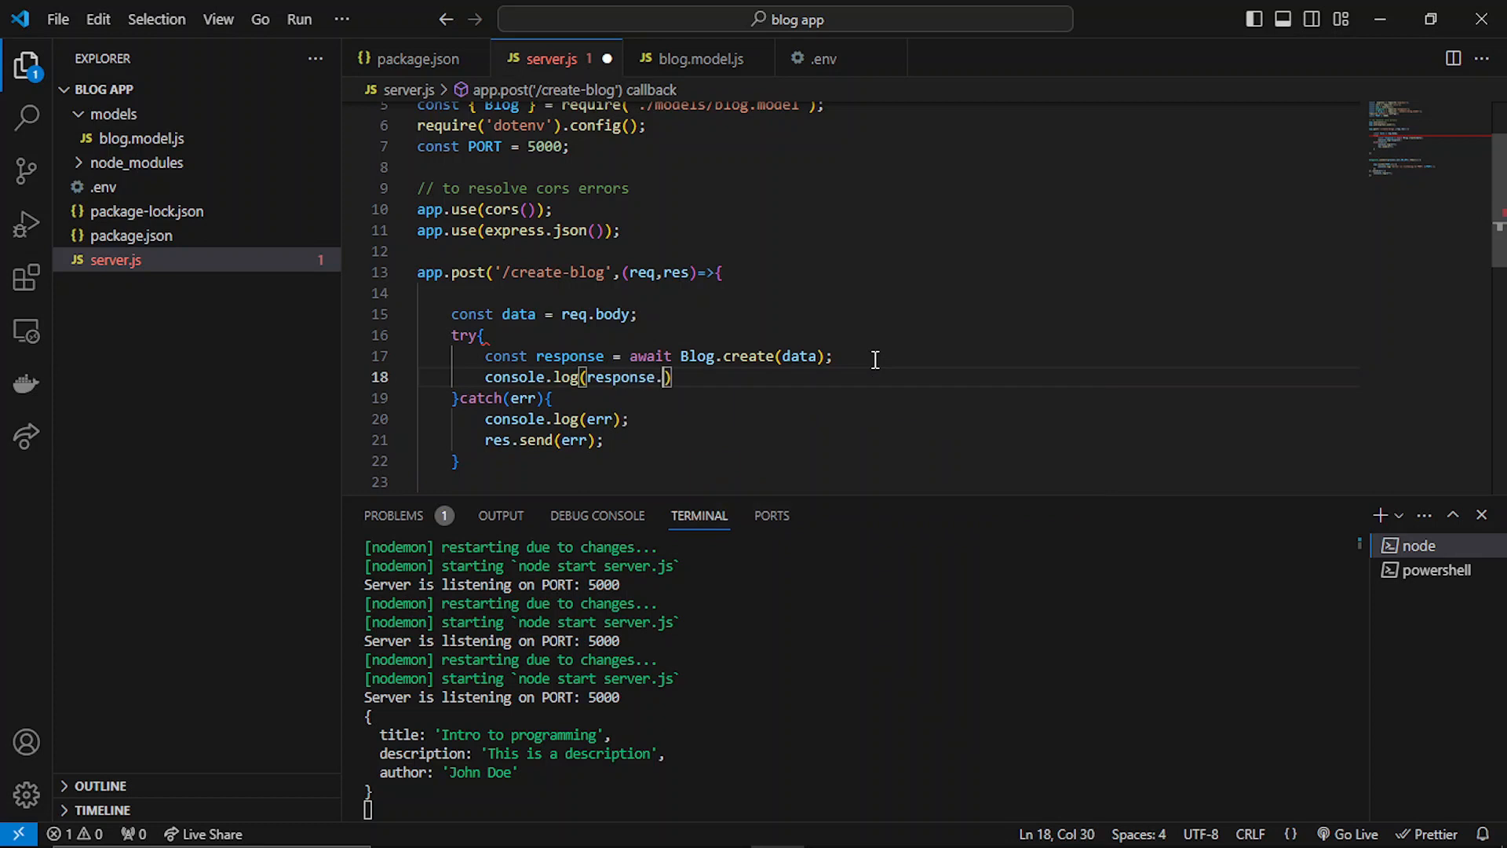
pyautogui.press('BackSpace')
pyautogui.write(';')
pyautogui.press('Return')
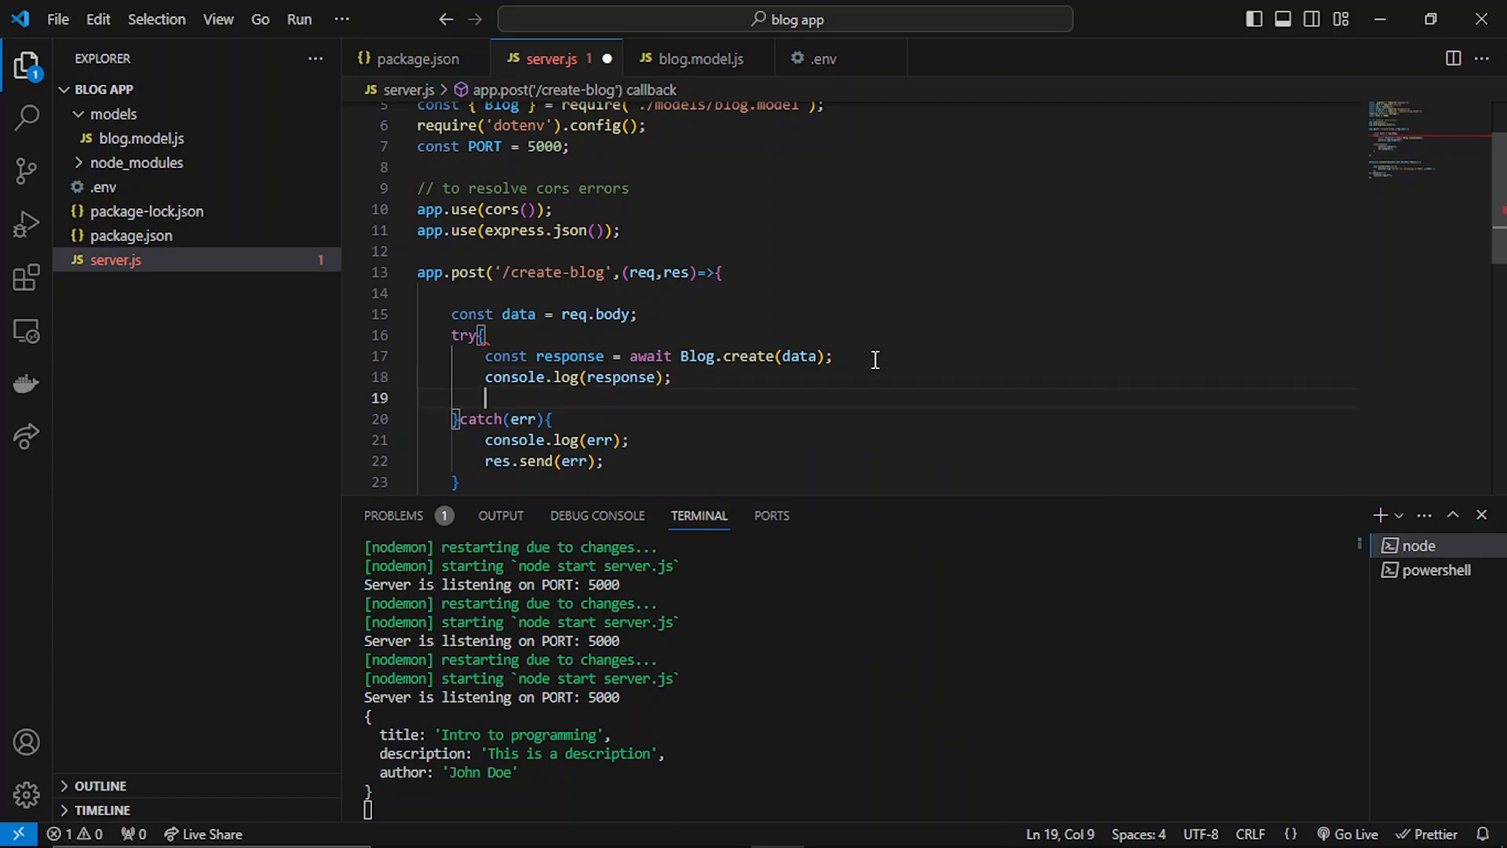
pyautogui.write('res.s')
pyautogui.write('end(')
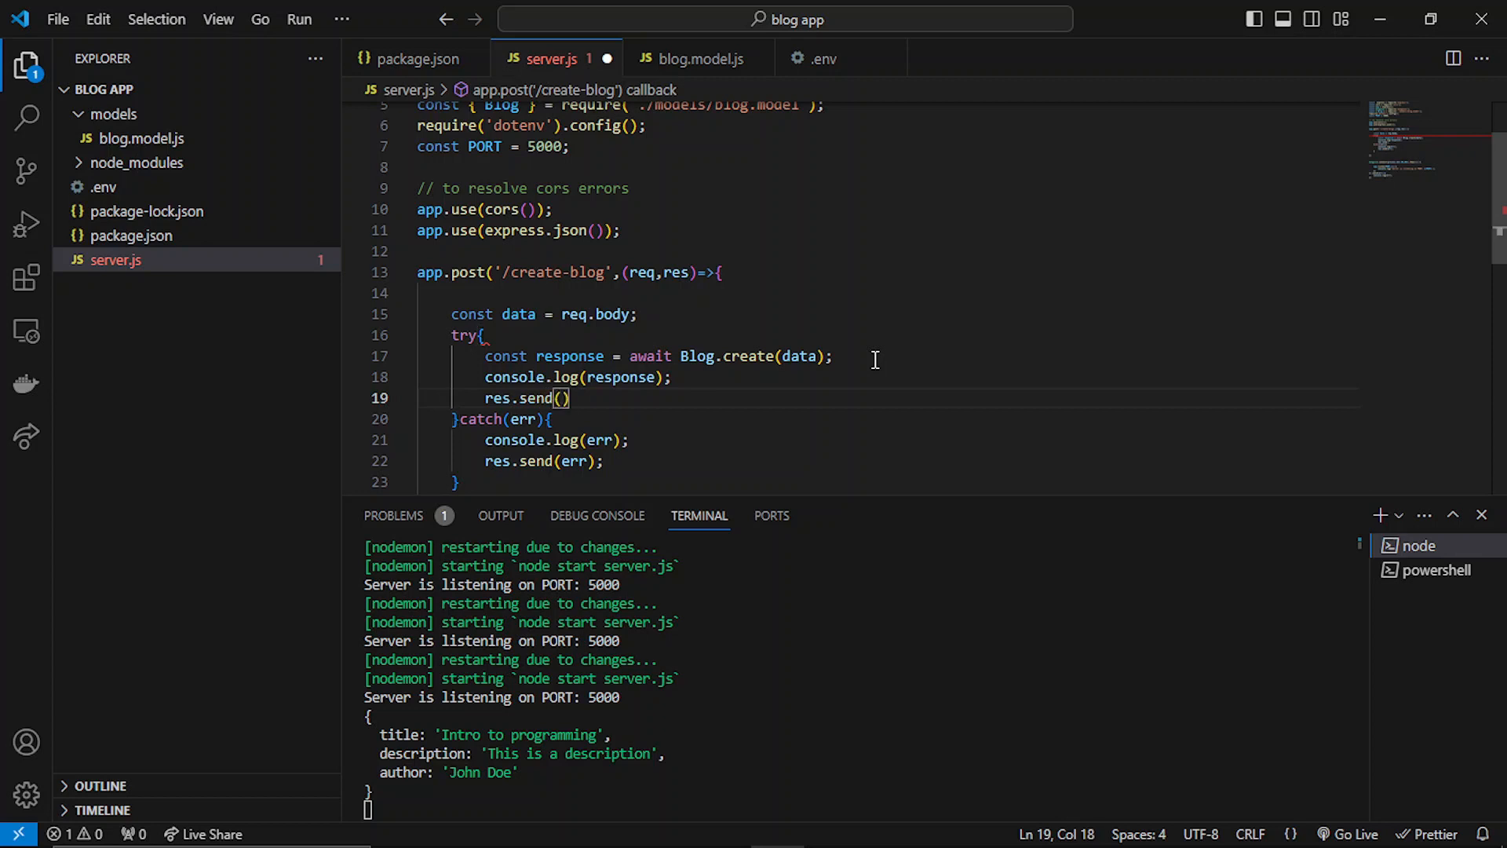
pyautogui.write('{')
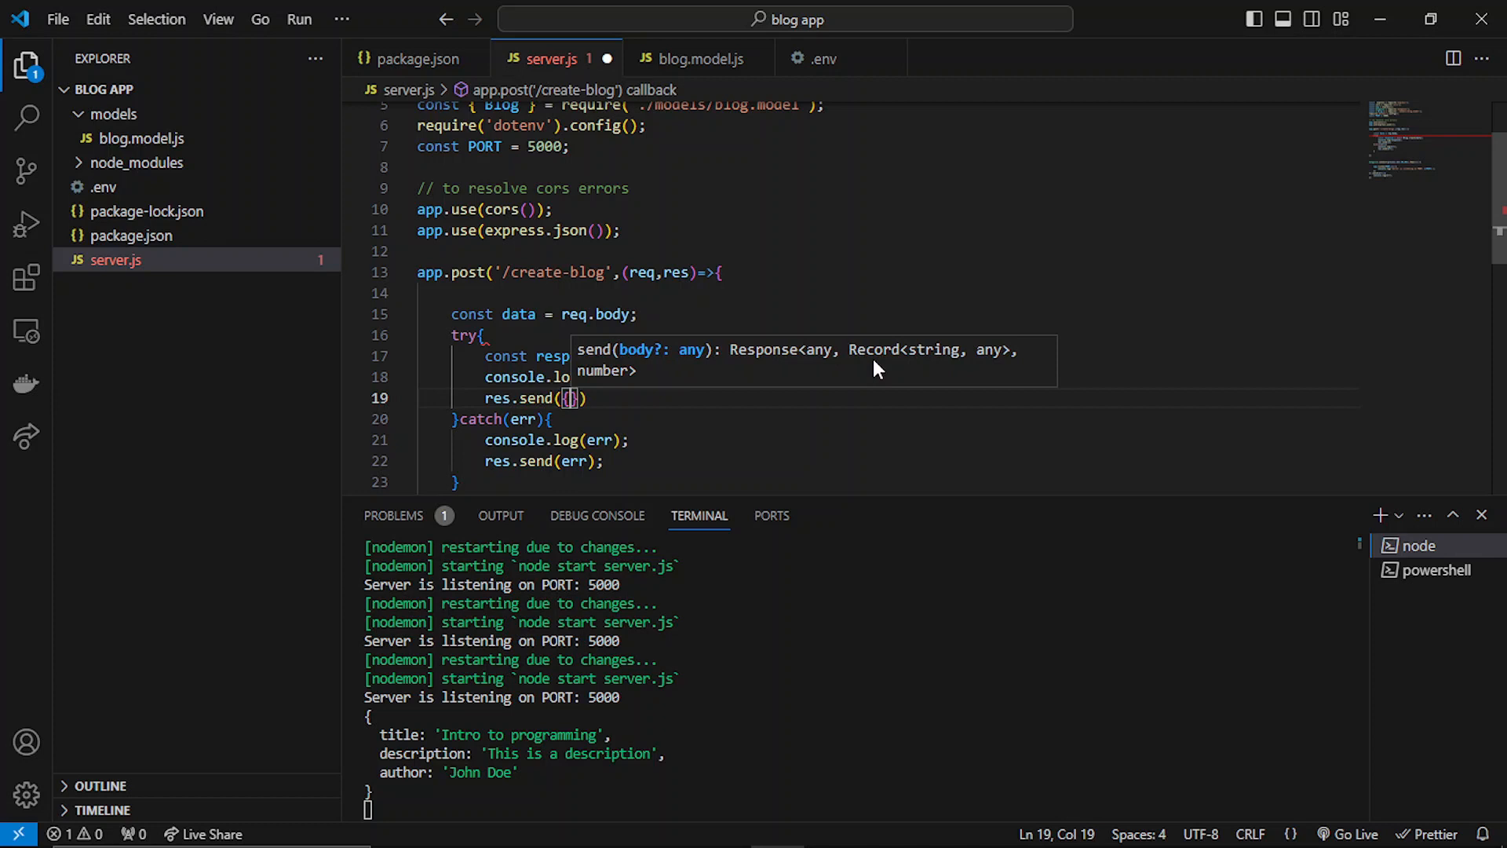
# Add res.send("success!") as the try block's reply.
pyautogui.press('BackSpace')
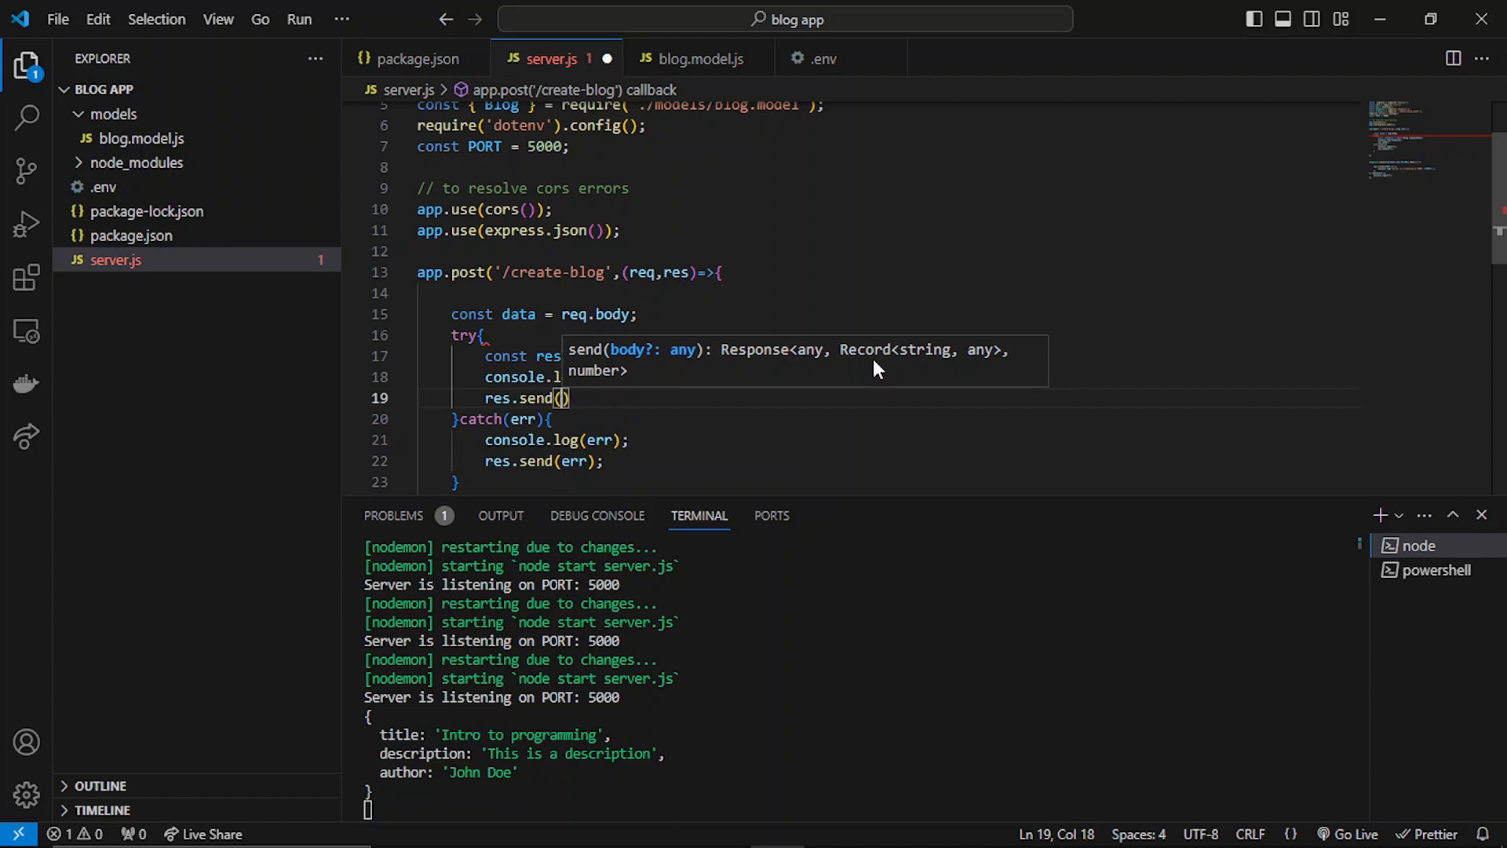
pyautogui.write('response')
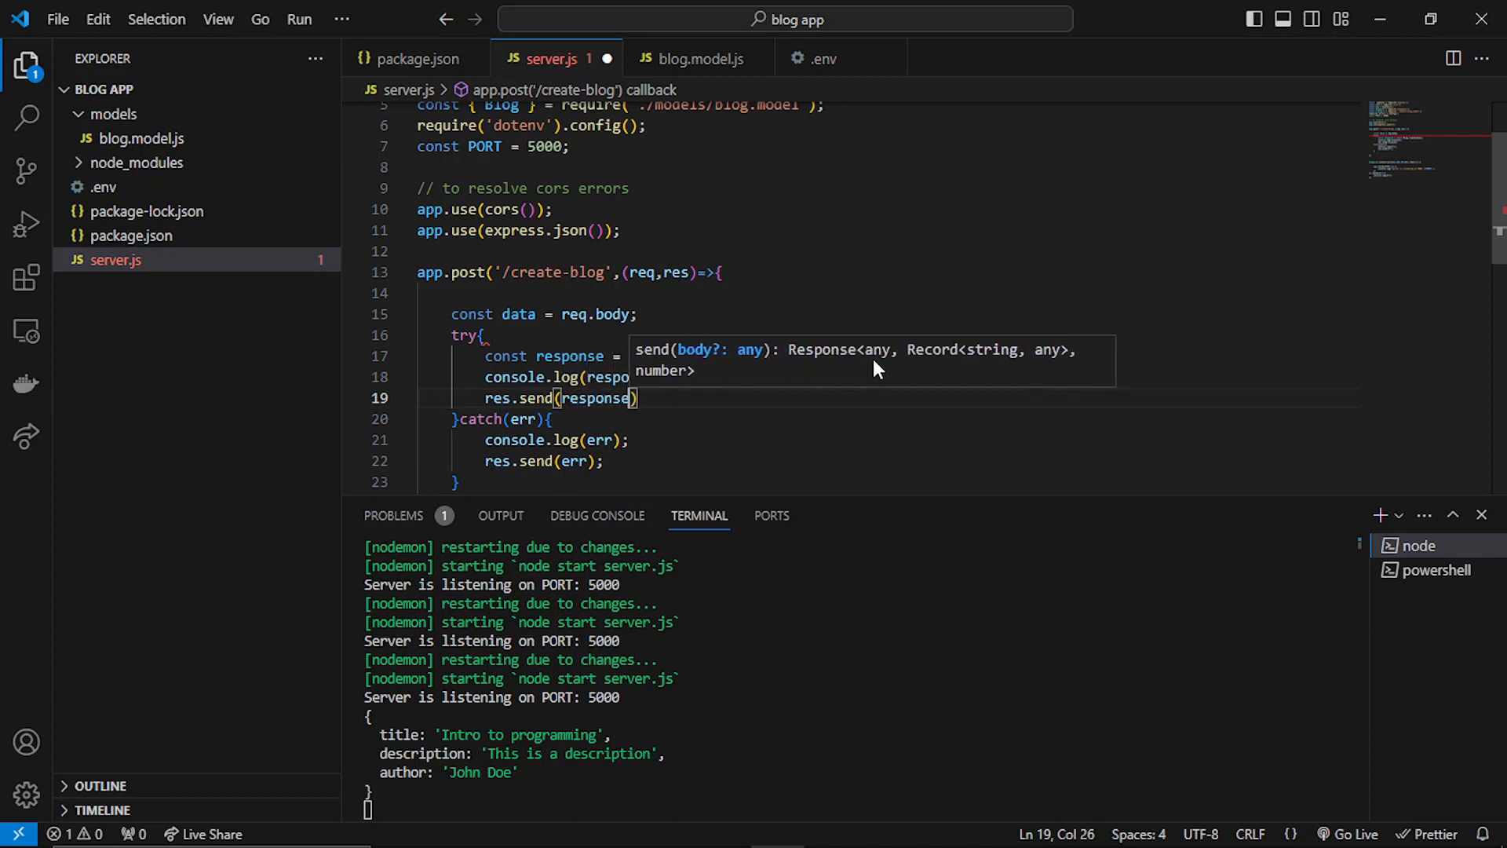
pyautogui.click(597, 398)
pyautogui.doubleClick(596, 398)
pyautogui.write('"succe')
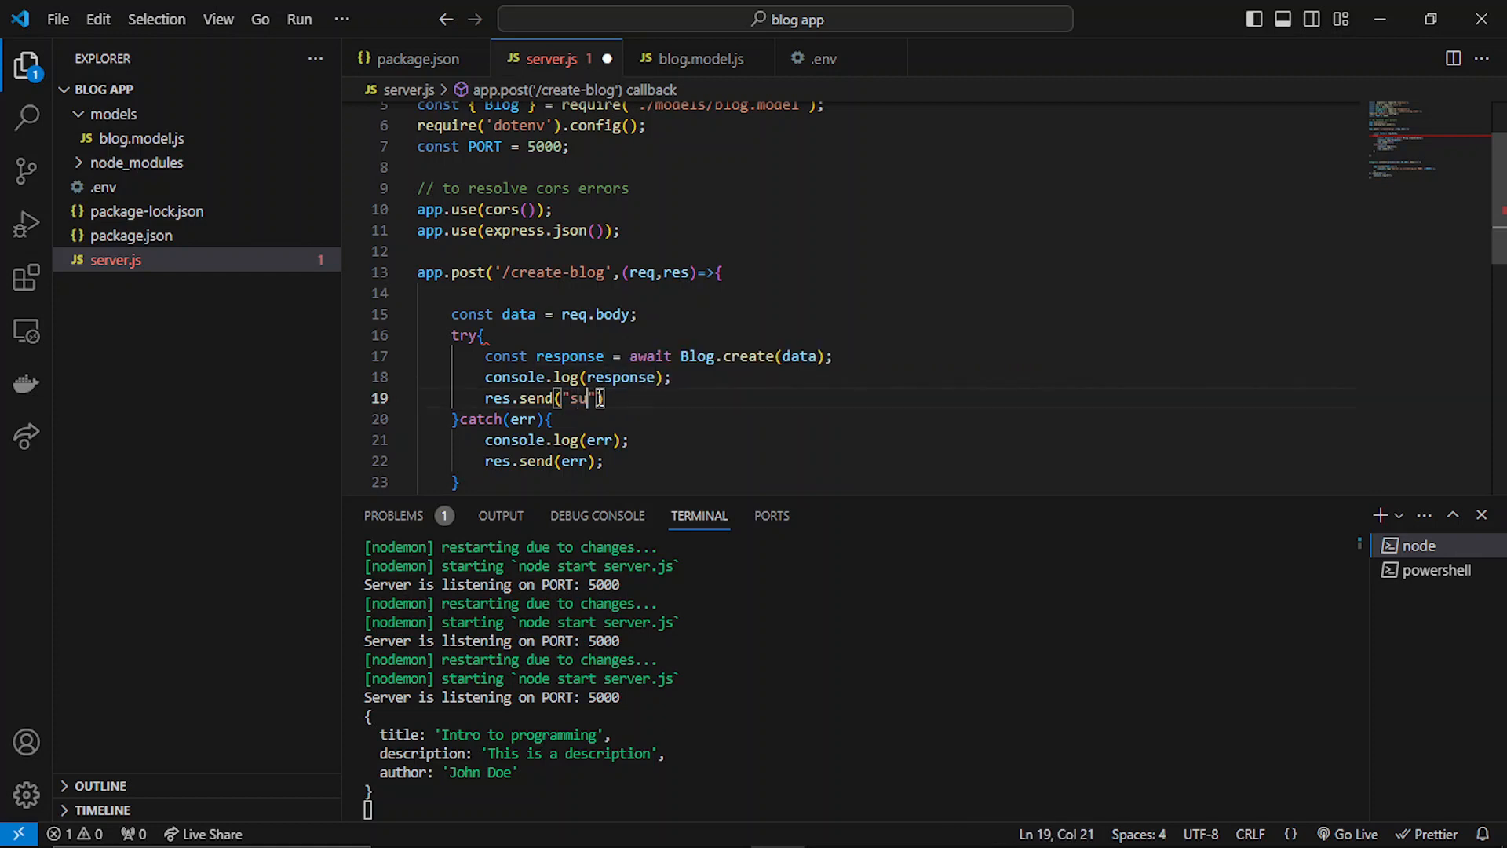
pyautogui.write('ss!')
pyautogui.press('End')
pyautogui.scroll(-2, 753, 307)
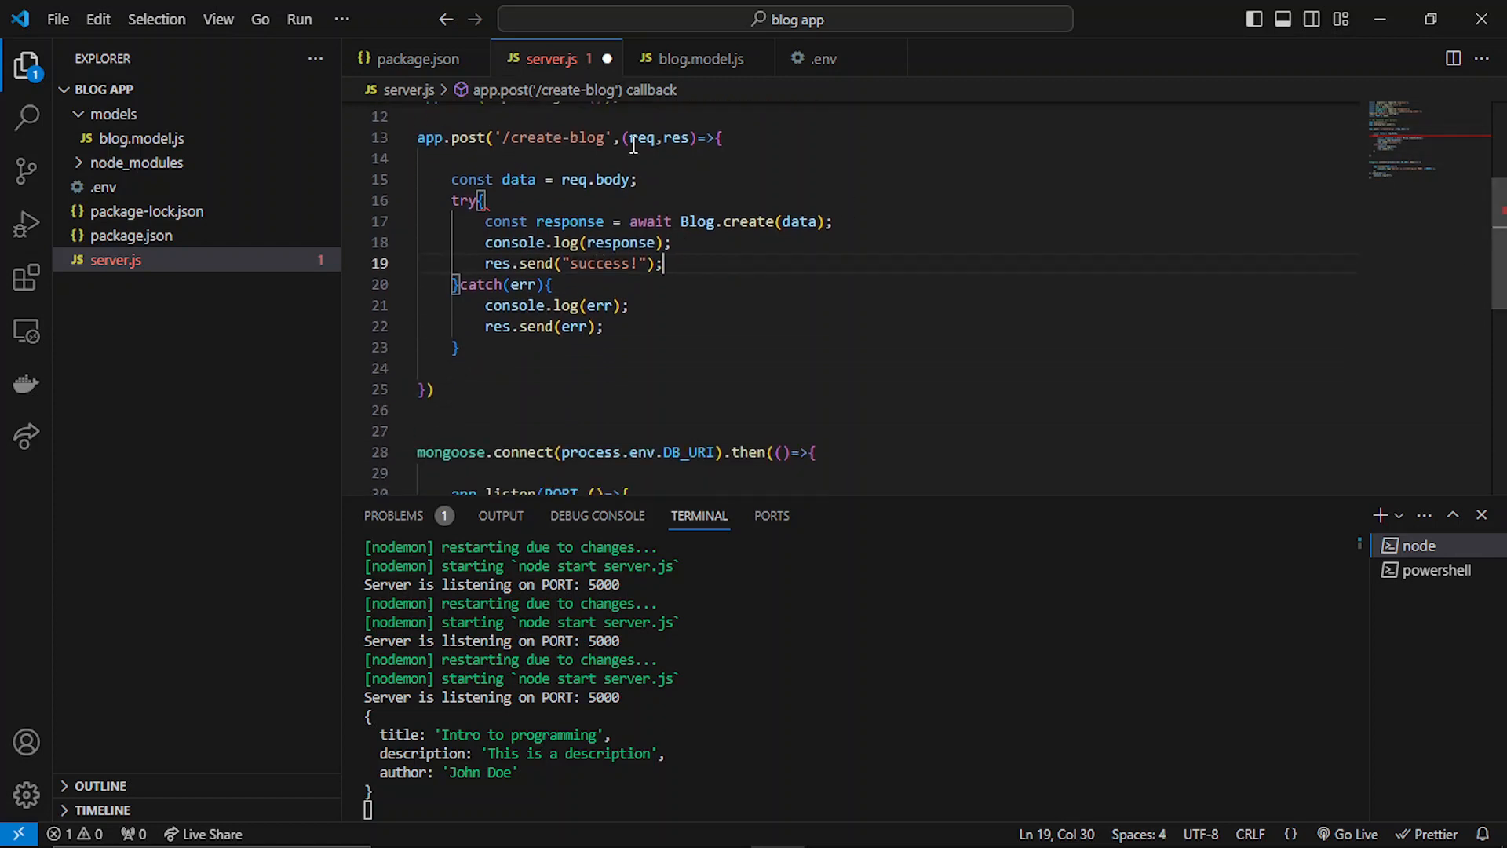
# Fix the 'asyncc' typo in the route callback and cut the 'const data = req.body' line, tidying blank lines.
pyautogui.click(624, 138)
pyautogui.scroll(1, 624, 138)
pyautogui.write('asyncc')
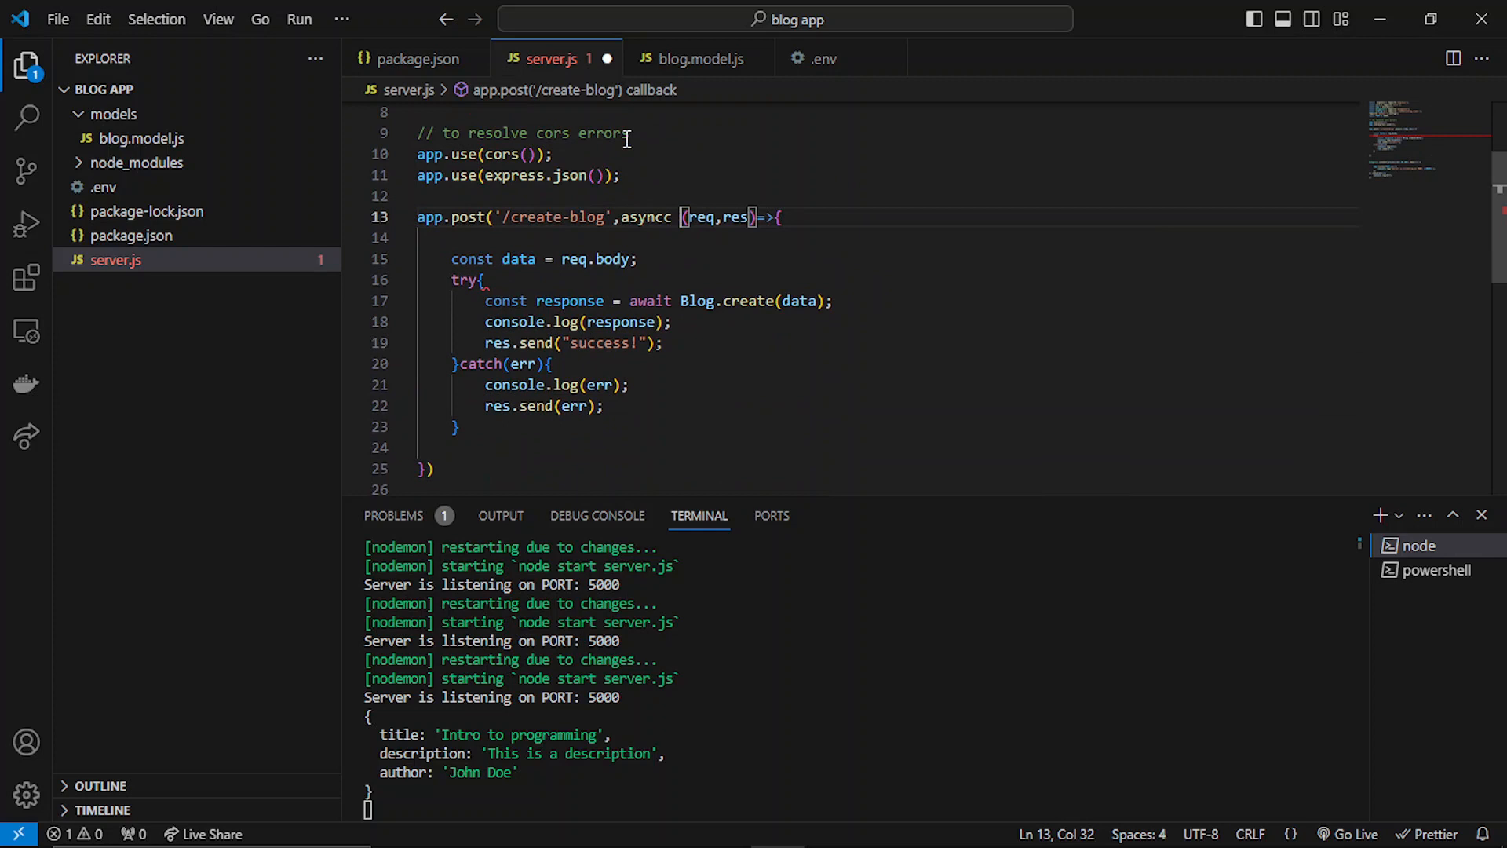
pyautogui.press('BackSpace')
pyautogui.press('BackSpace')
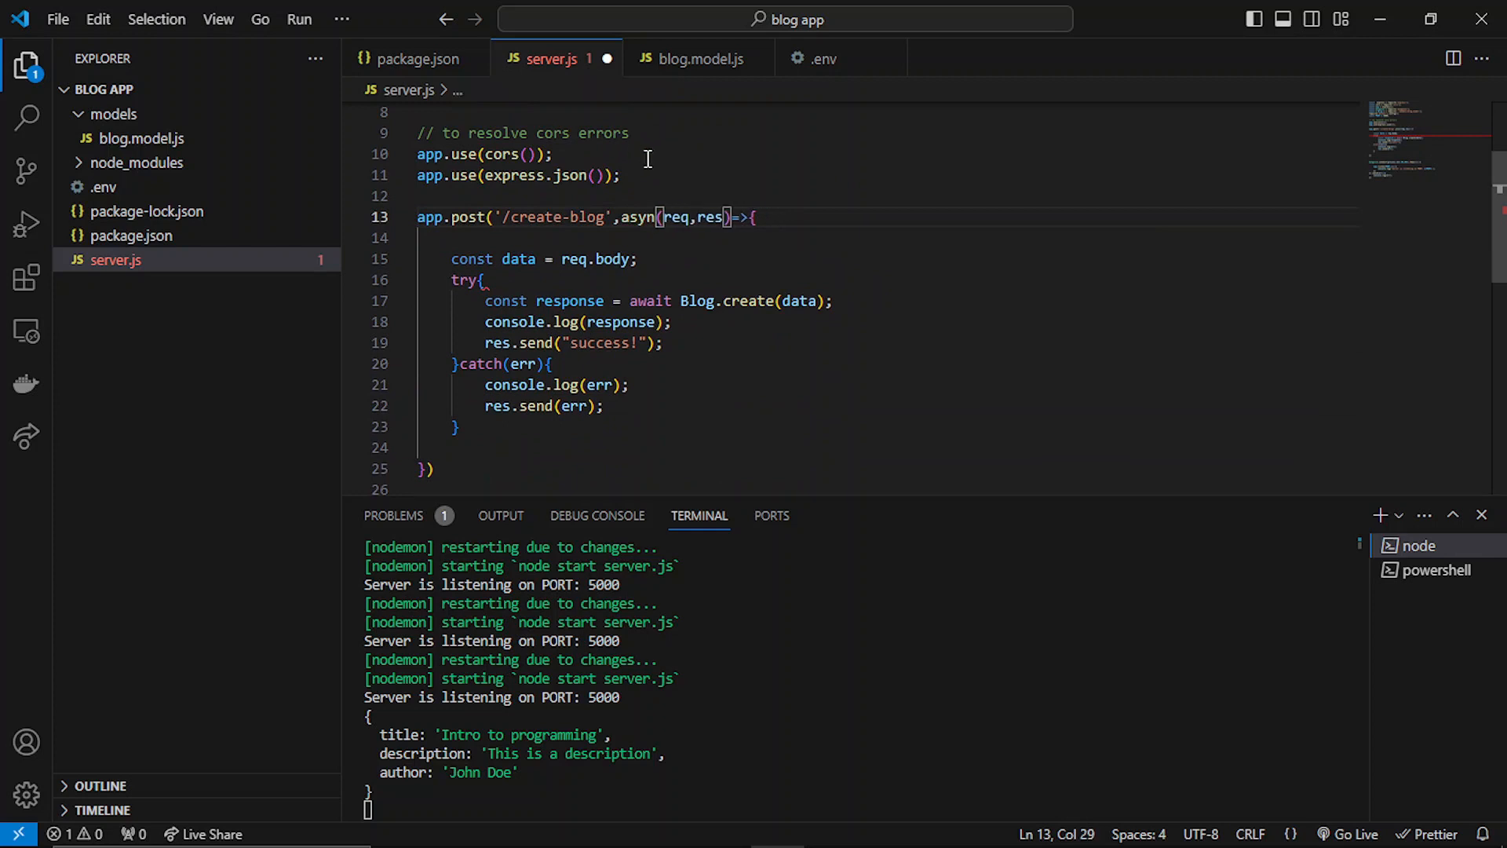
pyautogui.write('c')
pyautogui.click(486, 280)
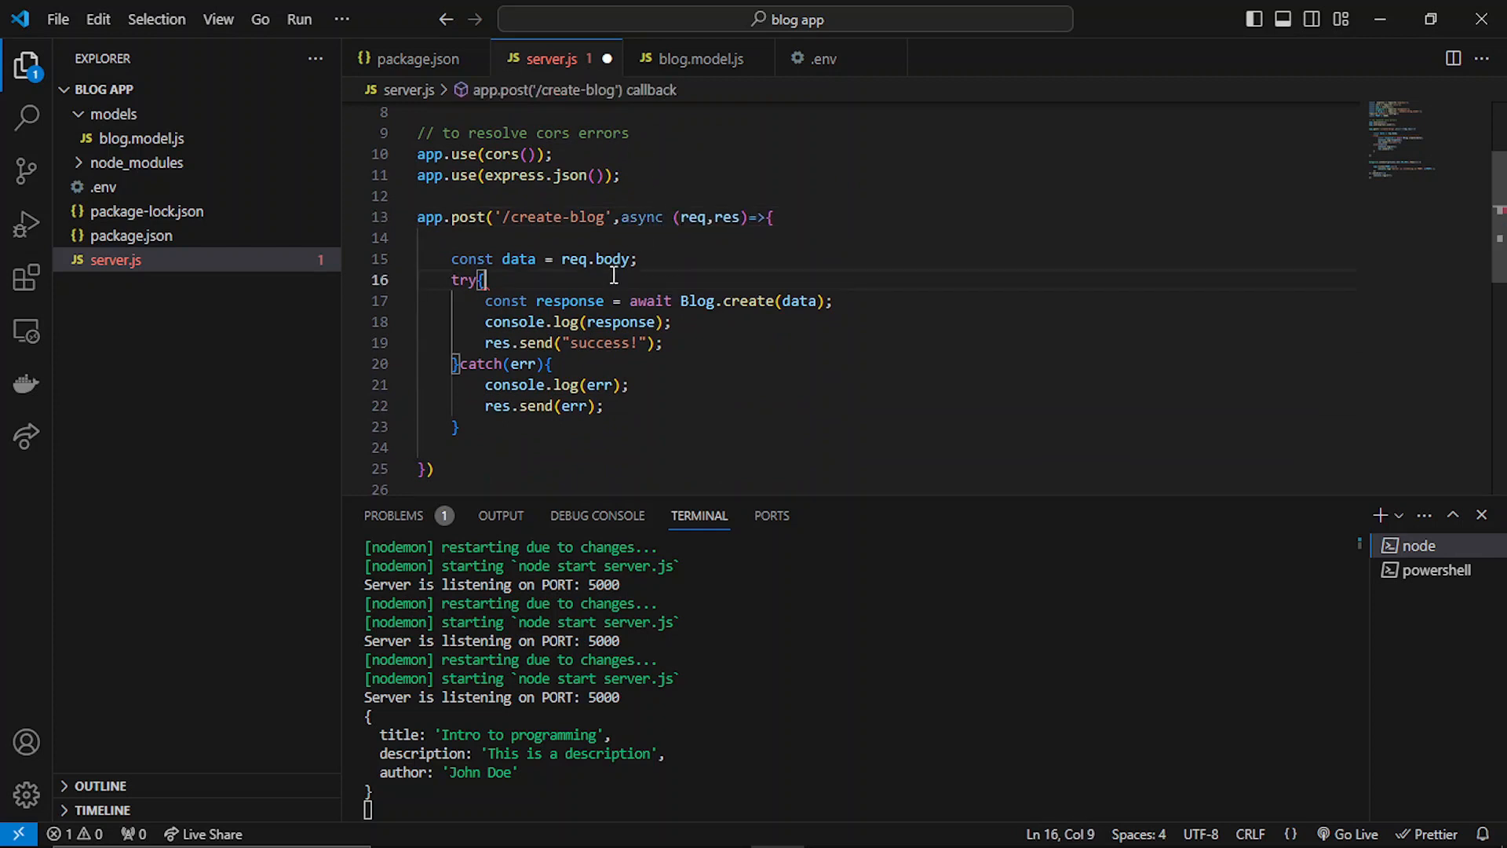
pyautogui.moveTo(640, 258); pyautogui.dragTo(445, 259)
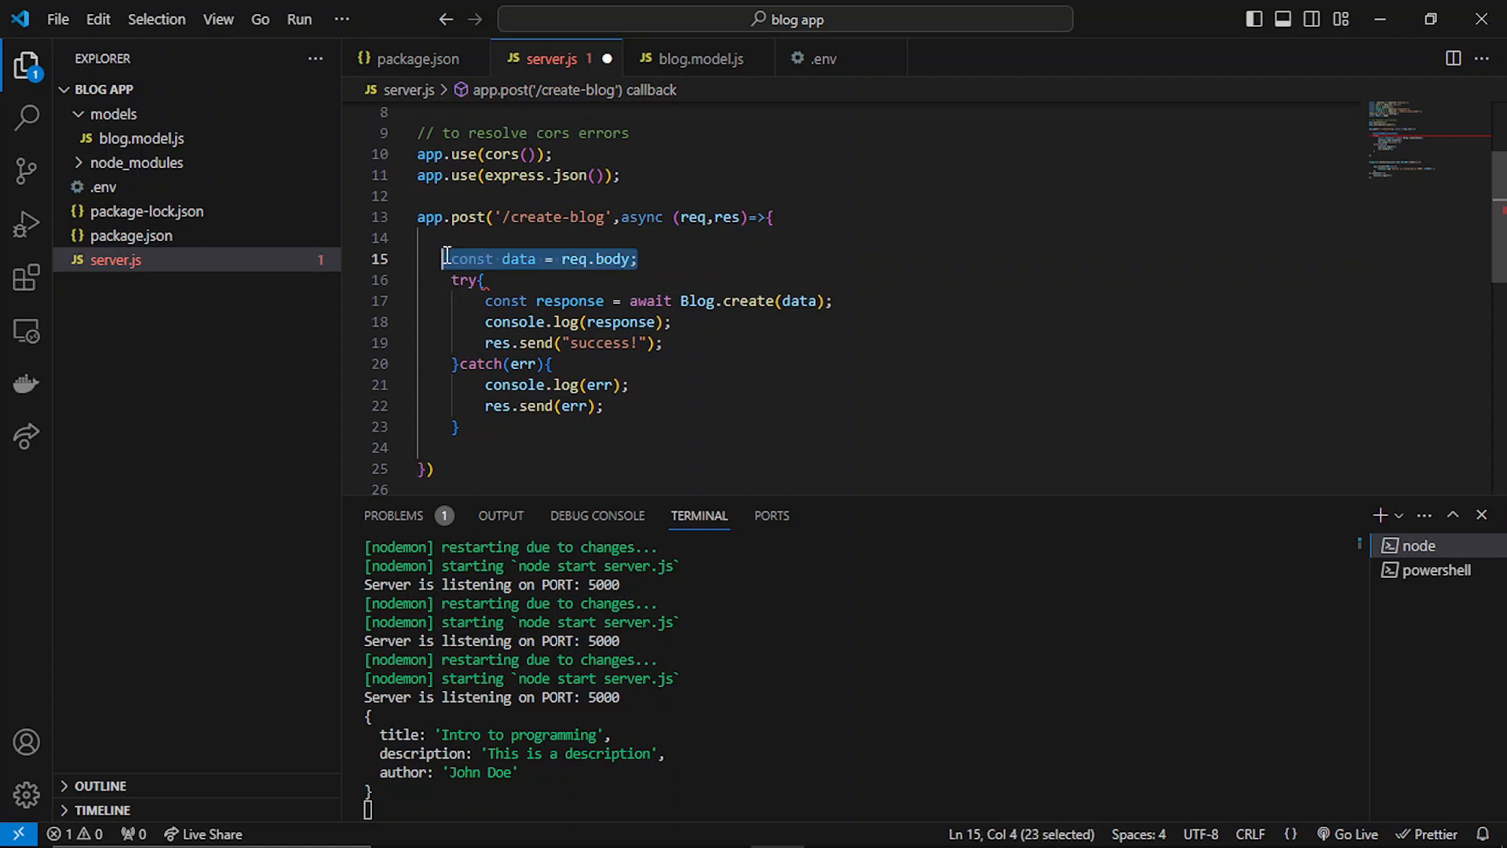
pyautogui.hotkey('ctrl', 'x')
pyautogui.press('BackSpace')
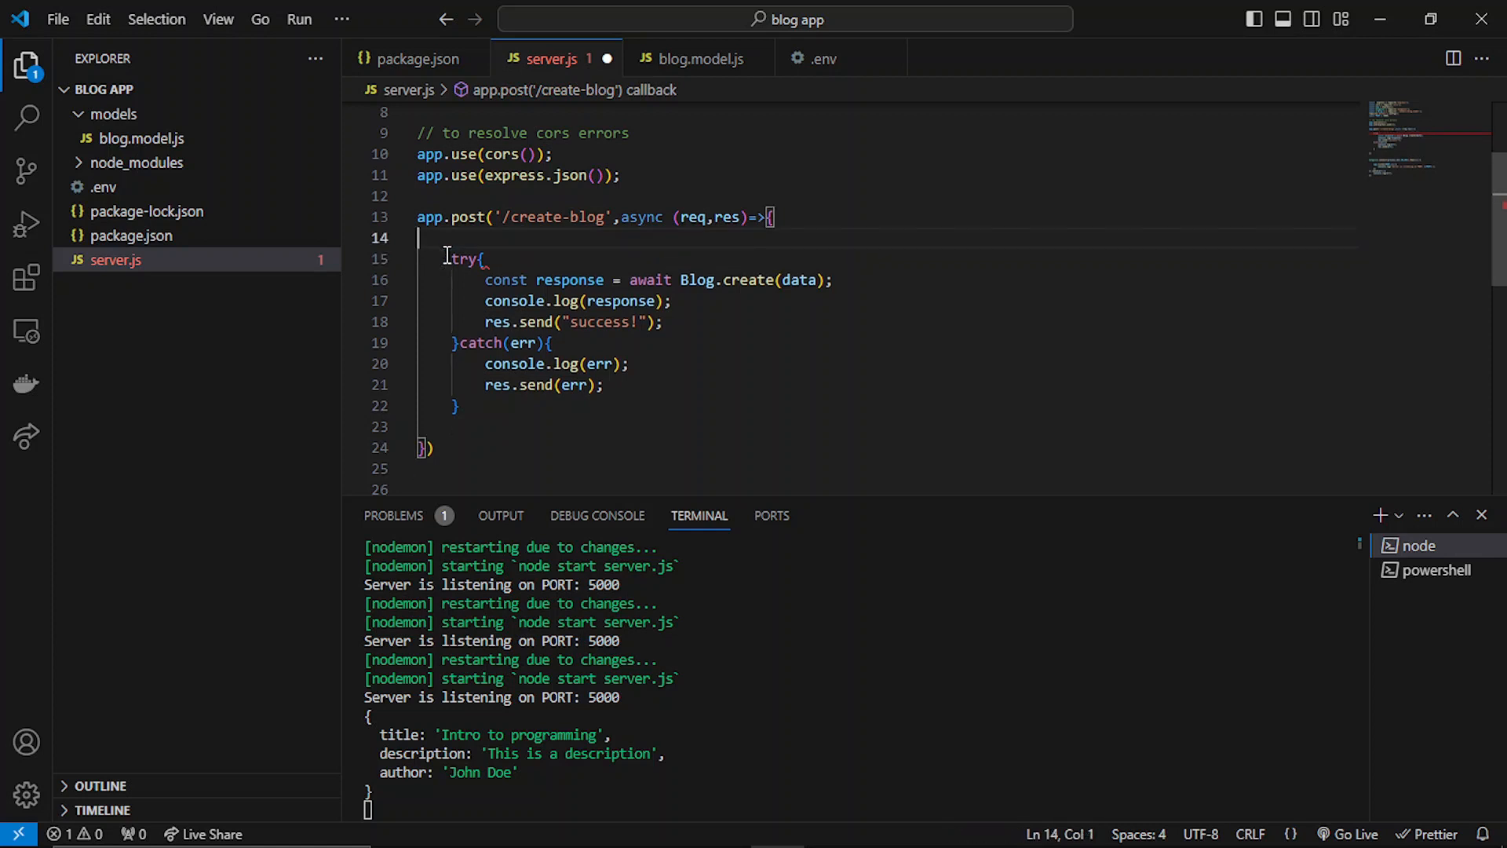
pyautogui.press('BackSpace')
# Paste 'const data = req.body;' as the first line inside try and save server.js.
pyautogui.click(515, 235)
pyautogui.press('Return')
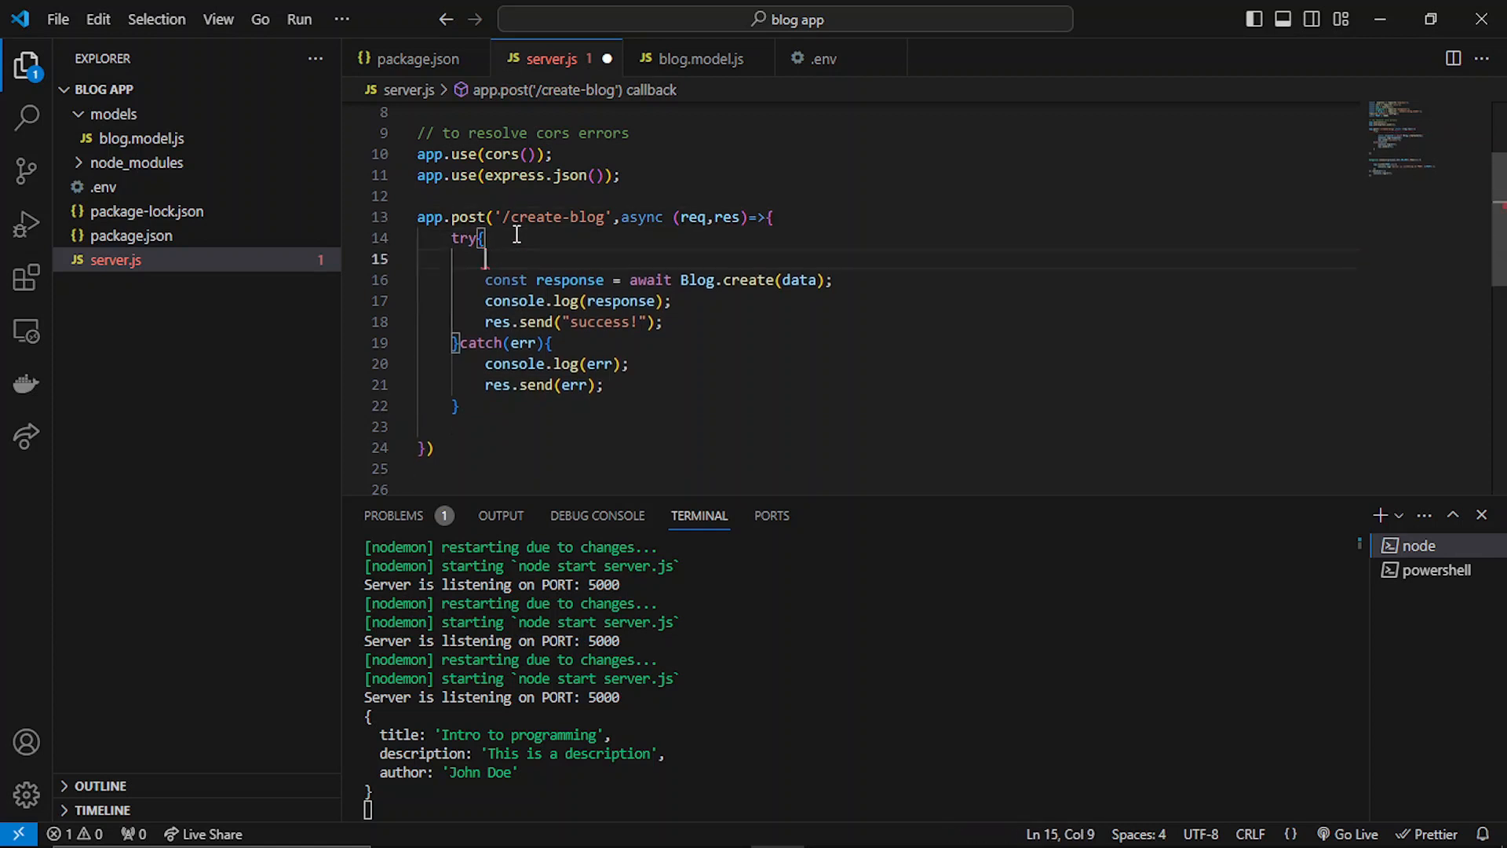
pyautogui.hotkey('ctrl', 'v')
pyautogui.click(579, 258)
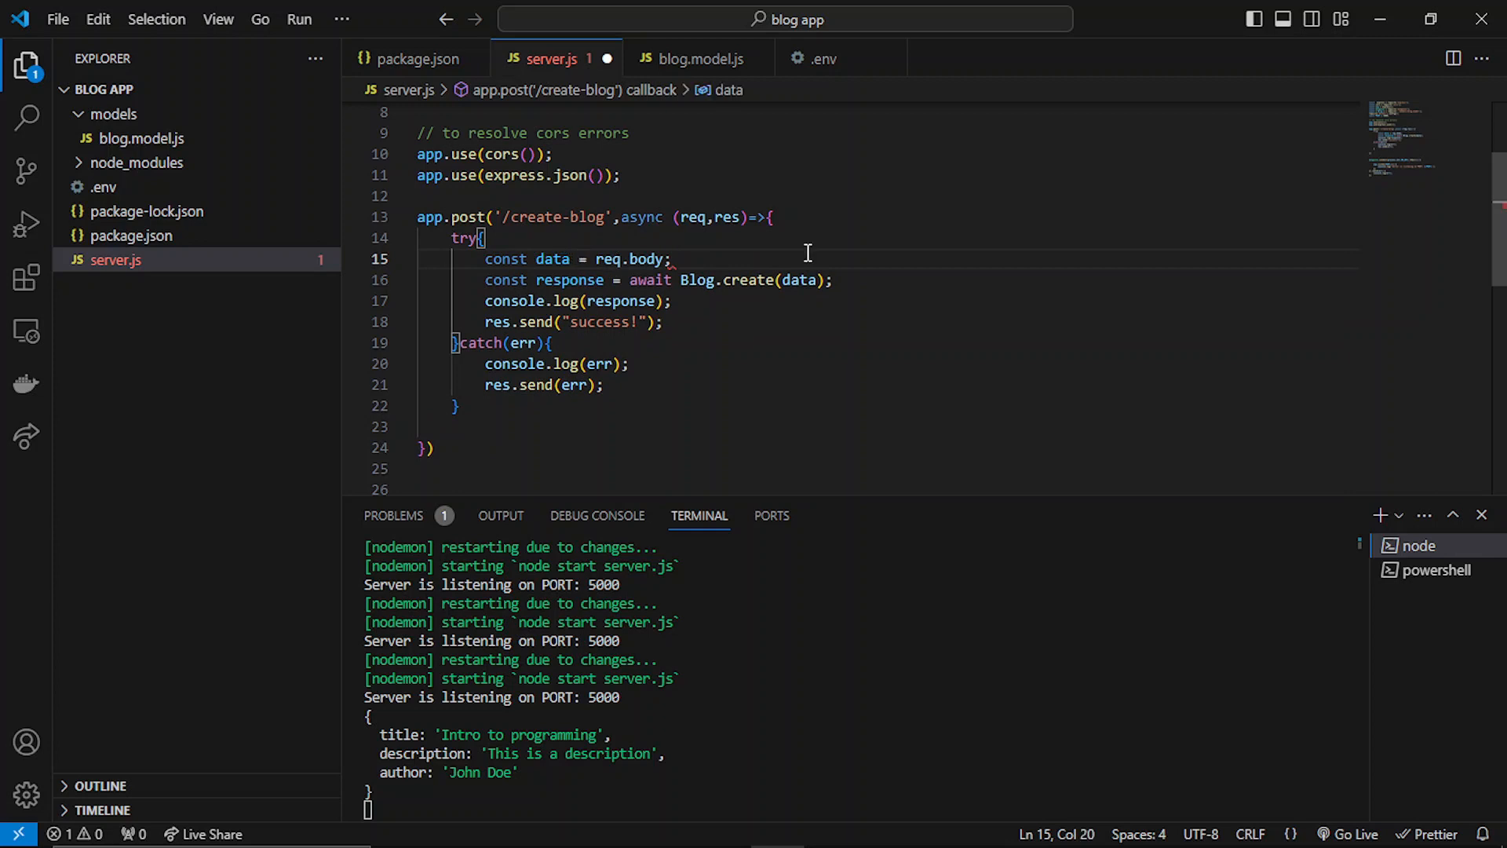
pyautogui.click(657, 380)
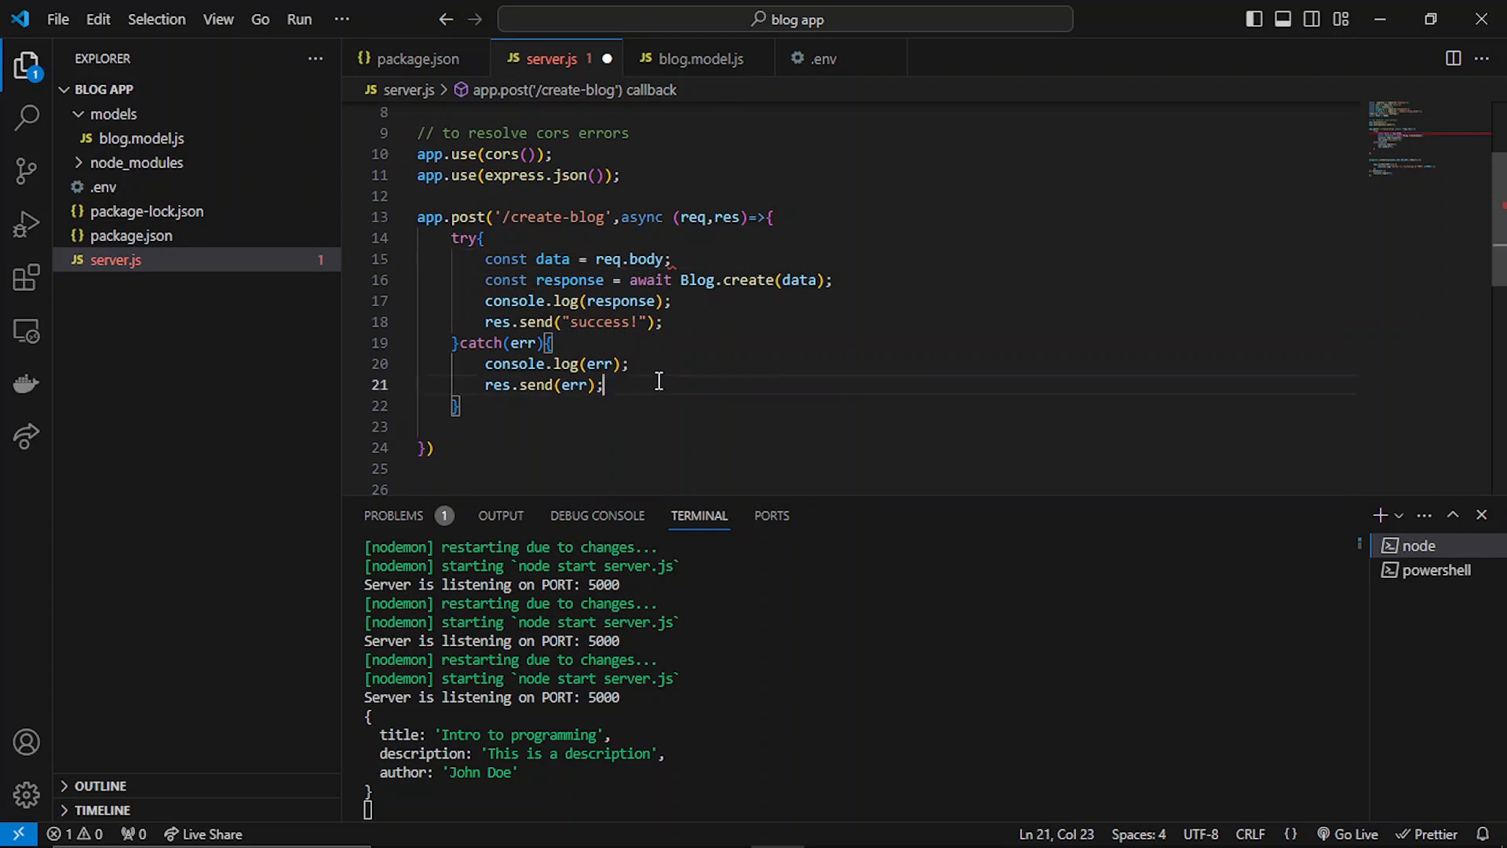
pyautogui.hotkey('ctrl', 's')
pyautogui.click(866, 259)
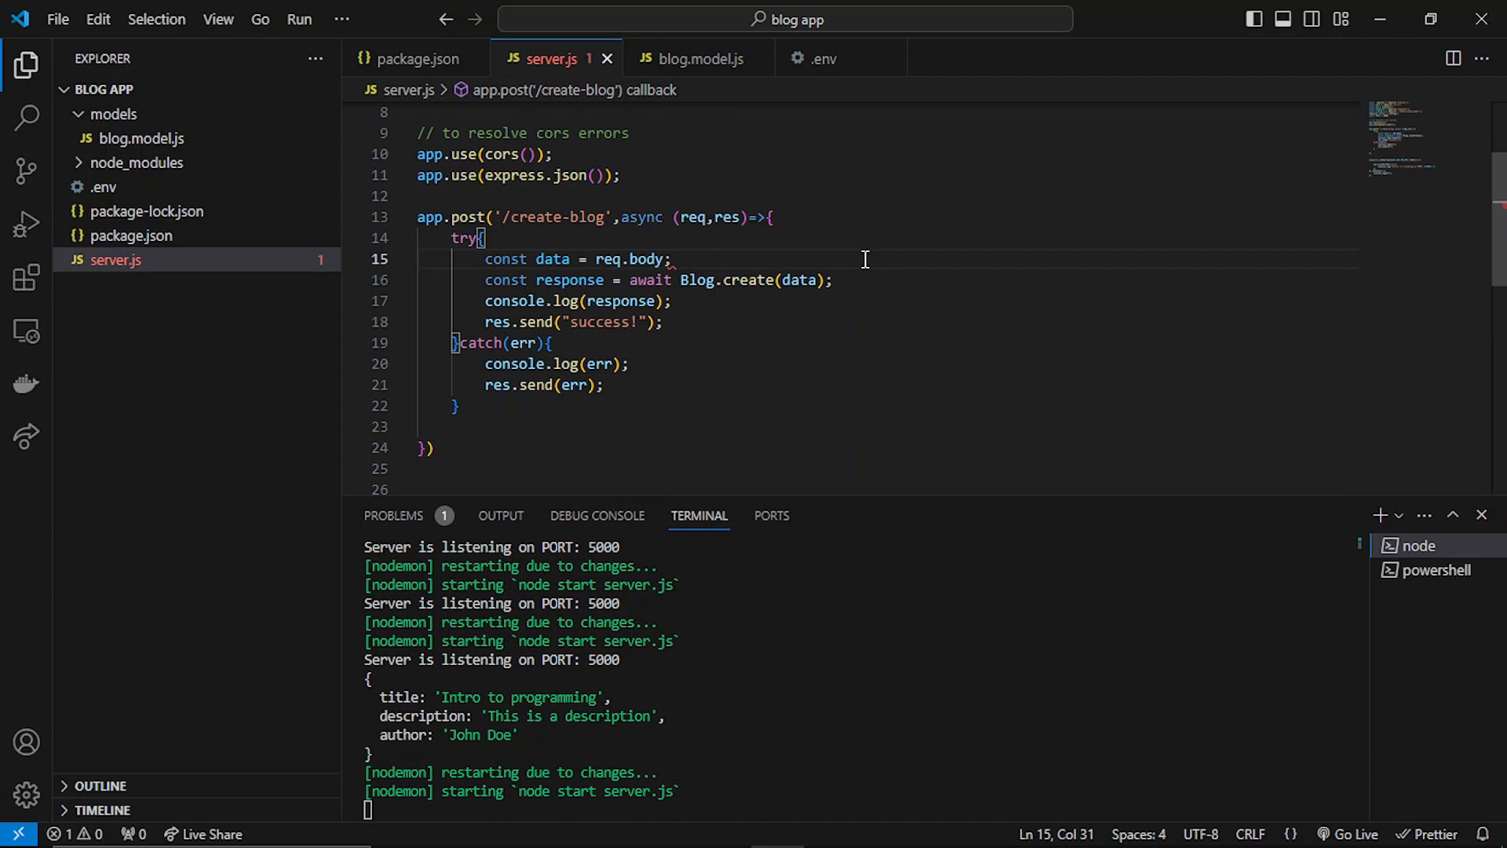
pyautogui.click(829, 302)
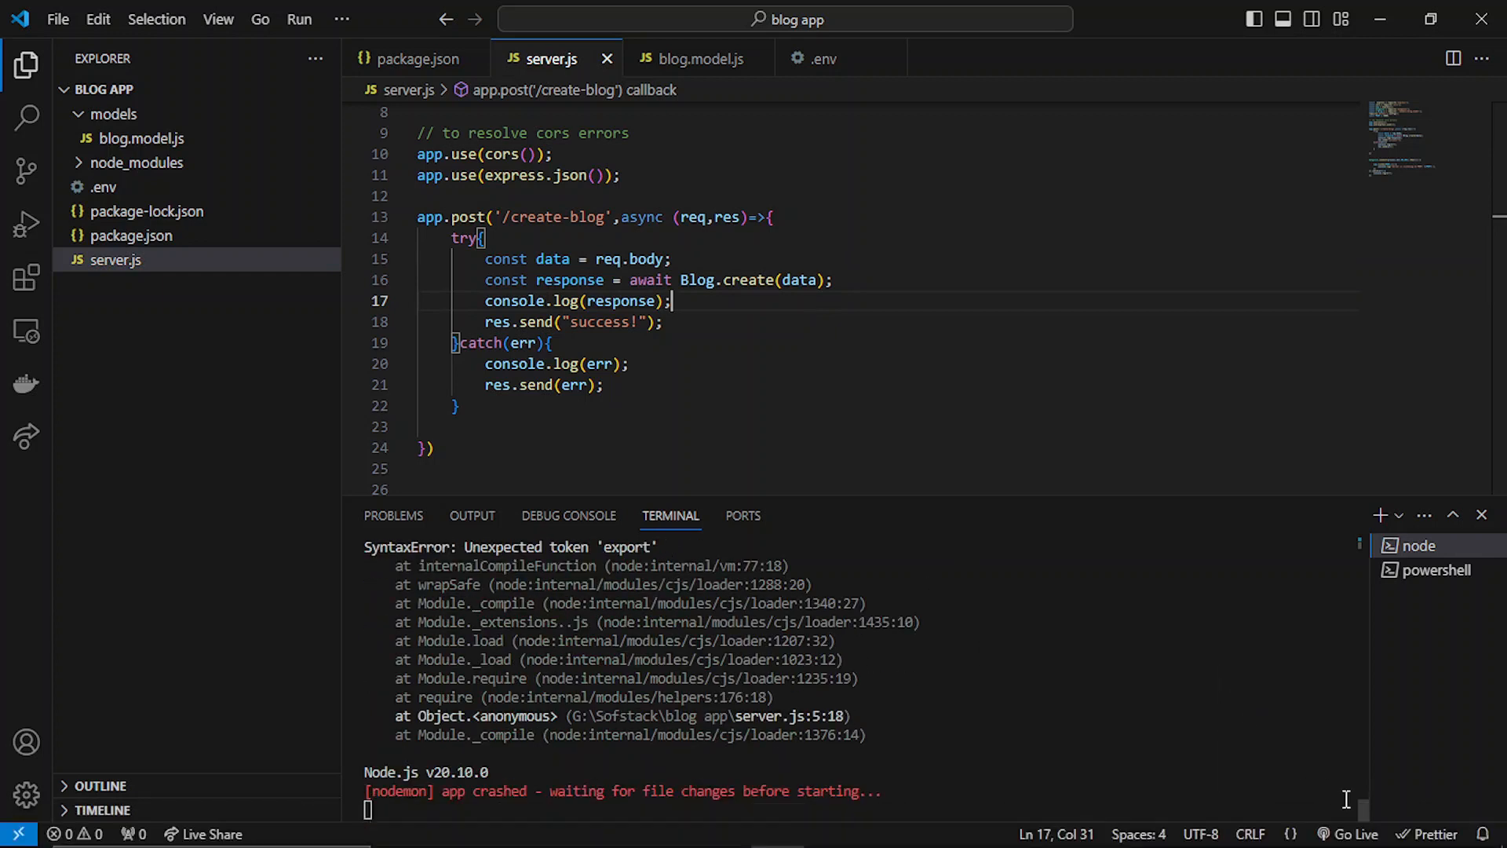
pyautogui.scroll(3, 1360, 809)
pyautogui.scroll(3, 1360, 807)
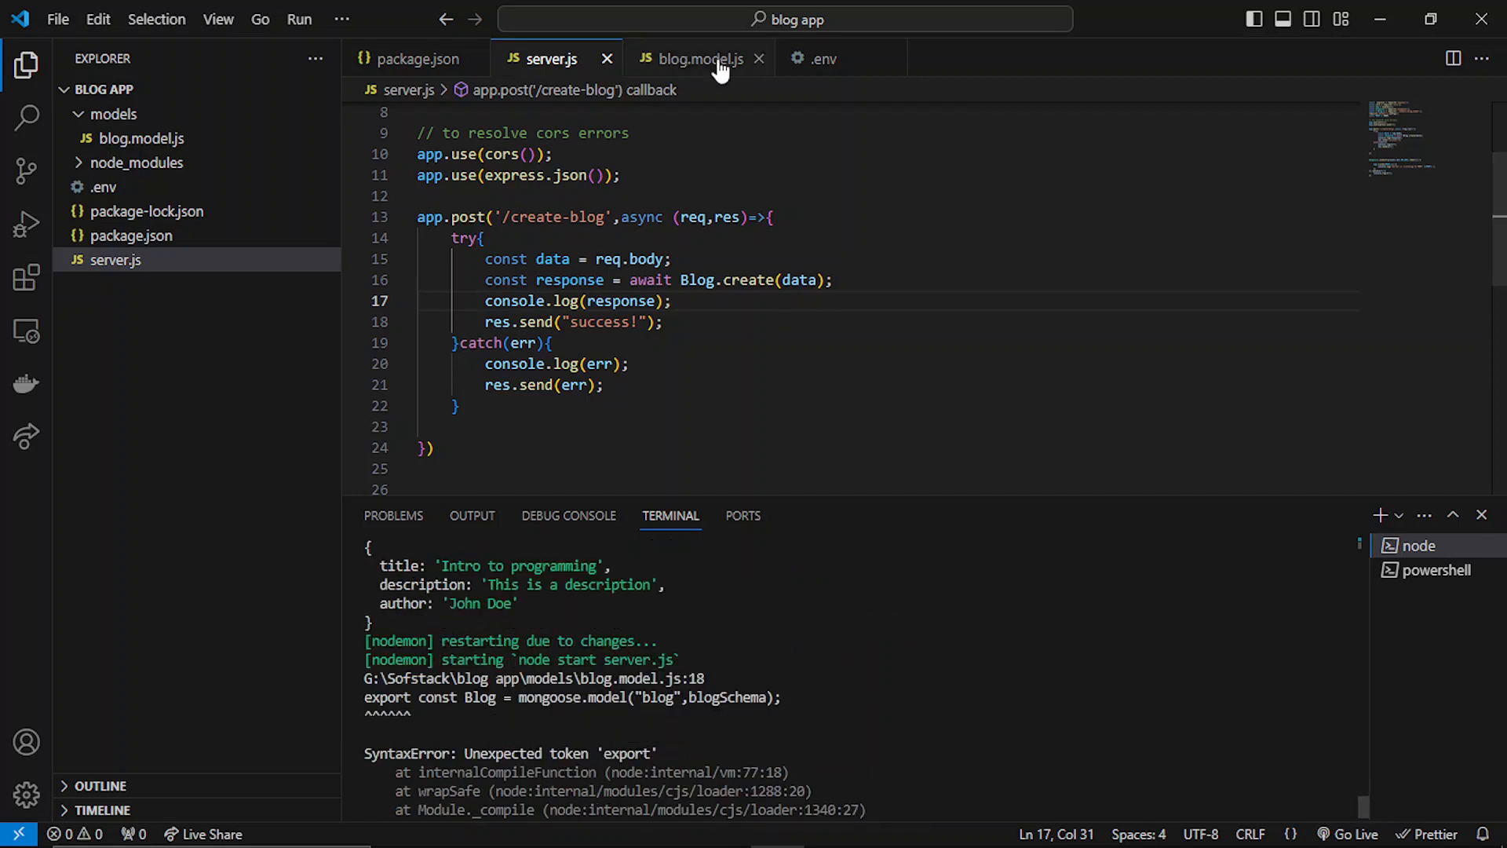
# In blog.model.js remove the 'export' keyword before const Blog and save a default export line.
pyautogui.click(695, 58)
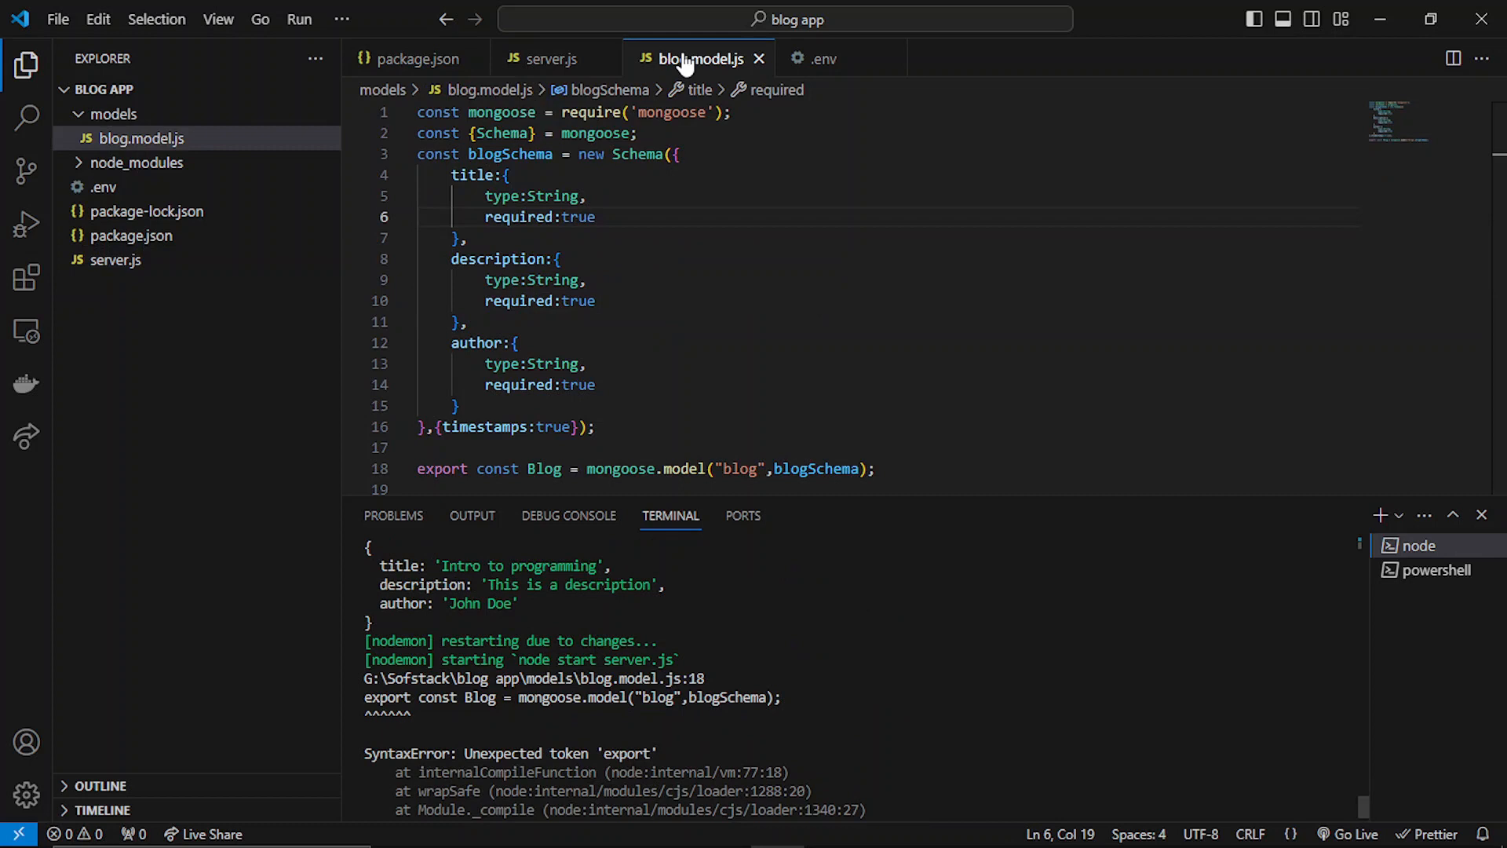
pyautogui.click(781, 440)
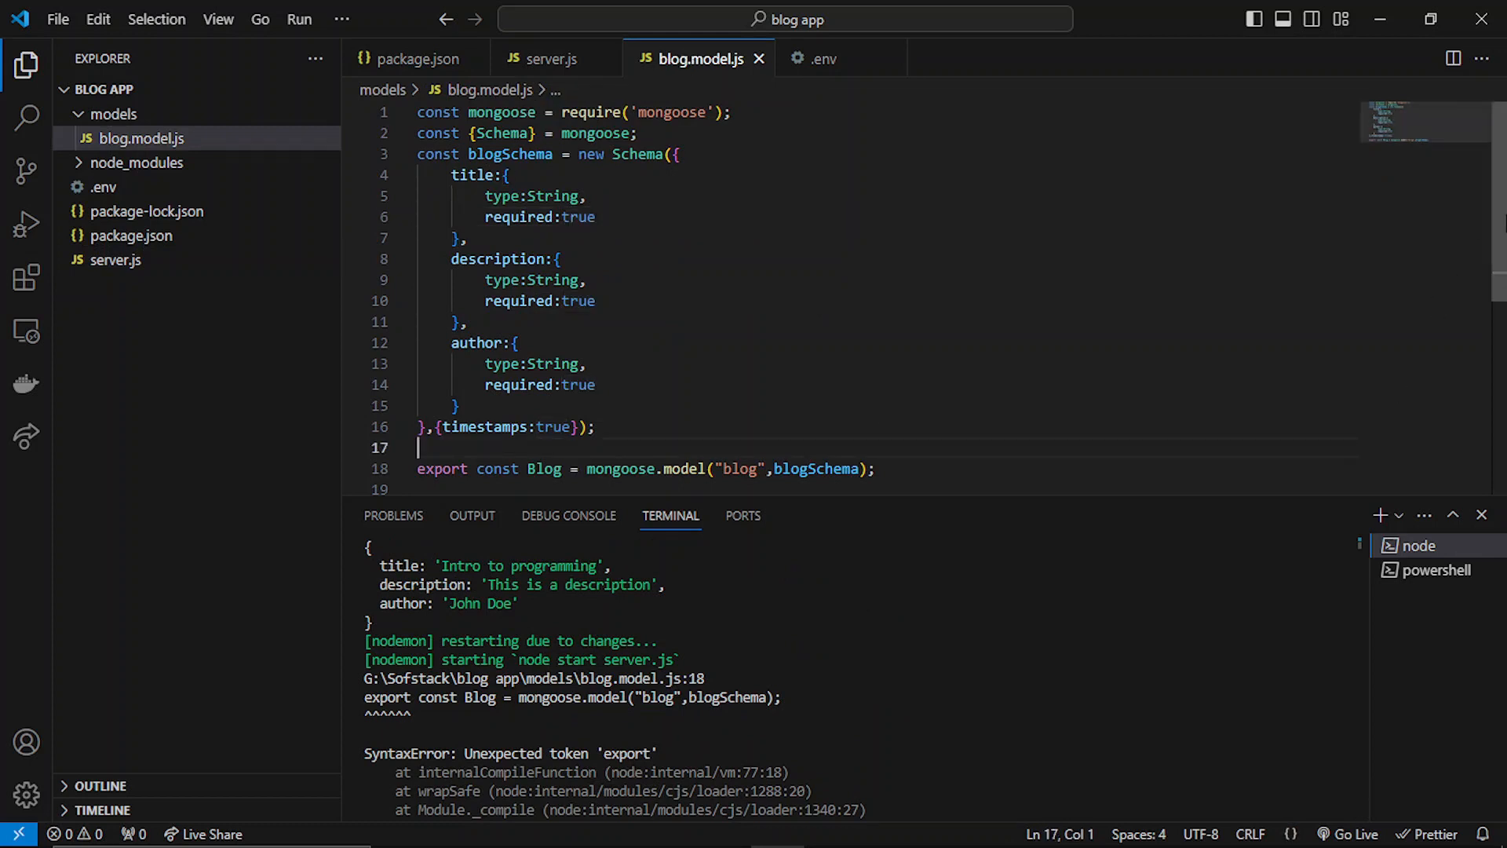
pyautogui.scroll(-1, 1495, 283)
pyautogui.scroll(-1, 1495, 283)
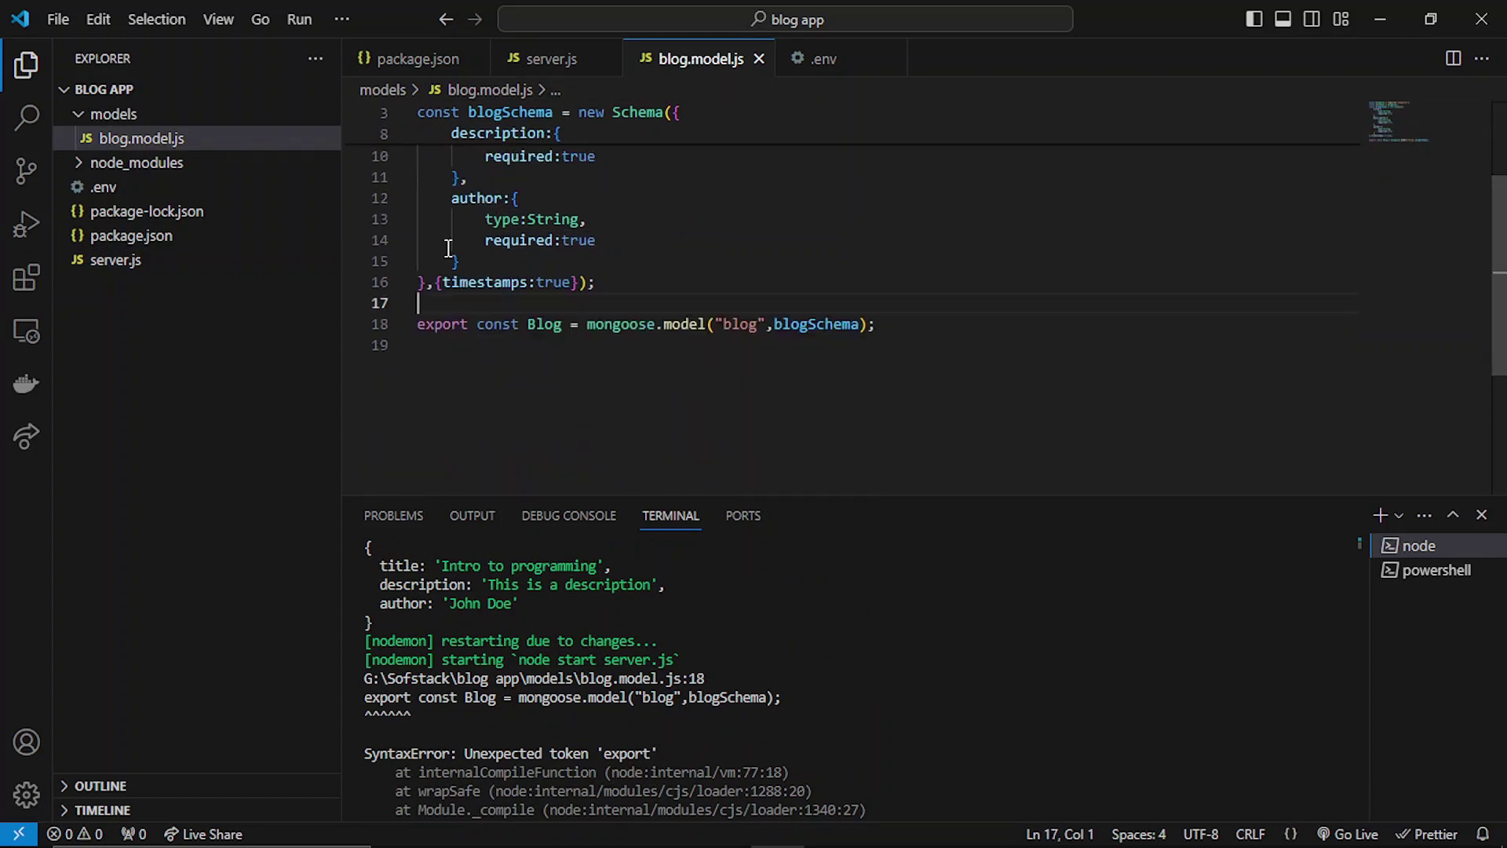
pyautogui.doubleClick(449, 327)
pyautogui.press('Delete')
pyautogui.click(839, 325)
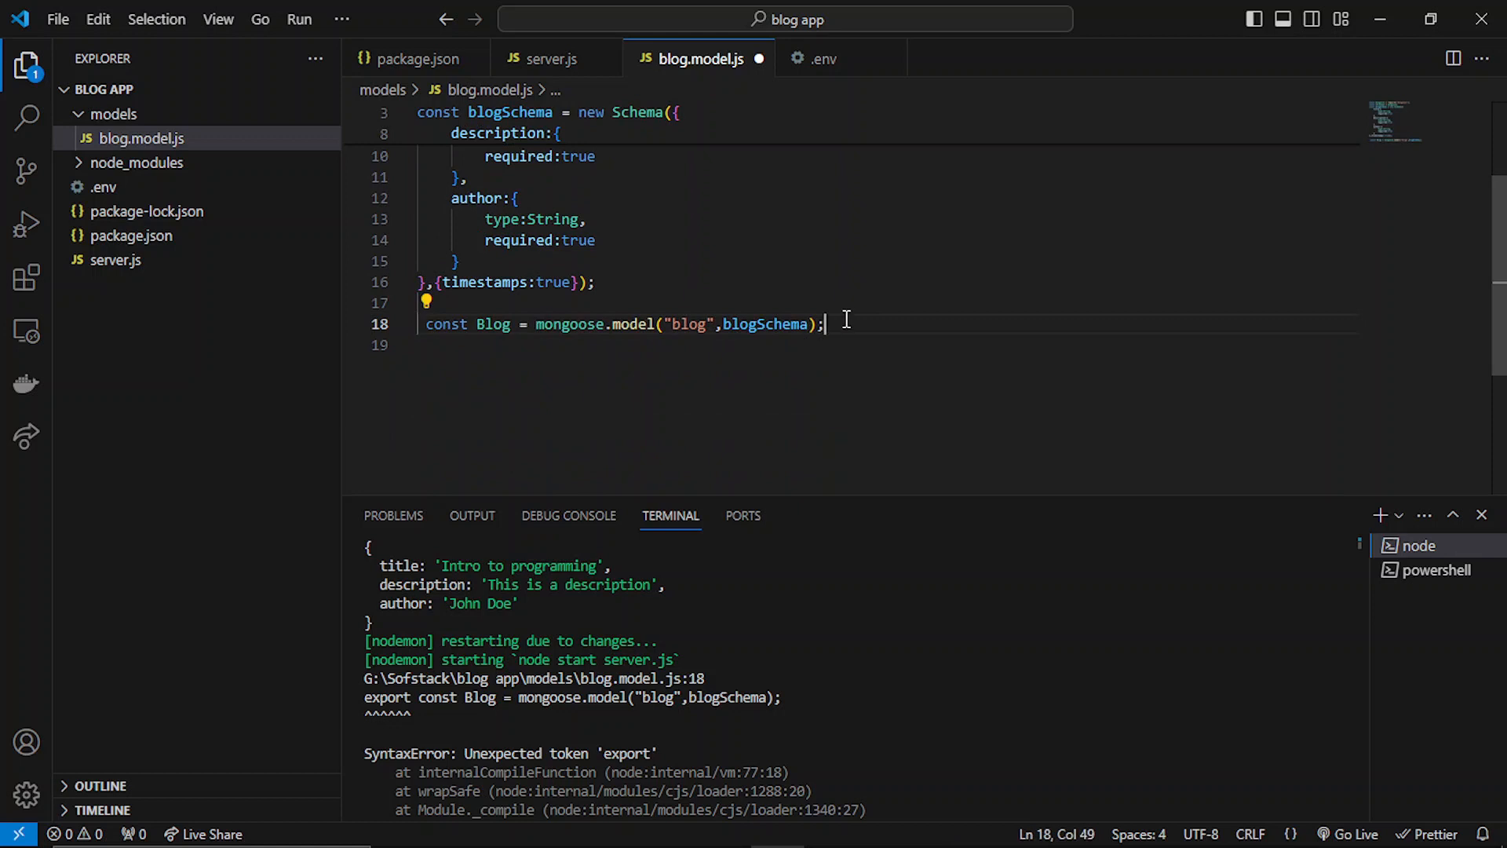
pyautogui.press('Return')
pyautogui.write('export d')
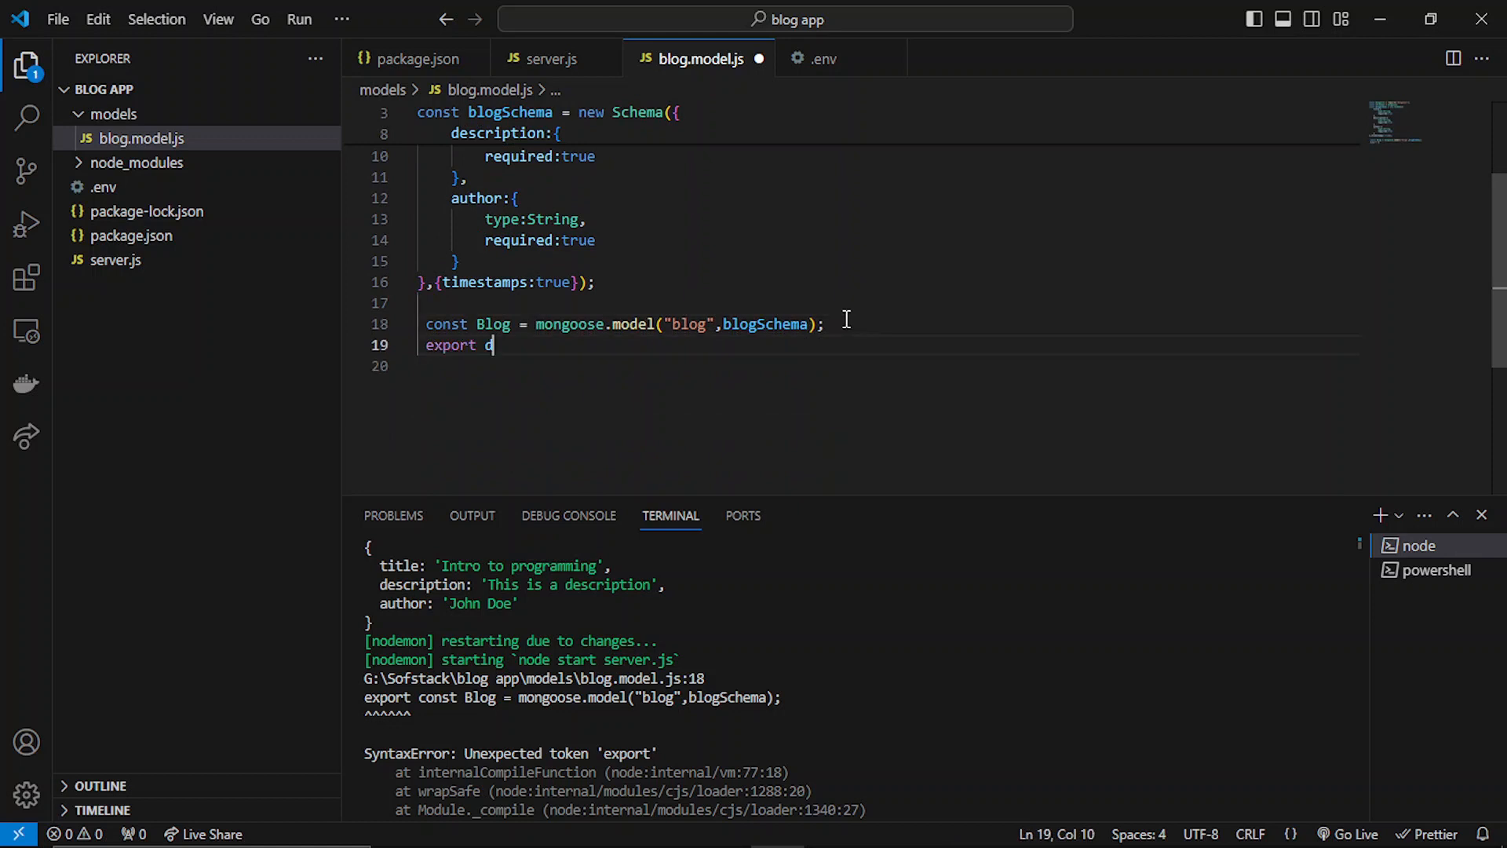
pyautogui.write('efault Bl')
pyautogui.write('og;')
pyautogui.hotkey('ctrl', 's')
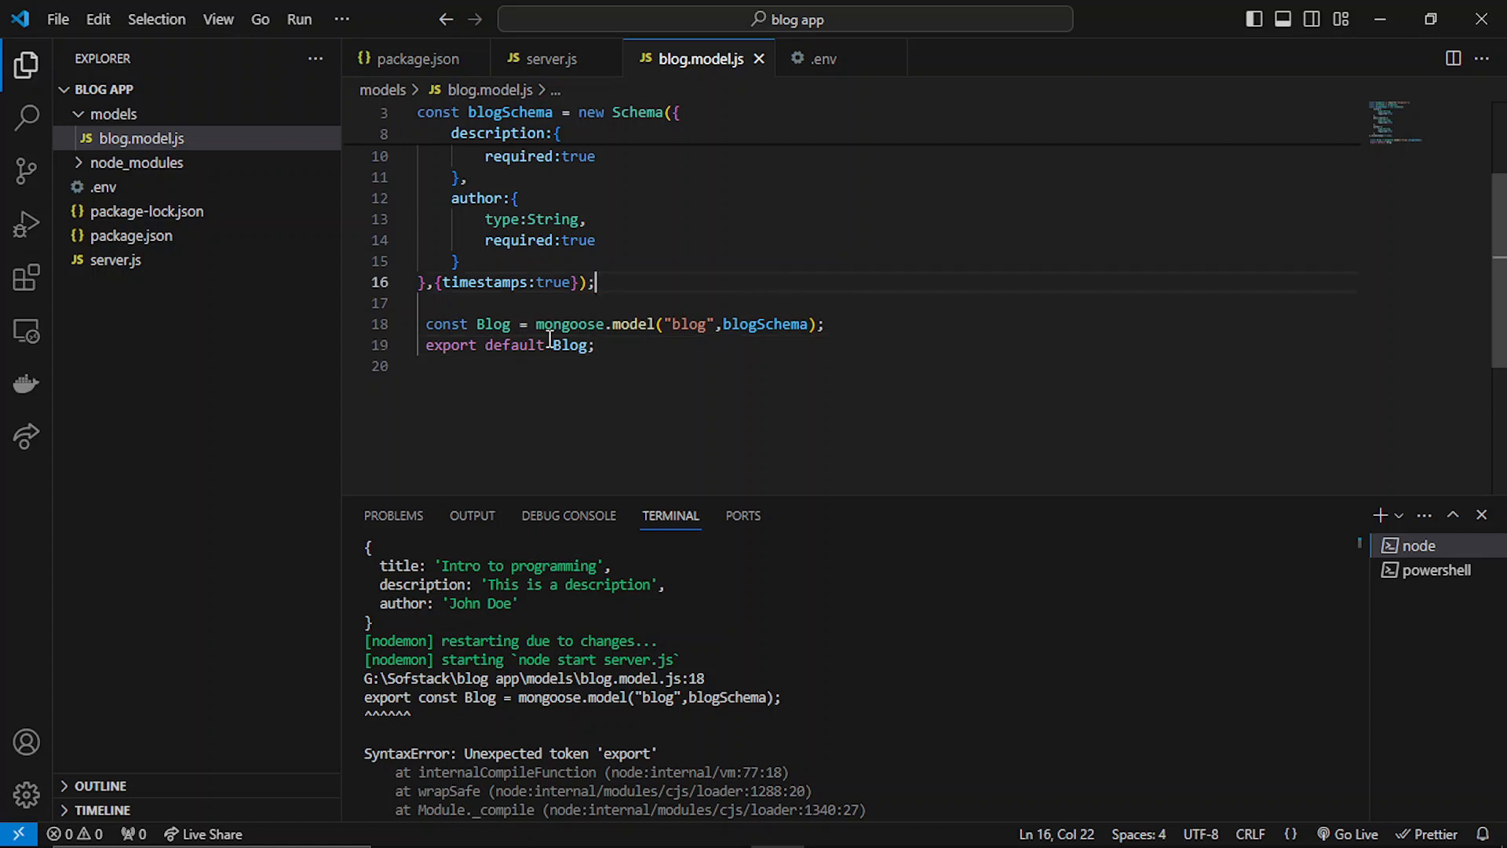
# Replace the export line with 'module.exports = Blog', tidy line 18 and save the model file.
pyautogui.moveTo(613, 345); pyautogui.dragTo(359, 353)
pyautogui.write('m')
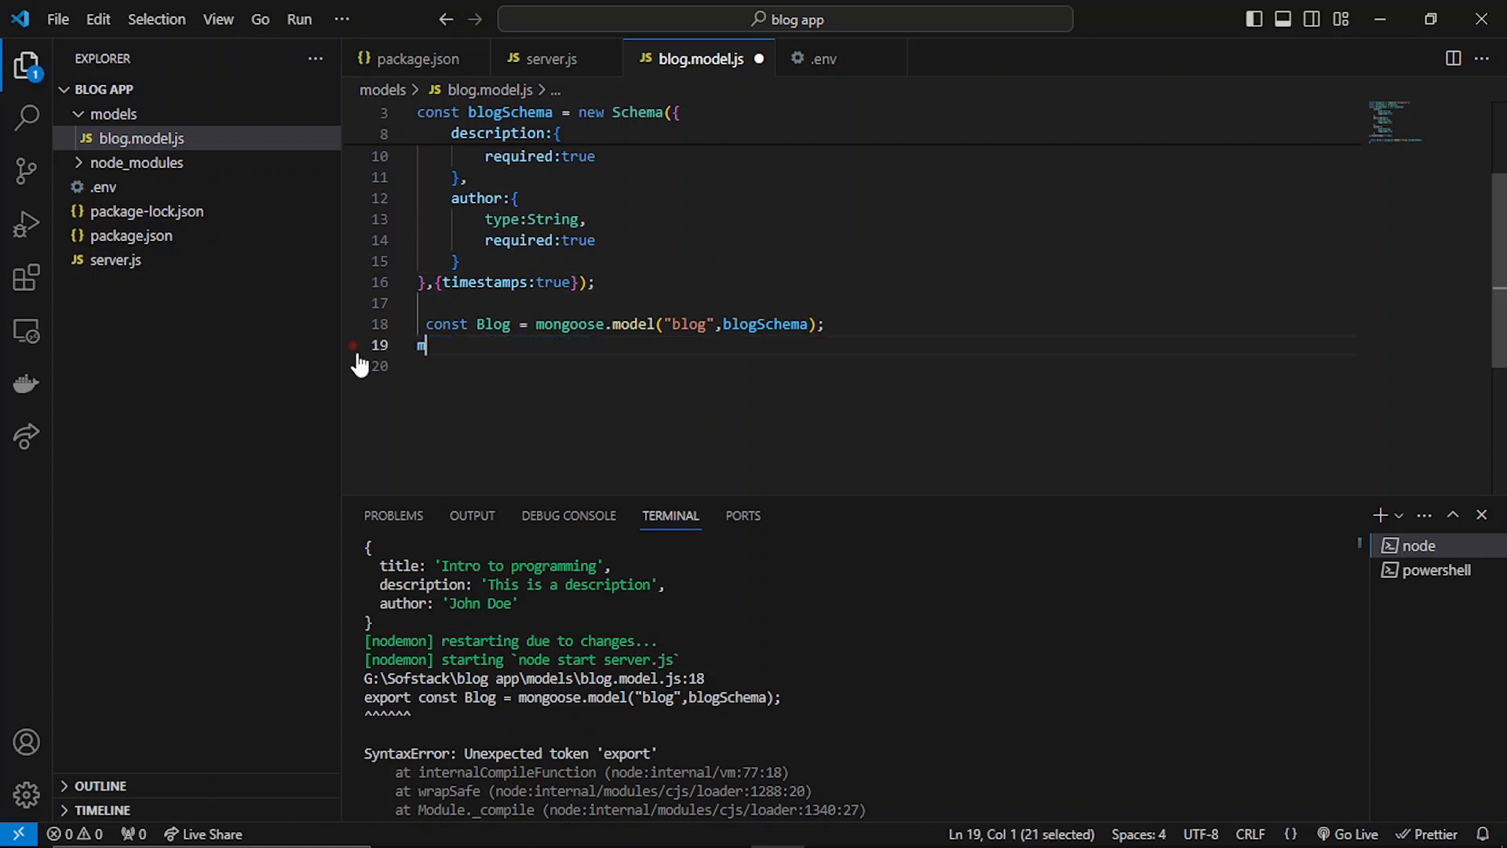
pyautogui.write('odule.expoet')
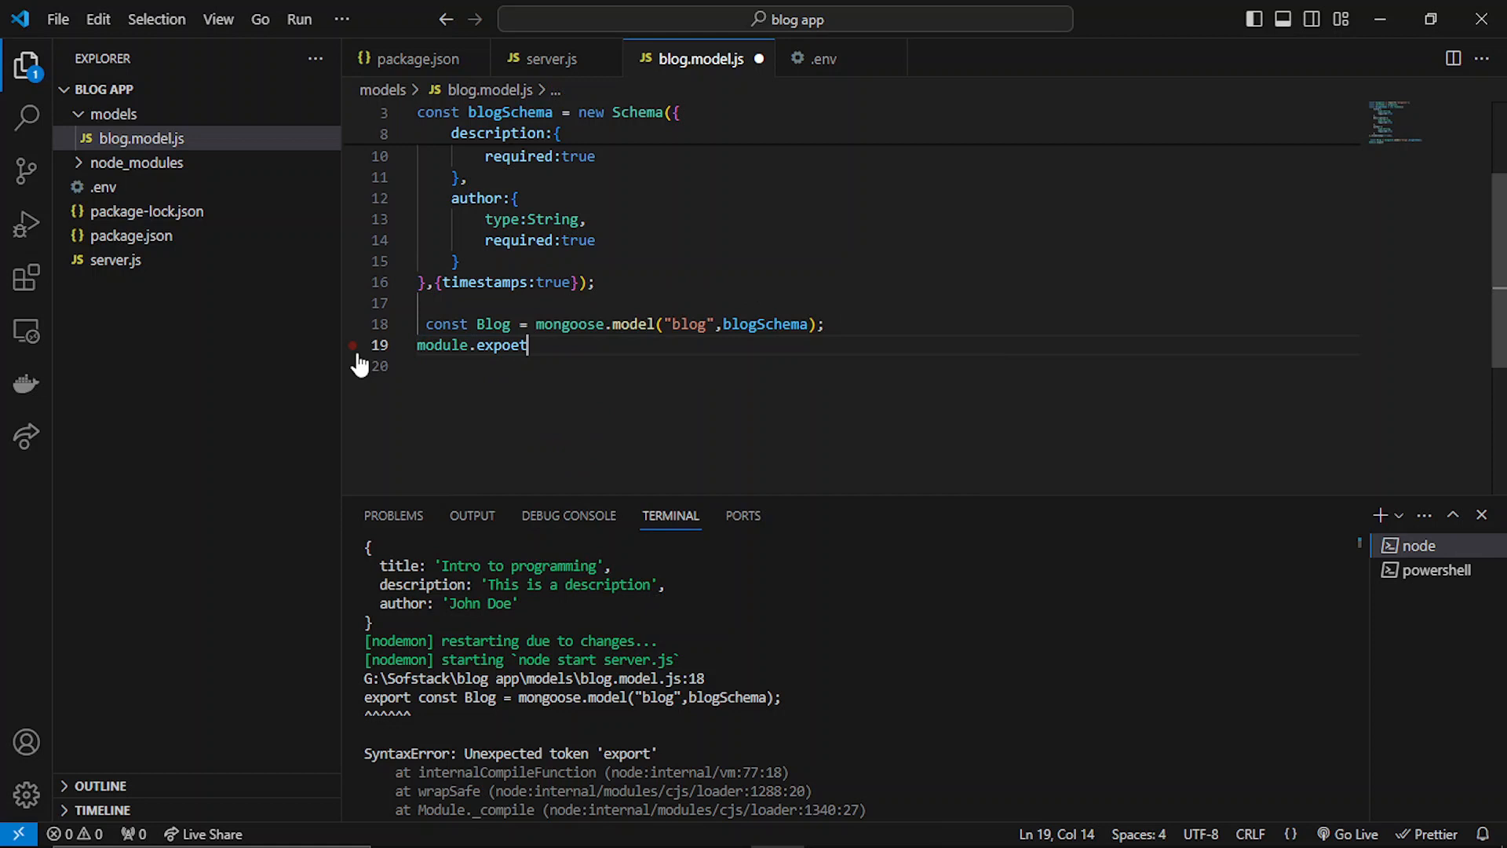
pyautogui.press('BackSpace')
pyautogui.press('BackSpace')
pyautogui.write('rts ')
pyautogui.write(' Blogs')
pyautogui.press('Left')
pyautogui.press('Left')
pyautogui.press('Left')
pyautogui.write('=')
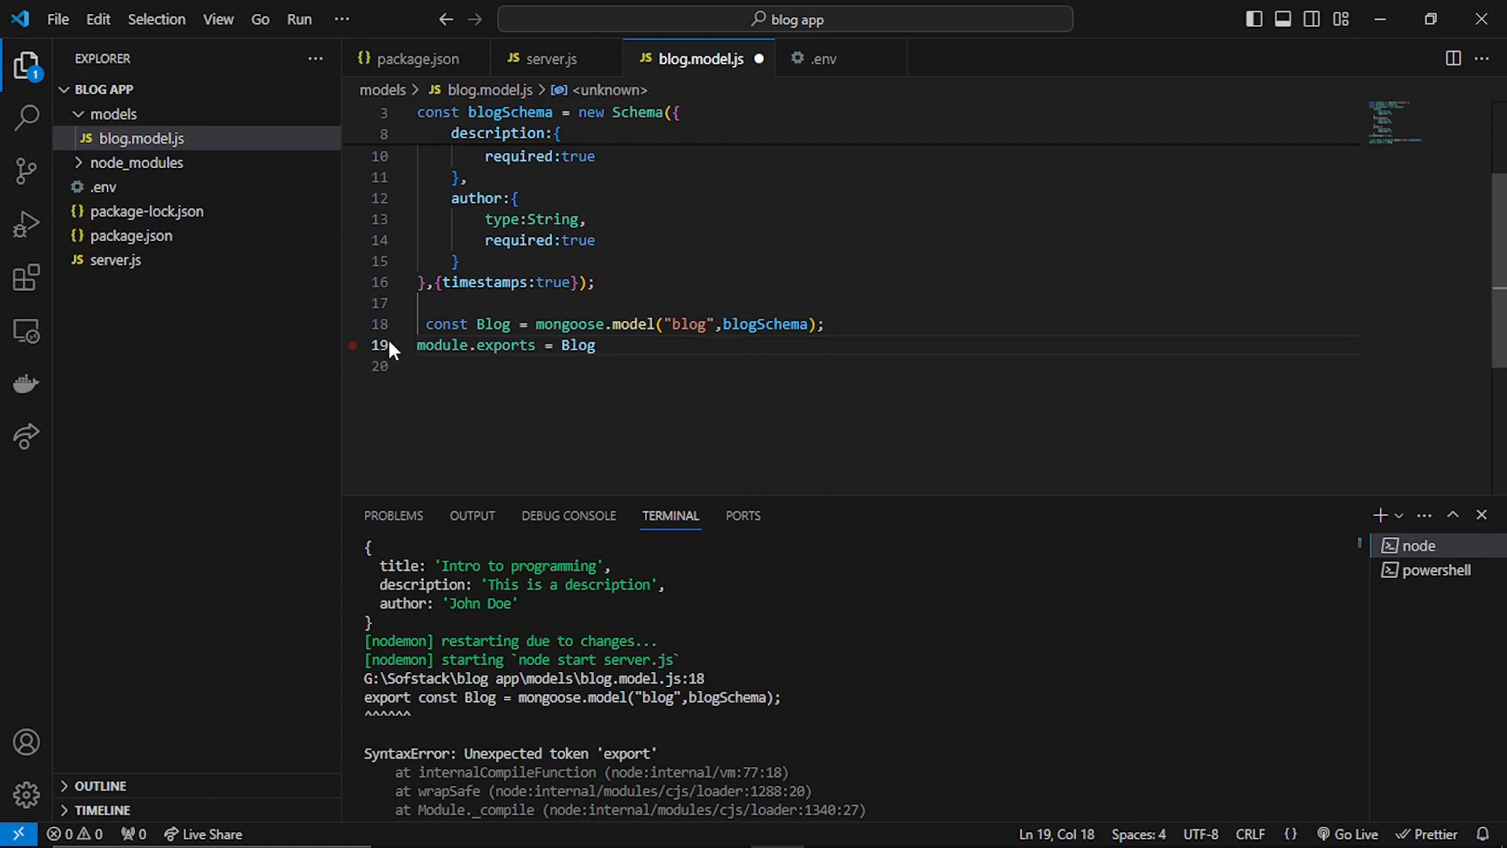
pyautogui.click(428, 324)
pyautogui.press('BackSpace')
pyautogui.hotkey('ctrl', 's')
pyautogui.click(748, 369)
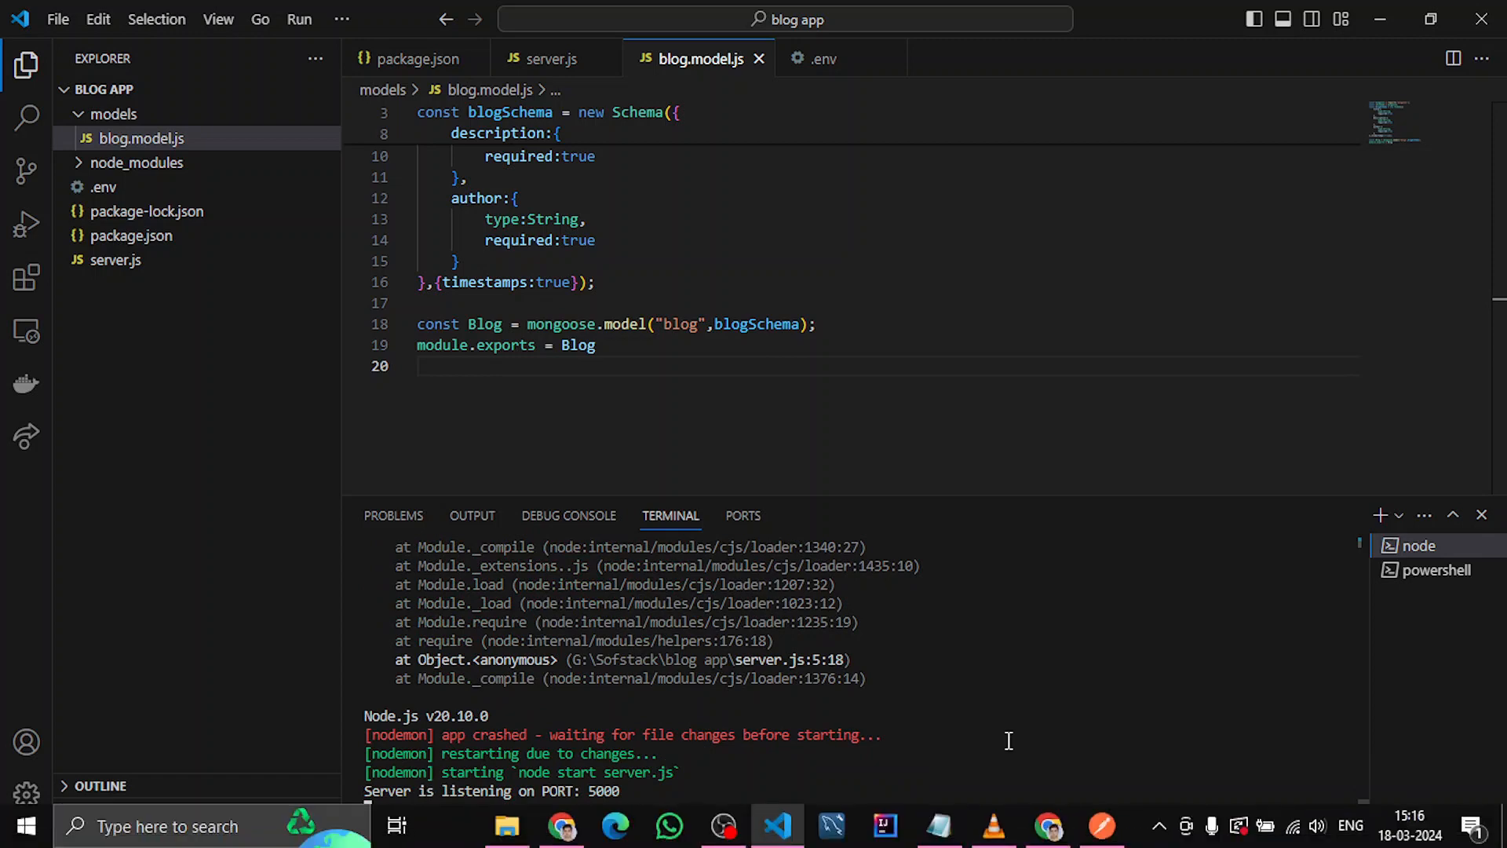
# Resend POST localhost:5000/create-blog in Postman, see the {} 200 response, and return to the editor.
pyautogui.click(1101, 838)
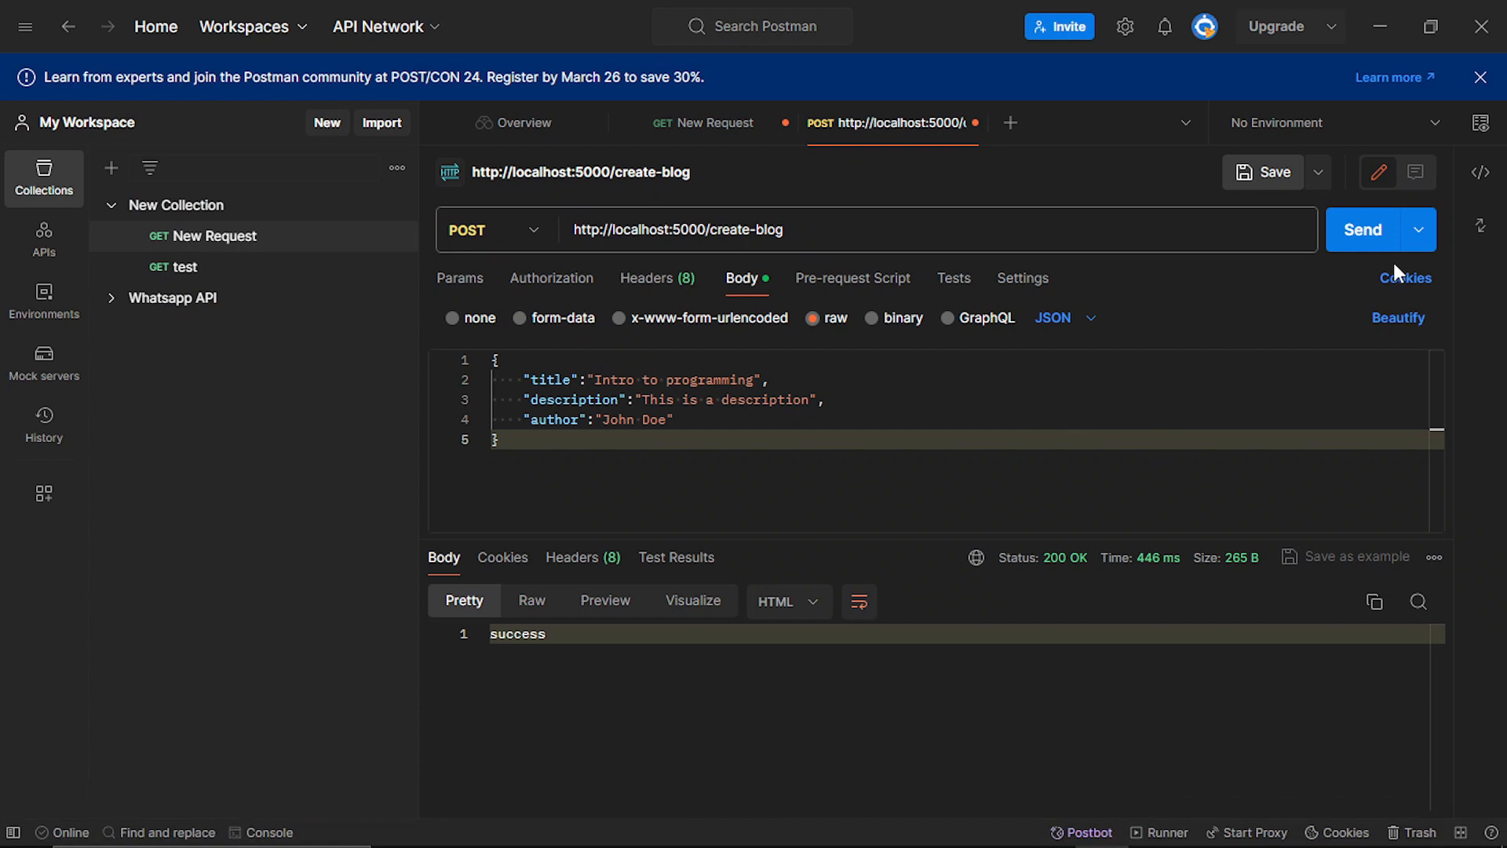
pyautogui.click(1363, 230)
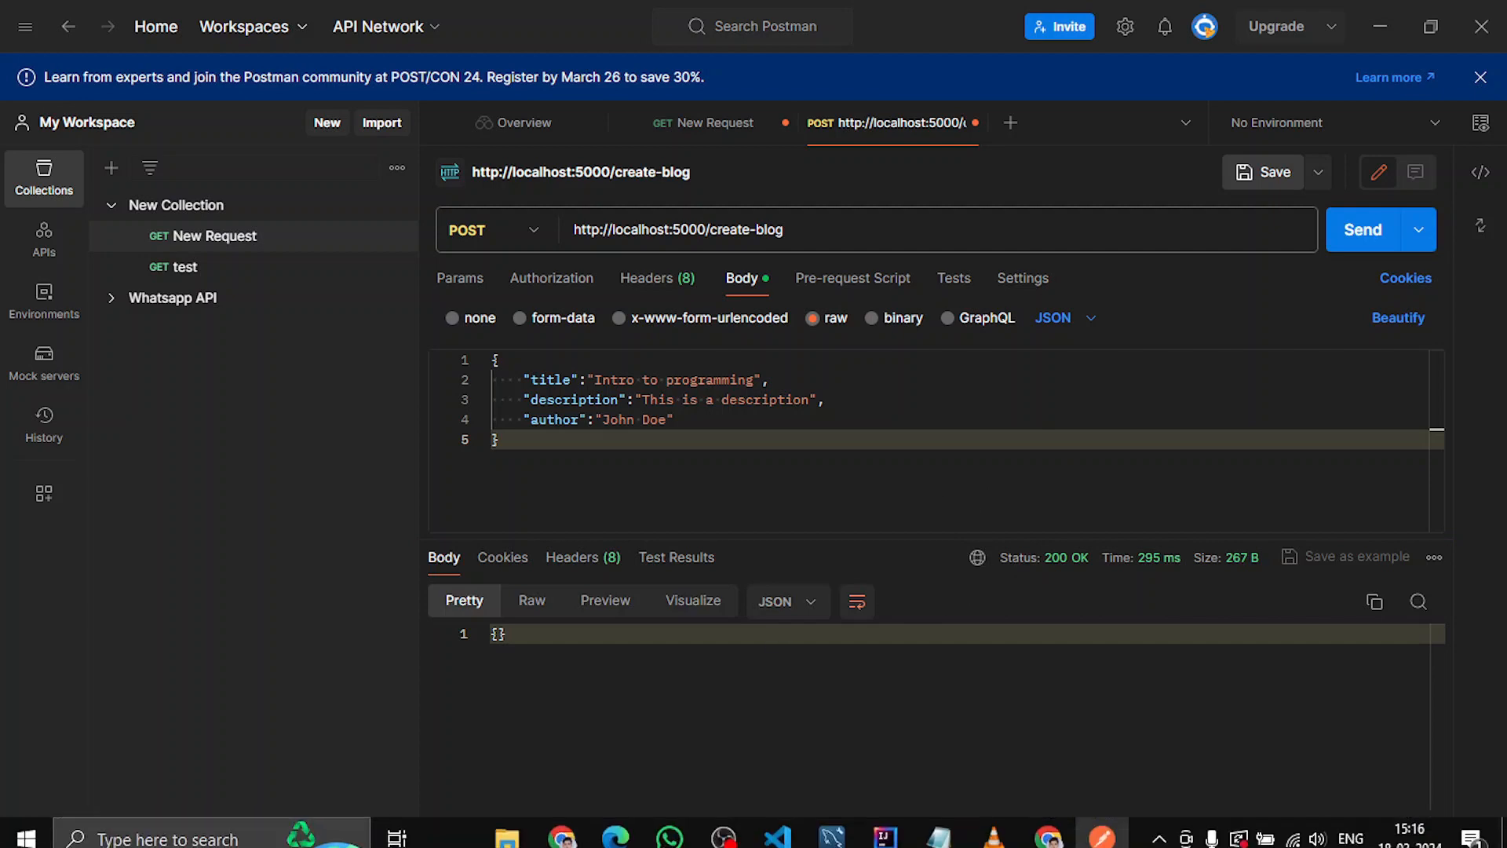
pyautogui.click(777, 825)
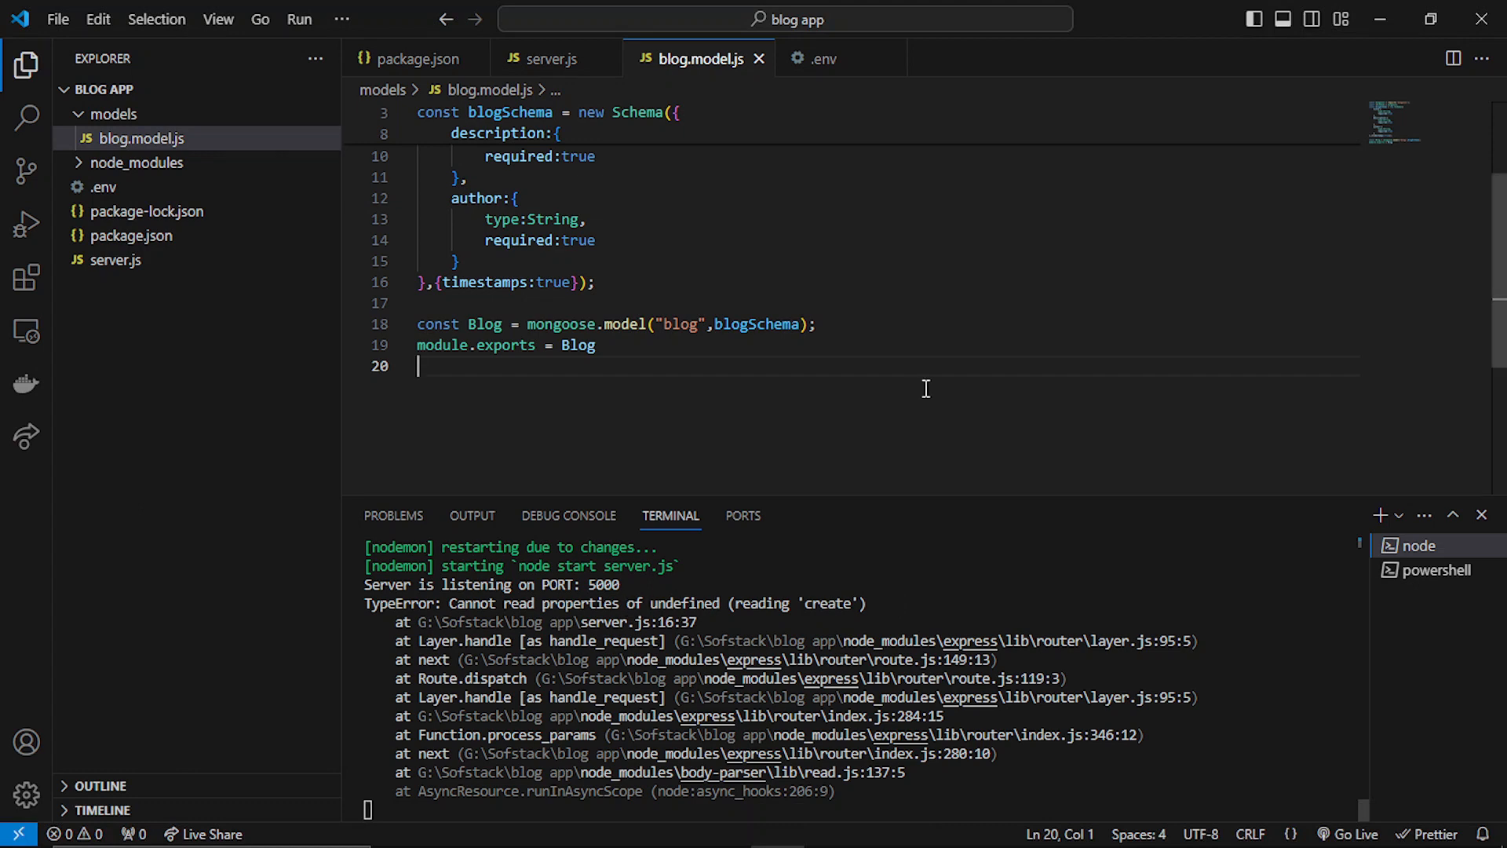
pyautogui.moveTo(1495, 271)
pyautogui.mouseDown()
pyautogui.moveTo(1495, 182)
pyautogui.moveTo(1501, 230)
pyautogui.mouseUp()
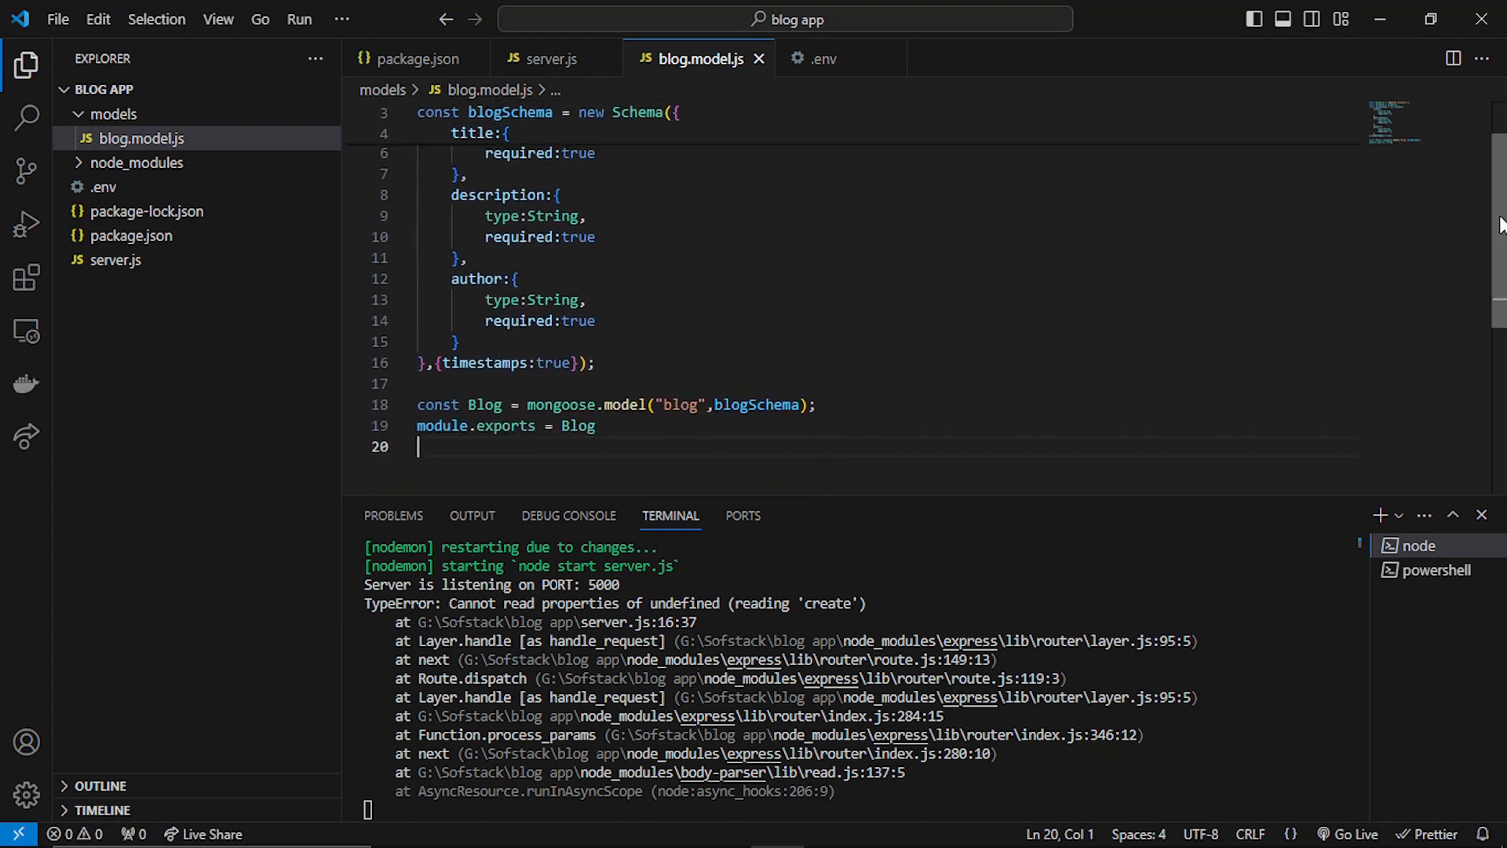
# Switch back to server.js at the create-blog route with the Blog.create call.
pyautogui.click(551, 59)
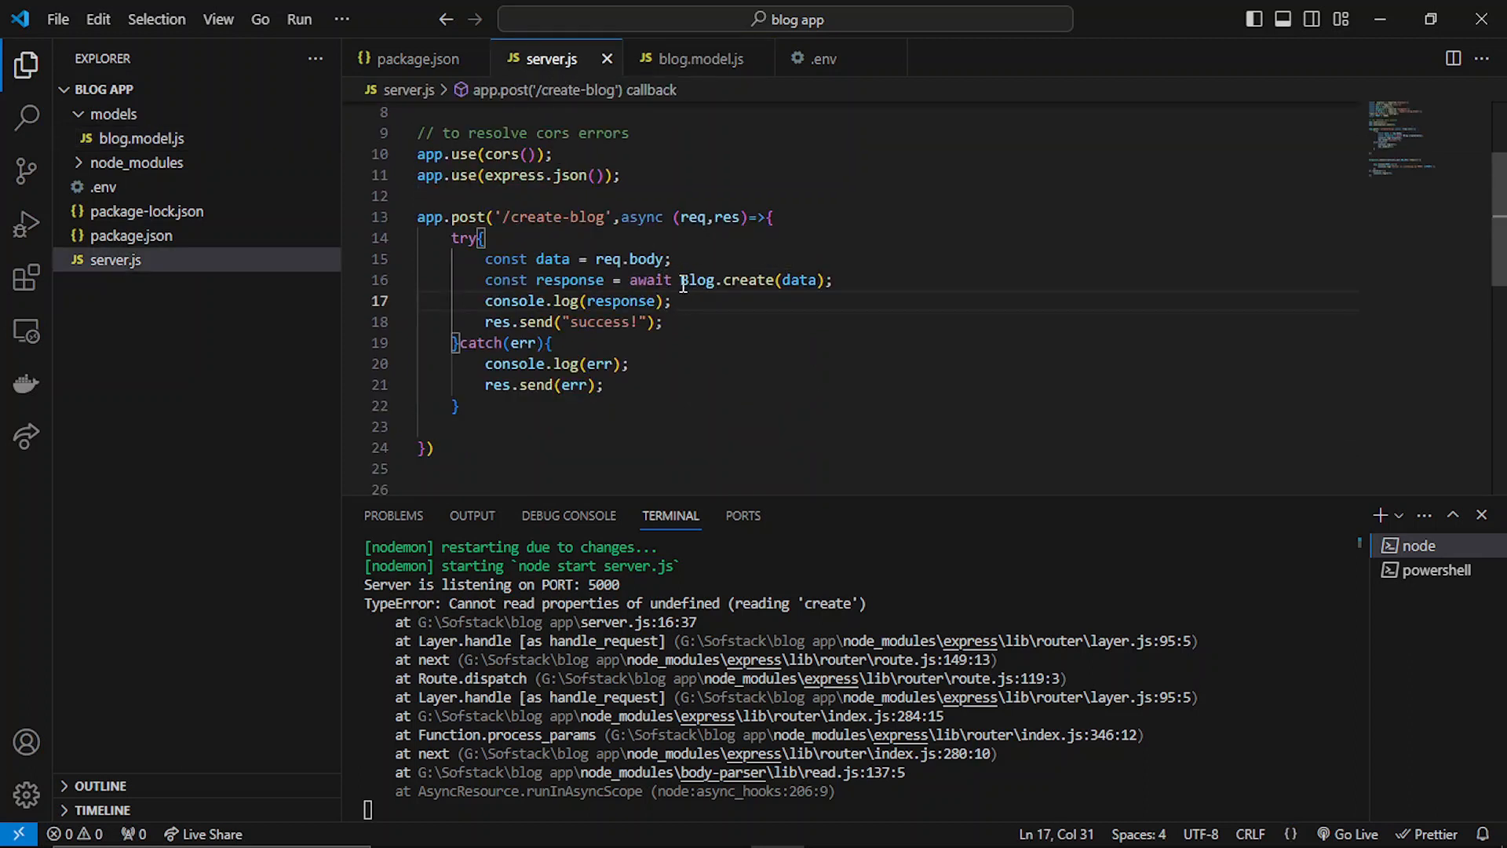
# Replace the awaited Blog.create call with 'const blog = new Blog(data)' on line 16.
pyautogui.moveTo(681, 281); pyautogui.dragTo(829, 280)
pyautogui.press('BackSpace')
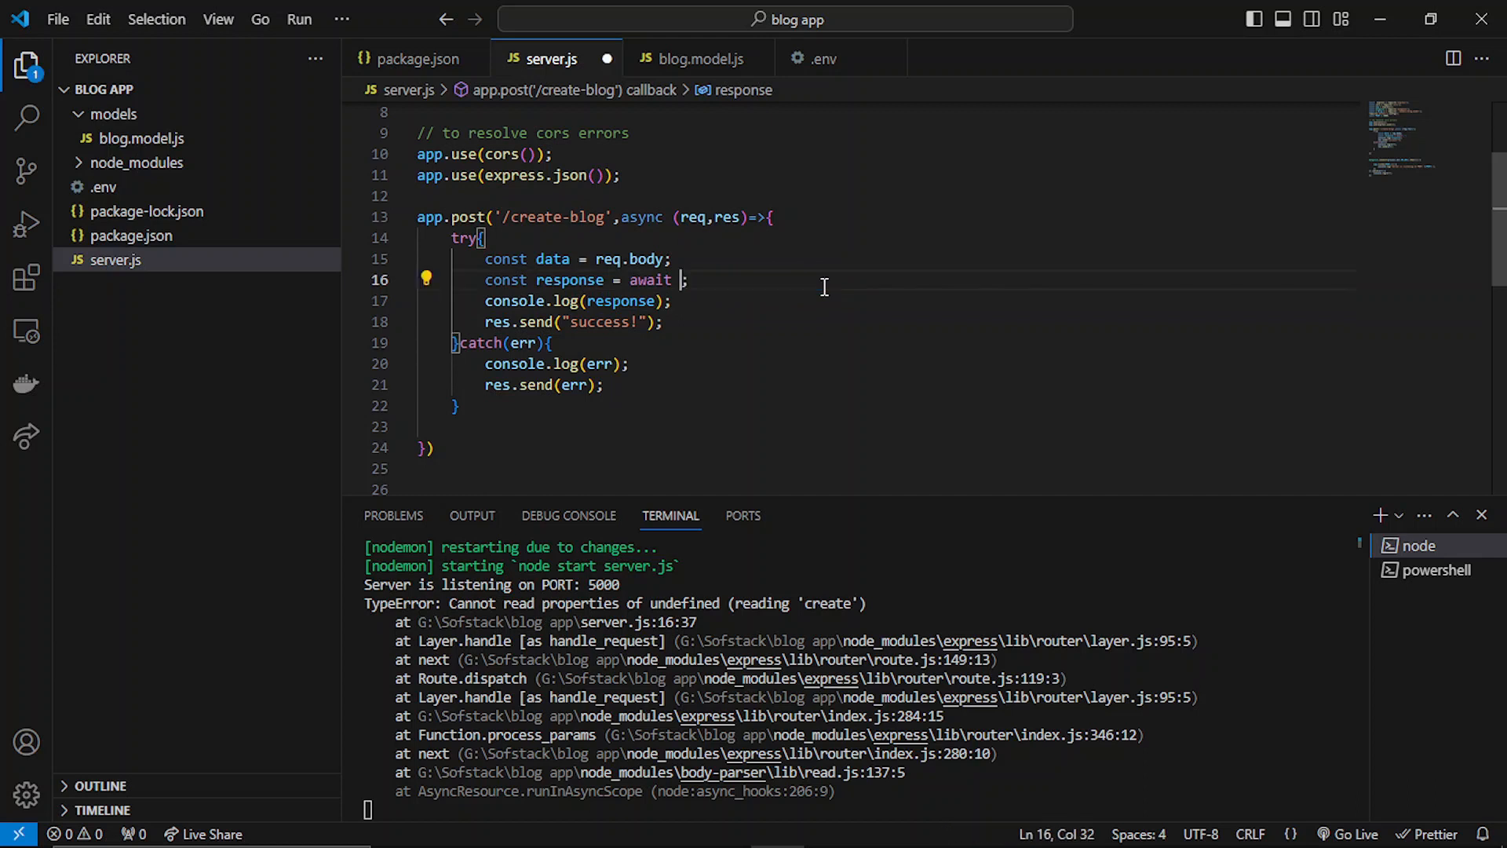
pyautogui.press('BackSpace')
pyautogui.press('BackSpace')
pyautogui.press('BackSpace')
pyautogui.press('BackSpace')
pyautogui.press('BackSpace')
pyautogui.press('BackSpace')
pyautogui.write('na')
pyautogui.press('BackSpace')
pyautogui.write('ew')
pyautogui.write(' Blog')
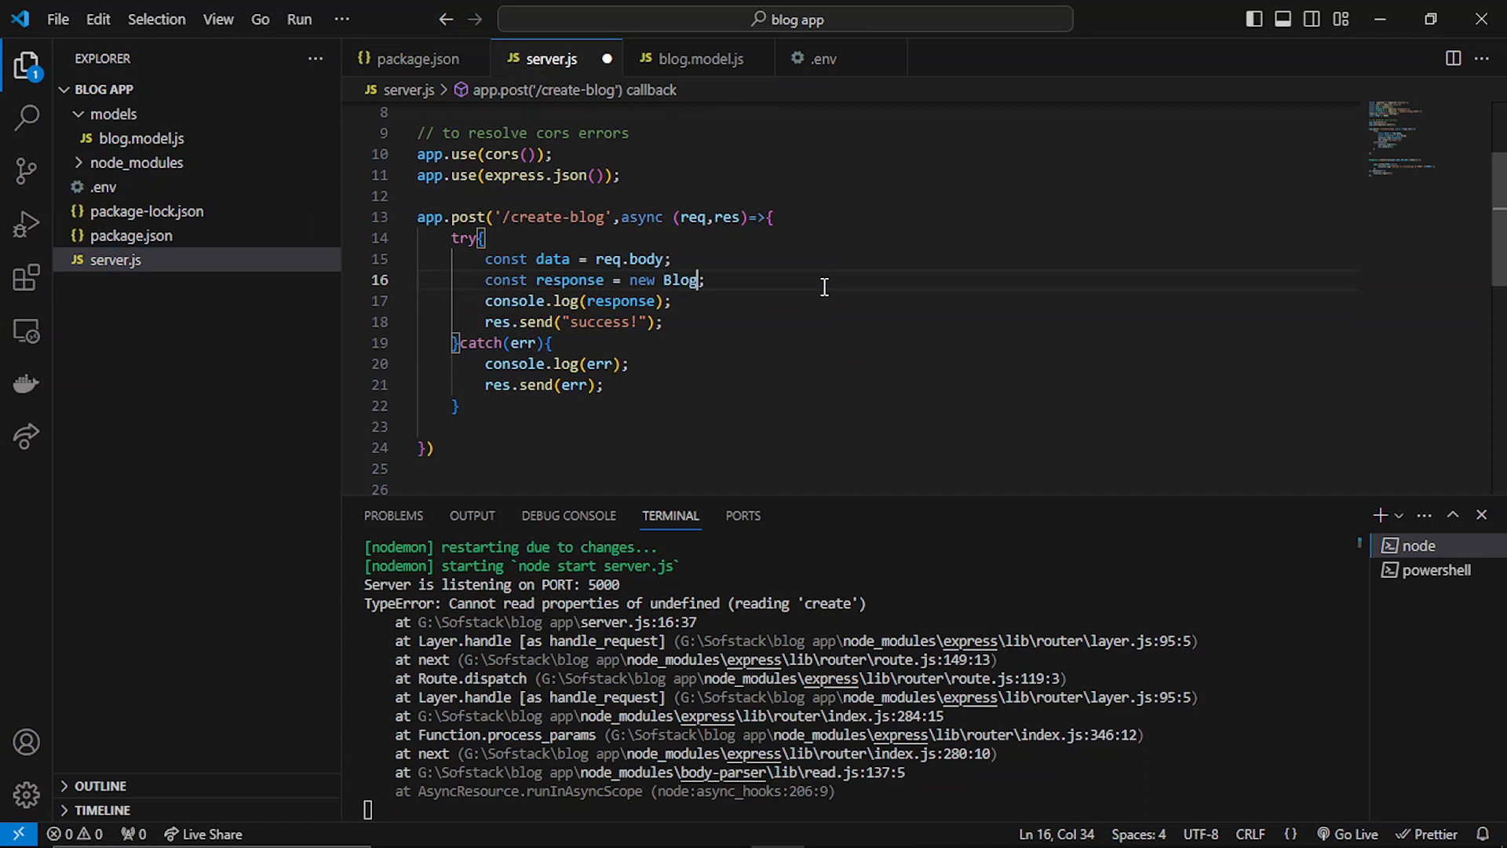
pyautogui.write('(data')
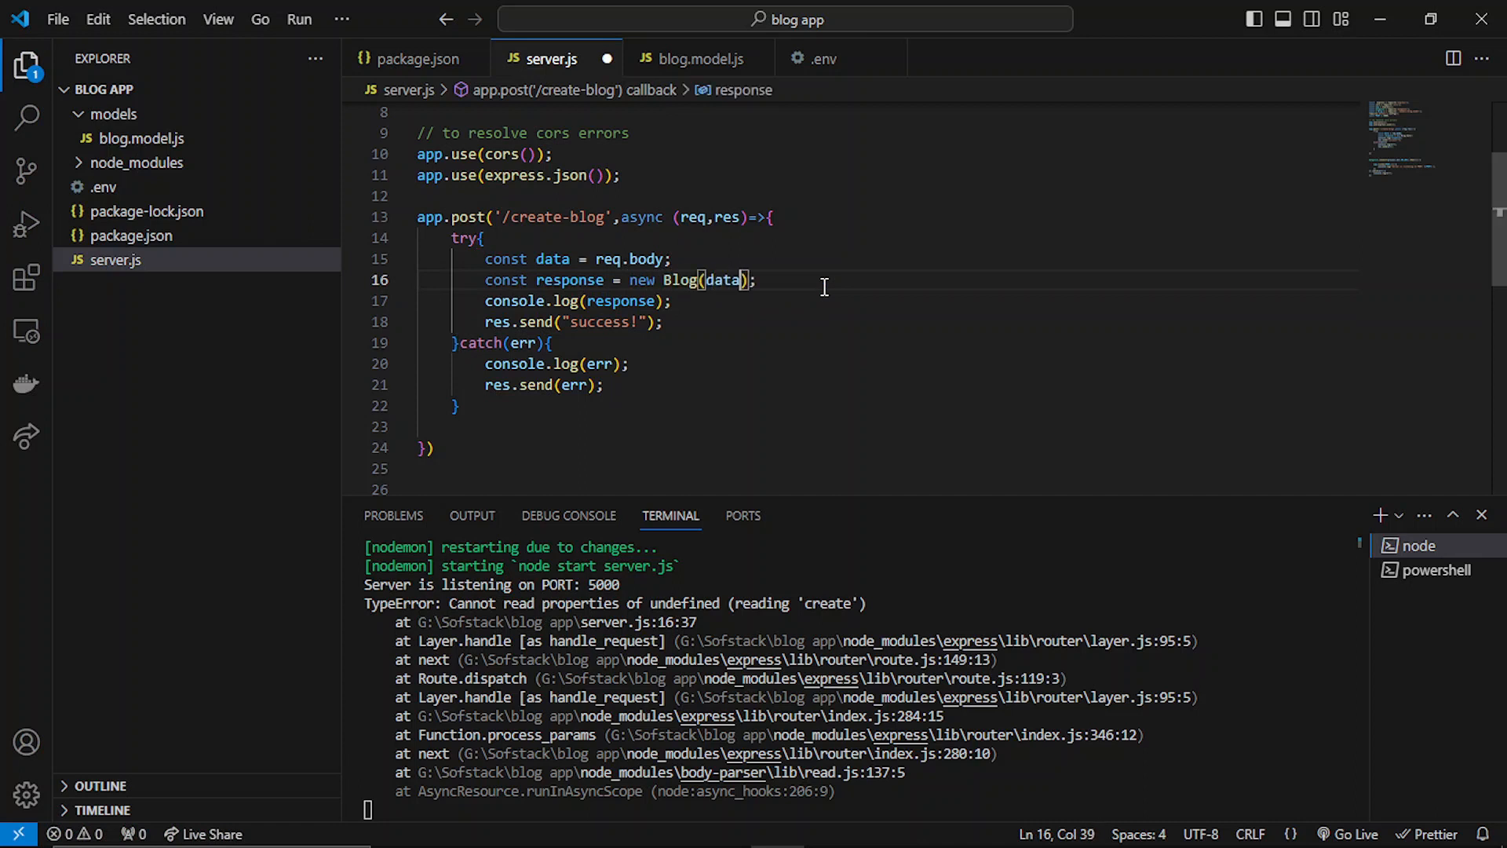
pyautogui.press('End')
pyautogui.press('Return')
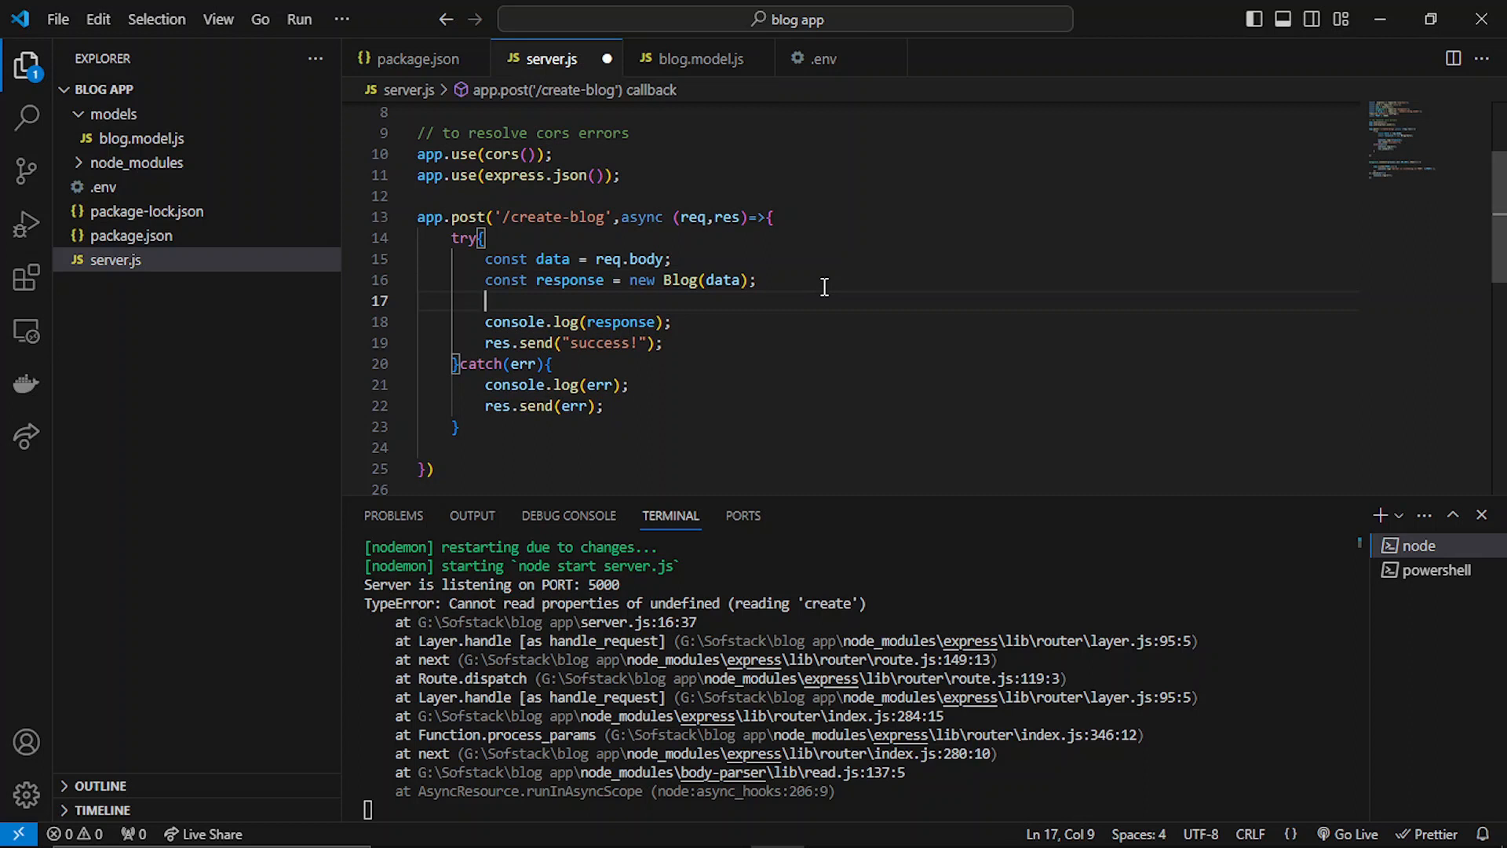
pyautogui.doubleClick(568, 280)
pyautogui.write('blog')
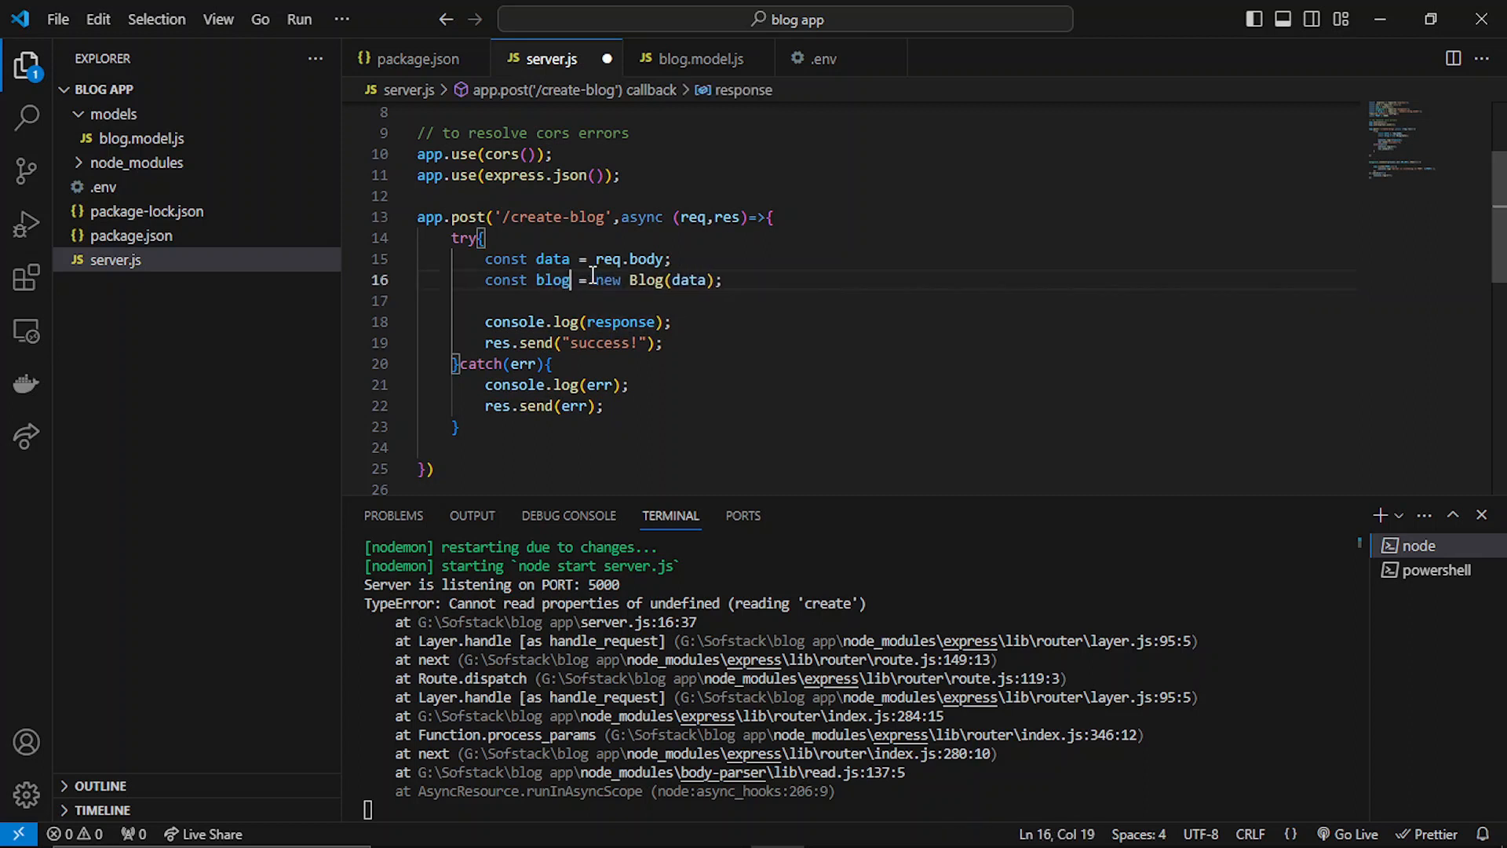
pyautogui.click(518, 300)
pyautogui.write('const')
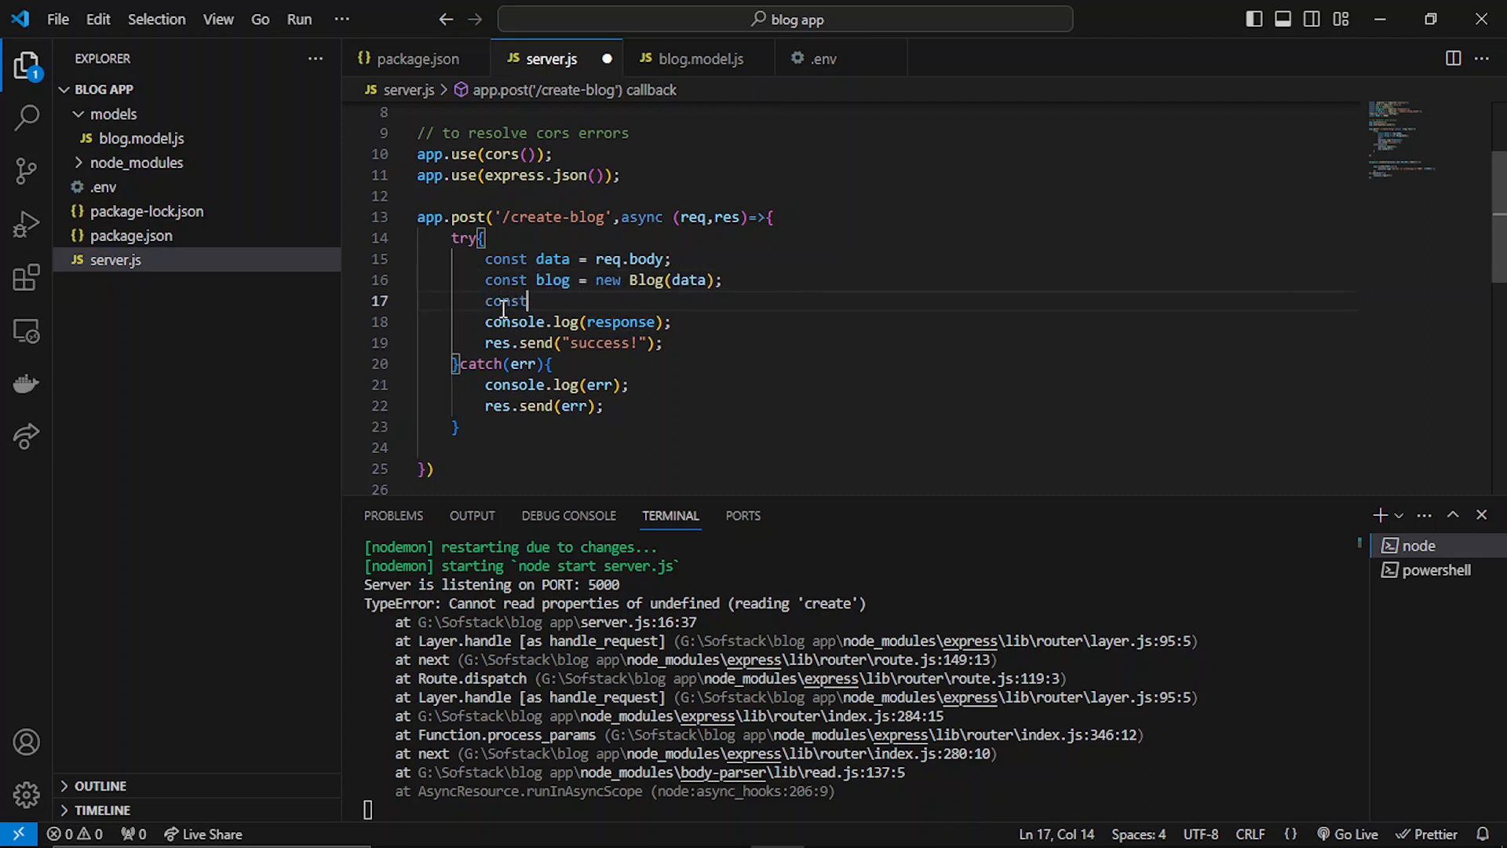
pyautogui.write(' respomse')
pyautogui.press('BackSpace')
pyautogui.press('BackSpace')
pyautogui.press('BackSpace')
pyautogui.press('BackSpace')
pyautogui.write('se = ')
pyautogui.write('await ')
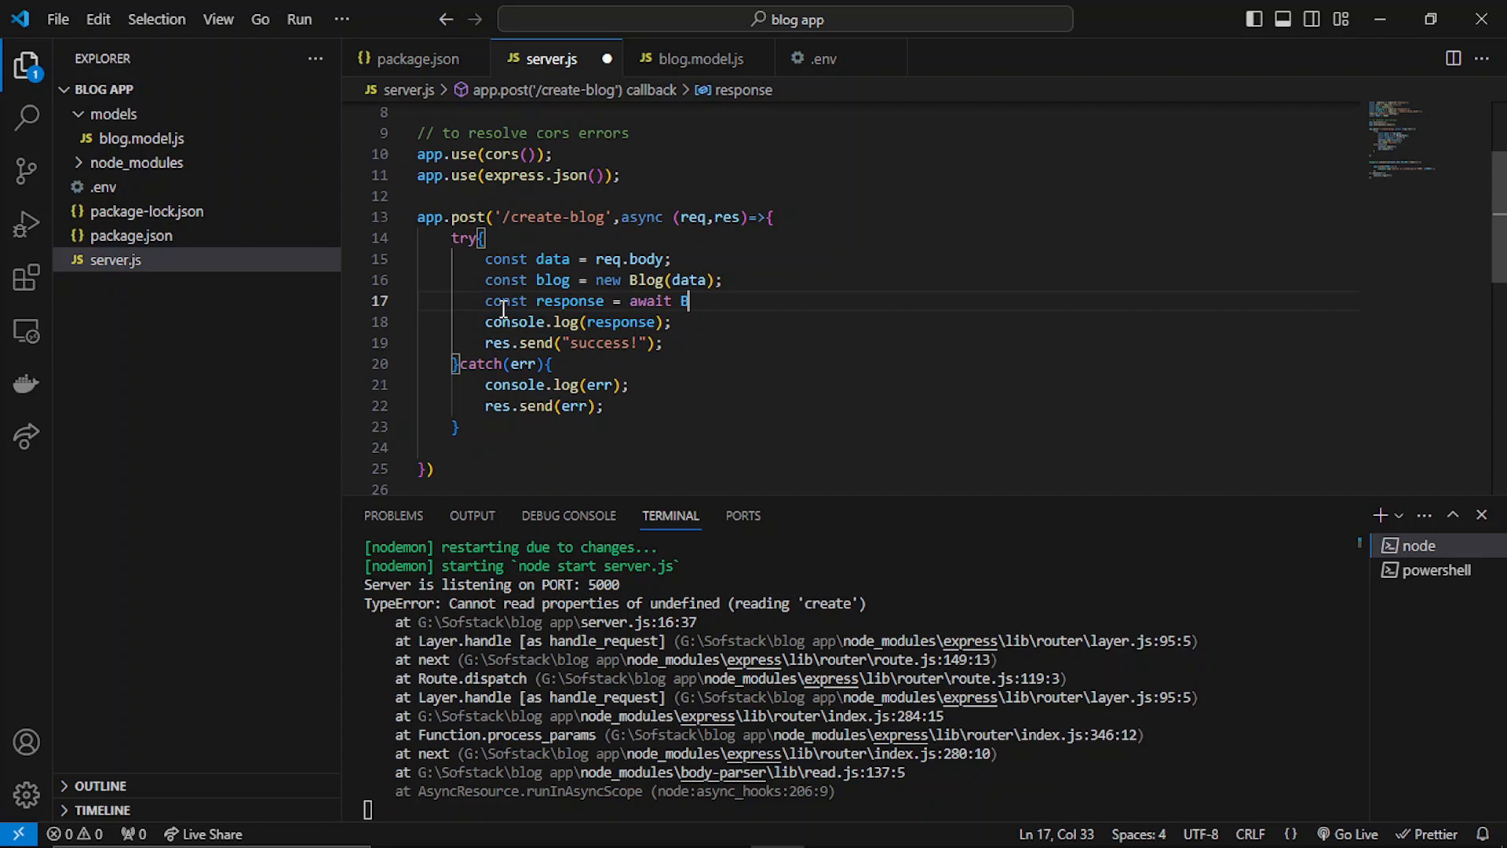
pyautogui.write('Blog.')
pyautogui.write('s')
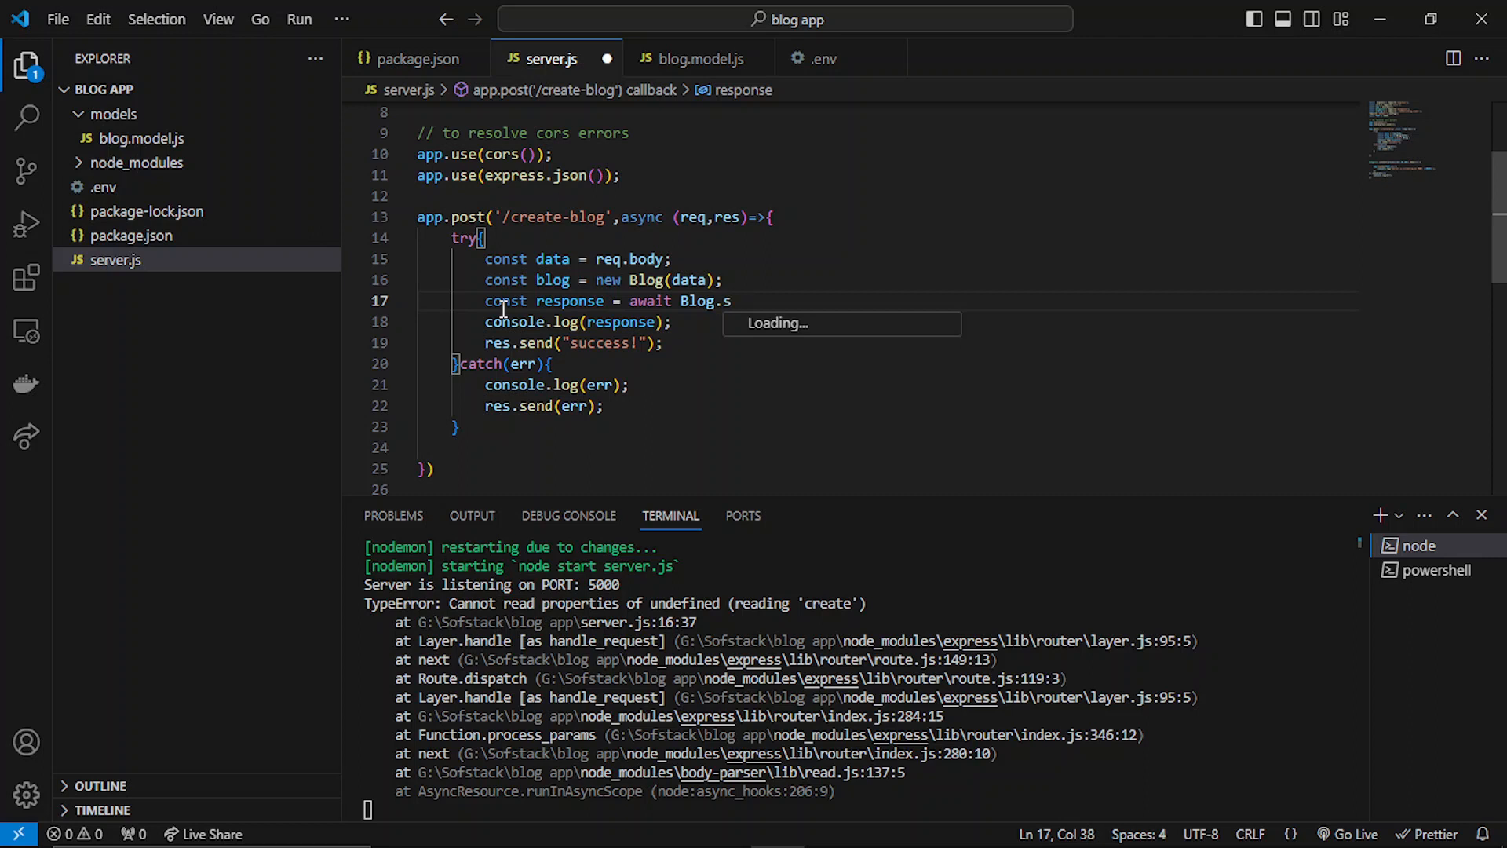
# Add 'const response = await Blog.save();' on line 17 and save server.js.
pyautogui.press('BackSpace')
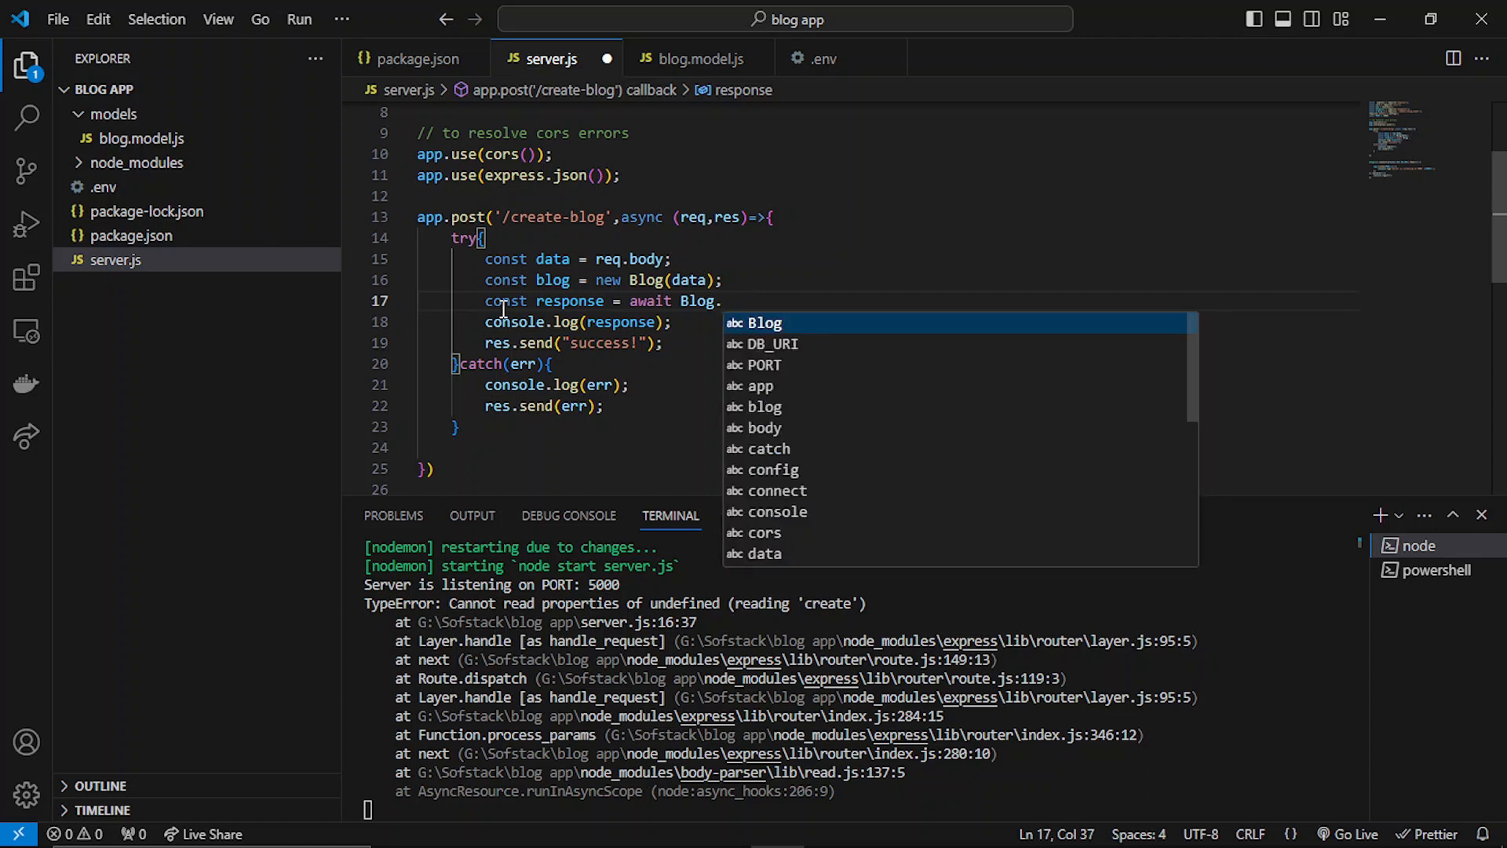
pyautogui.press('BackSpace')
pyautogui.write('.s')
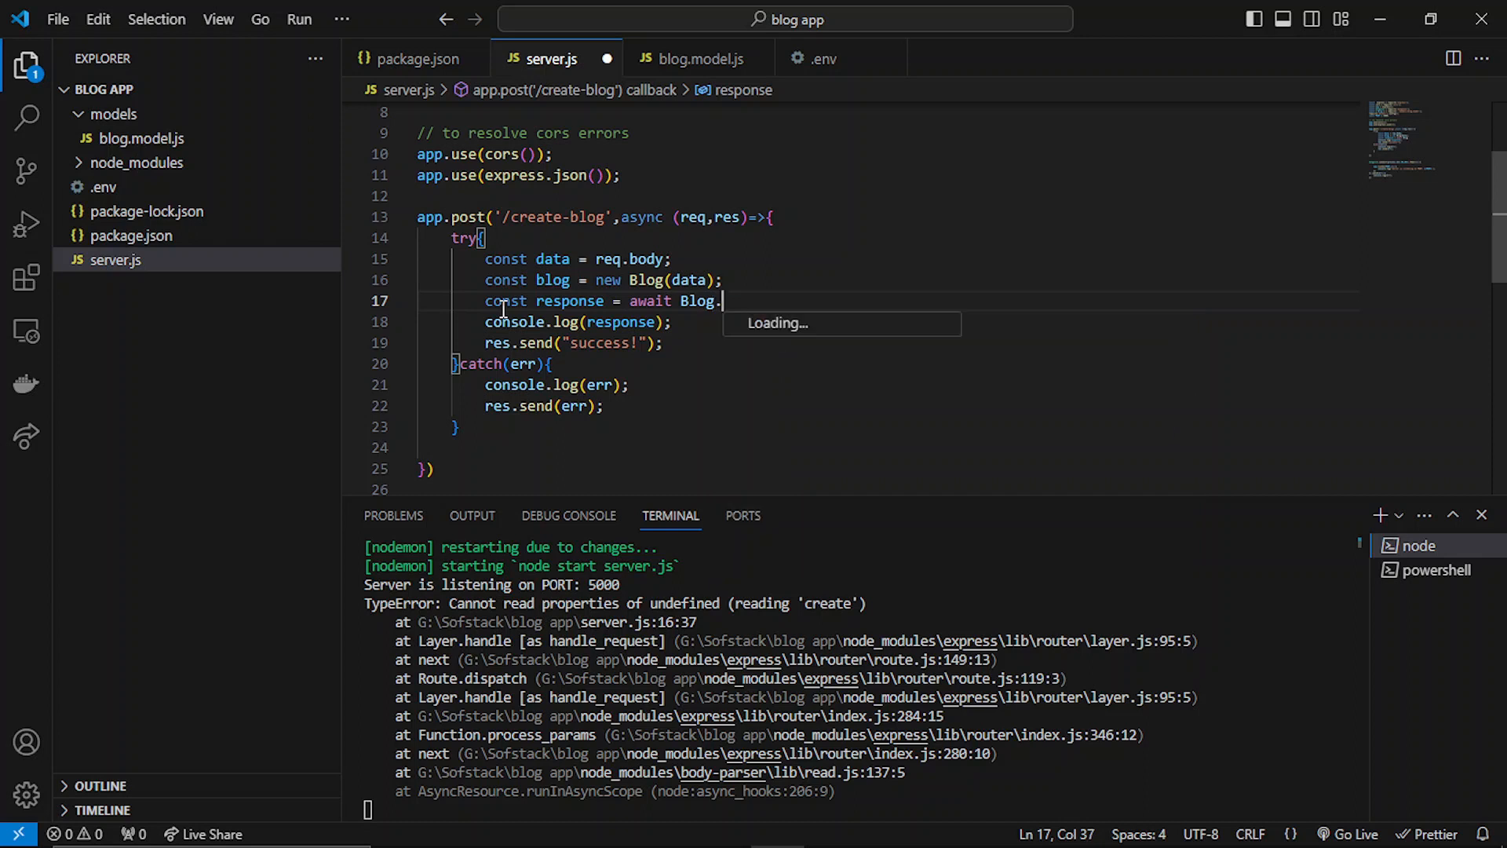
pyautogui.write('ave()')
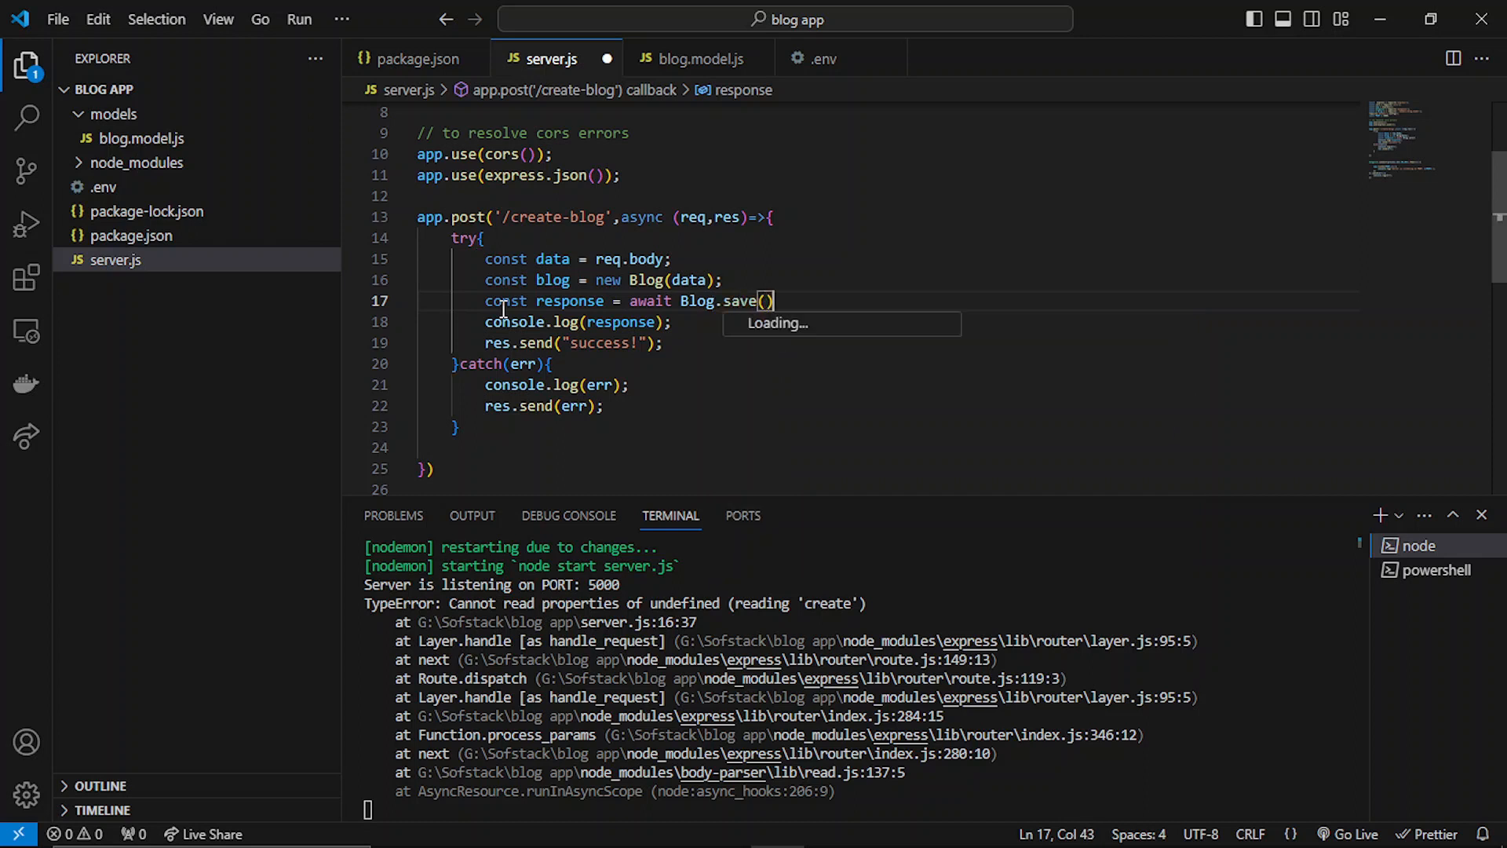
pyautogui.write(';')
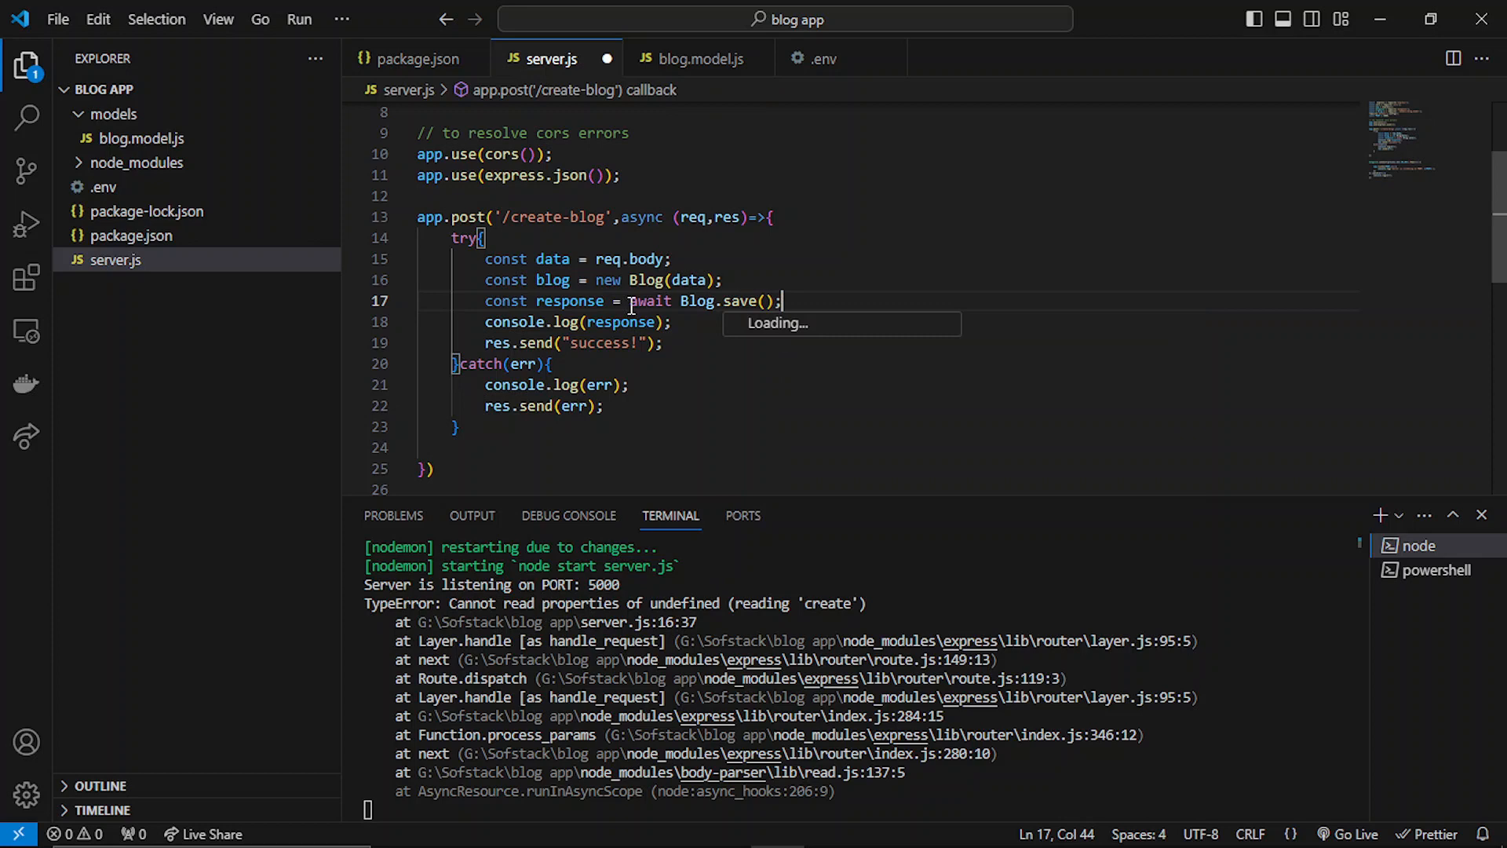
pyautogui.click(807, 289)
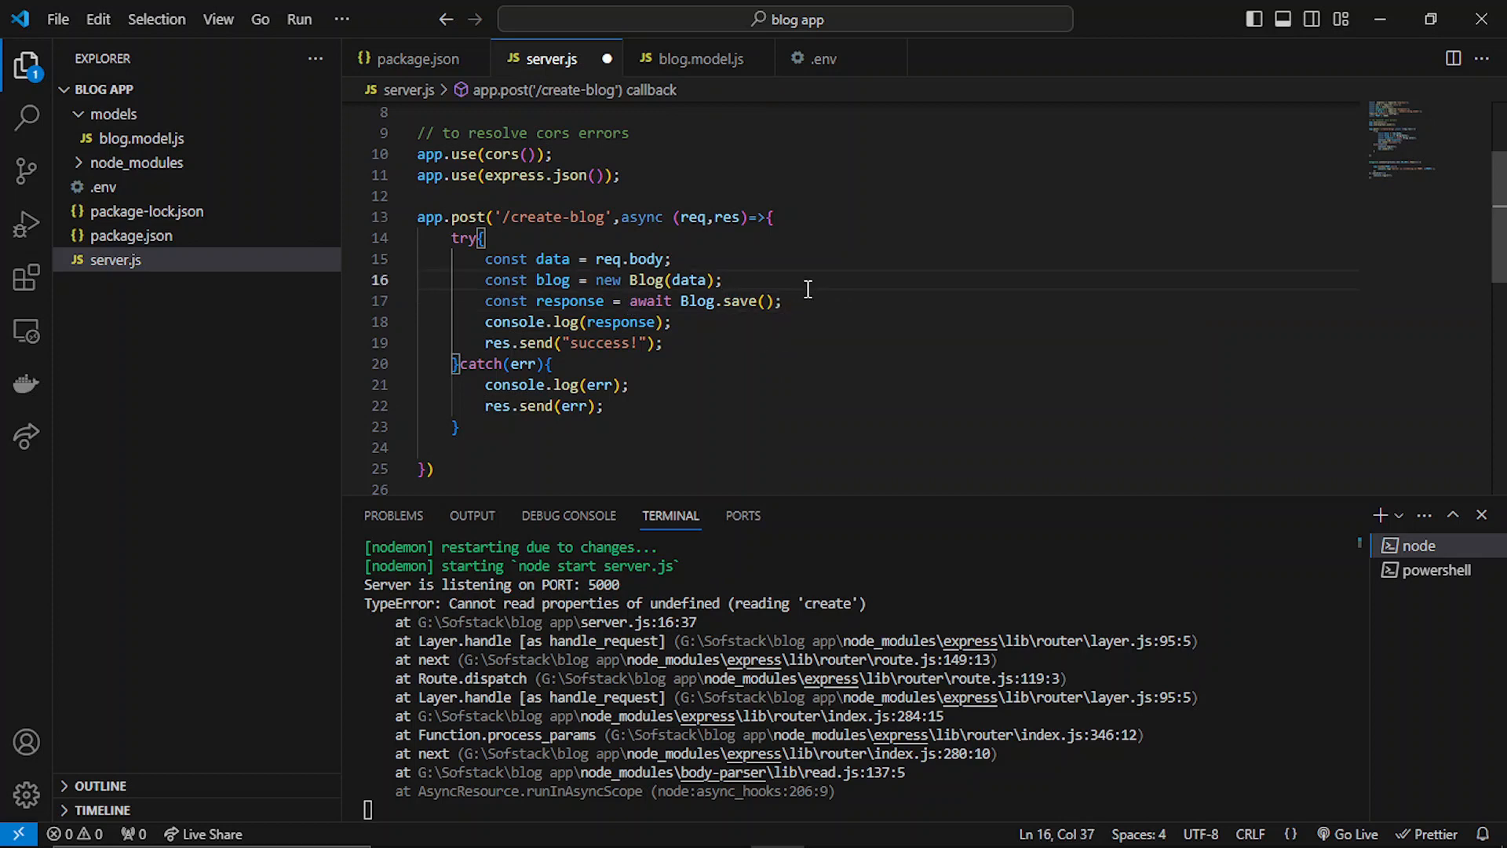
pyautogui.hotkey('ctrl', 's')
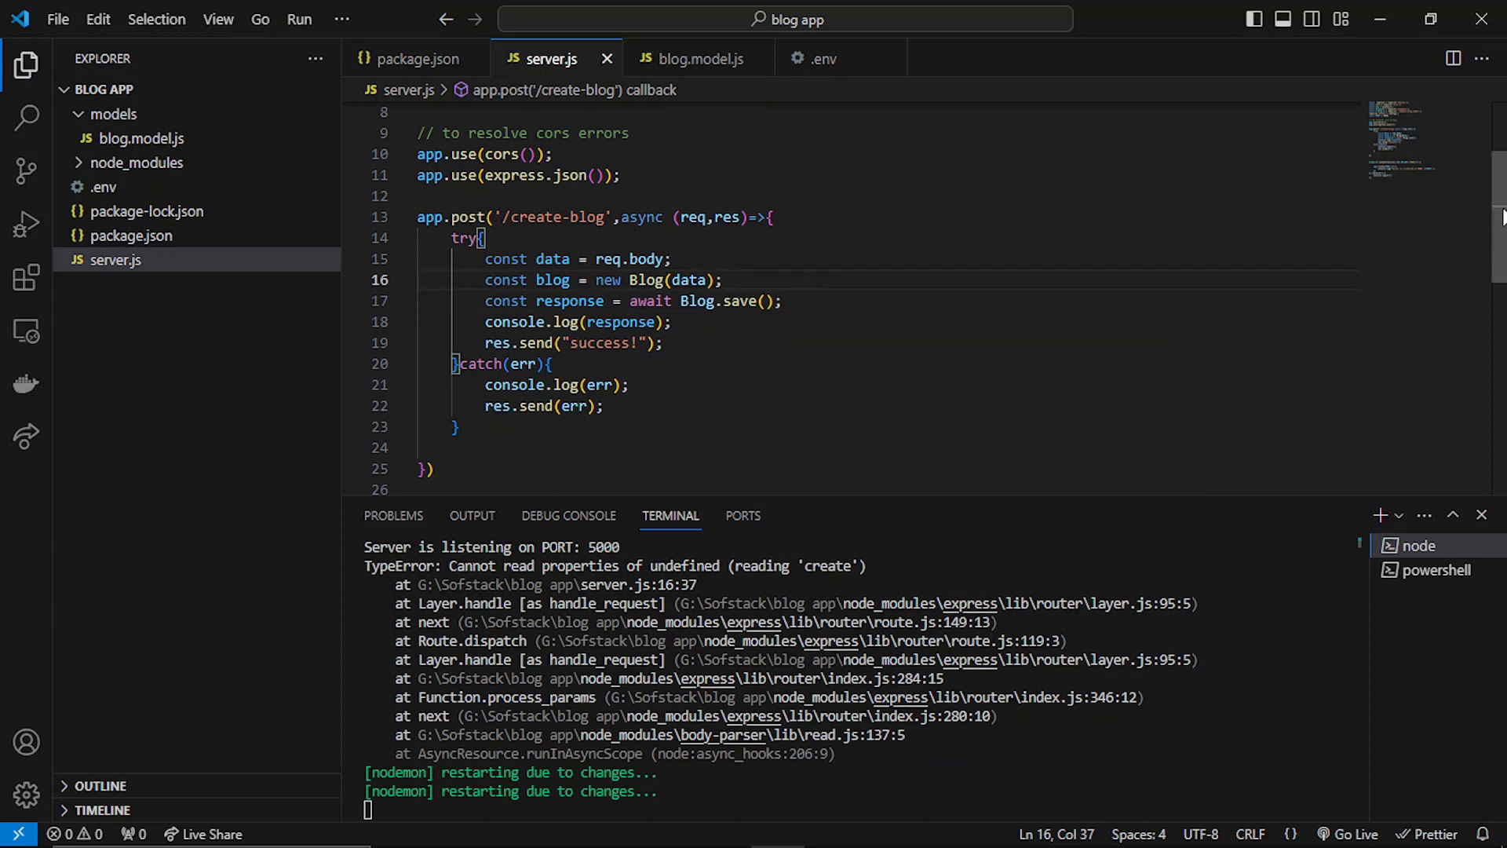
pyautogui.moveTo(1501, 215); pyautogui.dragTo(1497, 112)
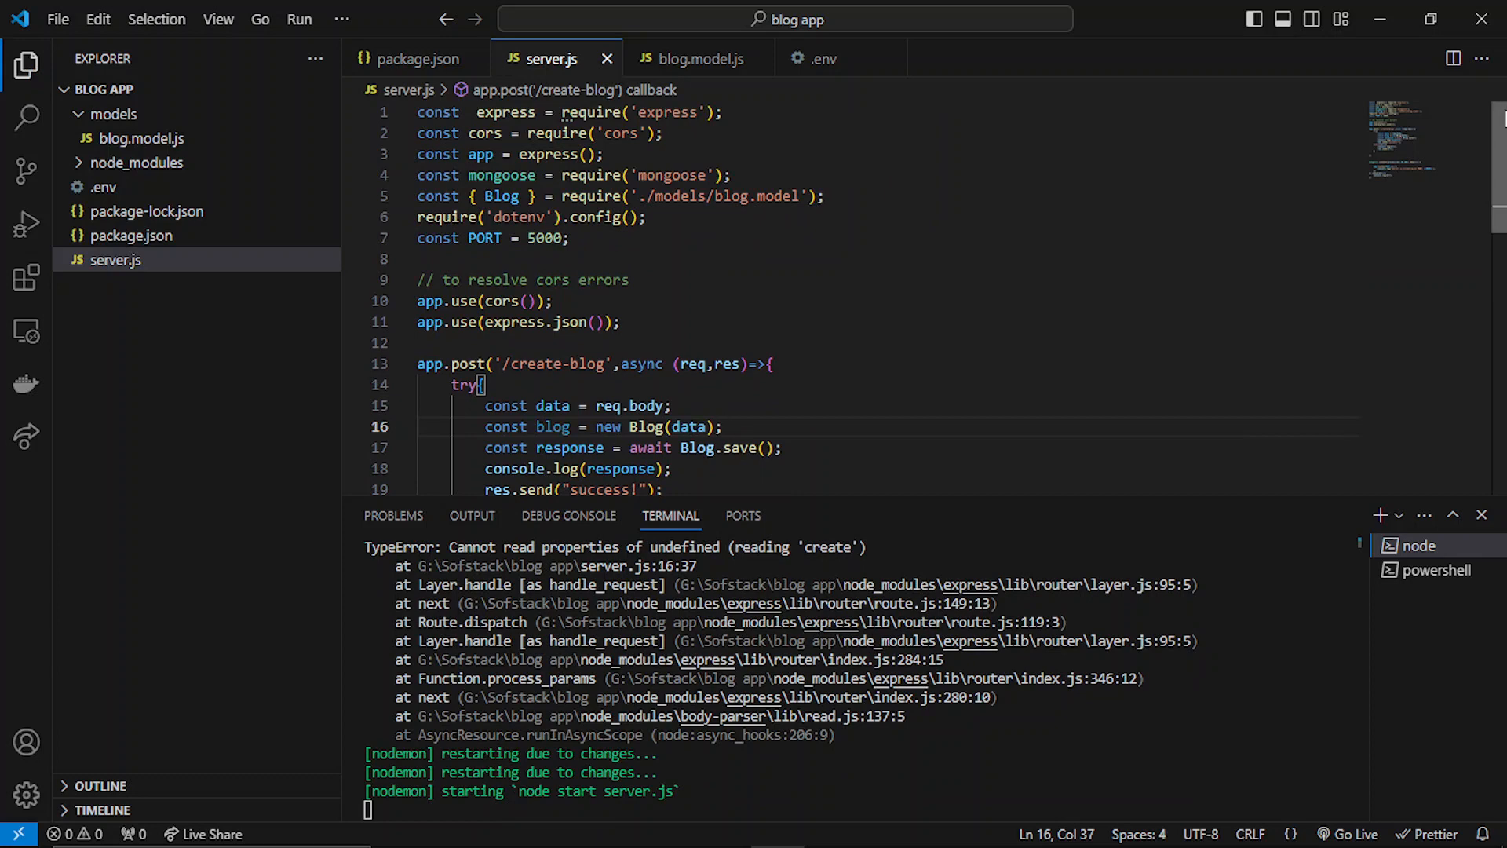
pyautogui.moveTo(1501, 141)
pyautogui.mouseDown()
pyautogui.moveTo(1501, 188)
pyautogui.moveTo(1497, 112)
pyautogui.mouseUp()
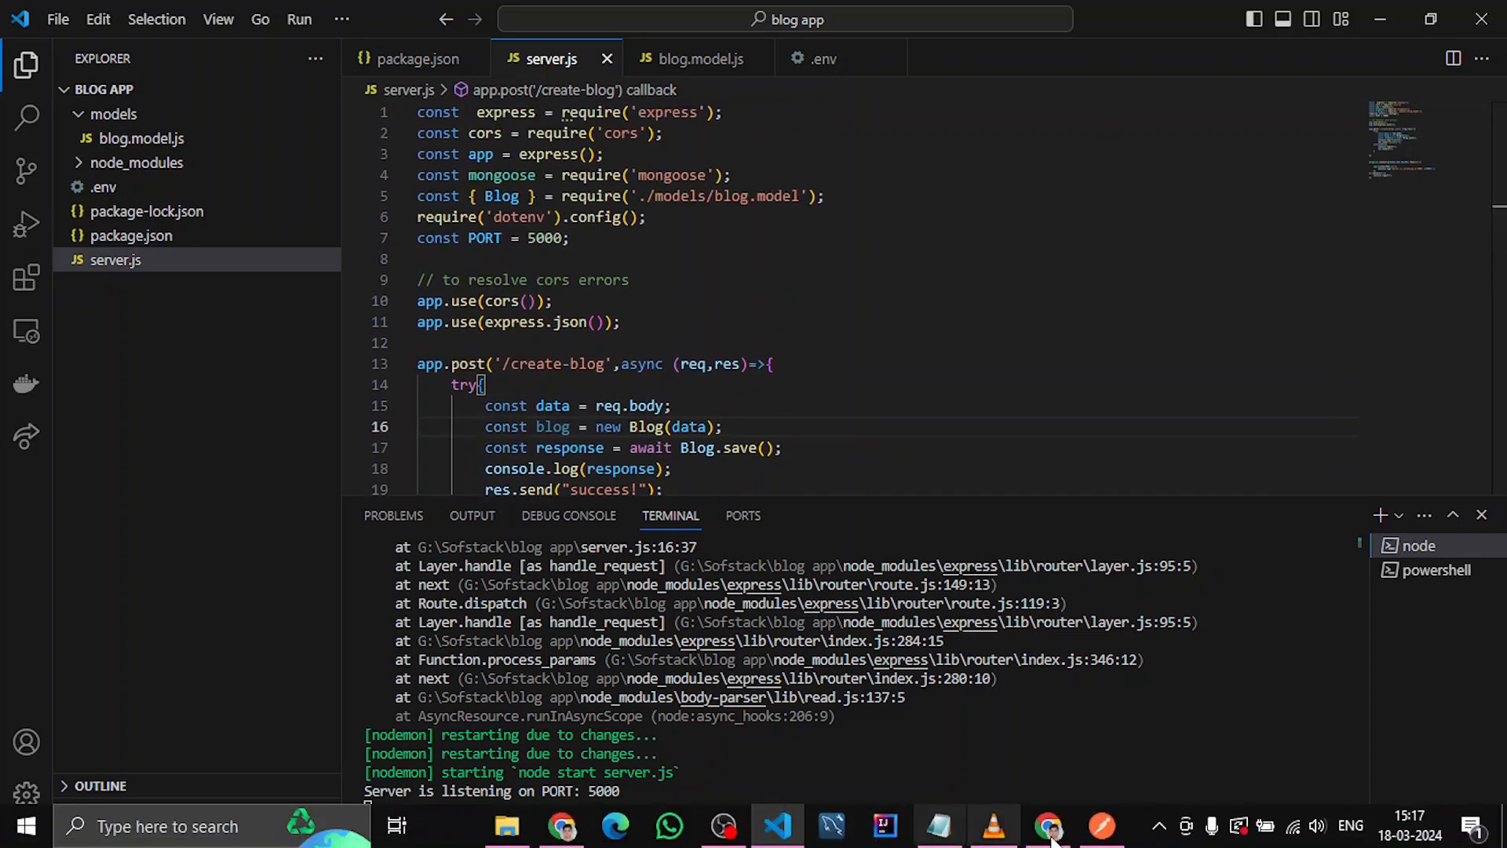
# Send the create-blog POST from Postman and return to the editor.
pyautogui.click(1102, 826)
pyautogui.click(1363, 236)
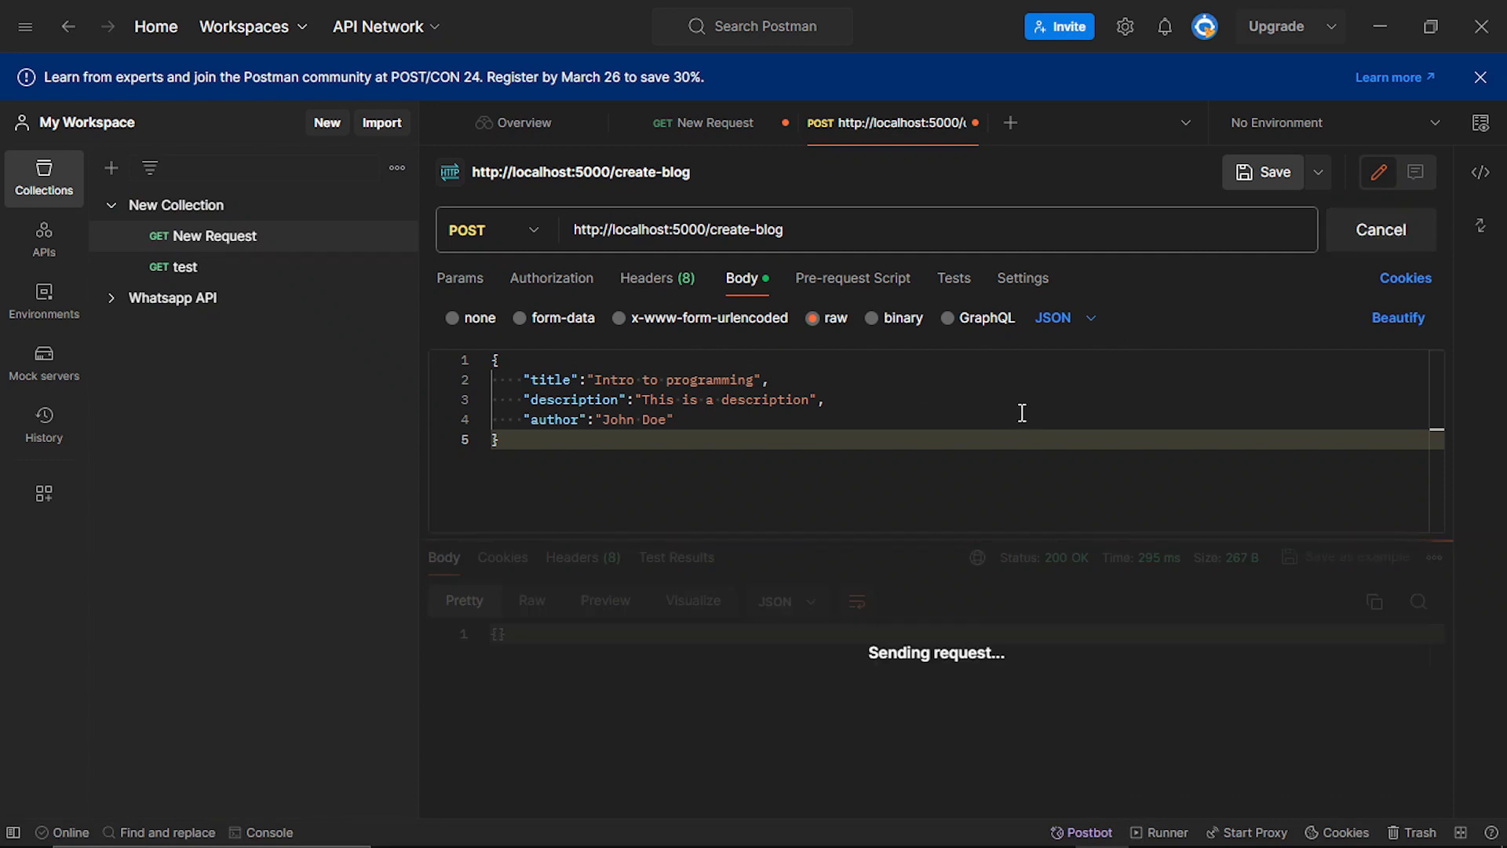
pyautogui.click(784, 825)
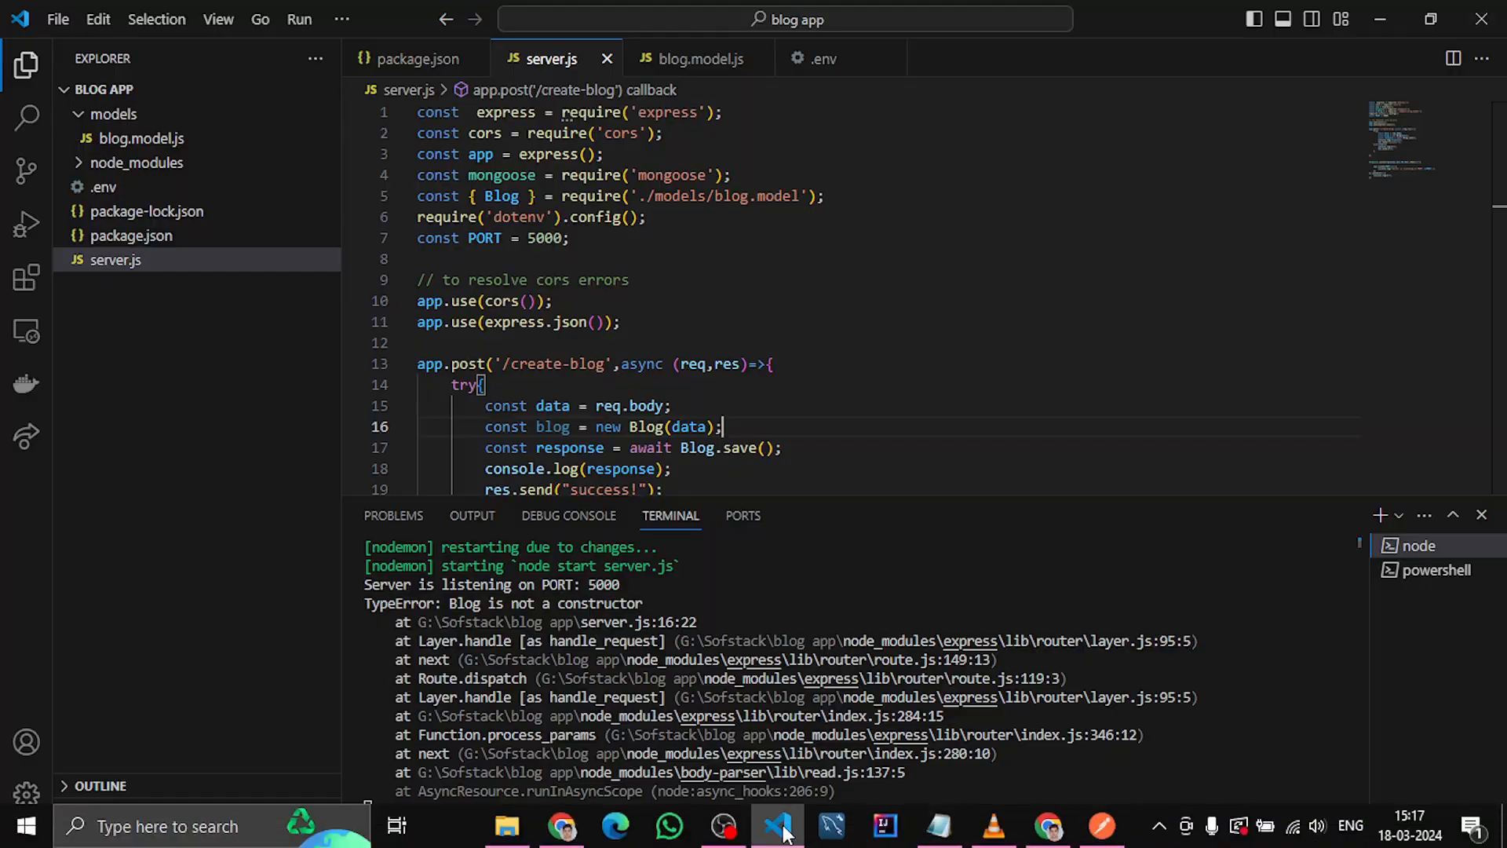
# Change 'Blog.save()' to 'blog.save()' on line 17 and hover to check the response type and blog definition.
pyautogui.doubleClick(697, 316)
pyautogui.write('b')
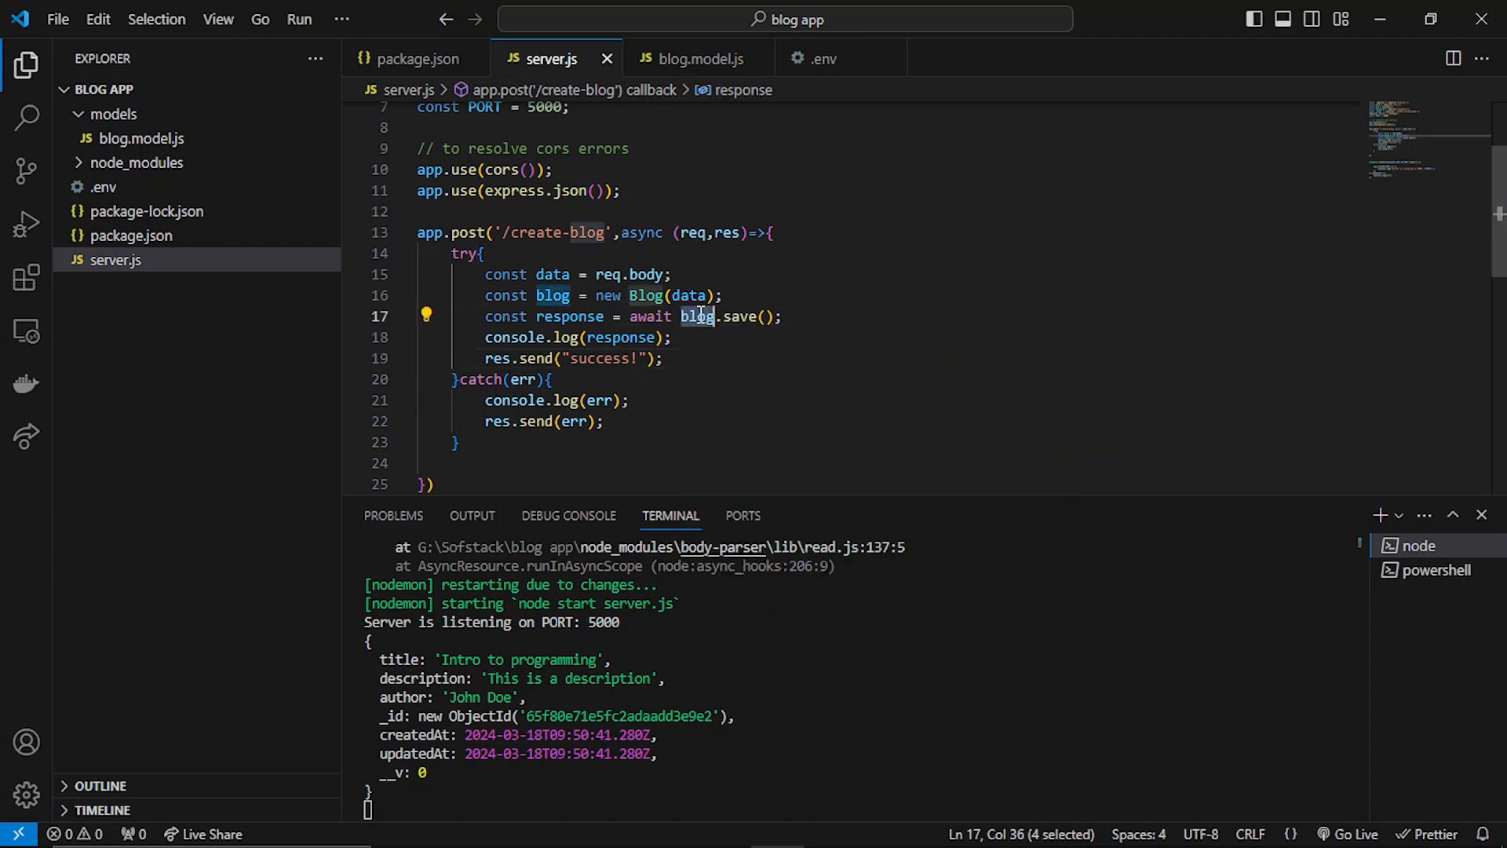
pyautogui.click(686, 316)
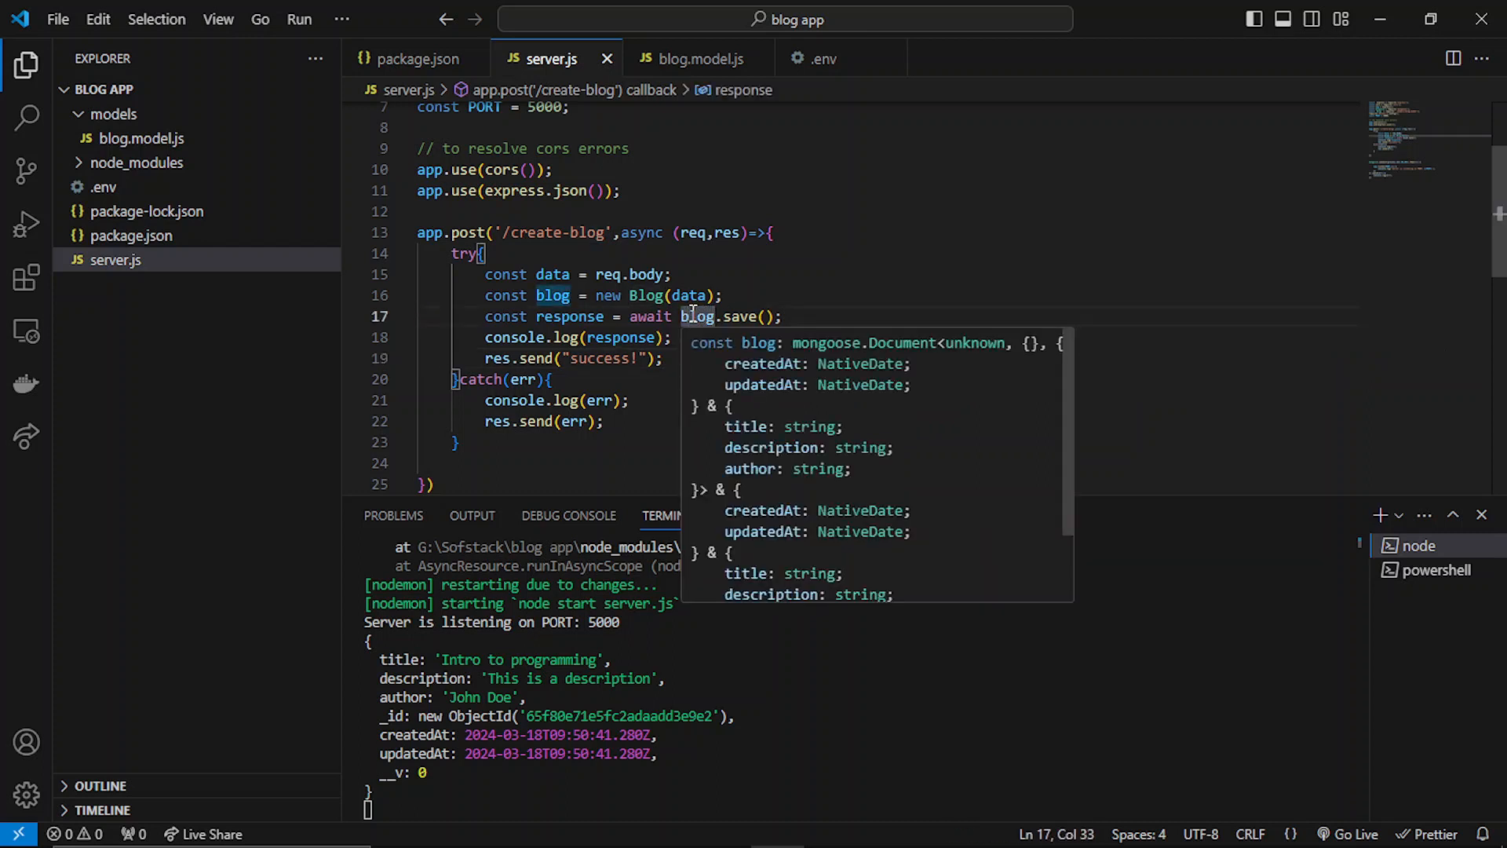
pyautogui.press('Delete')
pyautogui.write('B')
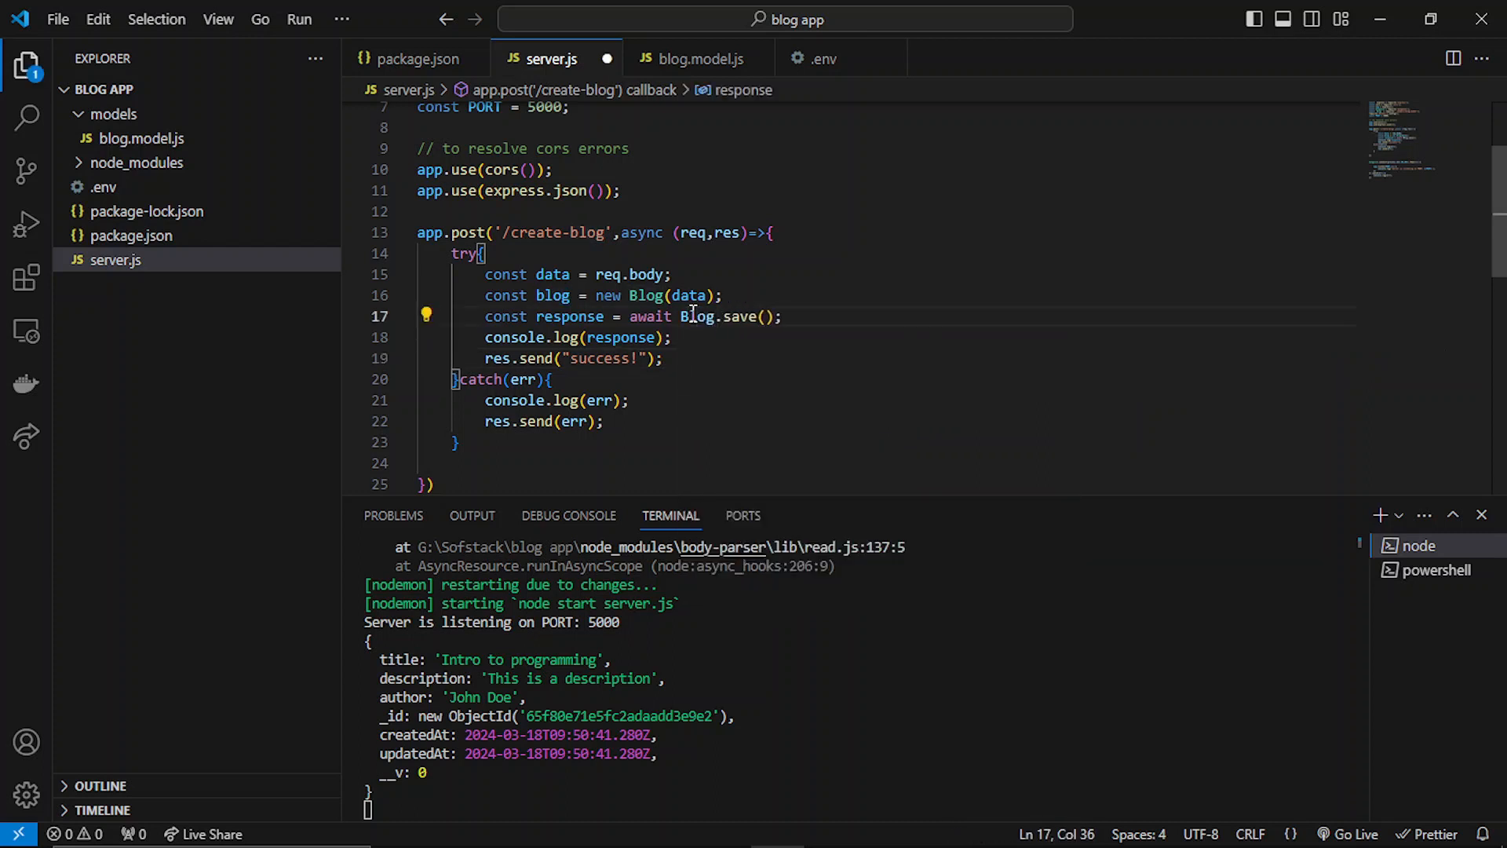
pyautogui.press('BackSpace')
pyautogui.press('BackSpace')
pyautogui.press('BackSpace')
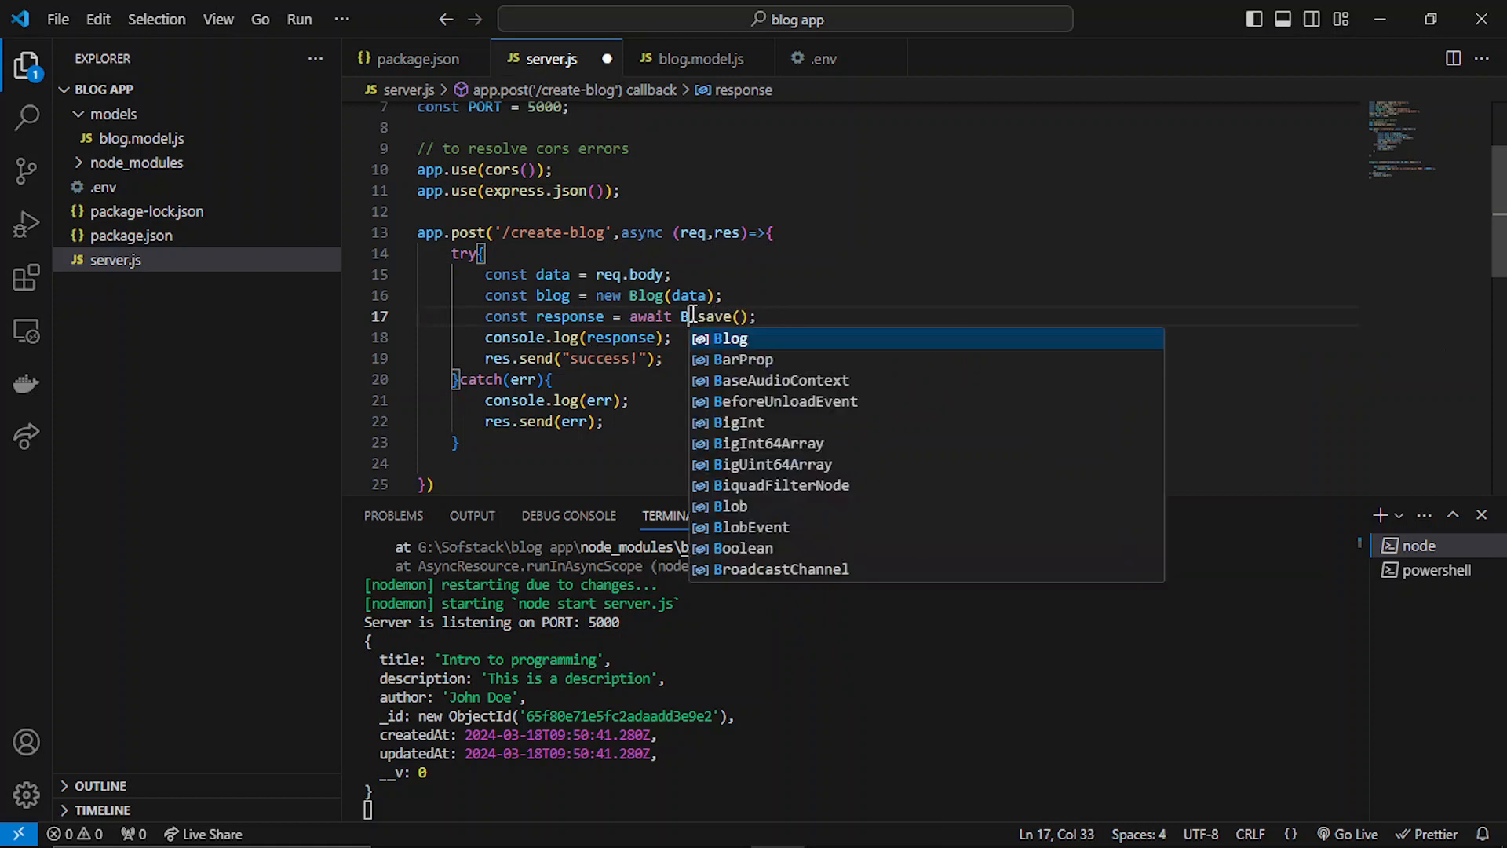
pyautogui.write('blog')
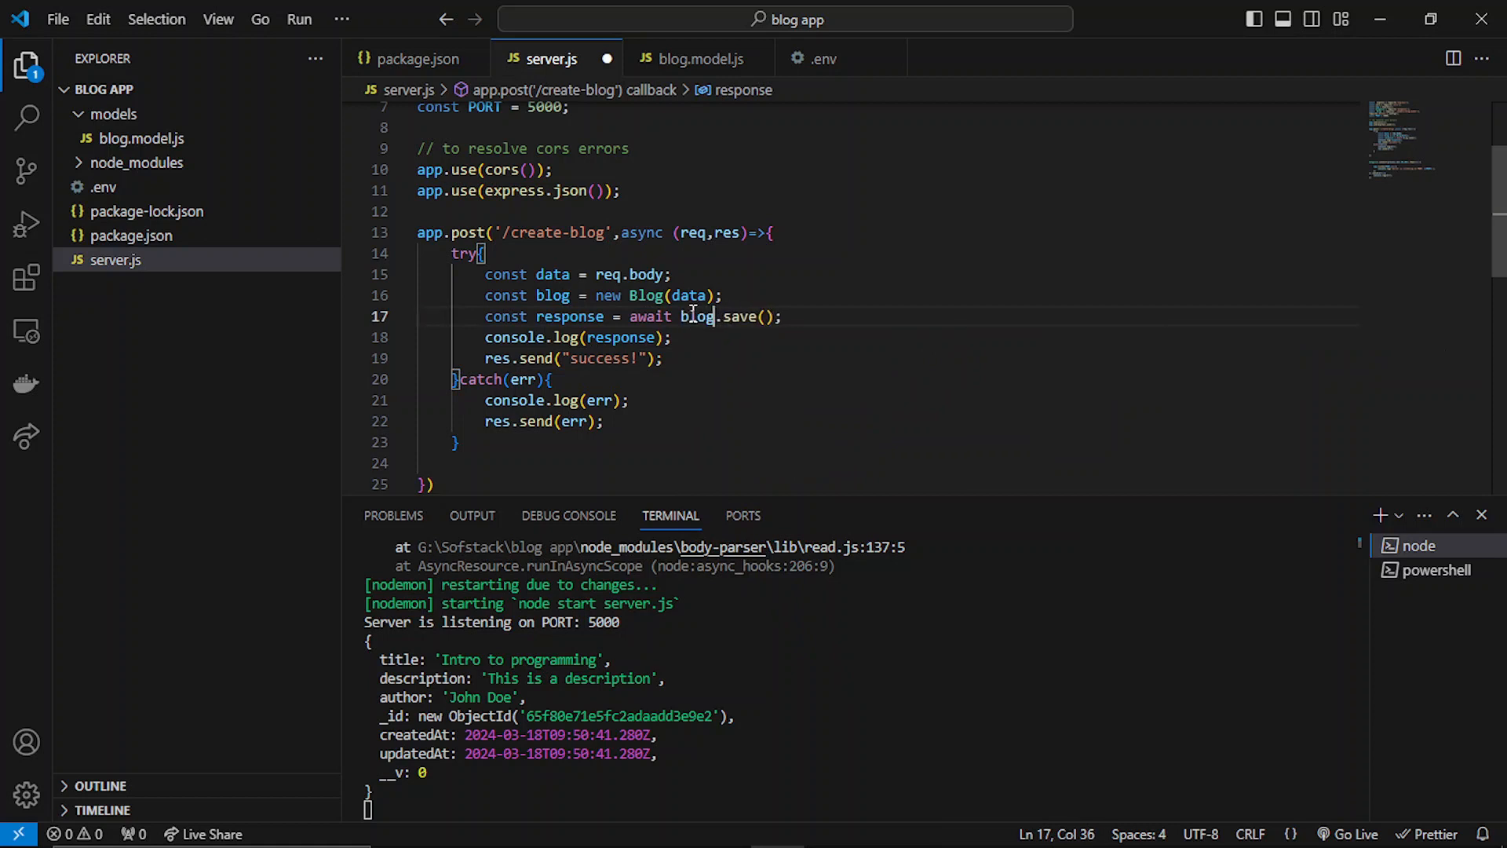
pyautogui.doubleClick(553, 294)
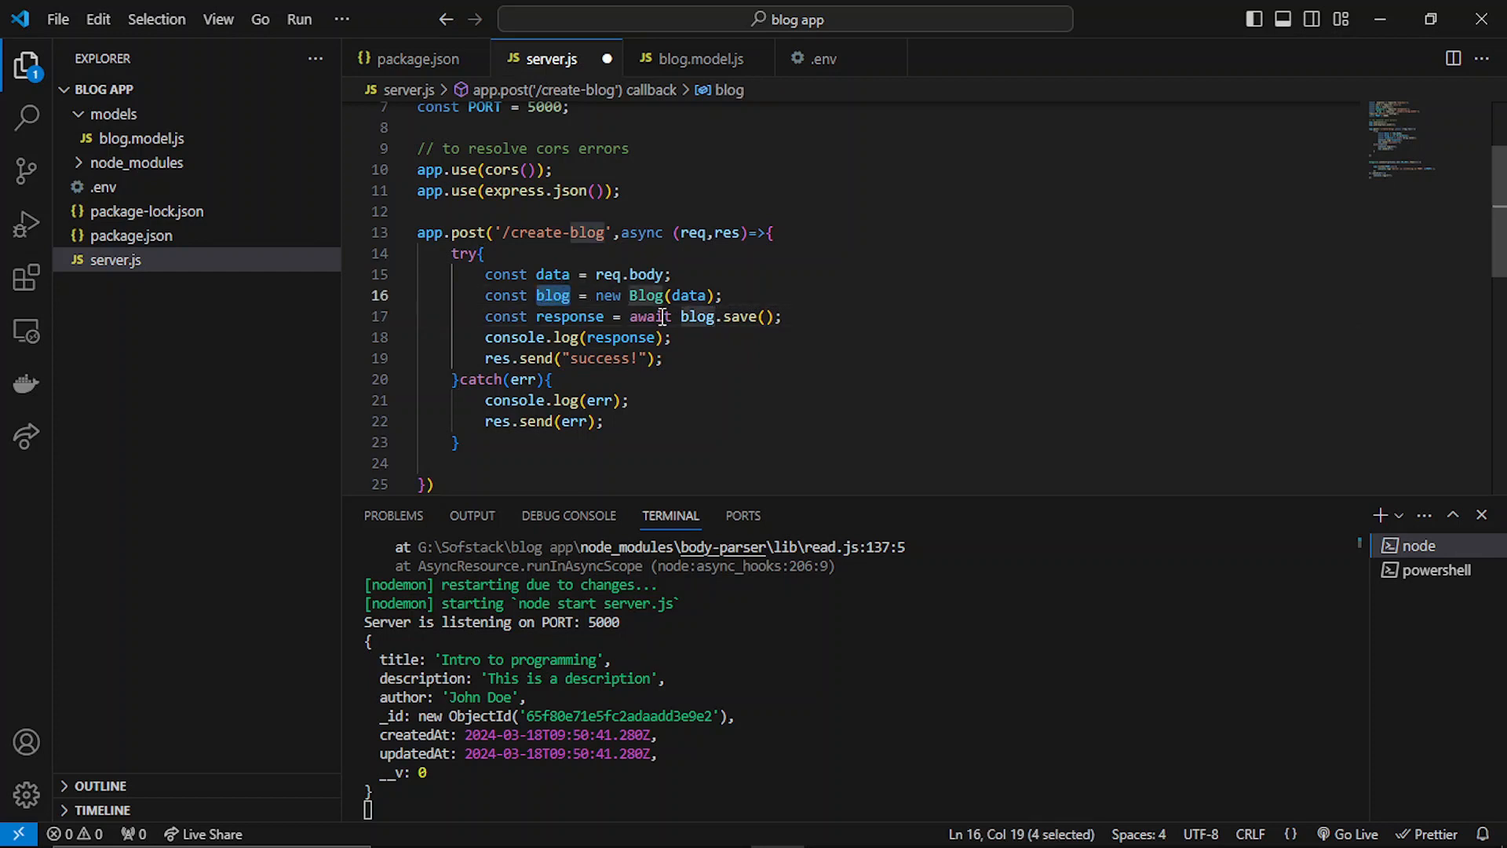
pyautogui.doubleClick(772, 316)
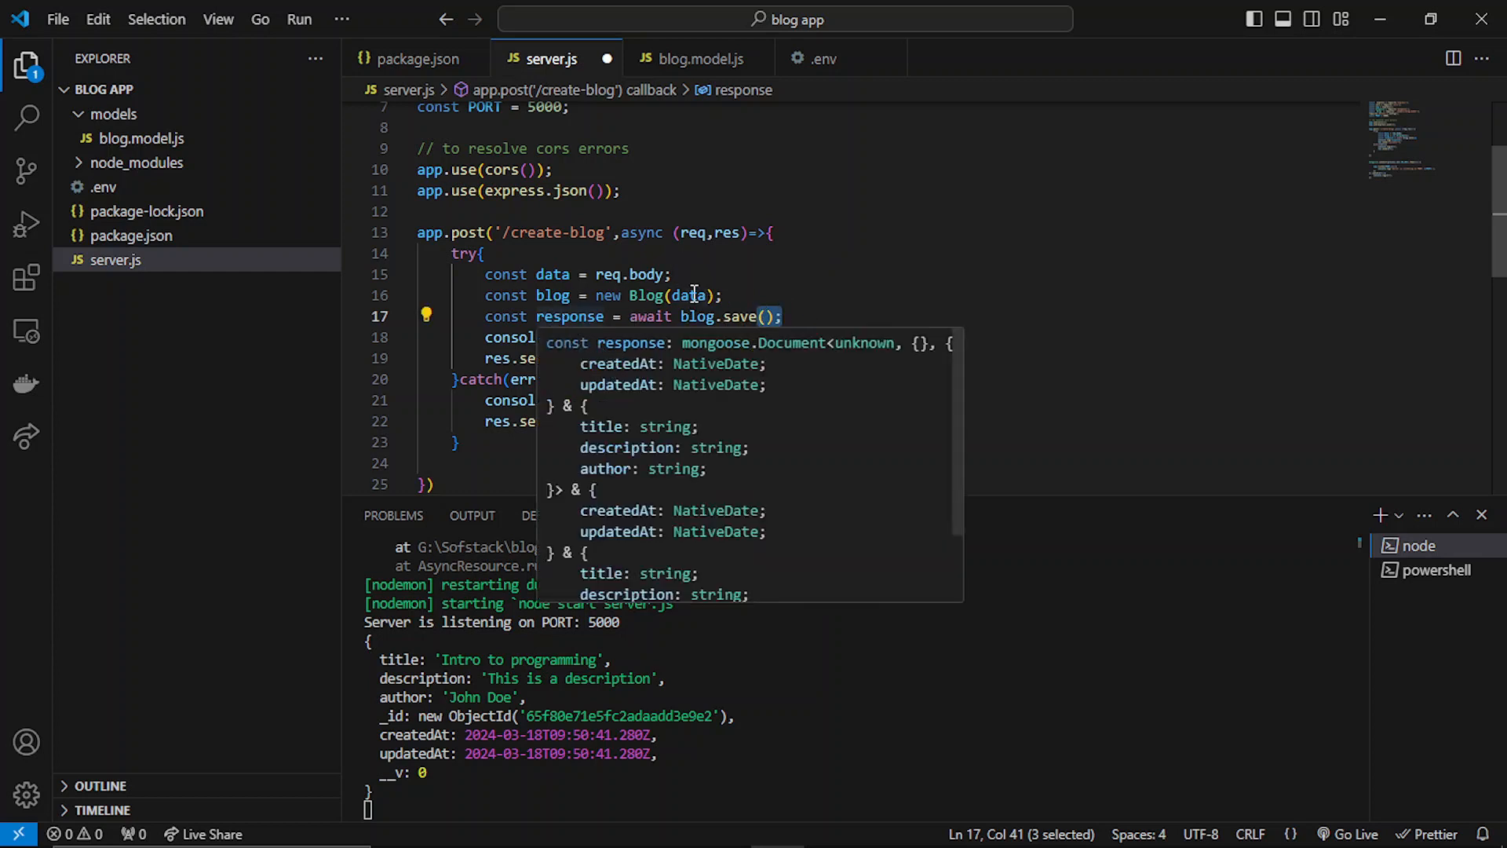
pyautogui.click(601, 403)
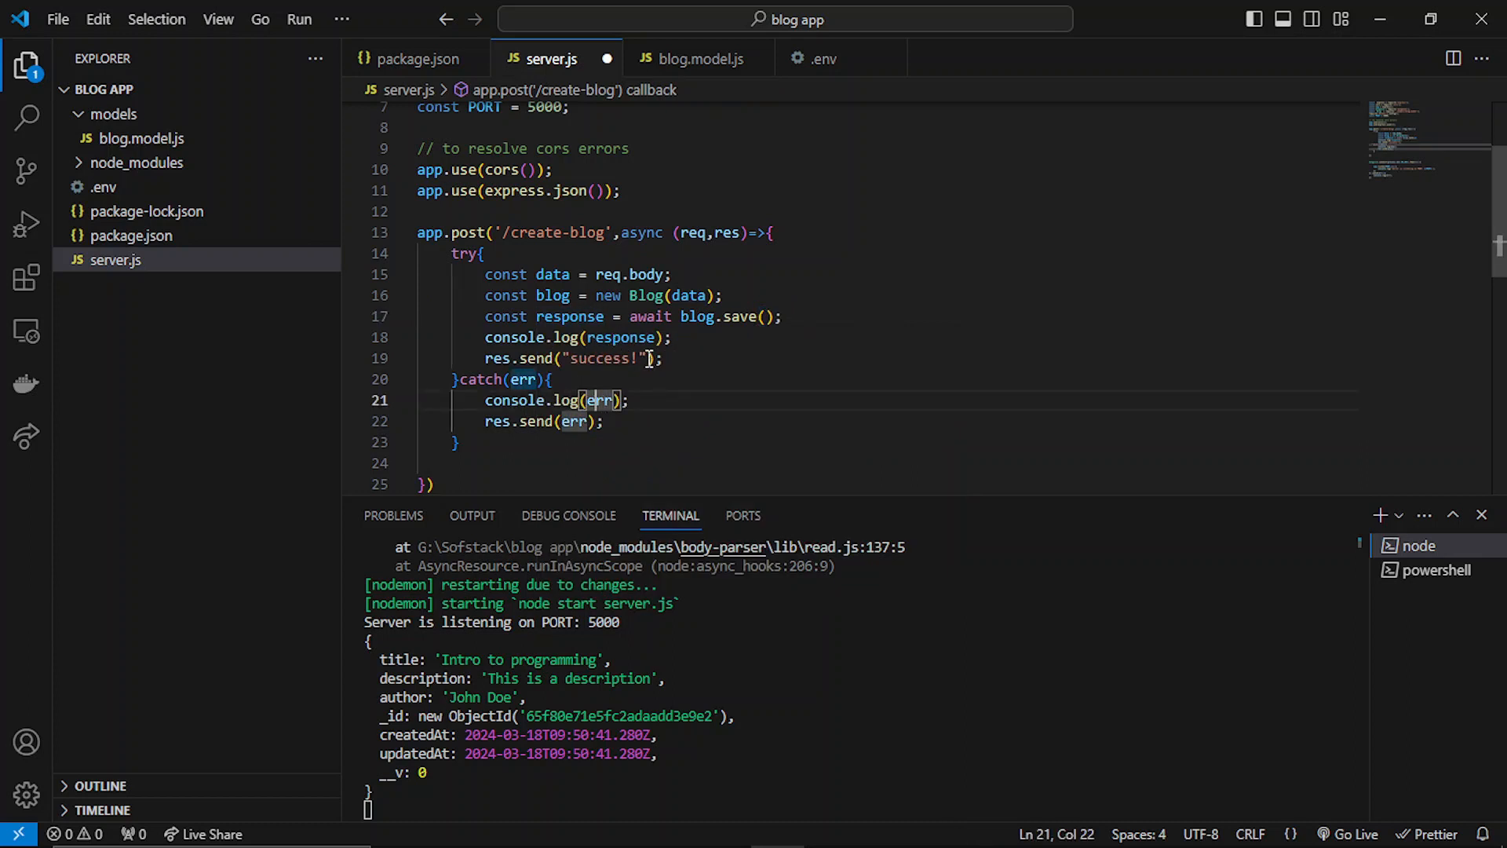
# Send the saved response instead of 'success!' and set the error reply status to 400.
pyautogui.moveTo(650, 358); pyautogui.dragTo(567, 358)
pyautogui.write('respose')
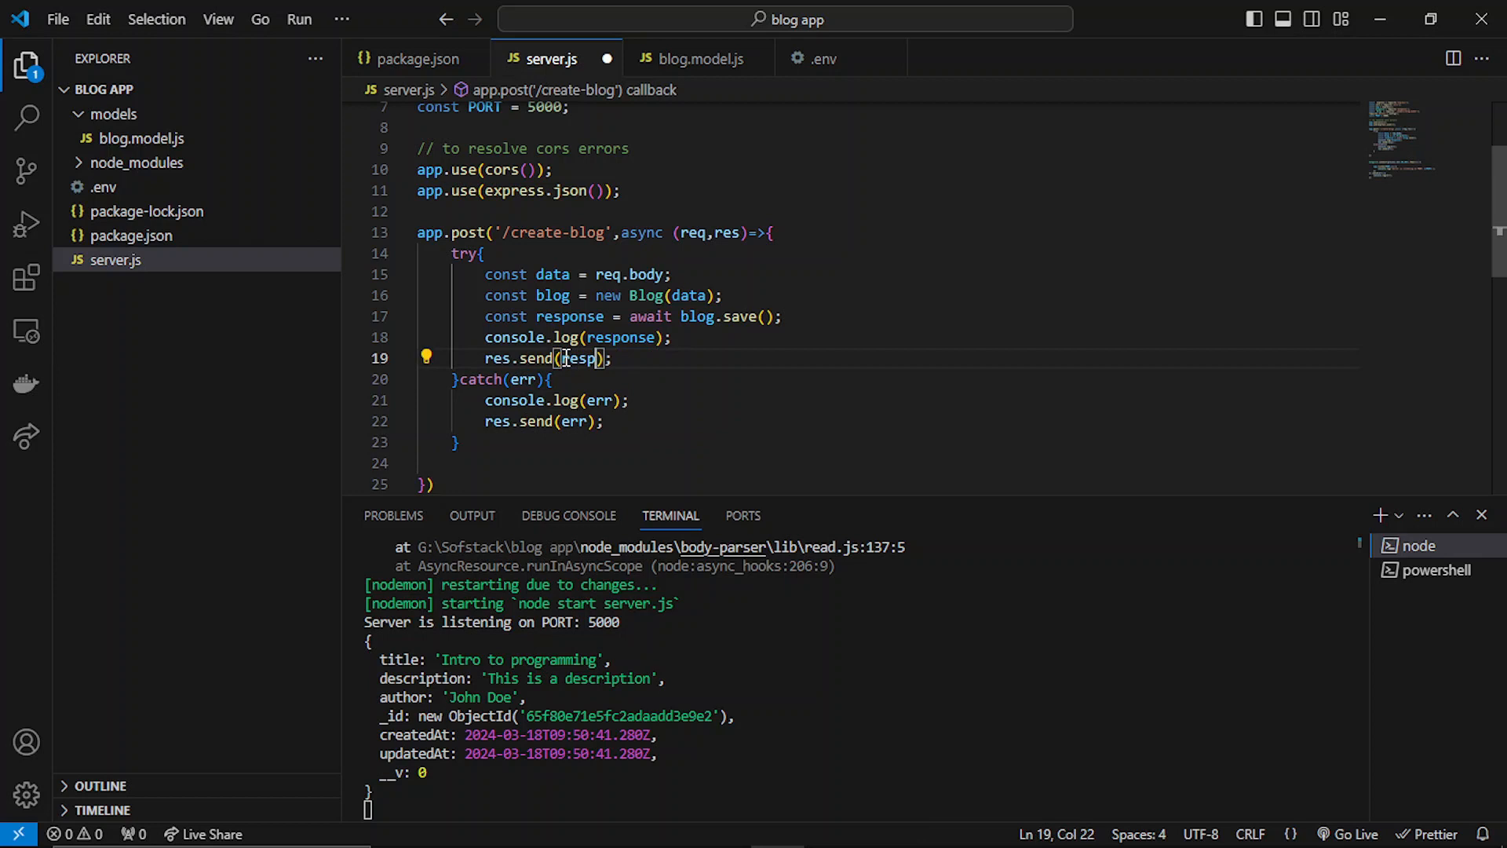
pyautogui.write('n')
pyautogui.press('Right')
pyautogui.press('Right')
pyautogui.click(553, 359)
pyautogui.click(624, 420)
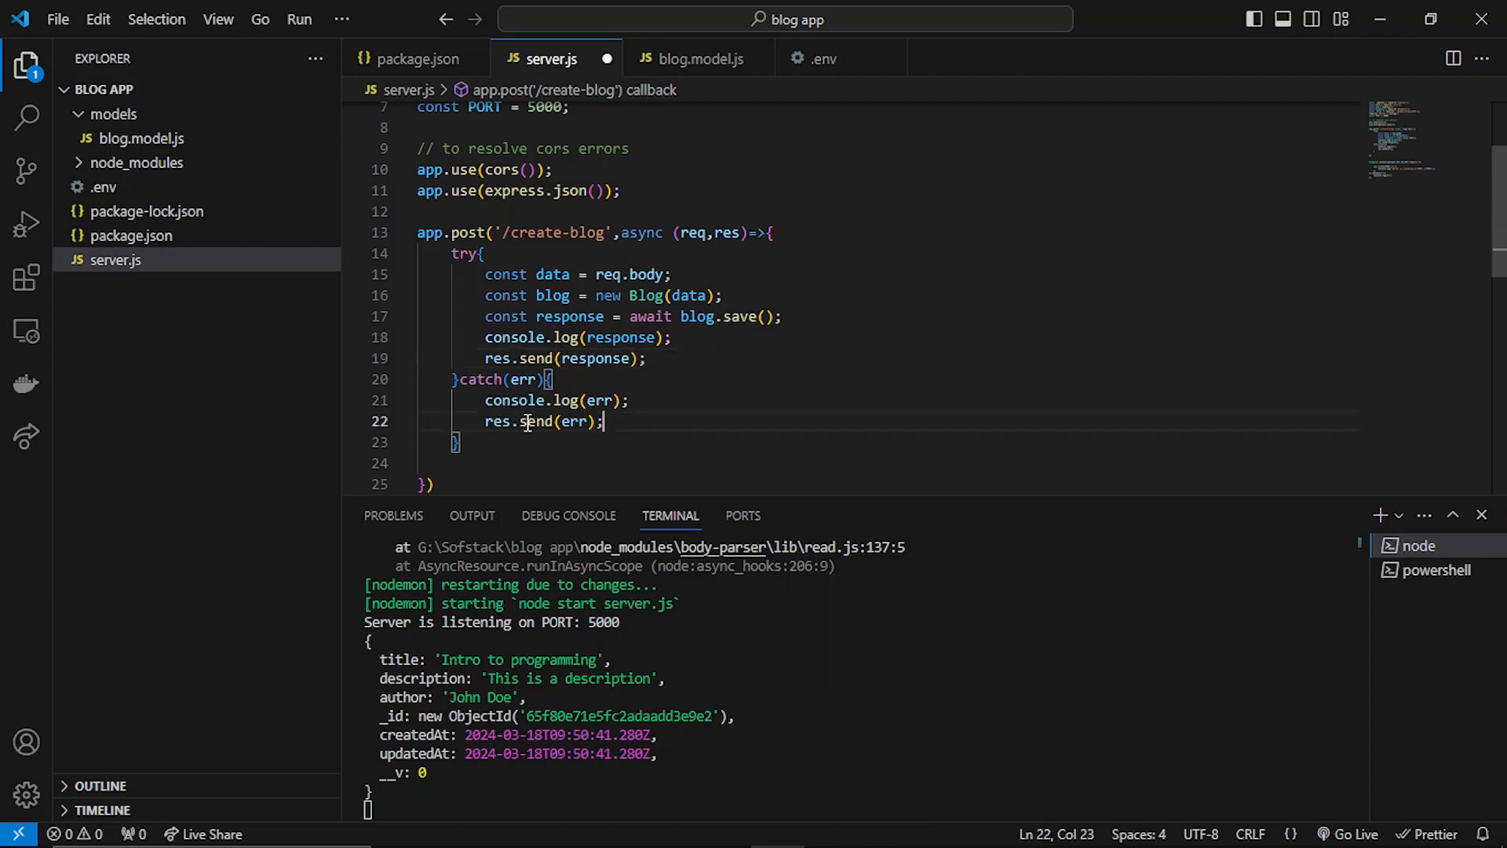
pyautogui.doubleClick(572, 419)
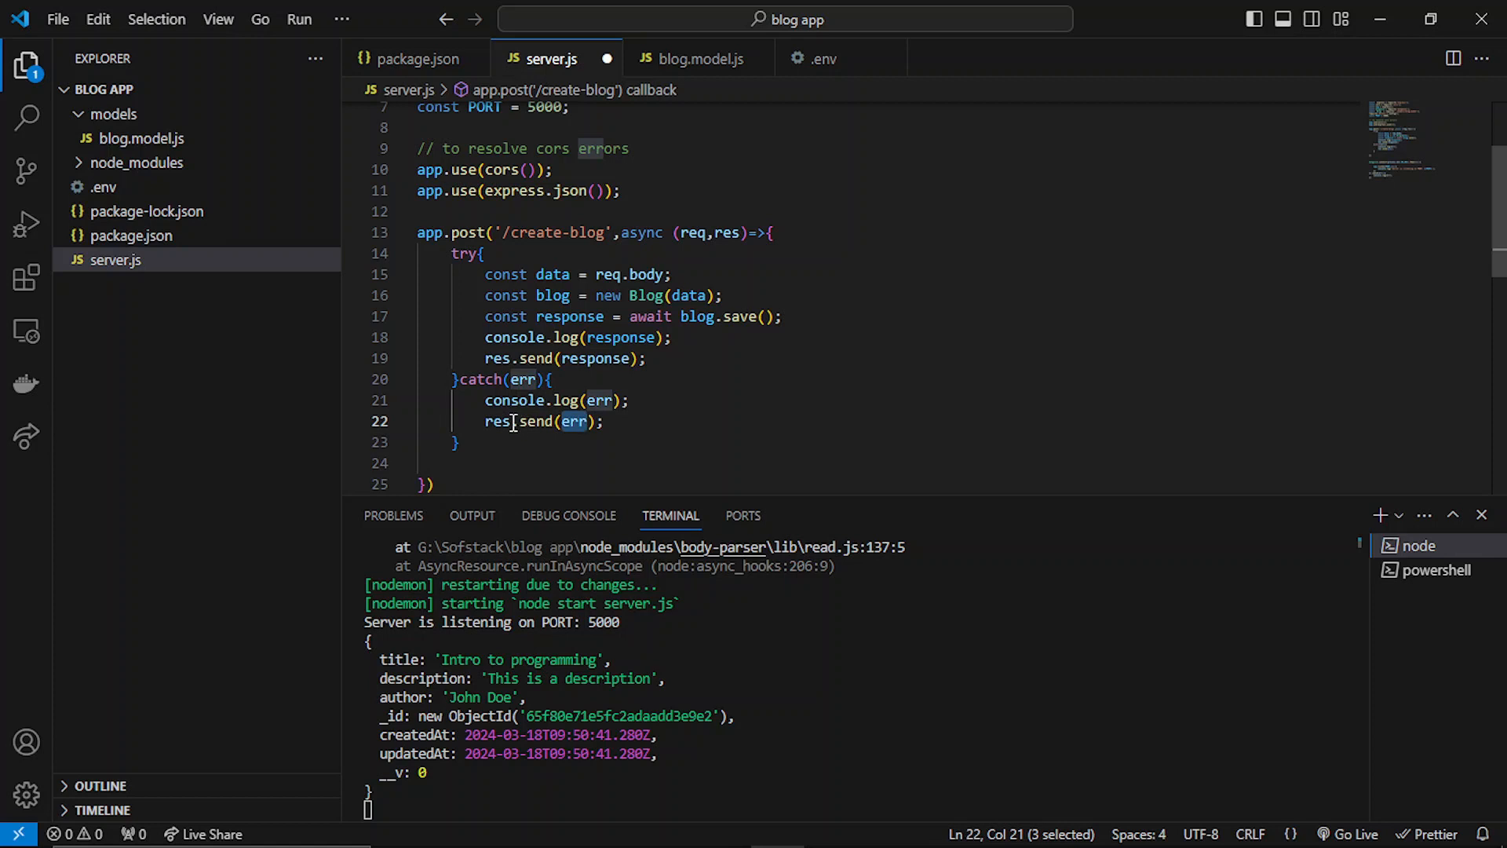
pyautogui.click(519, 420)
pyautogui.write('.status(4000=')
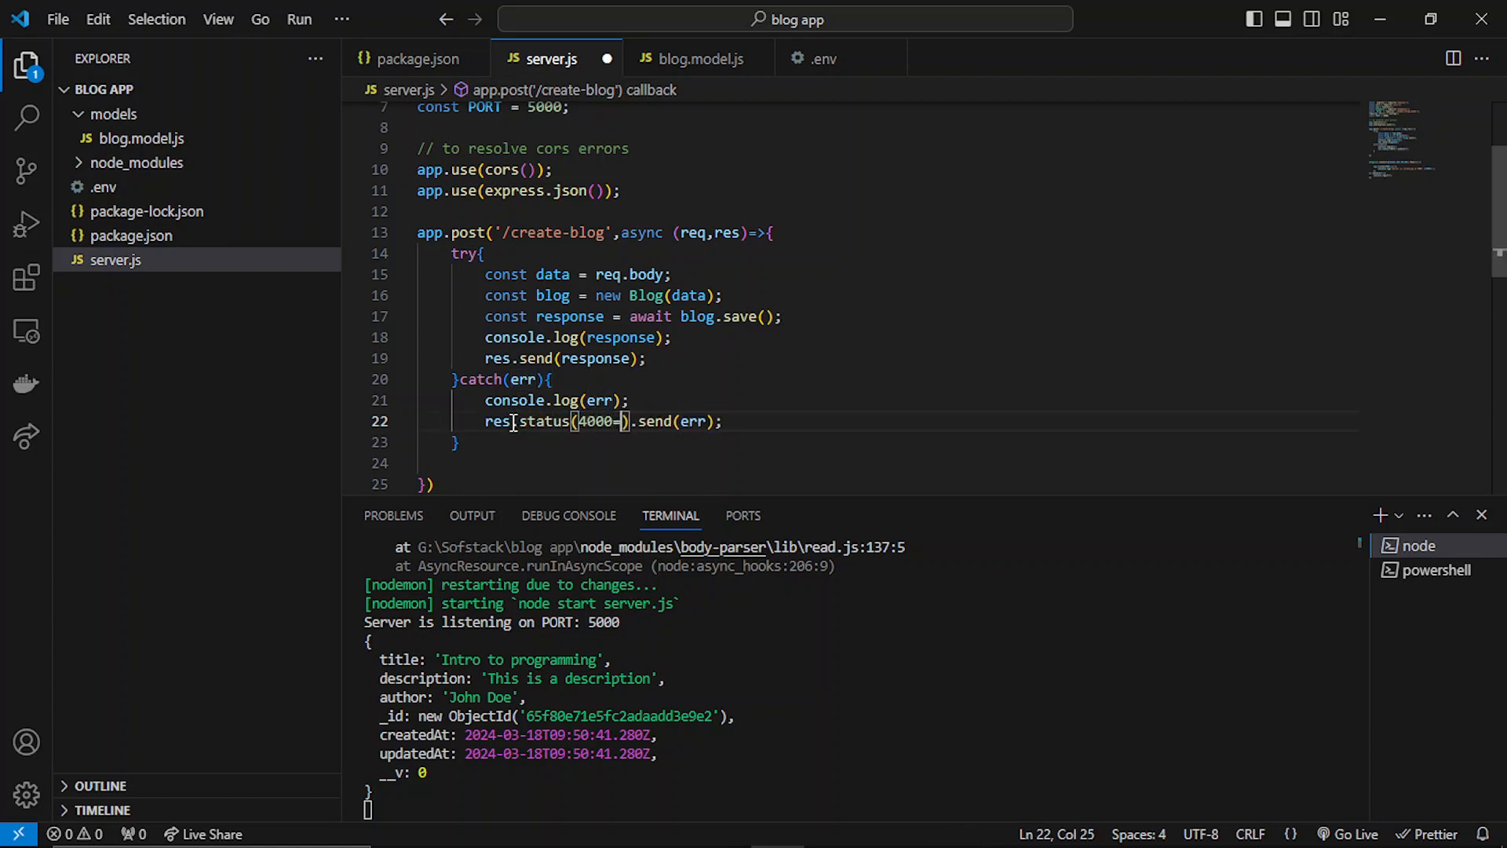
pyautogui.press('BackSpace')
pyautogui.press('Right')
pyautogui.press('Right')
pyautogui.press('Right')
pyautogui.press('Right')
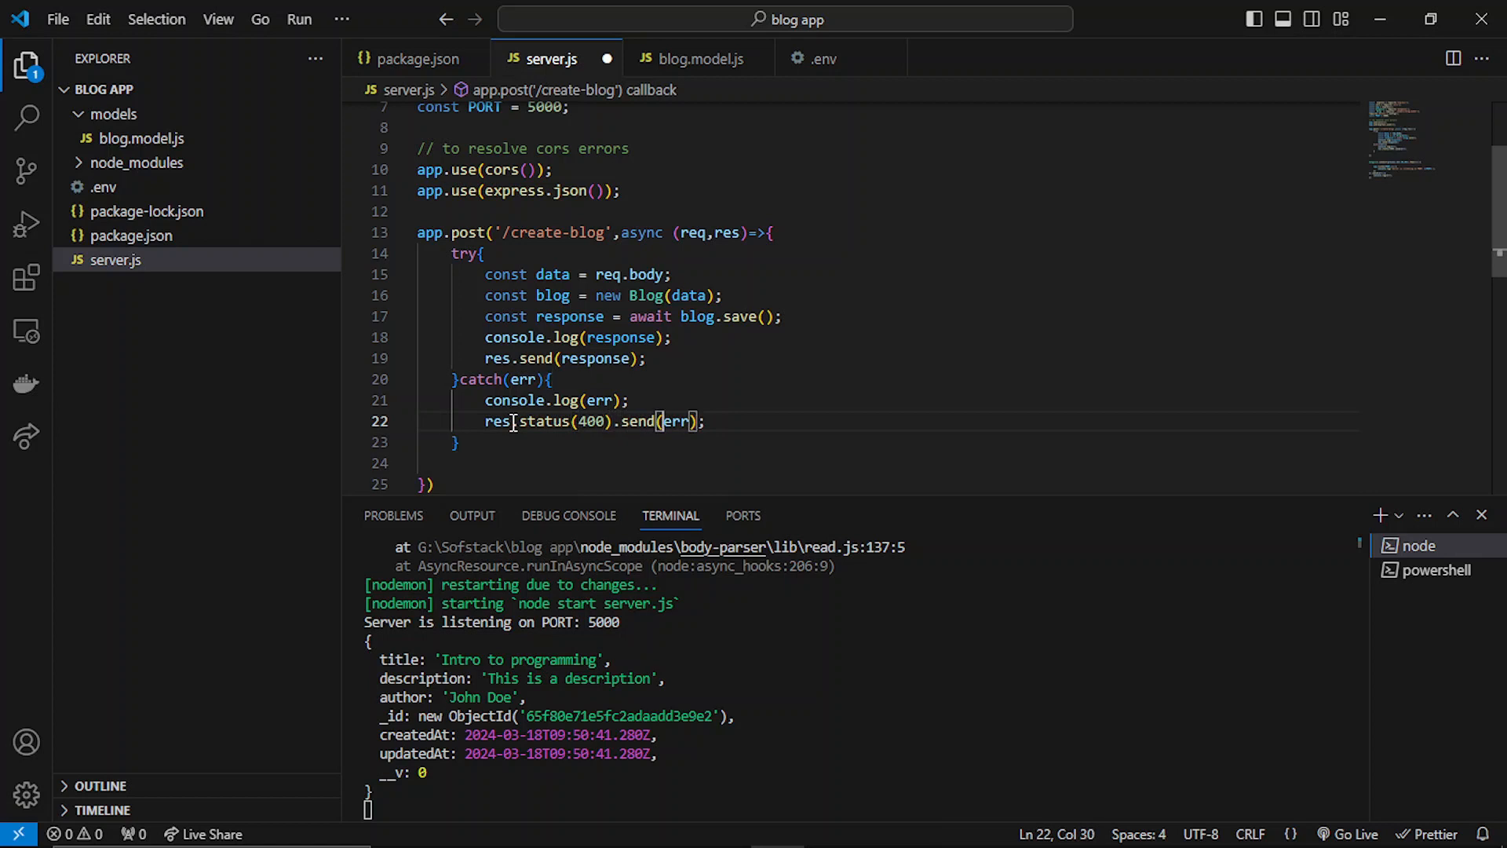
pyautogui.write('{message')
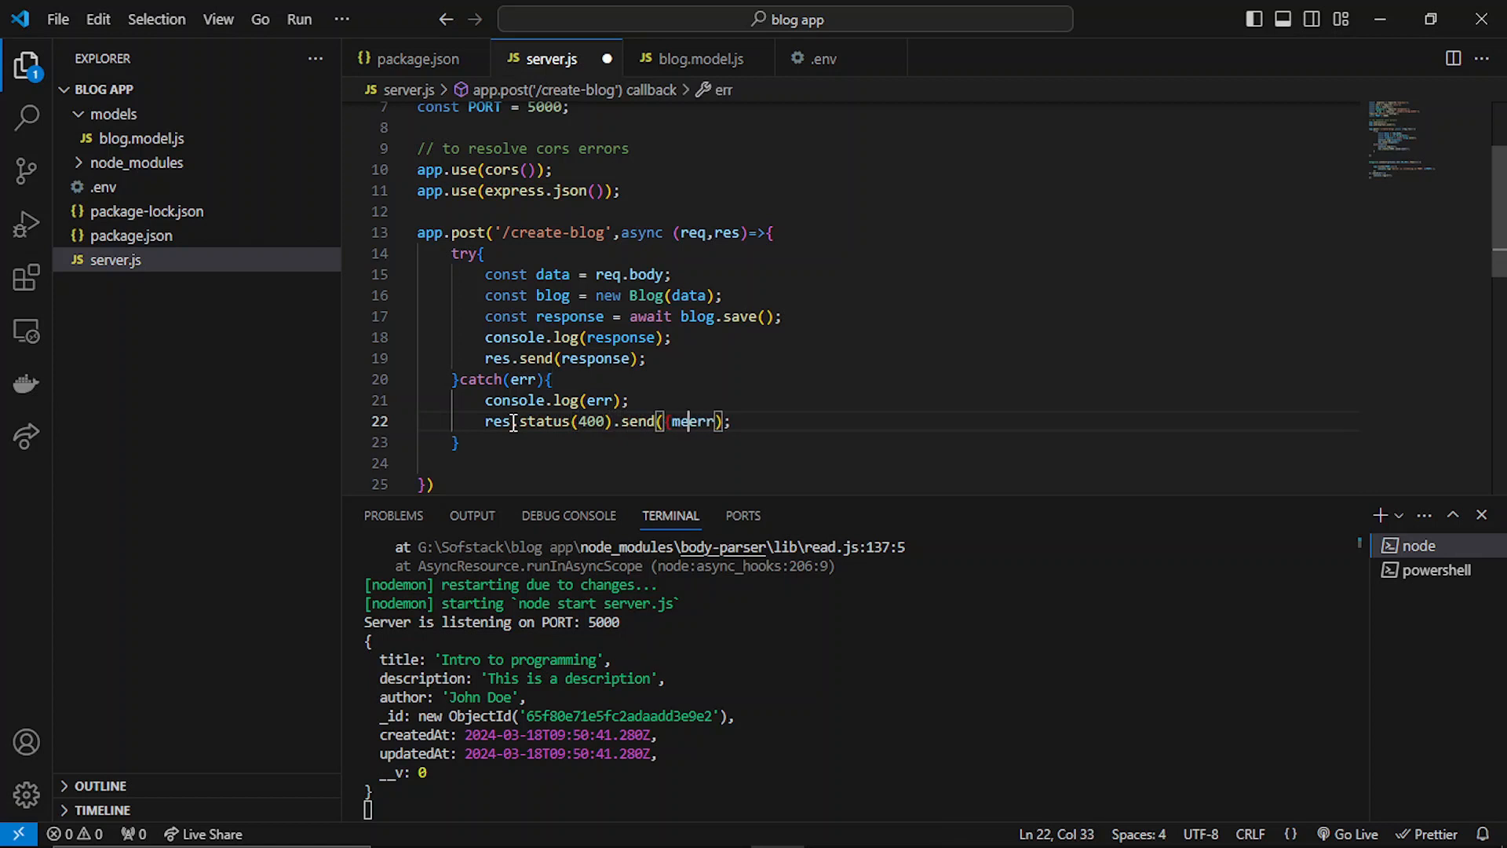
pyautogui.write(':"some')
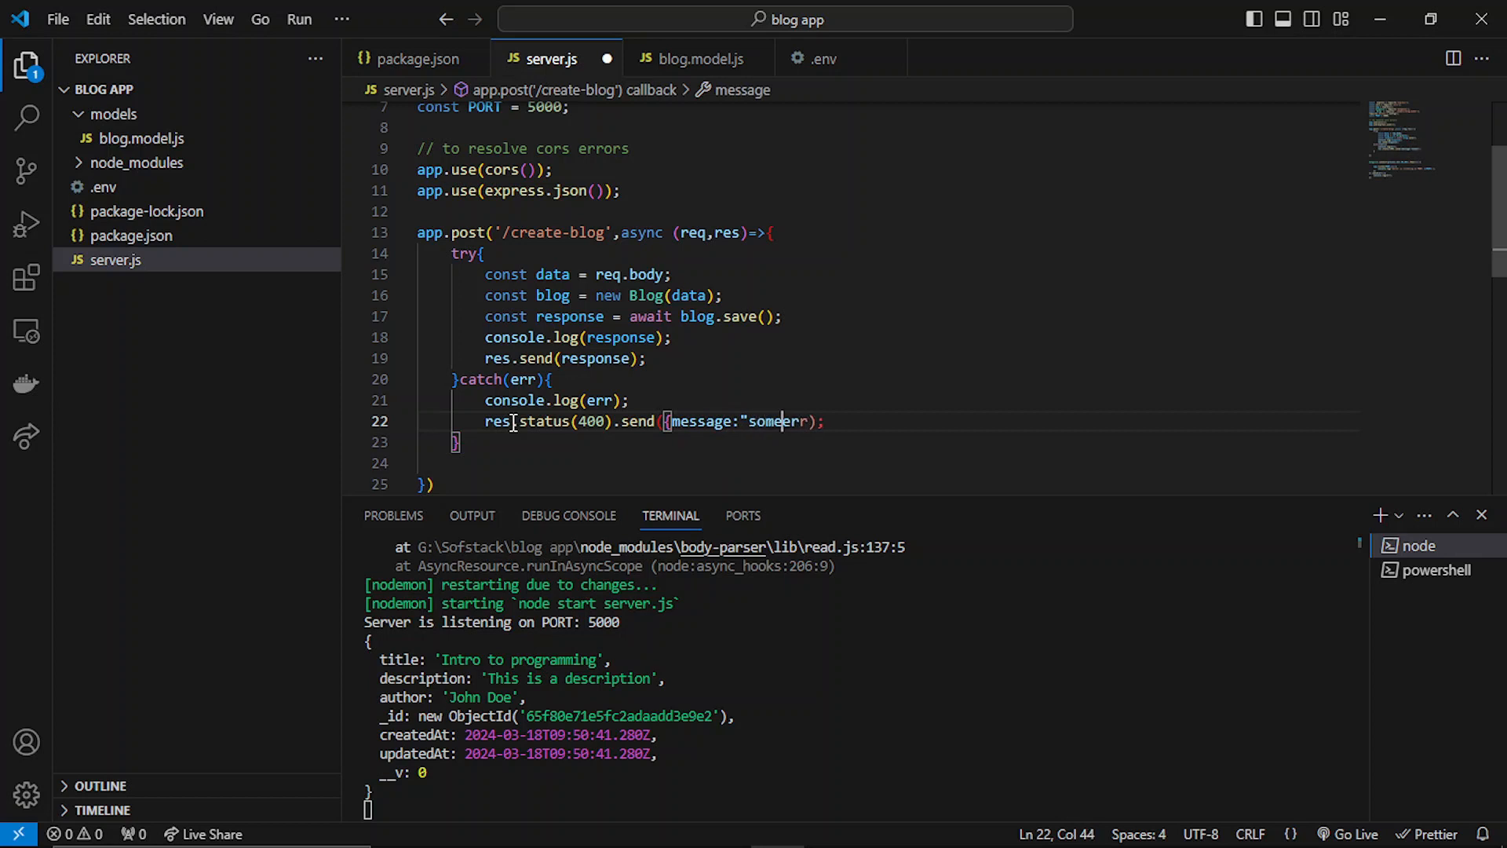
pyautogui.write('thing went w')
pyautogui.write('rong')
pyautogui.write('!",')
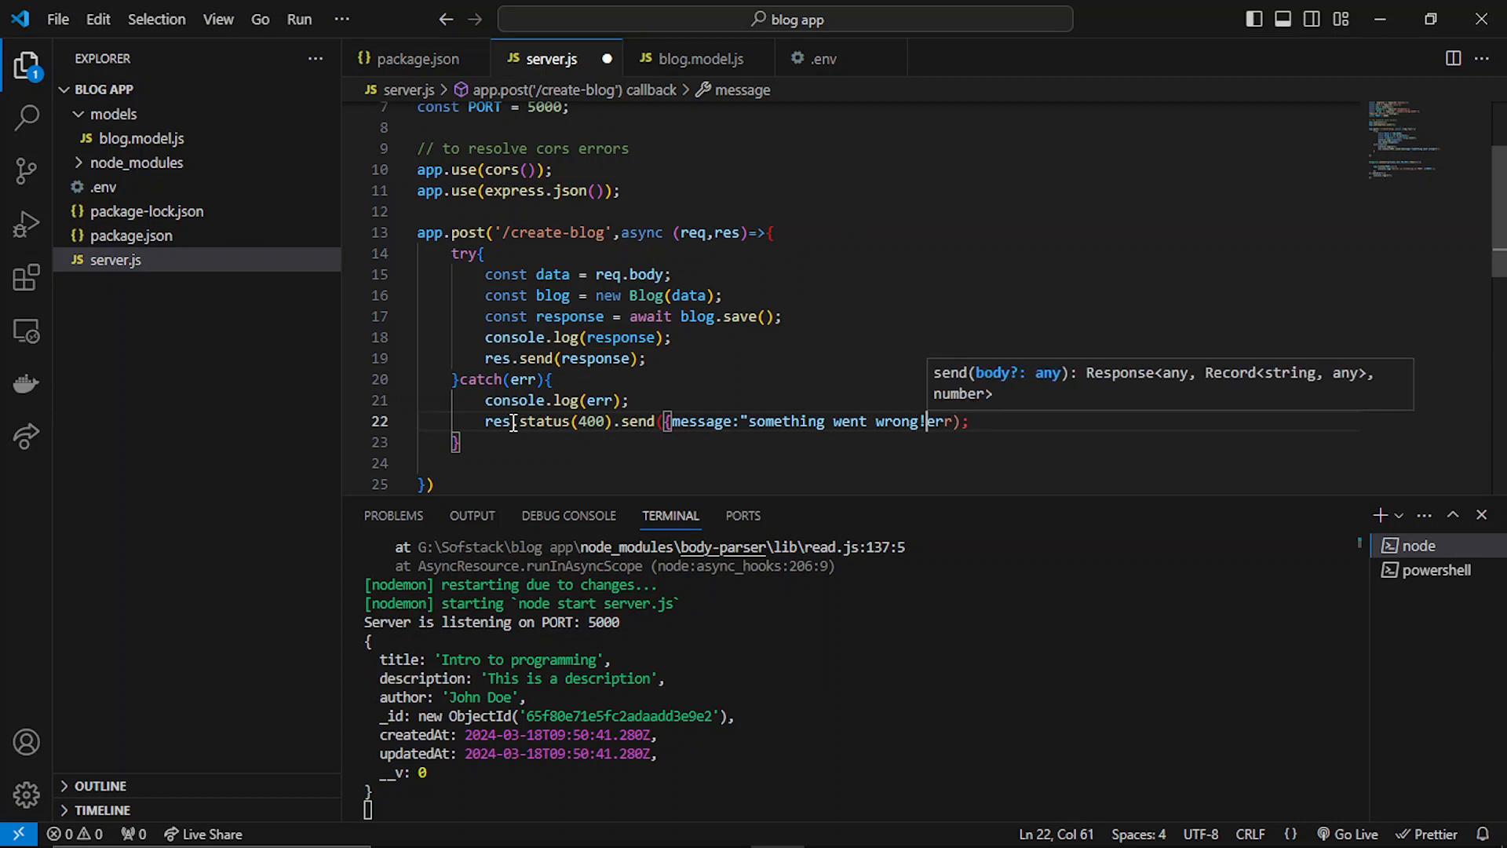
# Make the catch block send {message: "something went wrong!"} without the leftover err, and save server.js.
pyautogui.press('BackSpace')
pyautogui.write('"')
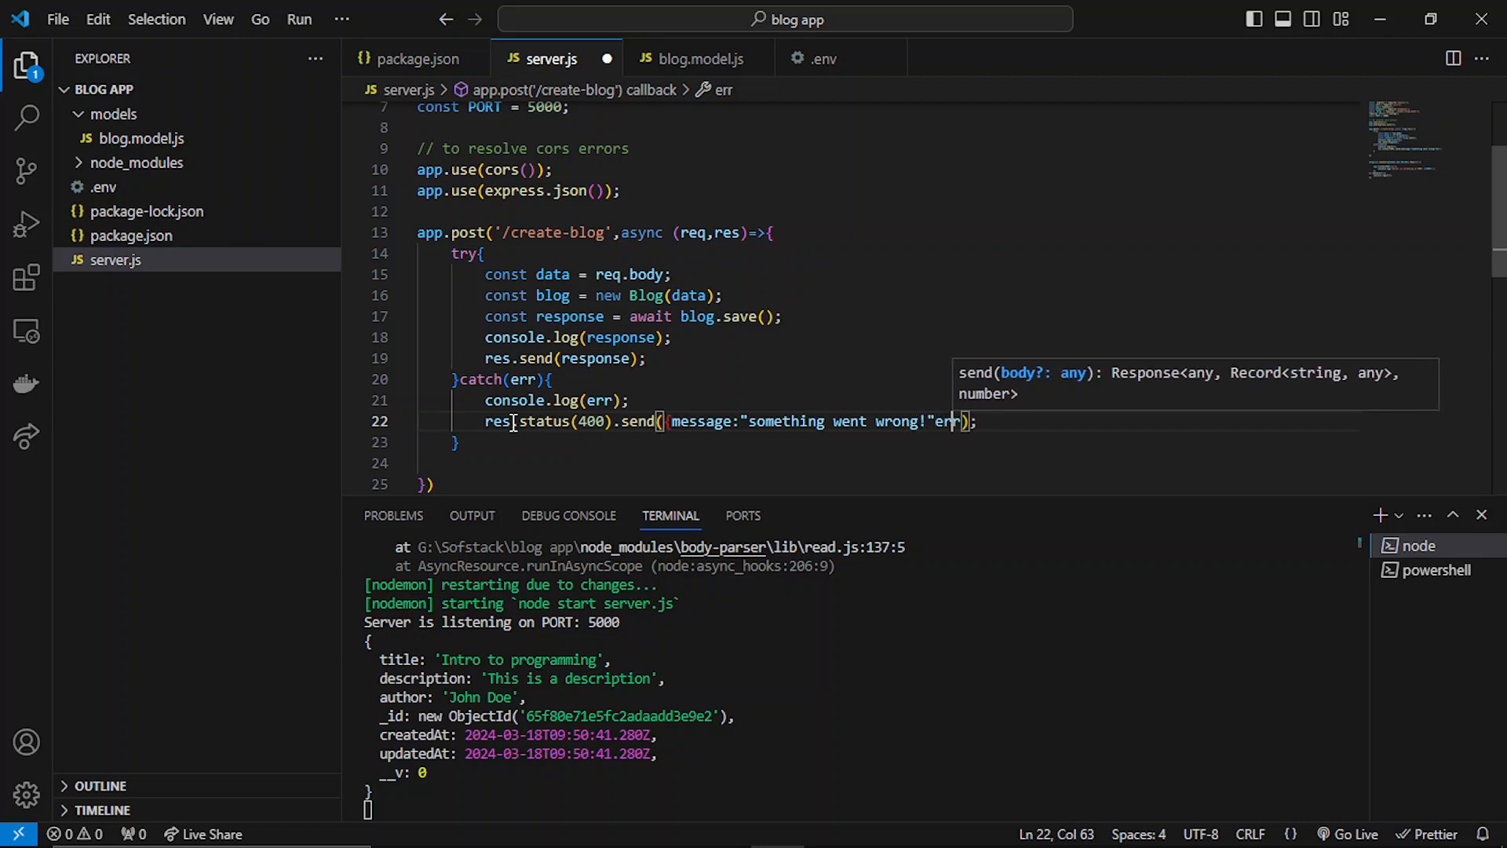
pyautogui.press('Delete')
pyautogui.press('Delete')
pyautogui.press('Delete')
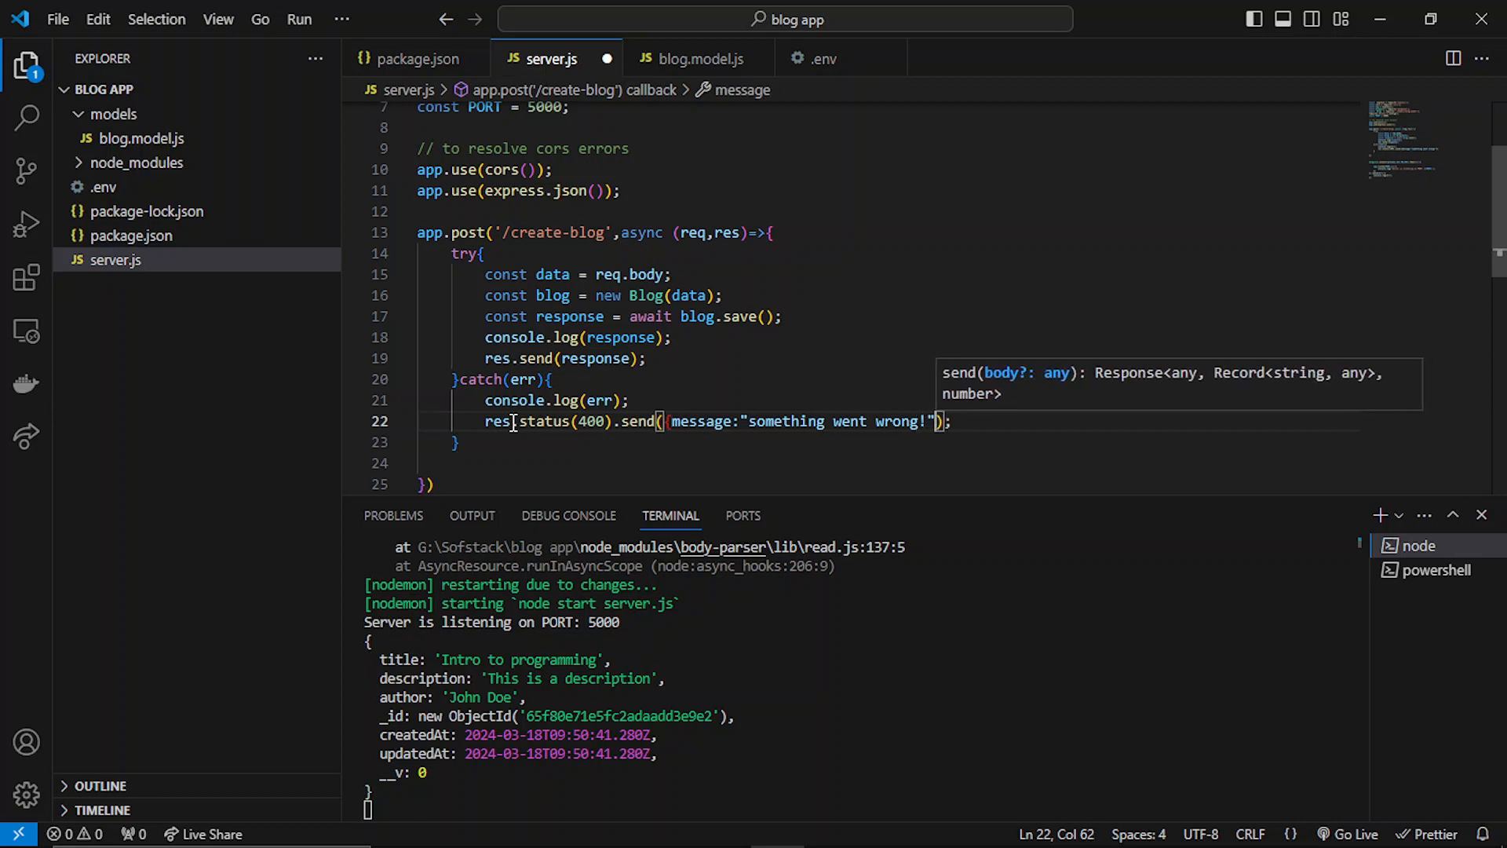
pyautogui.write('}')
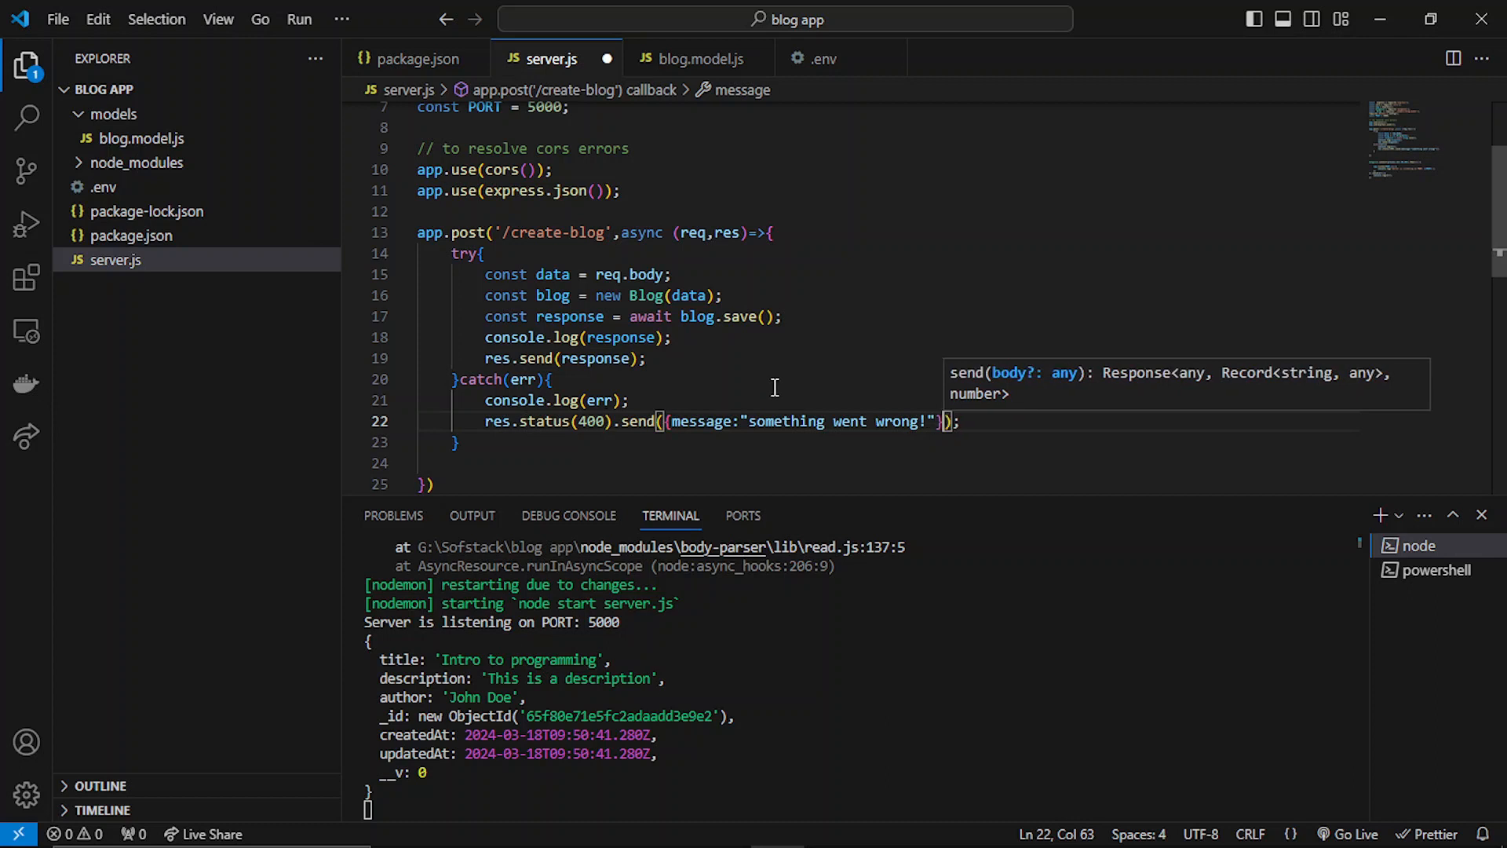
pyautogui.click(732, 388)
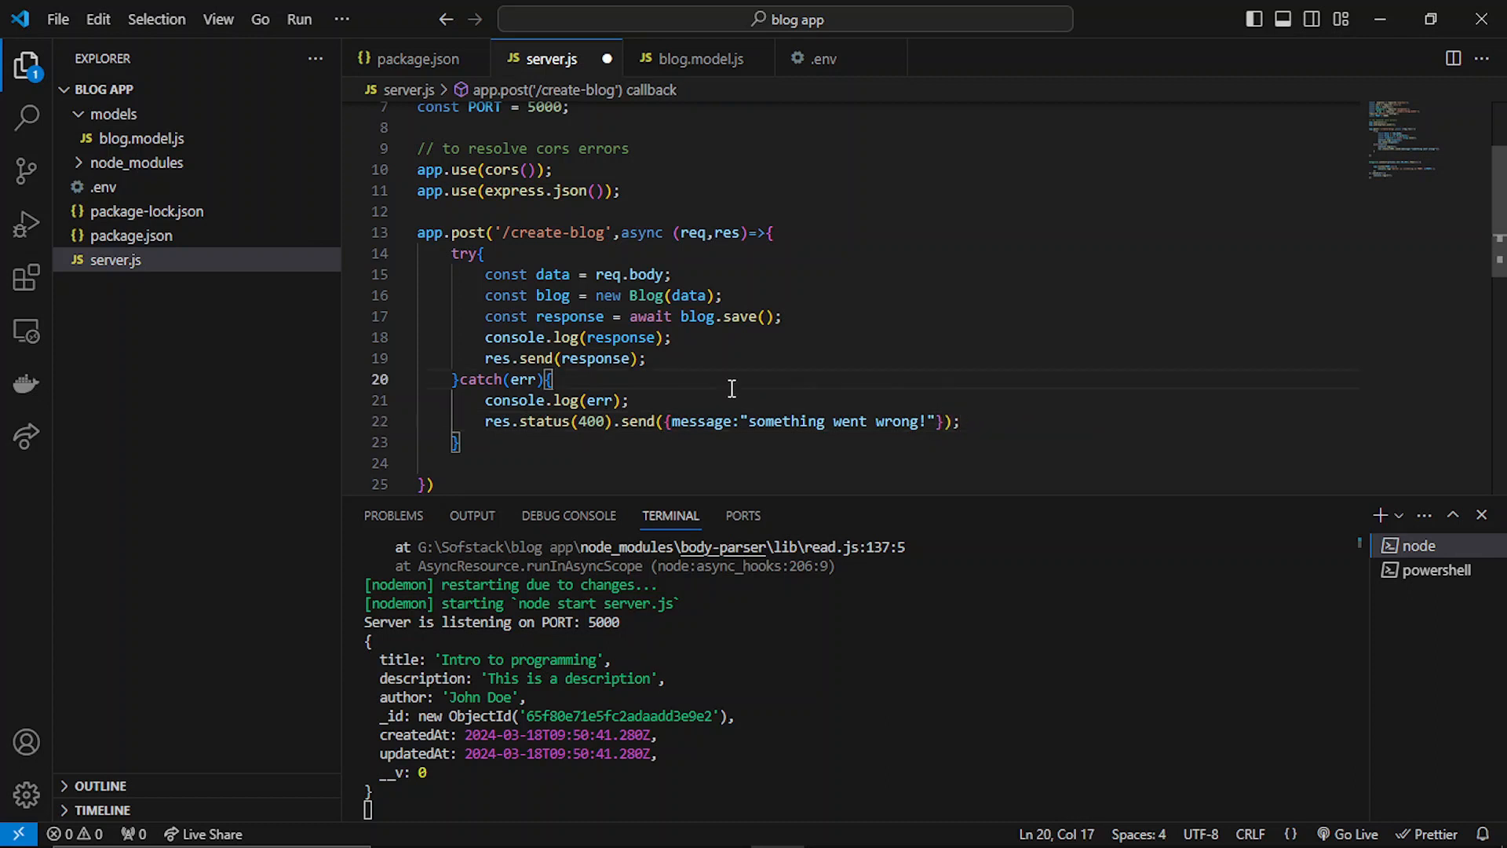
pyautogui.click(843, 341)
pyautogui.click(818, 275)
pyautogui.hotkey('ctrl', 's')
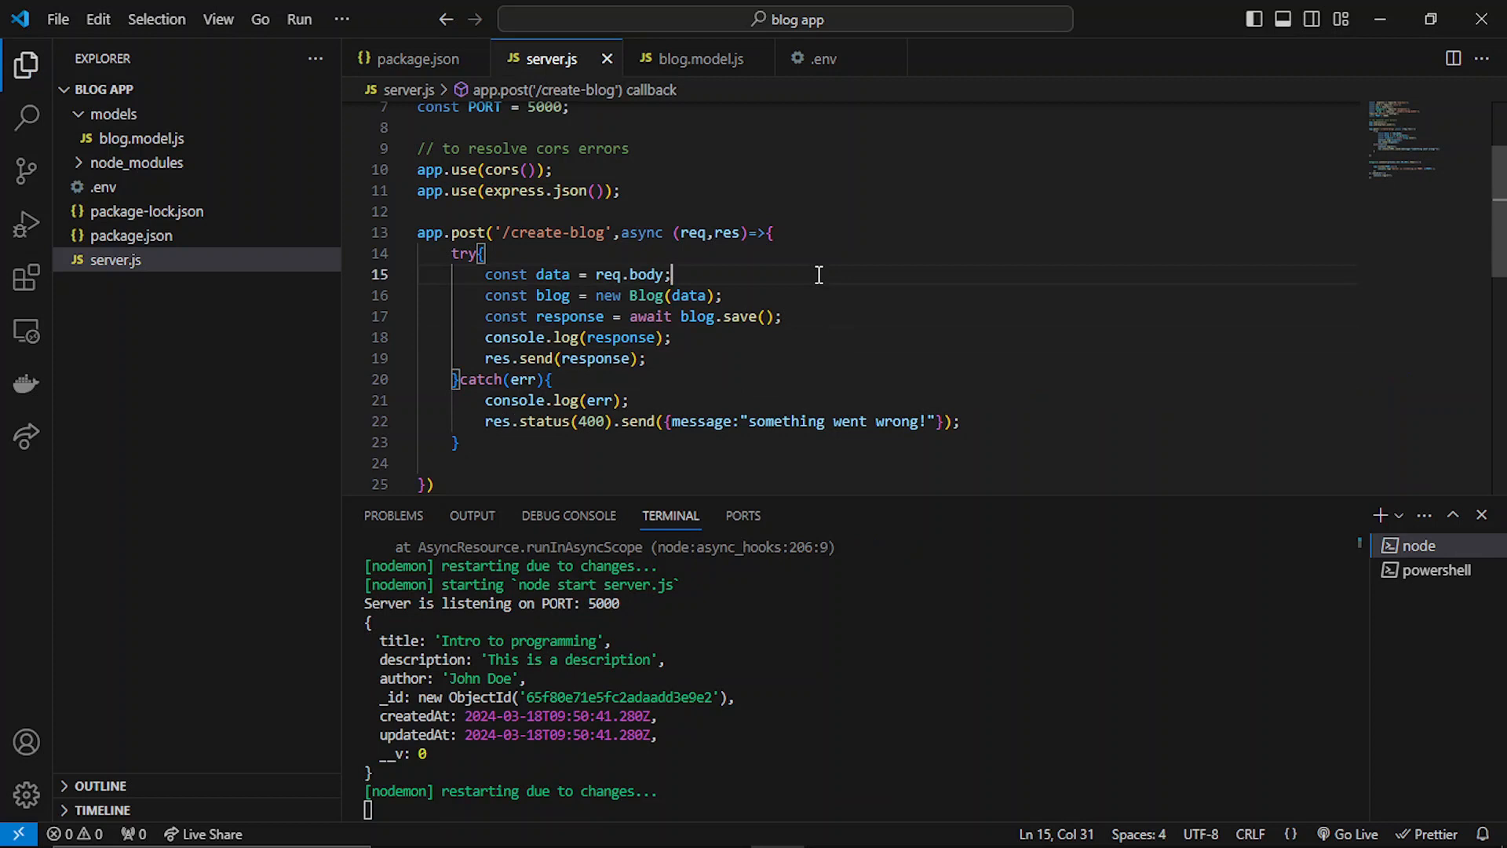
pyautogui.click(784, 338)
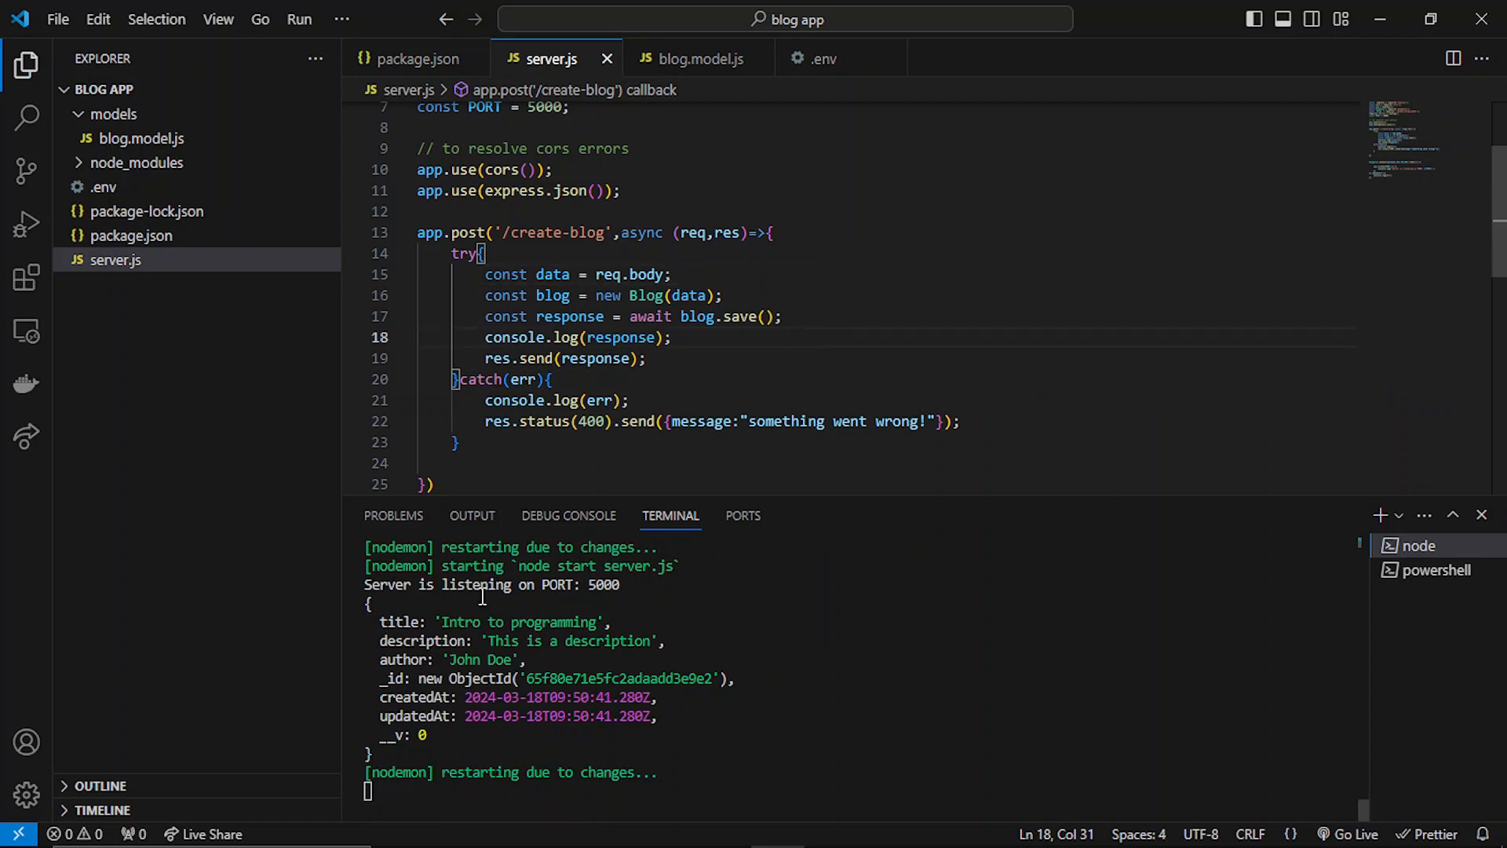
pyautogui.click(860, 232)
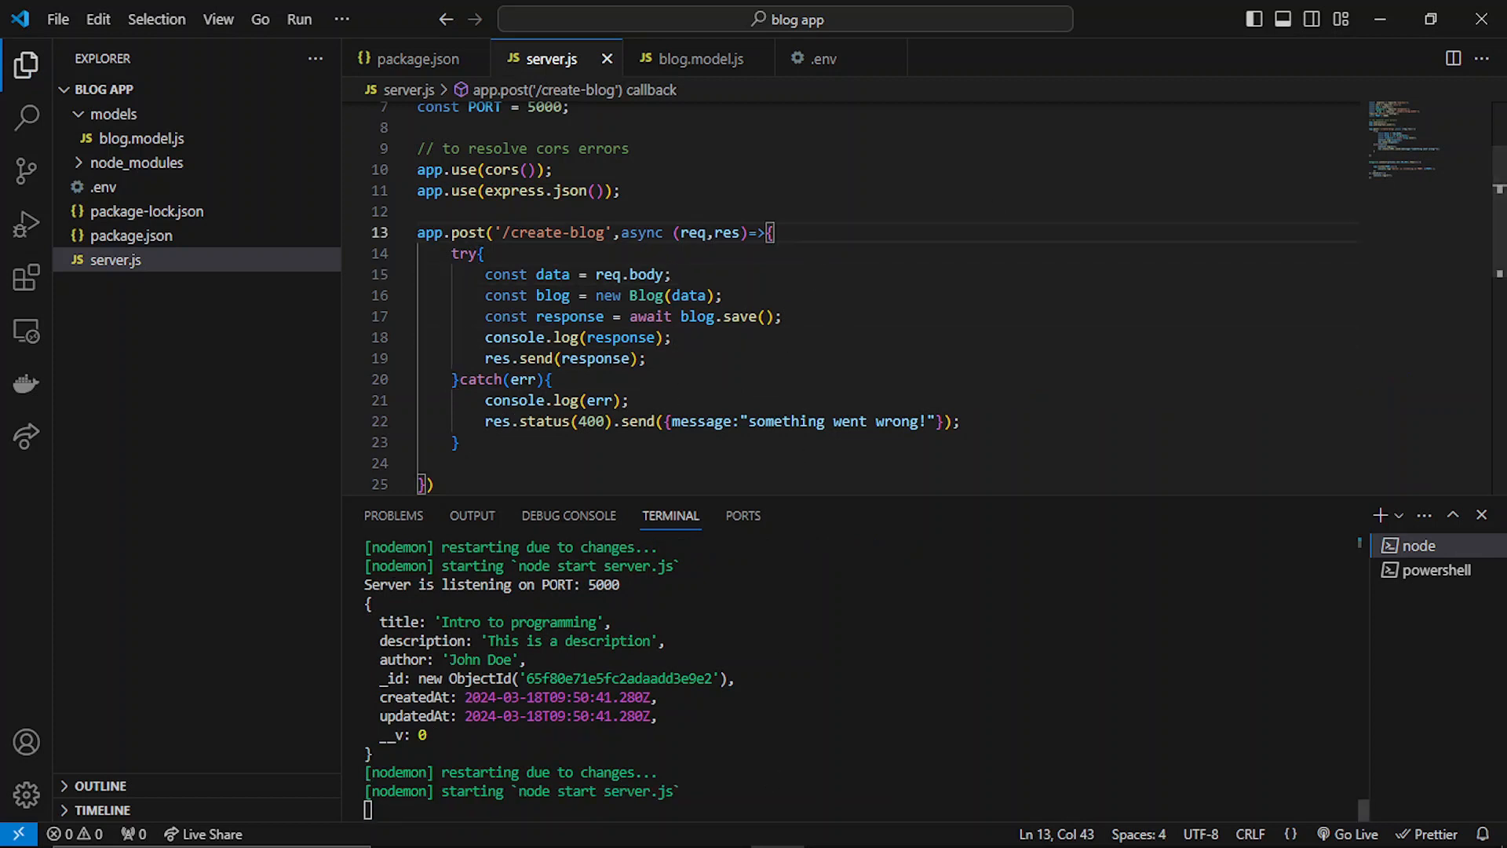
# In Postman set the body title to "Python Programming" and author to "Tony Doe", then send the create-blog request.
pyautogui.click(1102, 826)
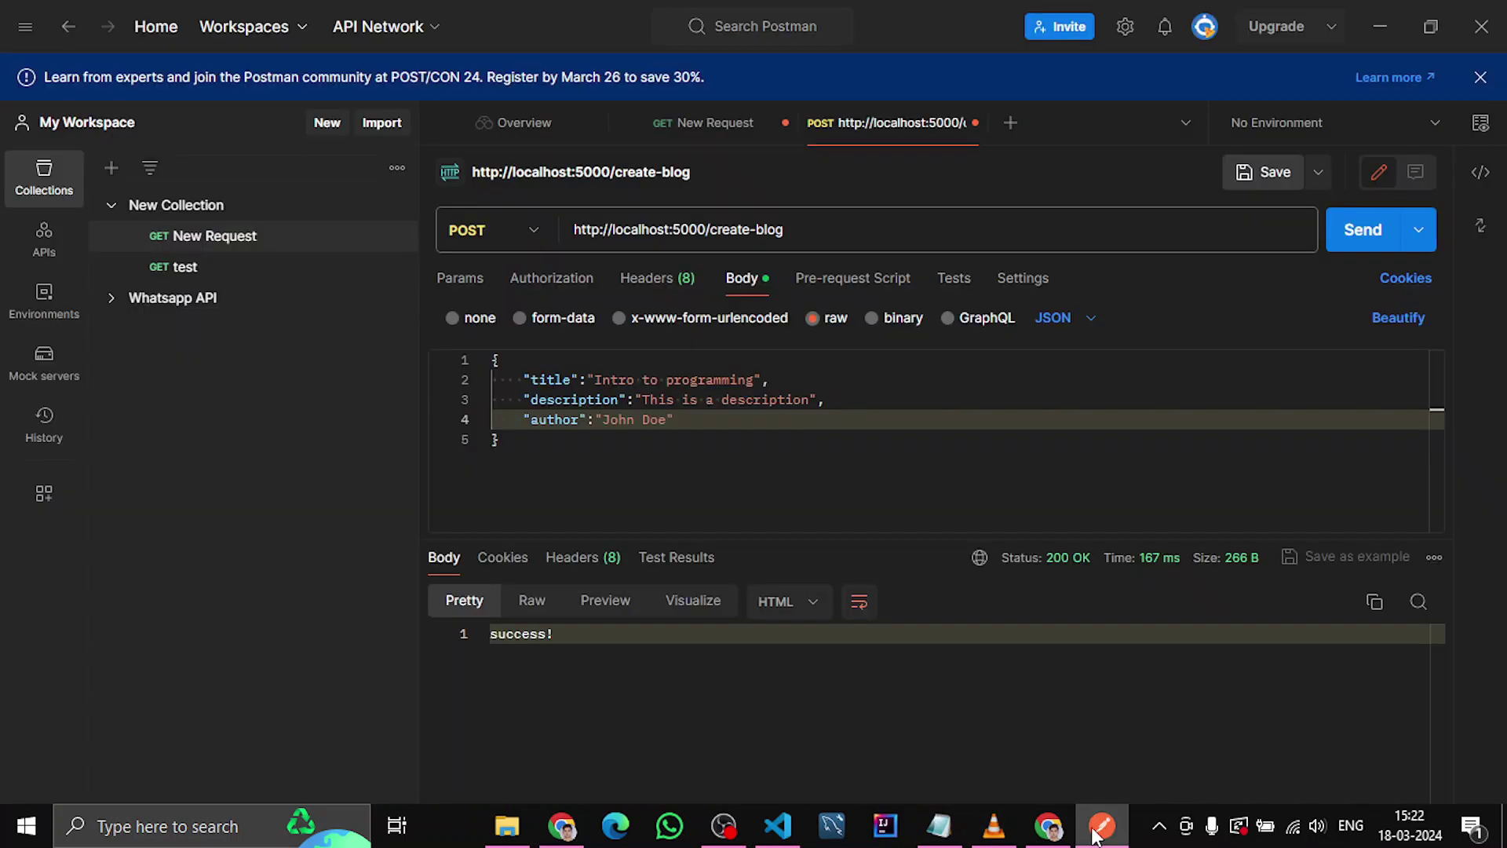
pyautogui.doubleClick(704, 379)
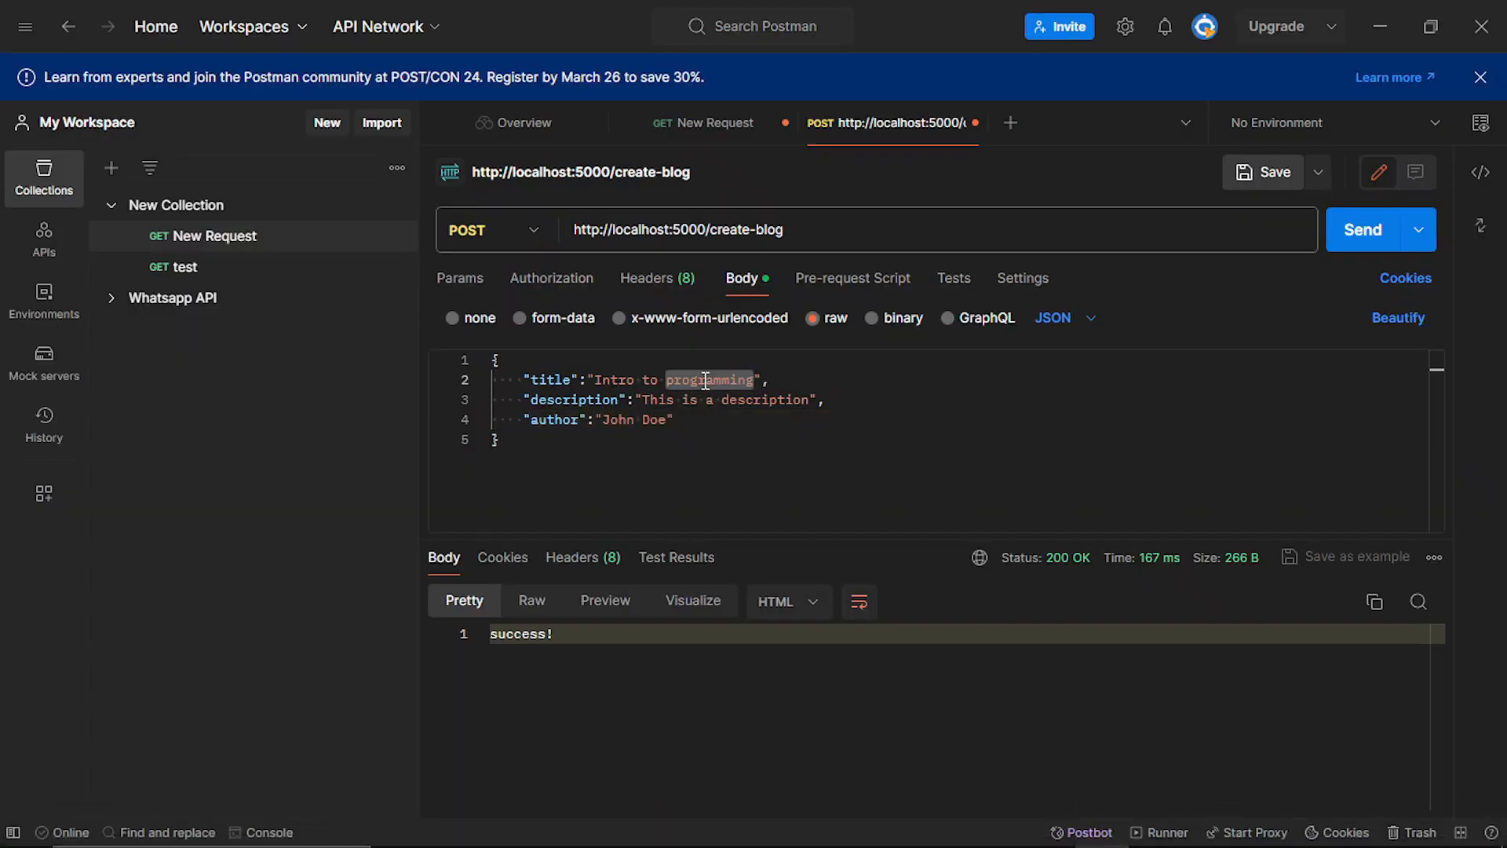
pyautogui.press('BackSpace')
pyautogui.press('BackSpace')
pyautogui.press('BackSpace')
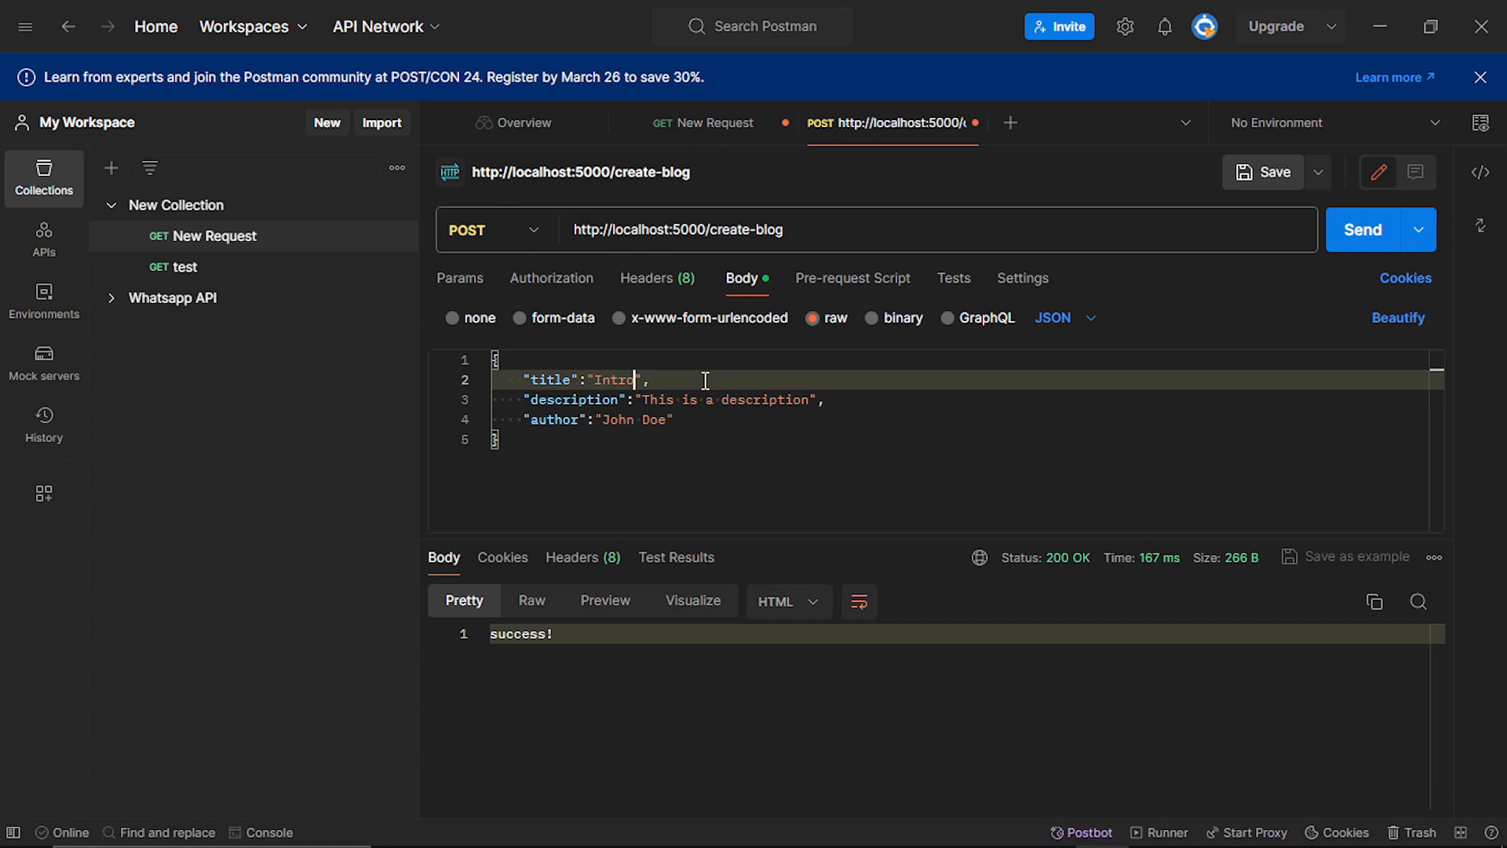
pyautogui.press('BackSpace')
pyautogui.press('BackSpace')
pyautogui.press('BackSpace')
pyautogui.write('Python ')
pyautogui.write('Programmin')
pyautogui.write('g')
pyautogui.doubleClick(614, 420)
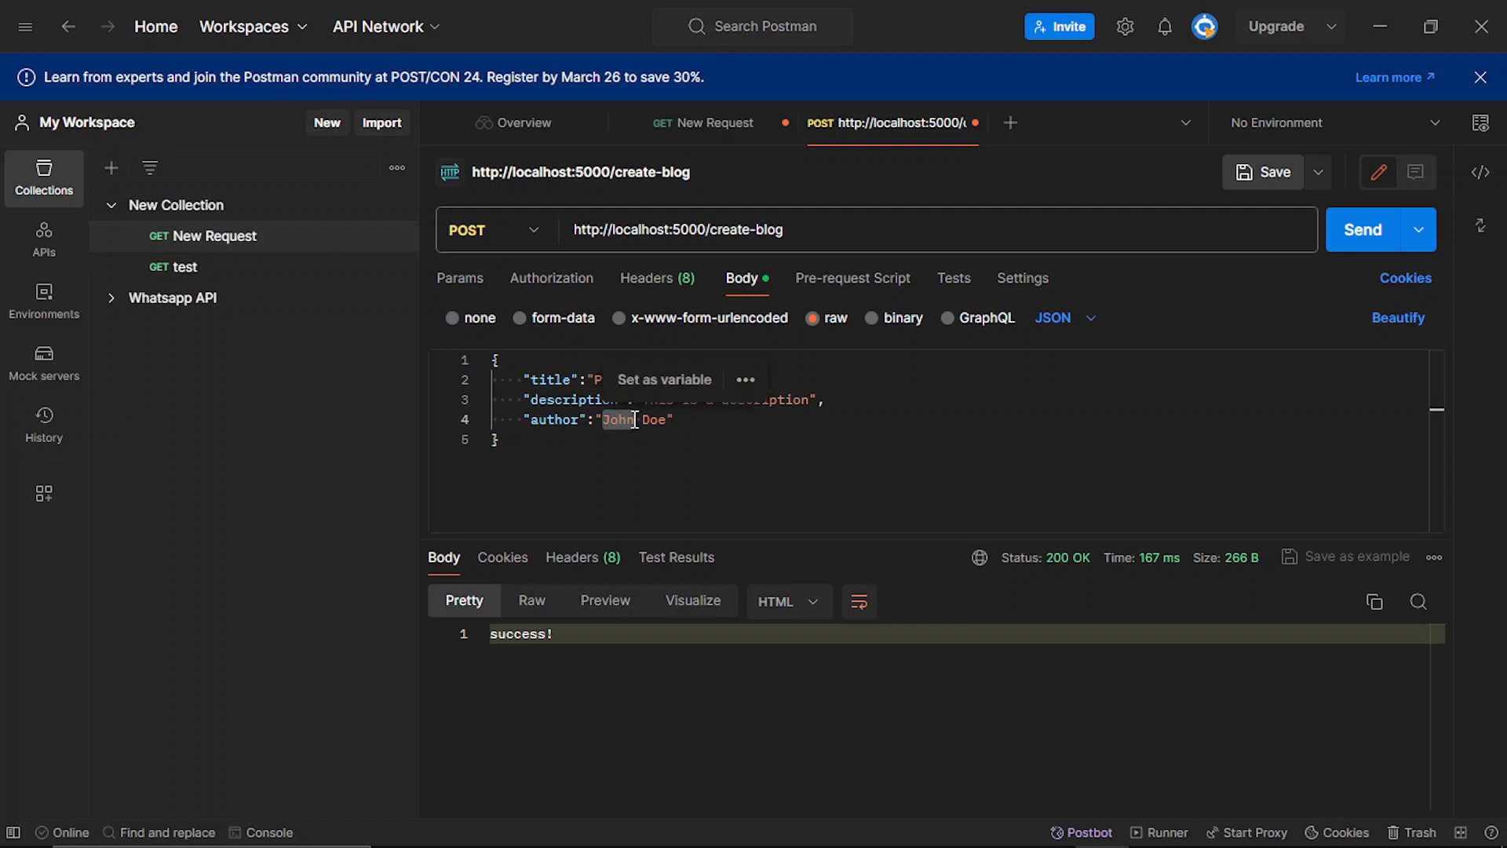
pyautogui.write('Tony')
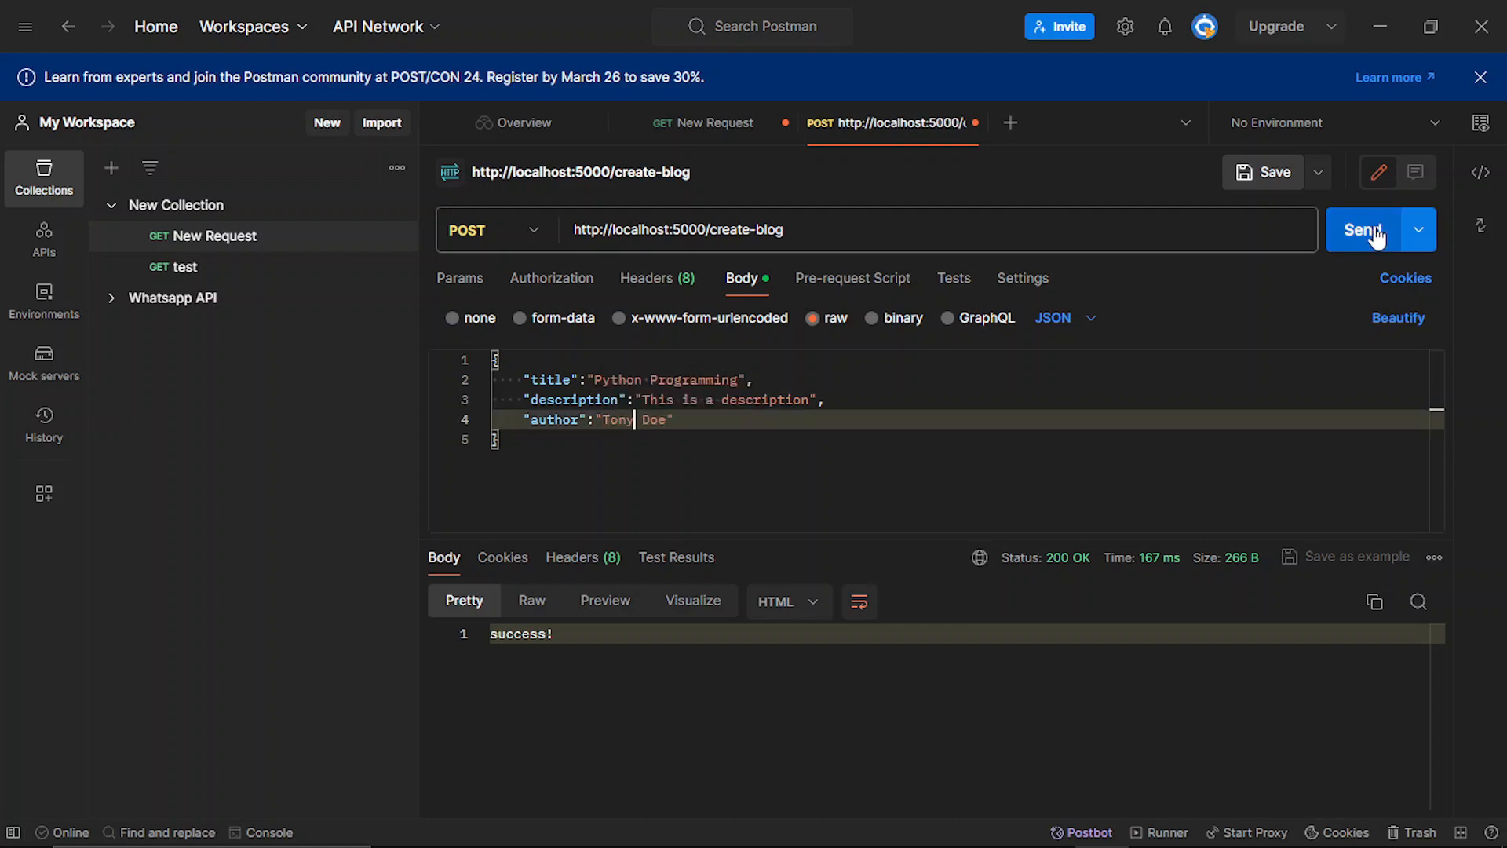
pyautogui.click(1364, 230)
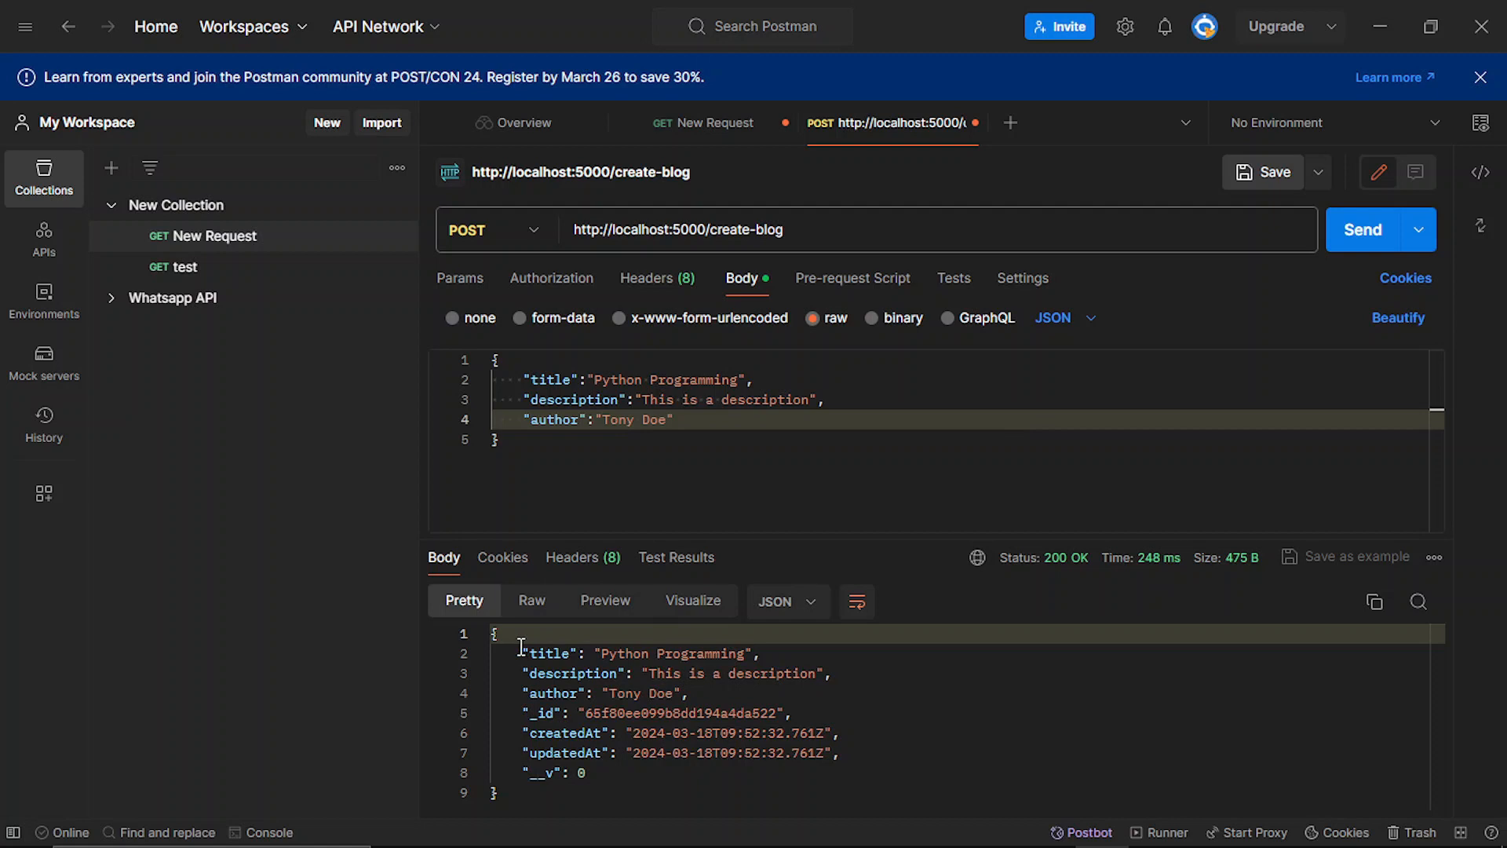
pyautogui.moveTo(518, 645); pyautogui.dragTo(697, 690)
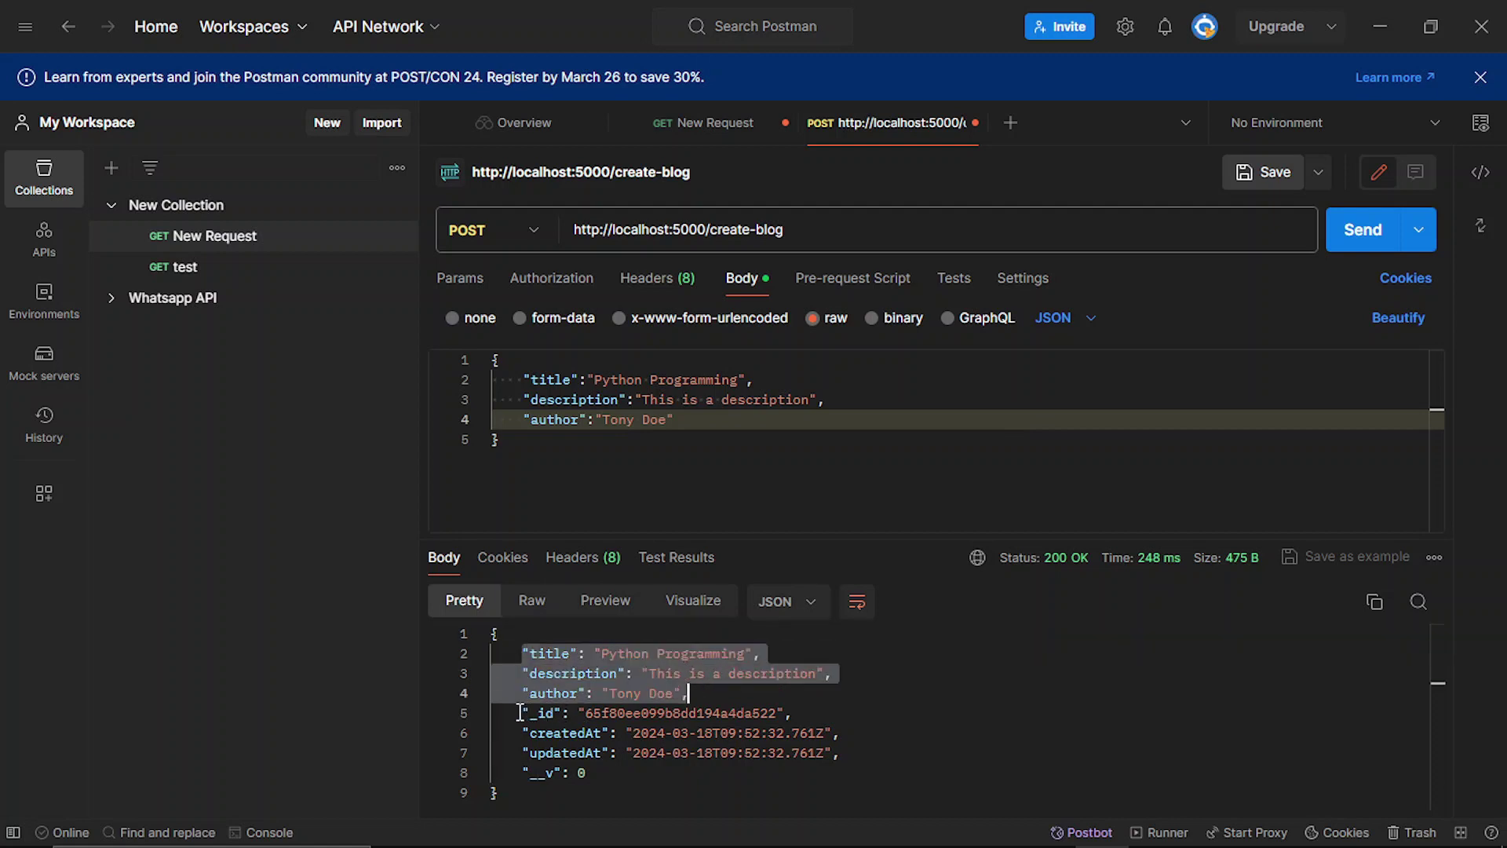
pyautogui.moveTo(519, 713); pyautogui.dragTo(808, 776)
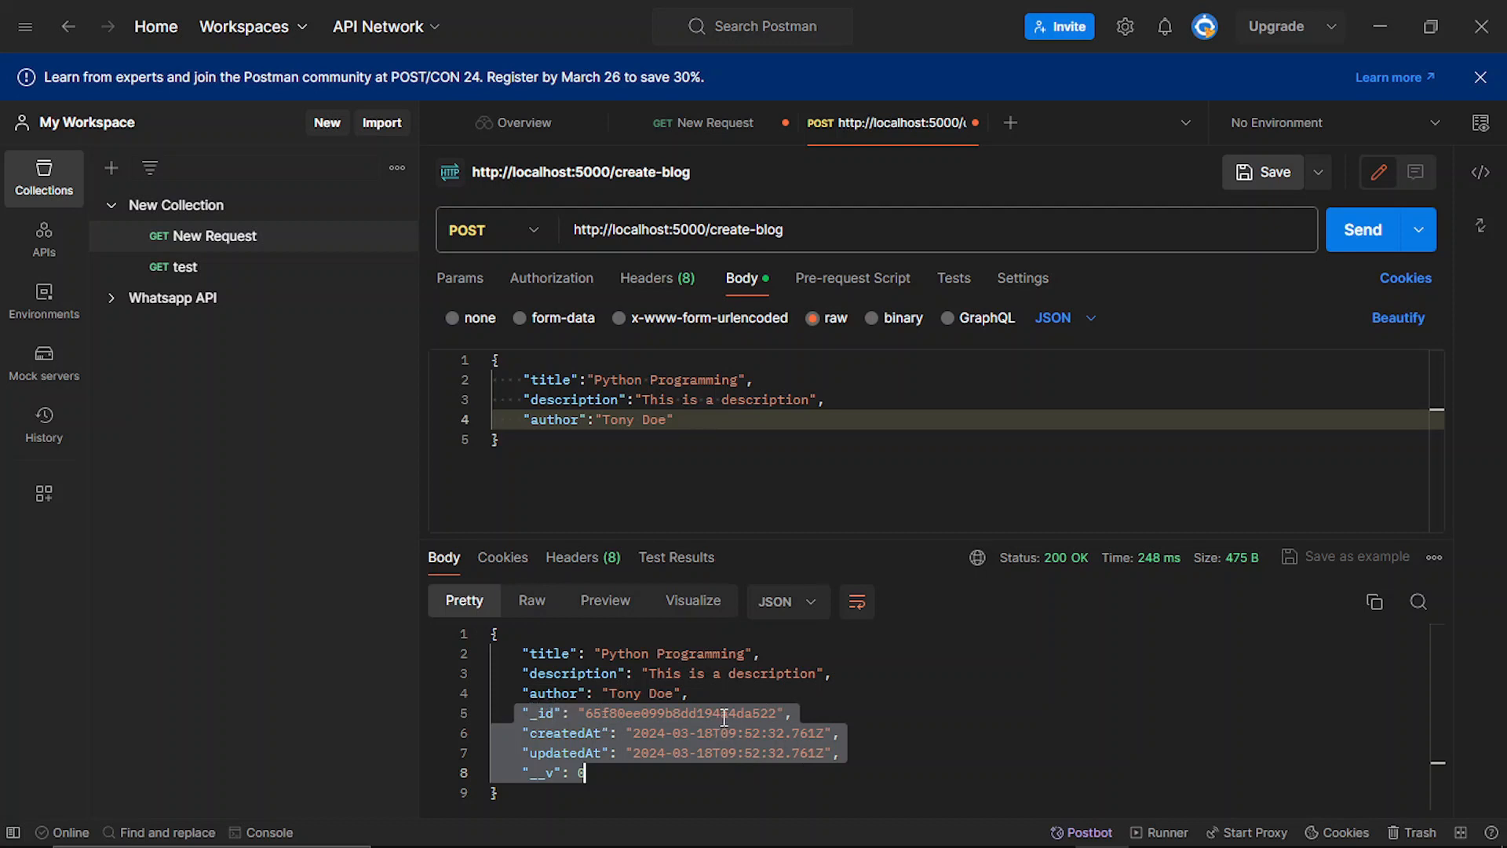
pyautogui.doubleClick(562, 732)
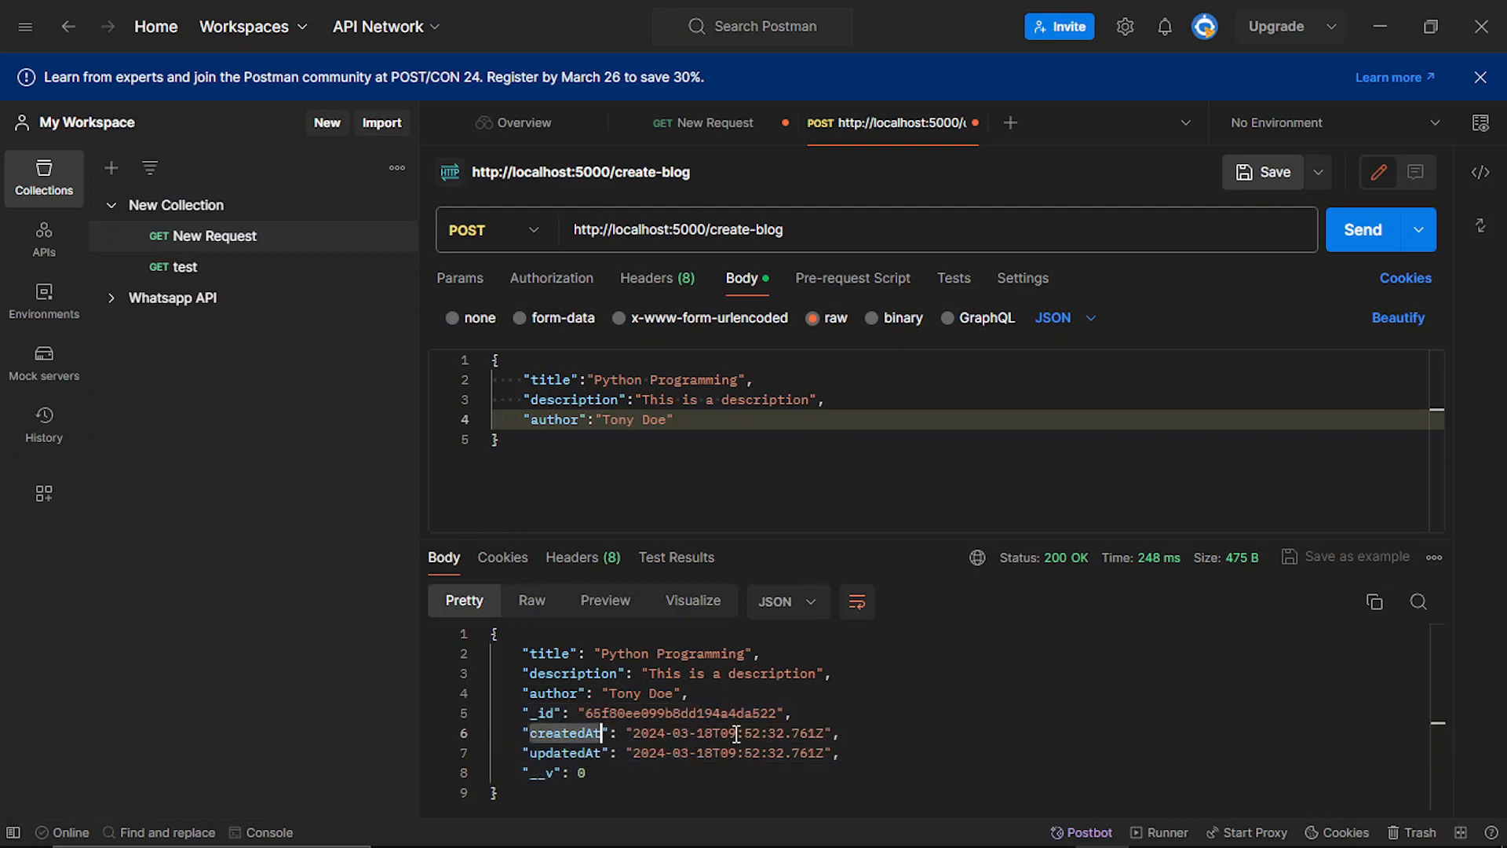
pyautogui.doubleClick(547, 752)
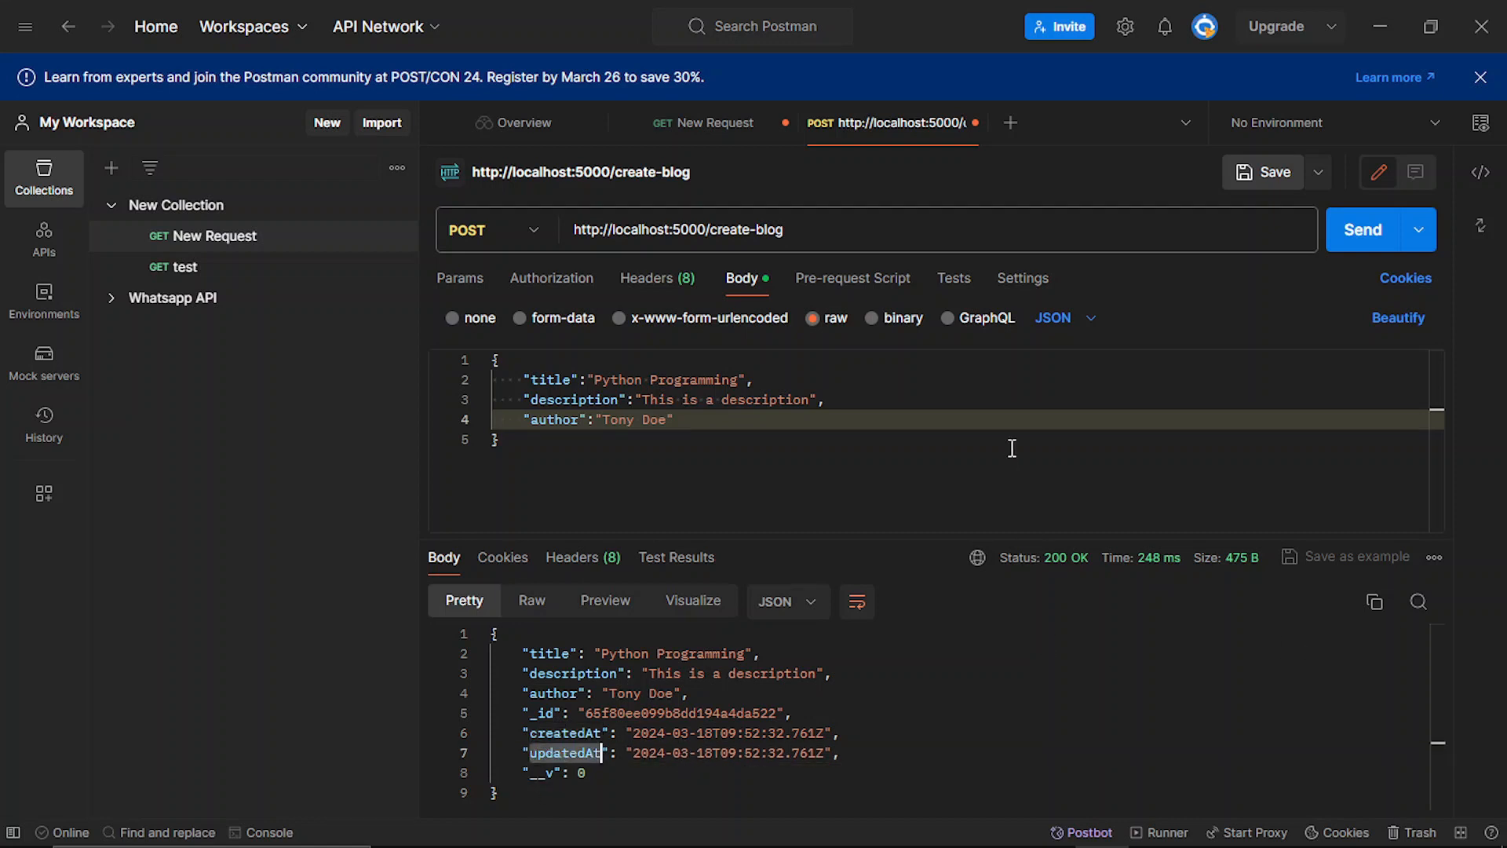
pyautogui.click(1095, 372)
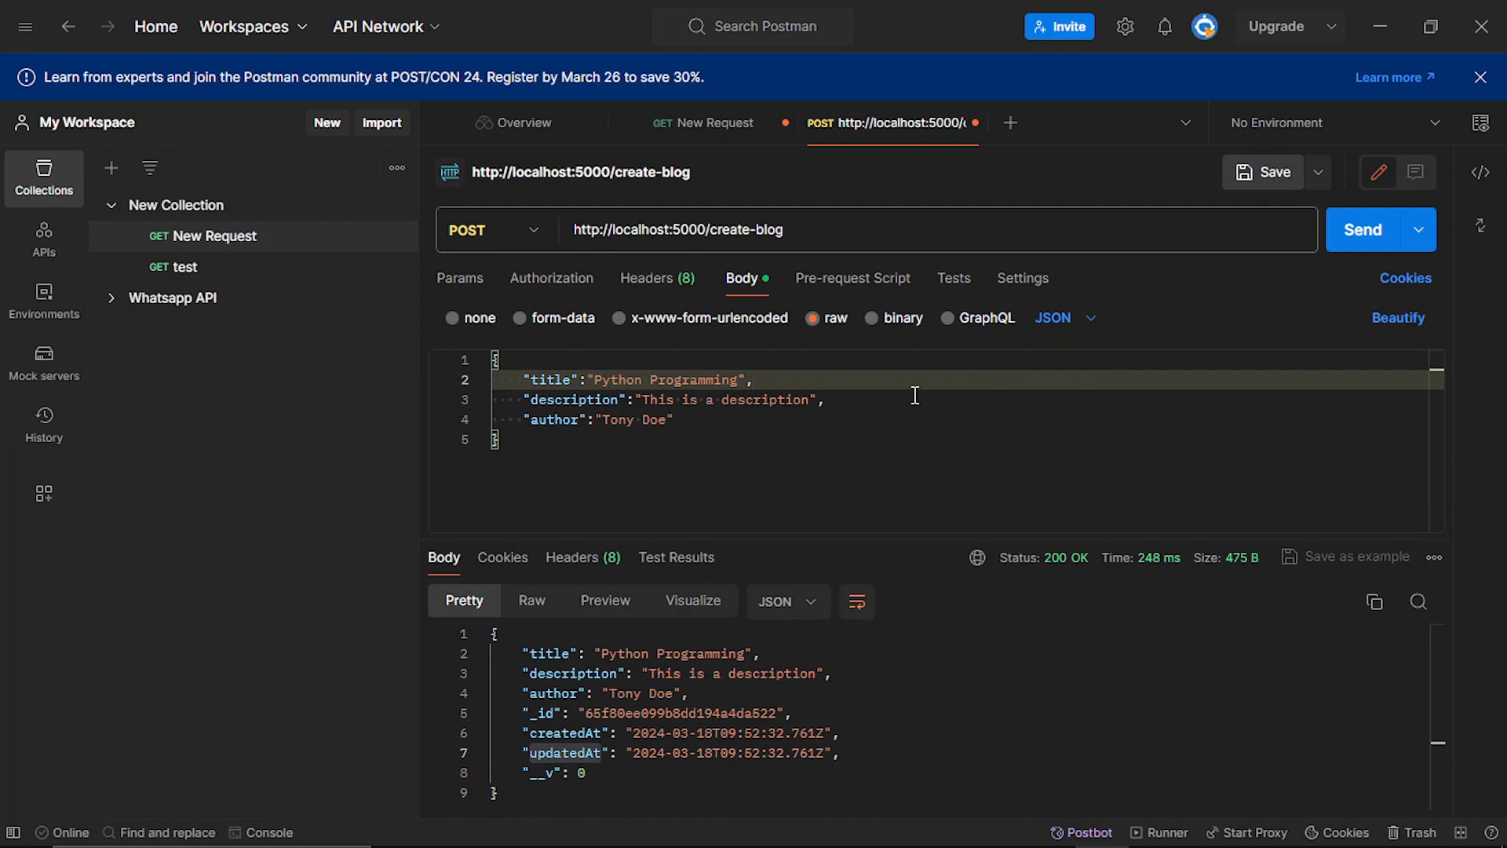